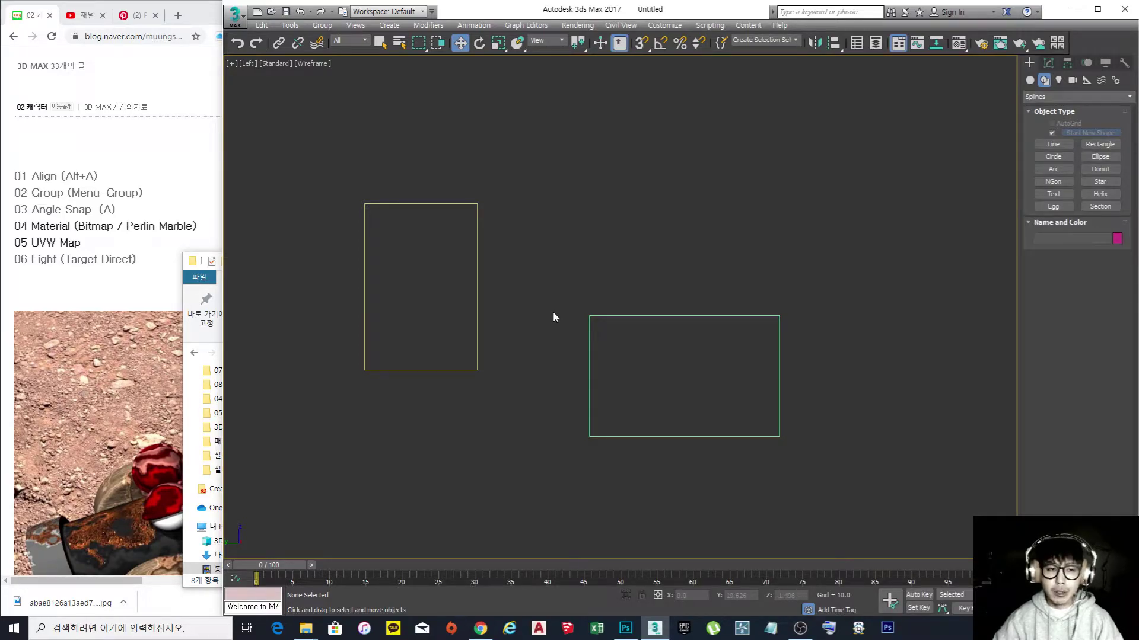
- Move the green rectangle slightly upward and to the right, away from the yellow rectangle
click(624, 315)
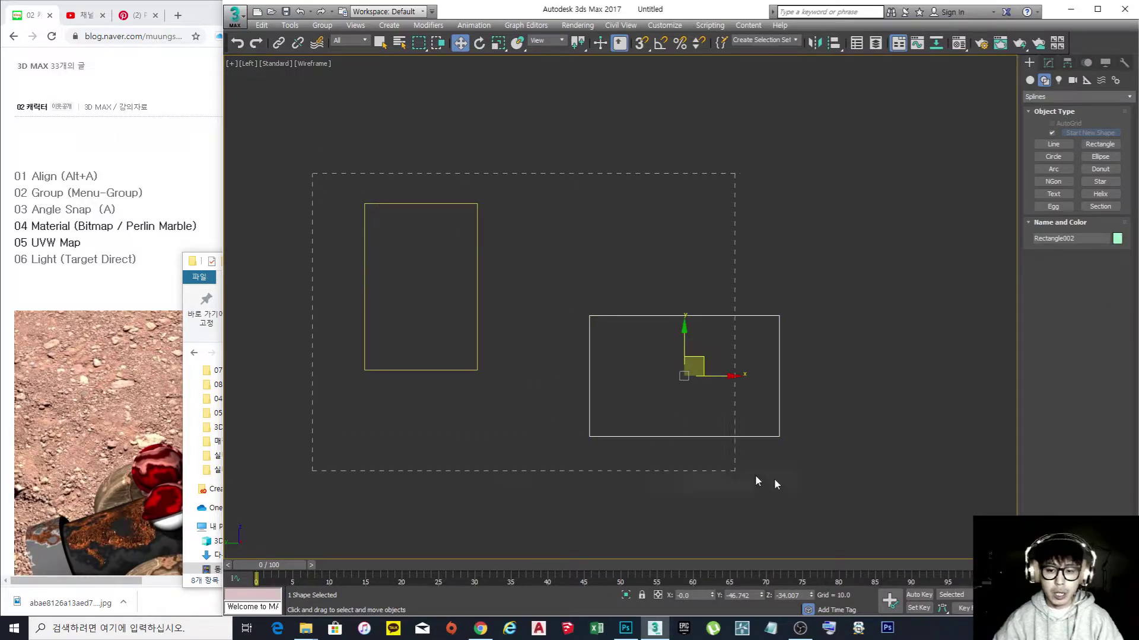
drag(749, 476, 798, 493)
click(499, 340)
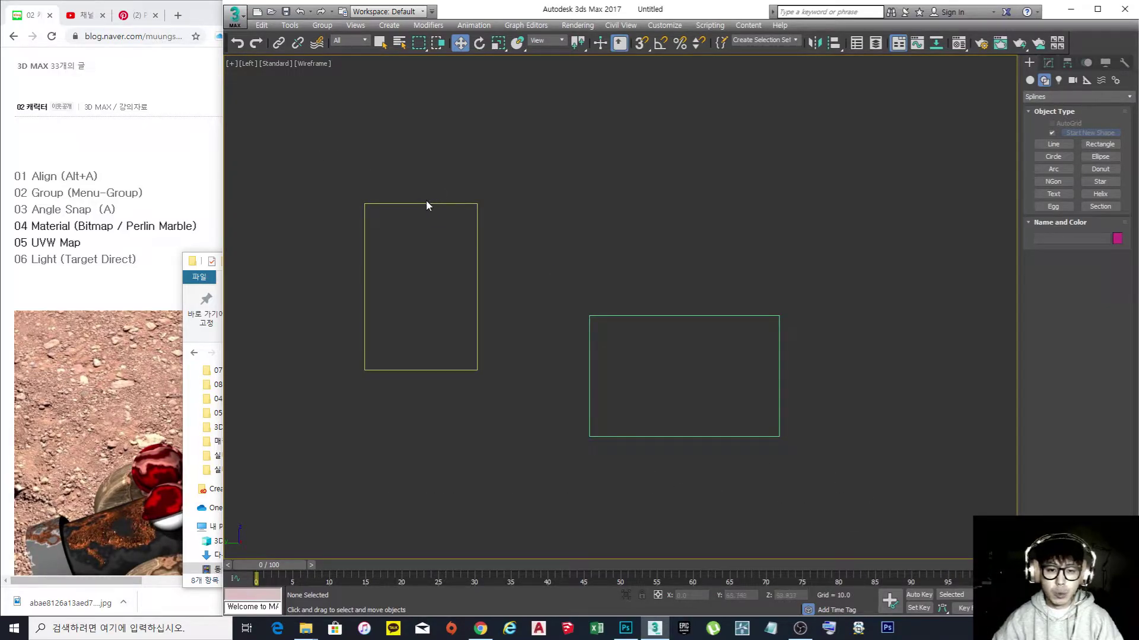
click(426, 204)
click(644, 315)
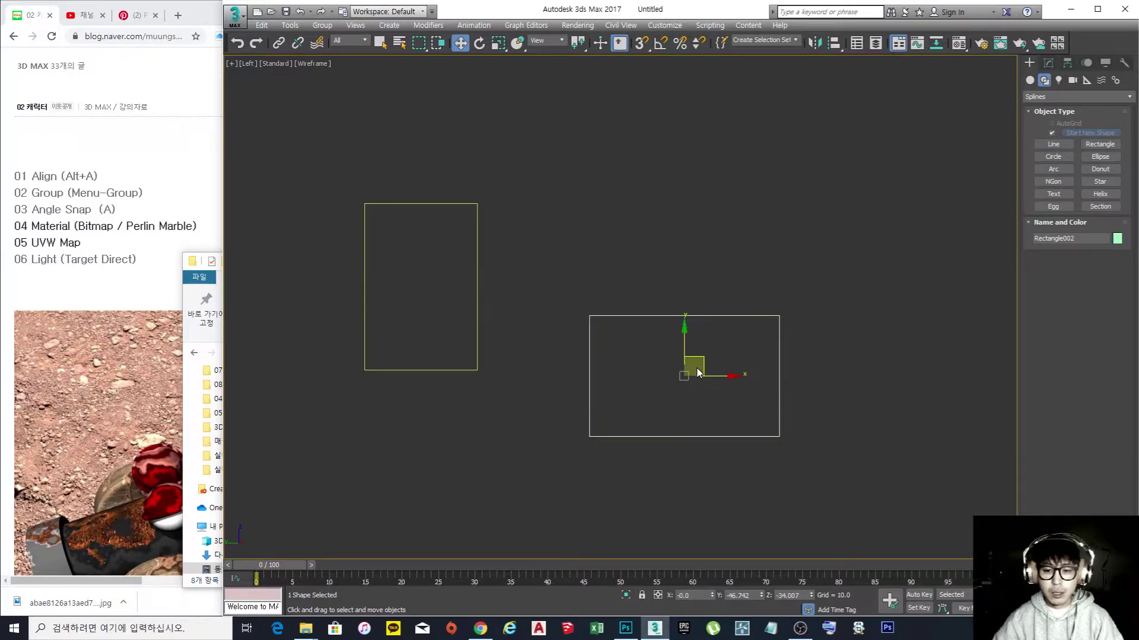
mouse_move(684, 349)
mouse_down()
mouse_move(682, 234)
mouse_move(683, 338)
mouse_up()
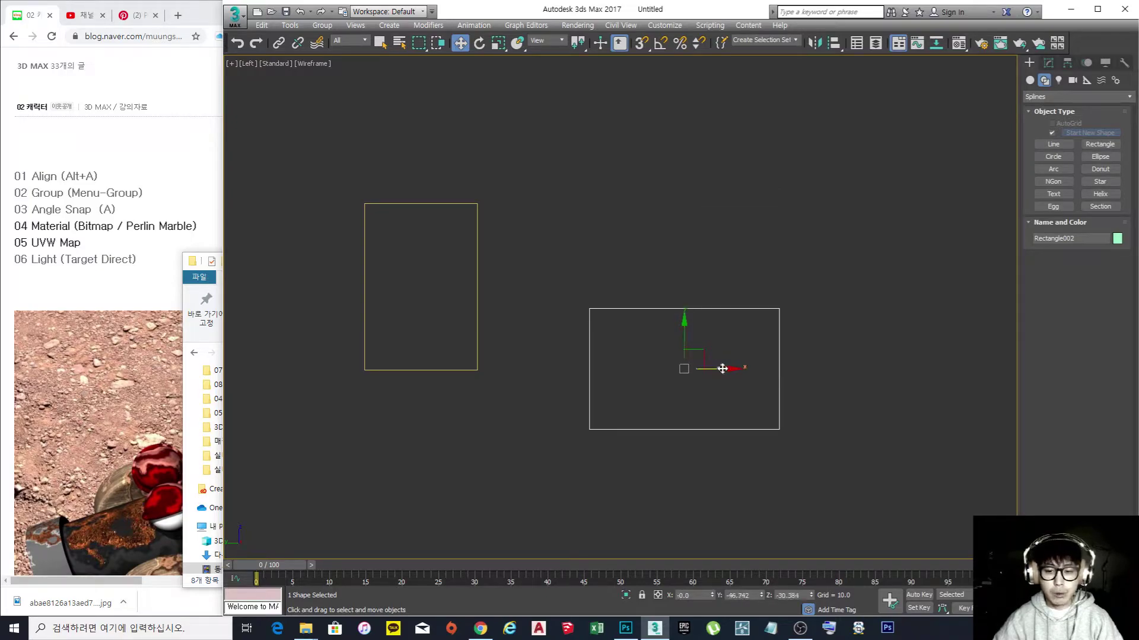
mouse_move(722, 370)
mouse_down()
mouse_move(610, 381)
mouse_move(735, 370)
mouse_up()
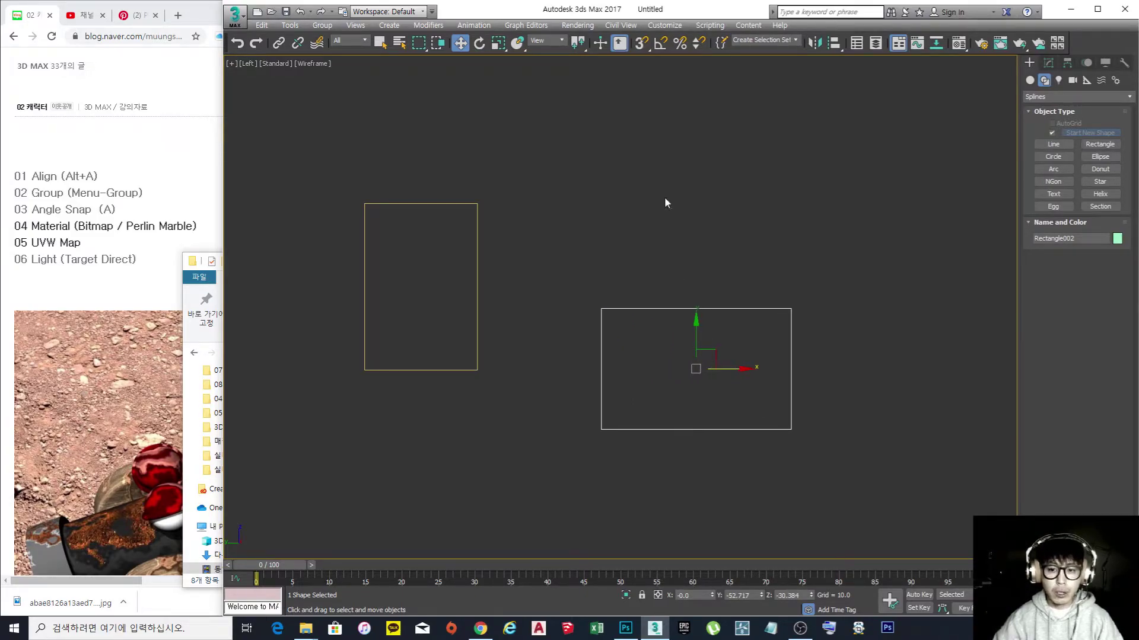
click(674, 216)
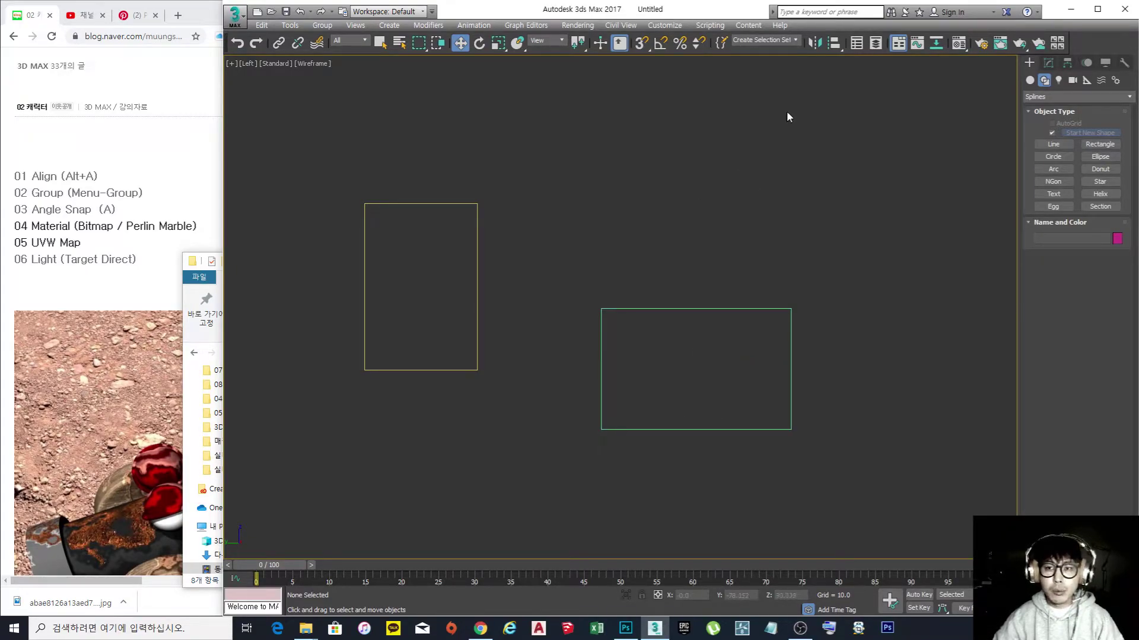
click(834, 44)
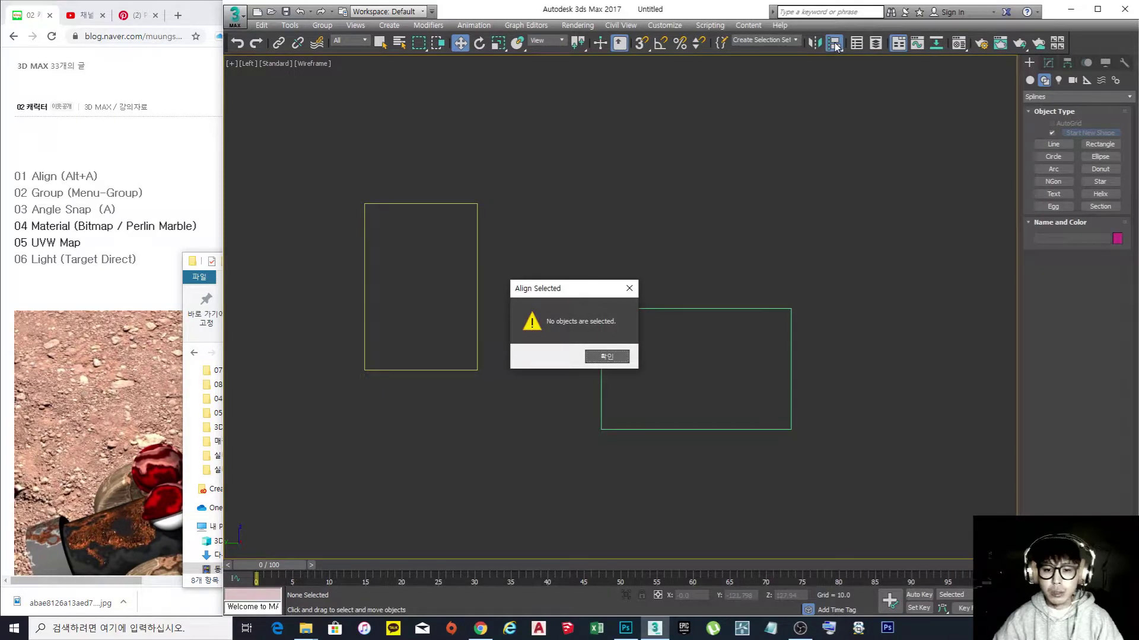
click(629, 288)
mouse_move(834, 45)
mouse_down()
mouse_move(835, 157)
mouse_move(832, 53)
mouse_up()
key(Escape)
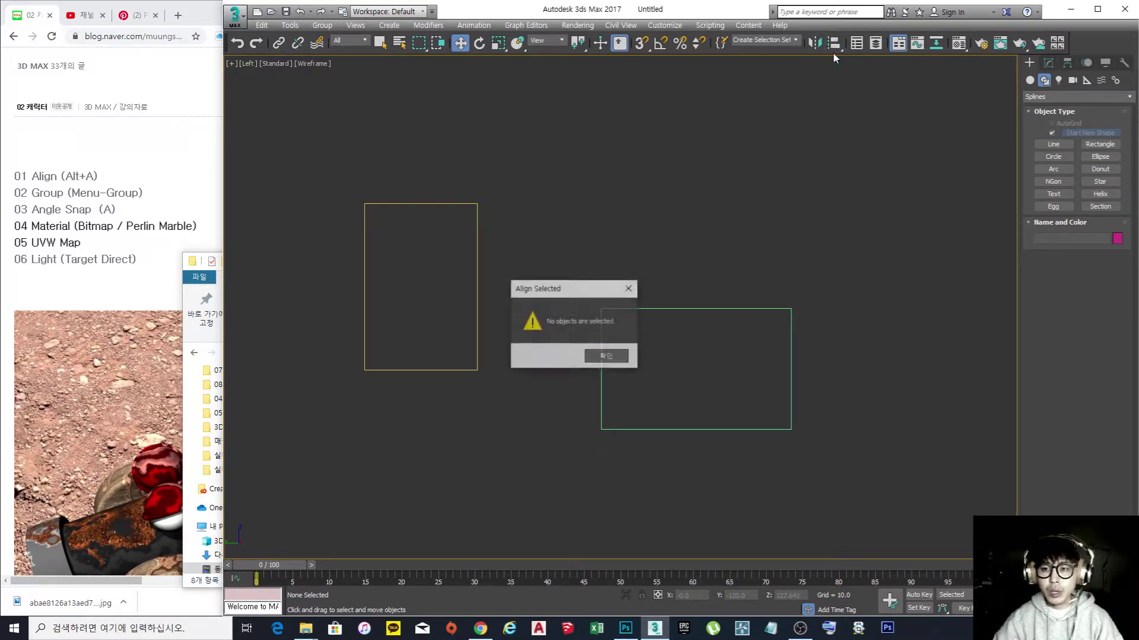
key(Escape)
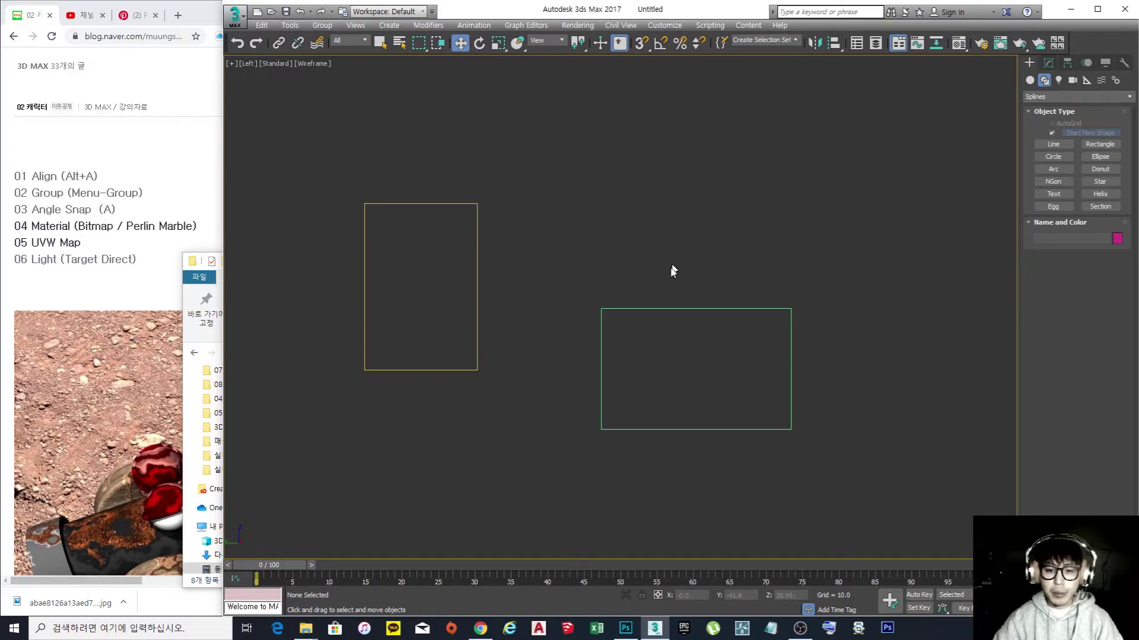
click(659, 308)
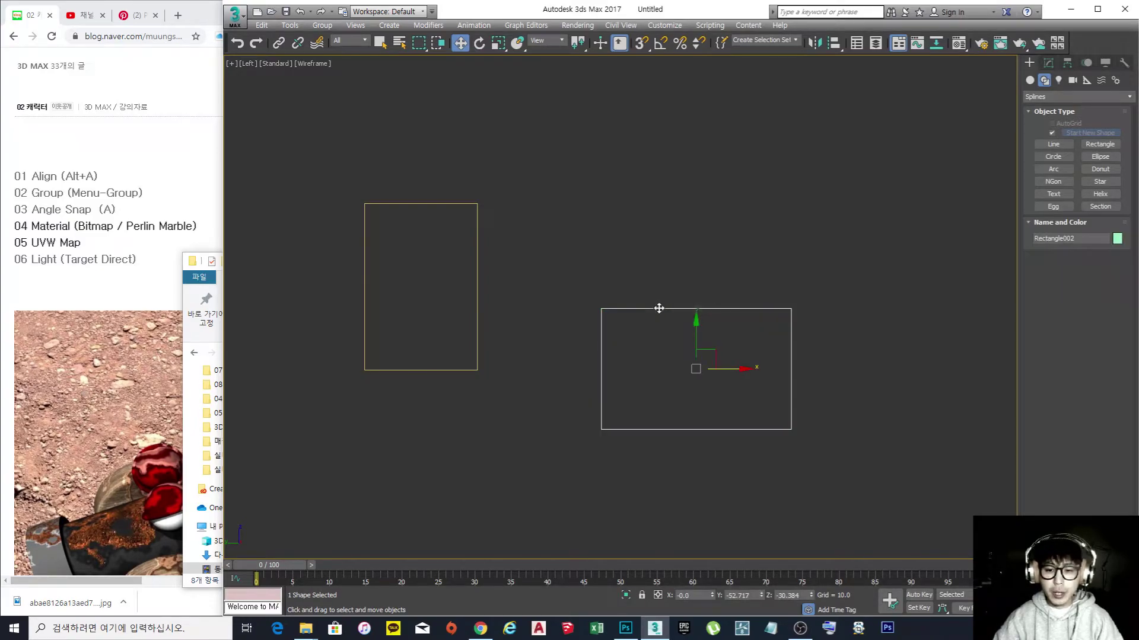
click(653, 270)
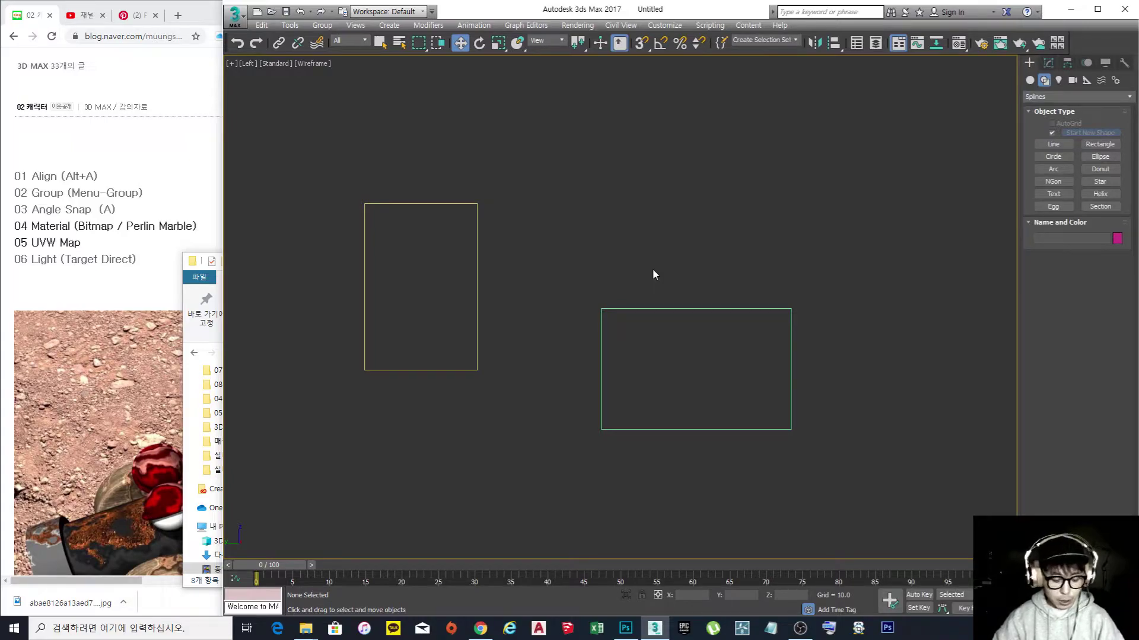
key(alt+a)
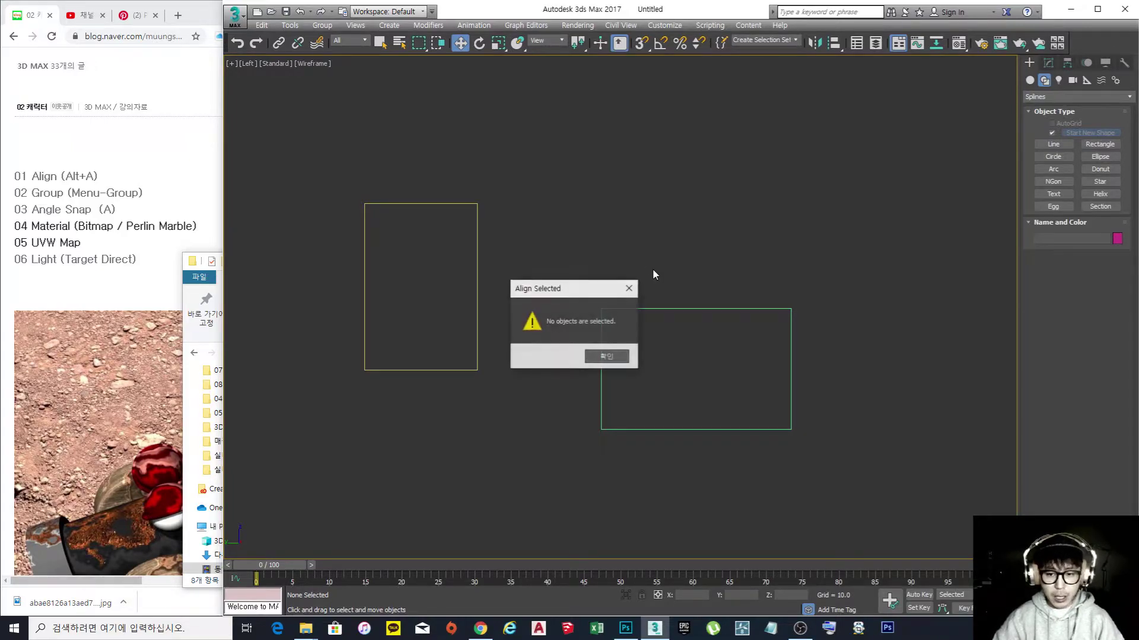
drag(573, 288, 594, 186)
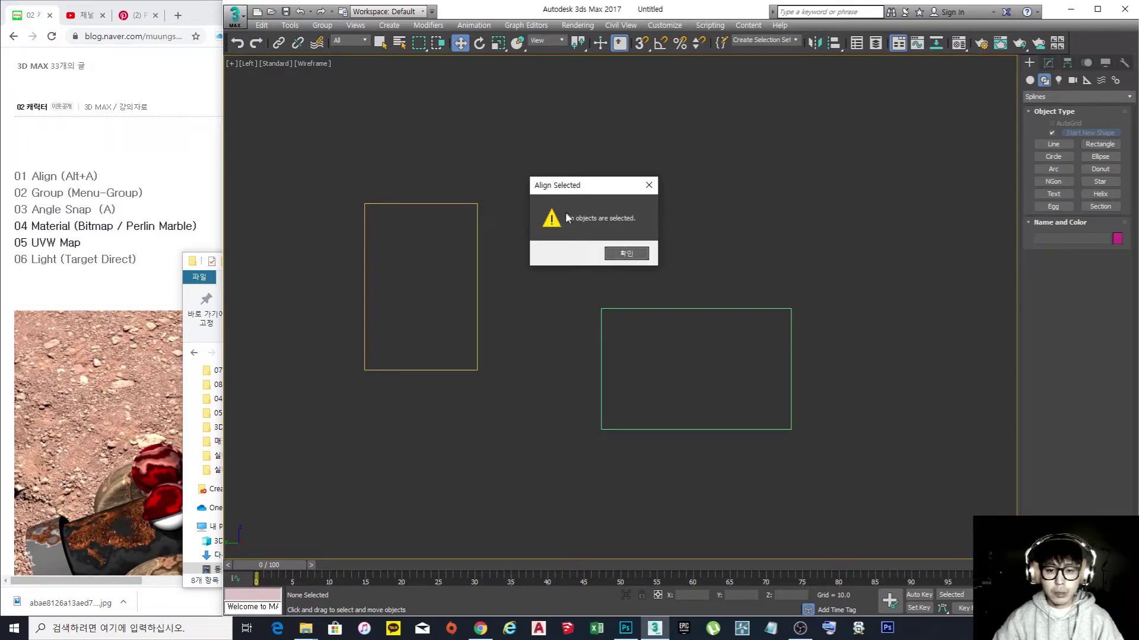
click(632, 255)
- Align the green rectangle to the yellow one in Y Position only, matching its Maximum to the target's Maximum, and apply it
click(647, 308)
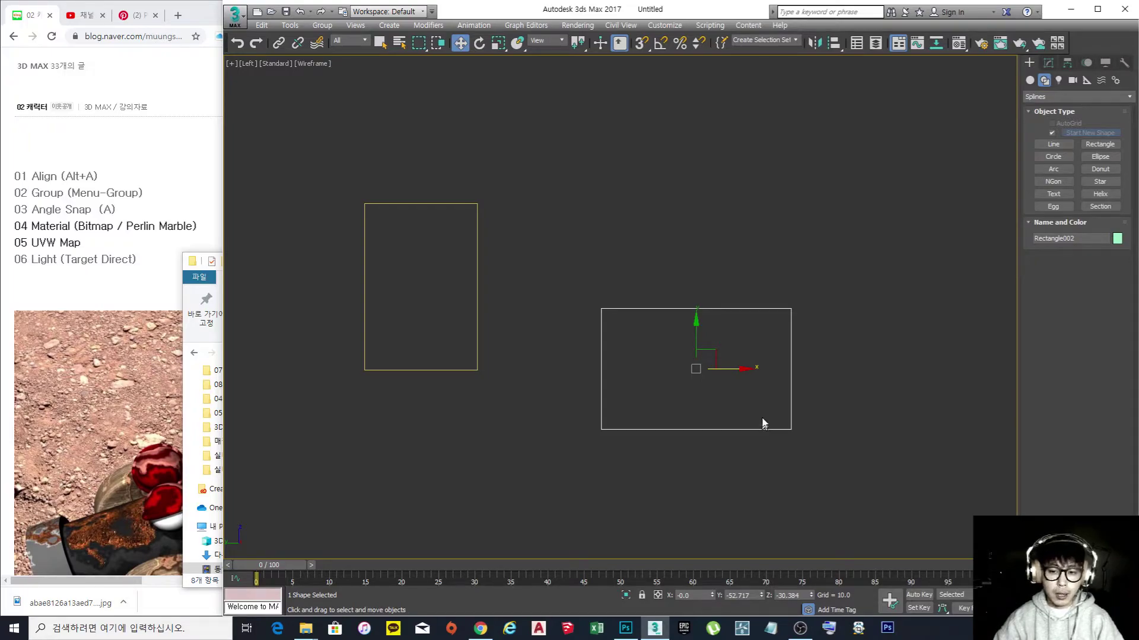
key(alt+a)
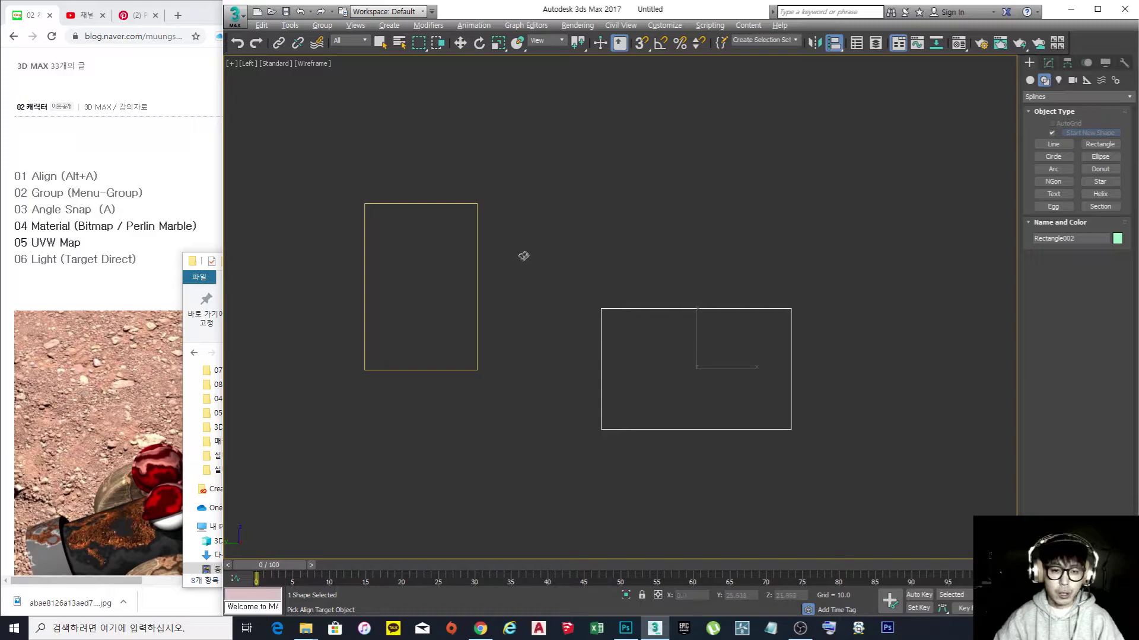
click(478, 243)
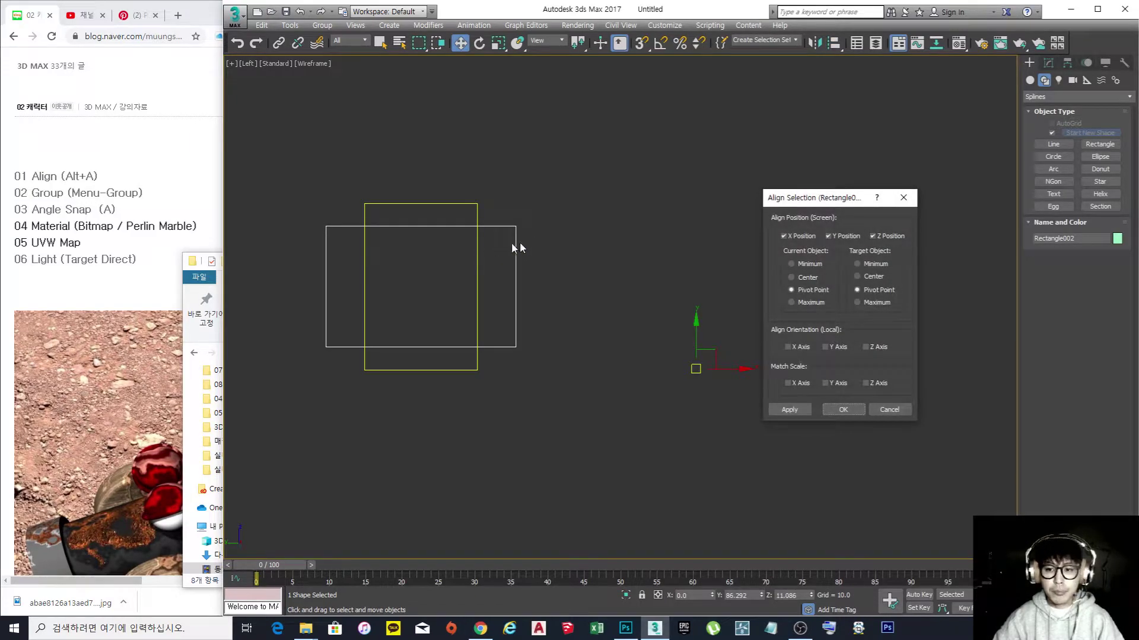
drag(802, 202, 777, 184)
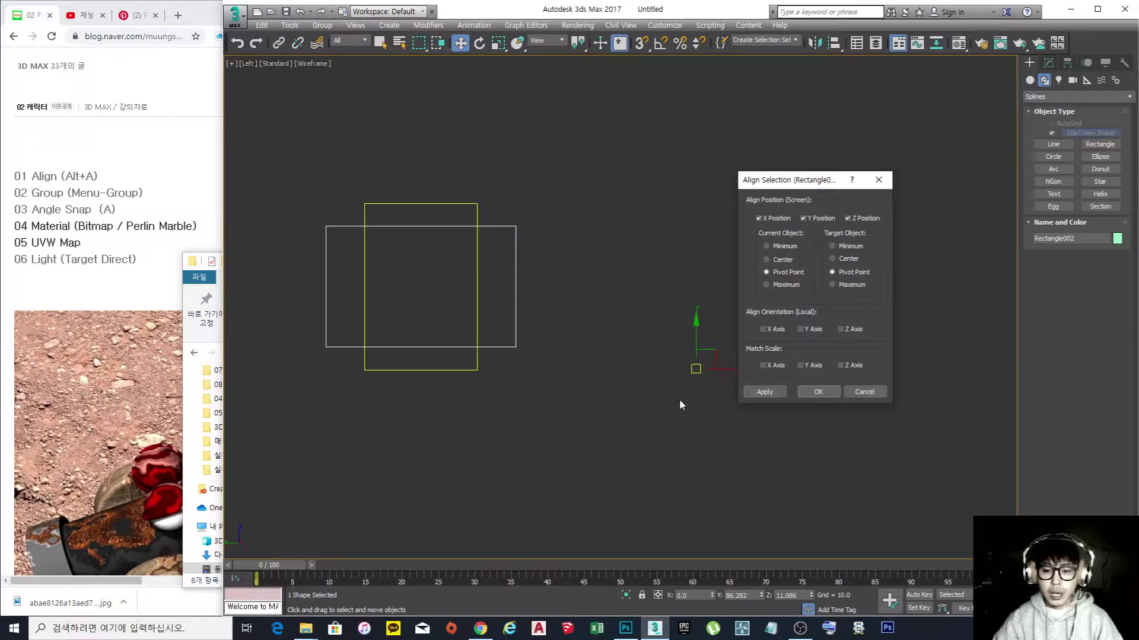
click(759, 218)
click(853, 220)
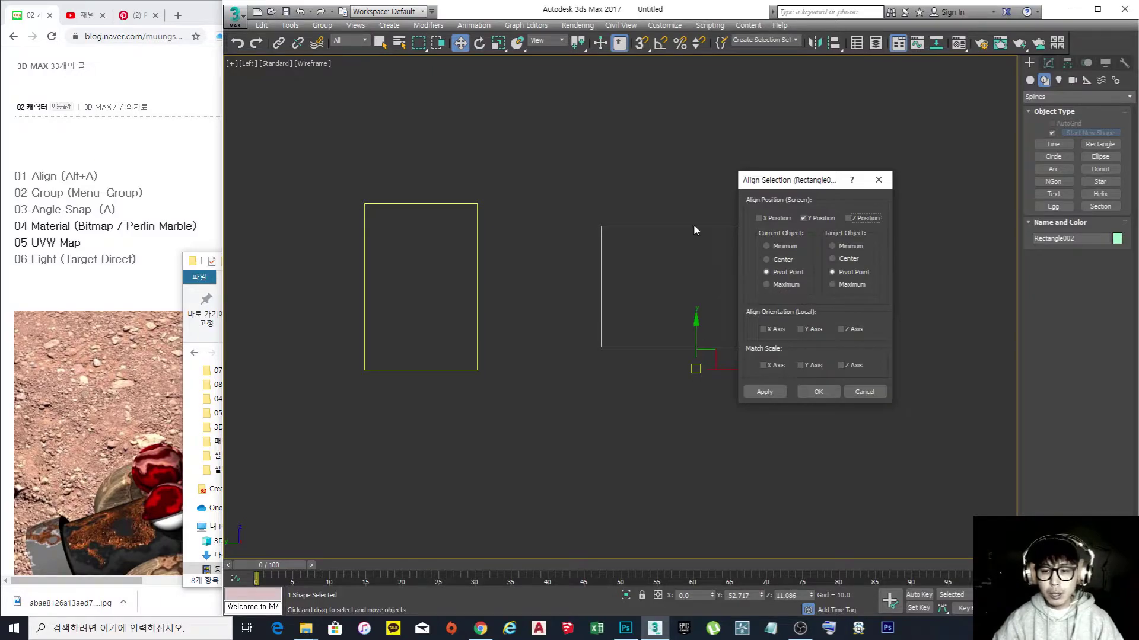
click(777, 286)
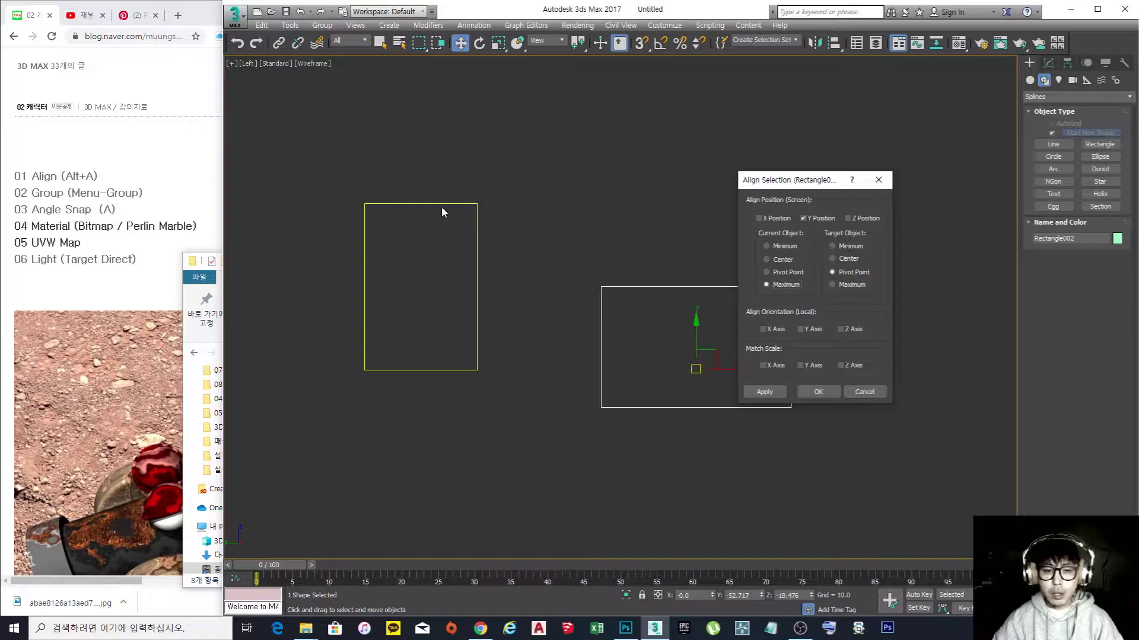
click(850, 284)
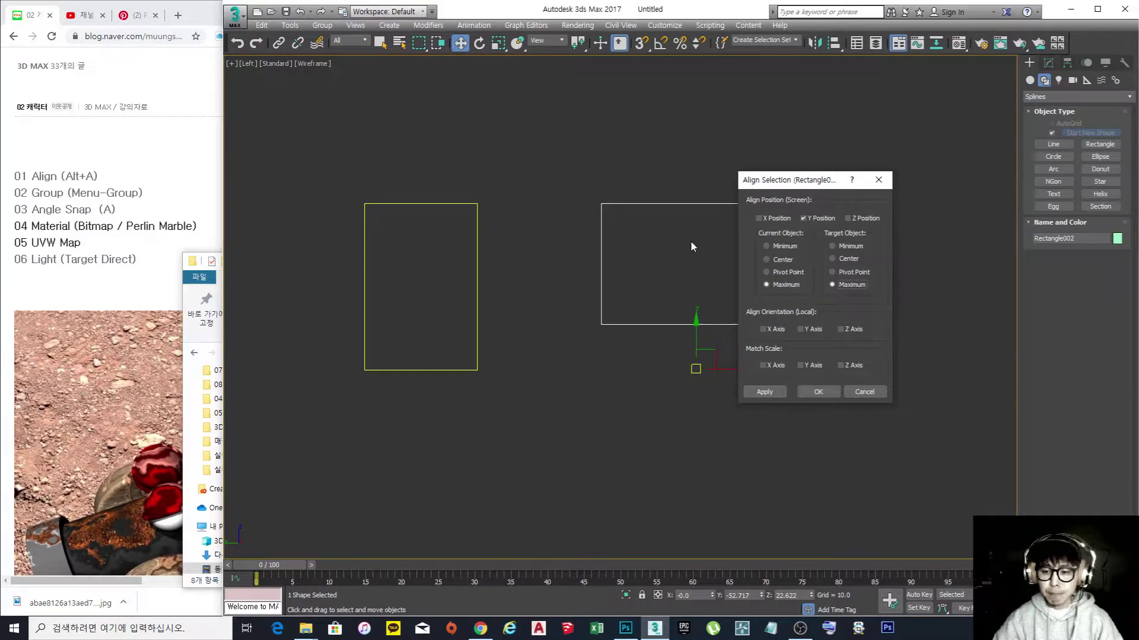
click(770, 393)
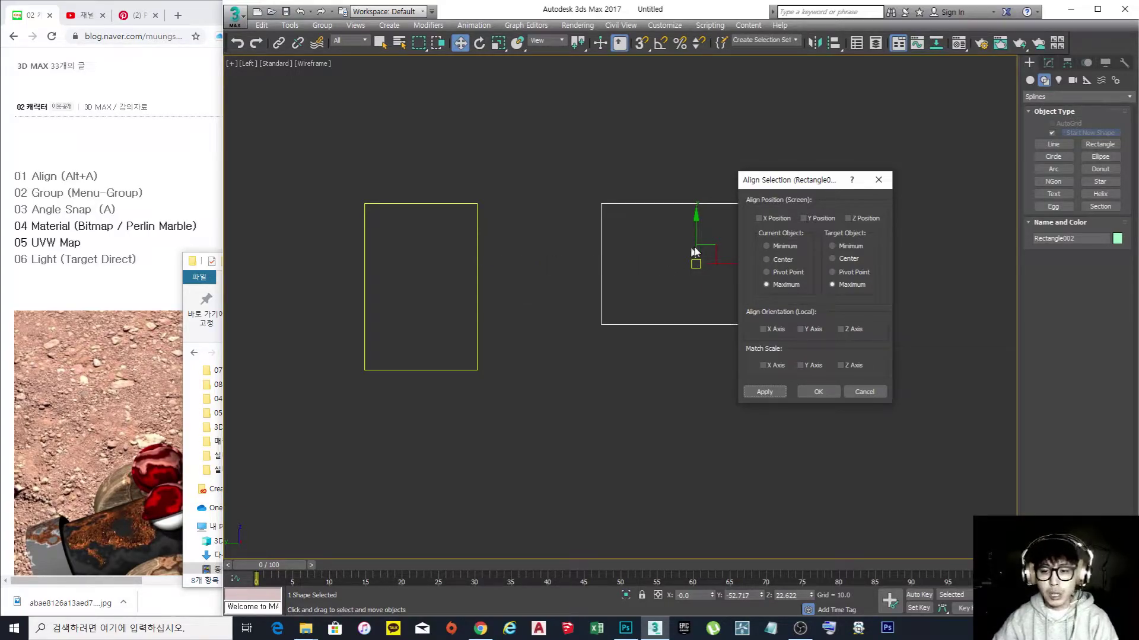
- Align the green rectangle in X Position with its Minimum at the yellow rectangle's Maximum, and confirm the alignment
click(759, 219)
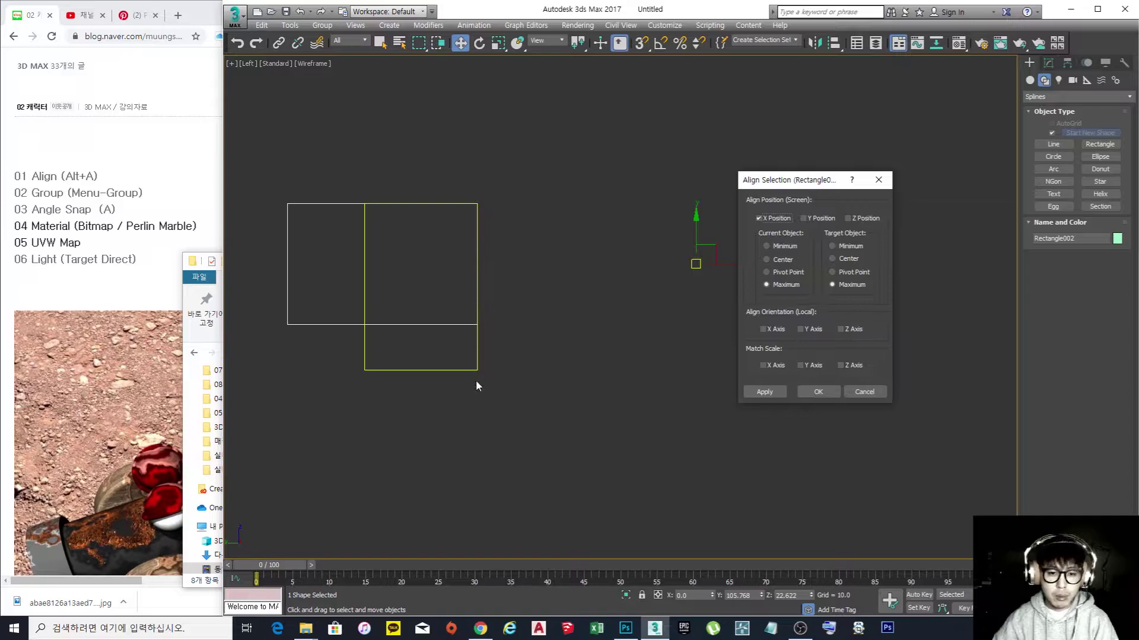
click(787, 249)
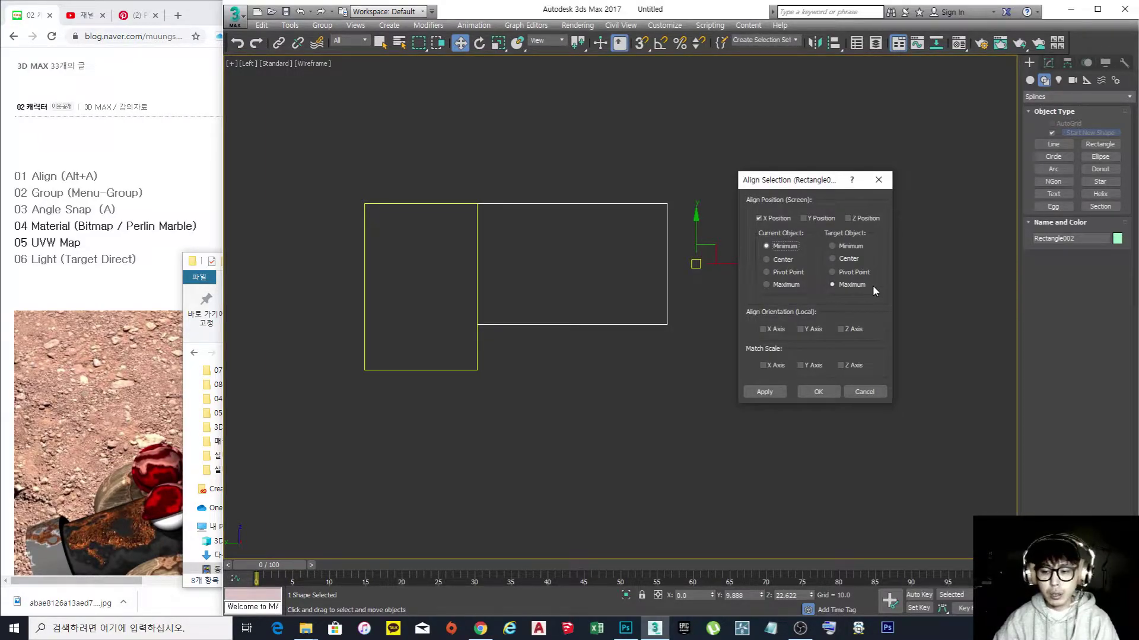
click(826, 392)
click(645, 392)
- Move the green rectangle right and slightly down, leaving a gap between it and the yellow rectangle
middle_drag(602, 361, 563, 351)
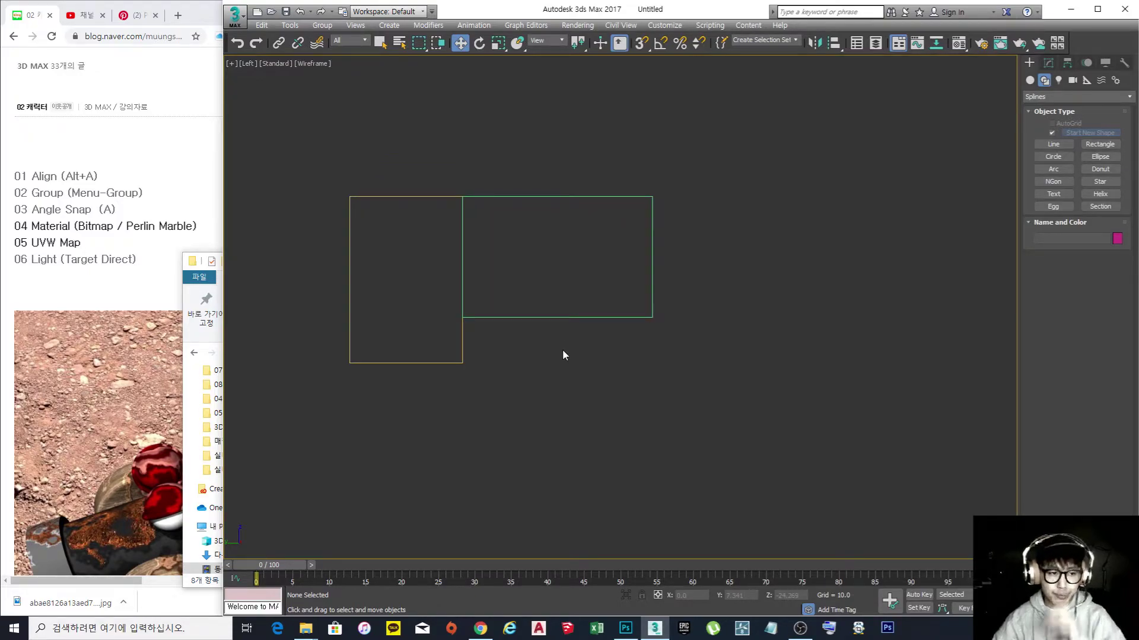
middle_drag(529, 338, 523, 338)
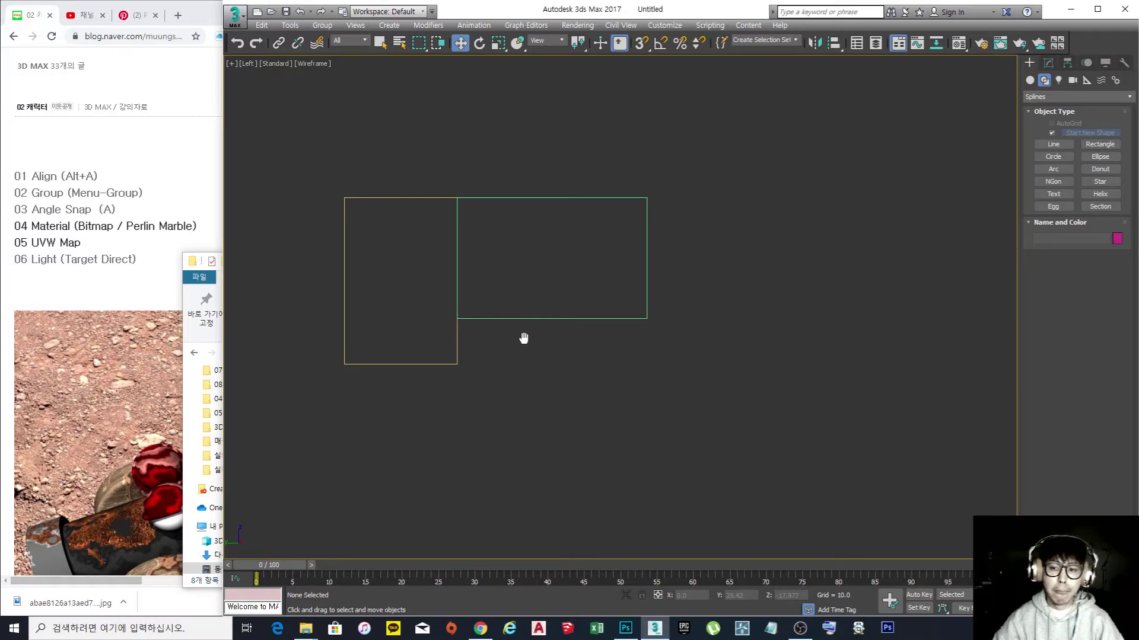
scroll(629, 342, up, 2)
click(612, 309)
scroll(631, 338, down, 4)
drag(611, 283, 639, 300)
click(656, 390)
- Select both rectangles and group them under the default name Group001
drag(780, 412, 535, 308)
click(565, 322)
click(617, 342)
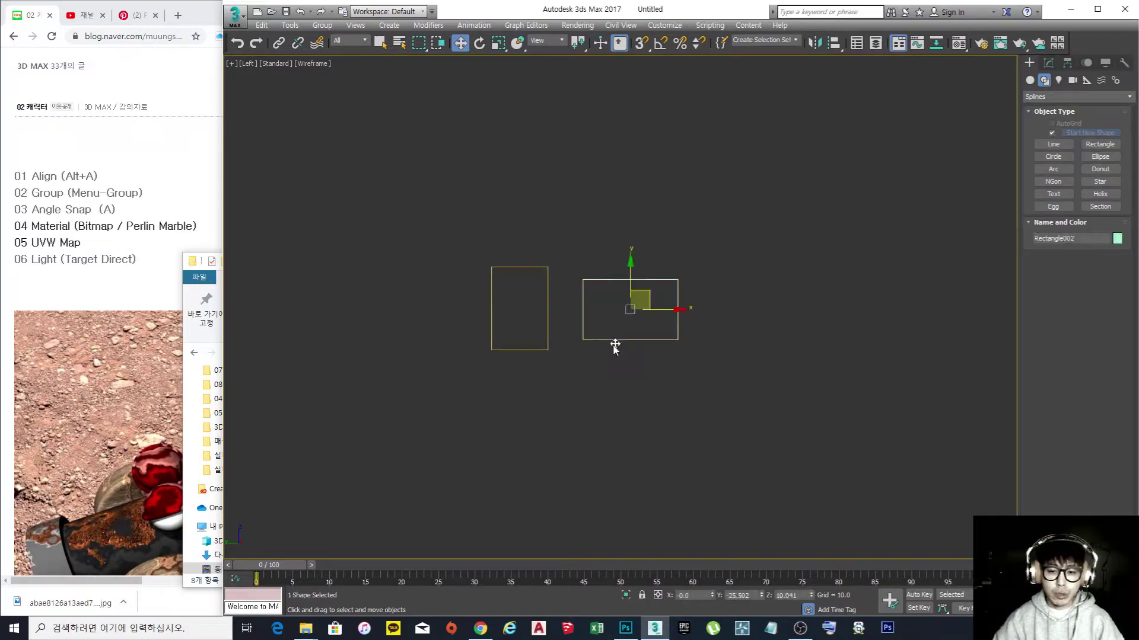
click(543, 350)
click(611, 341)
drag(740, 414, 443, 226)
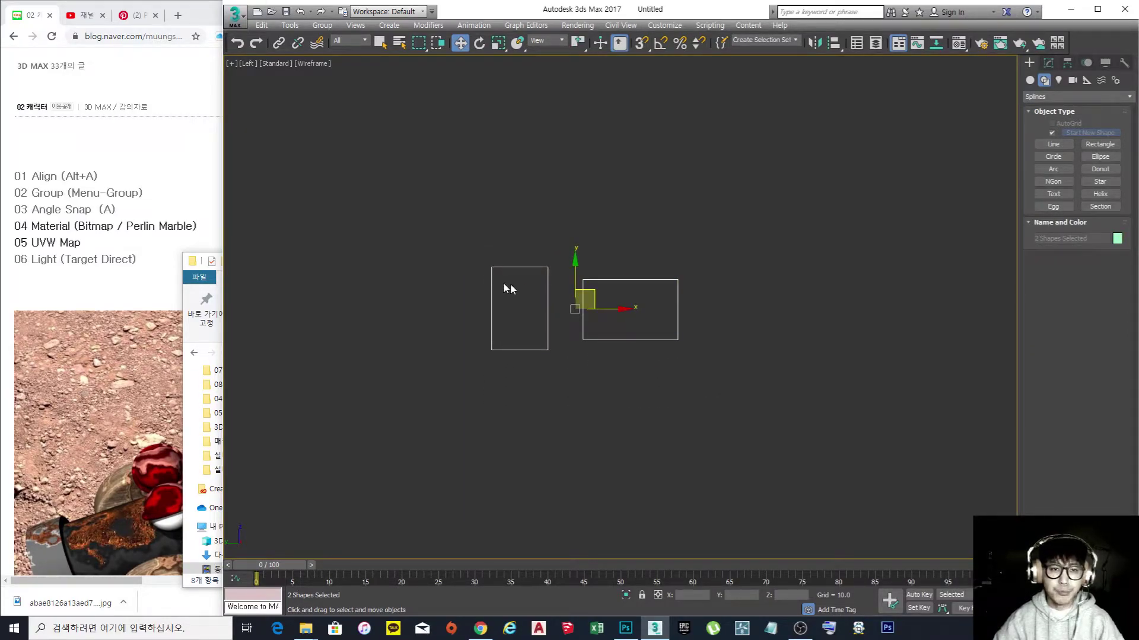
click(322, 27)
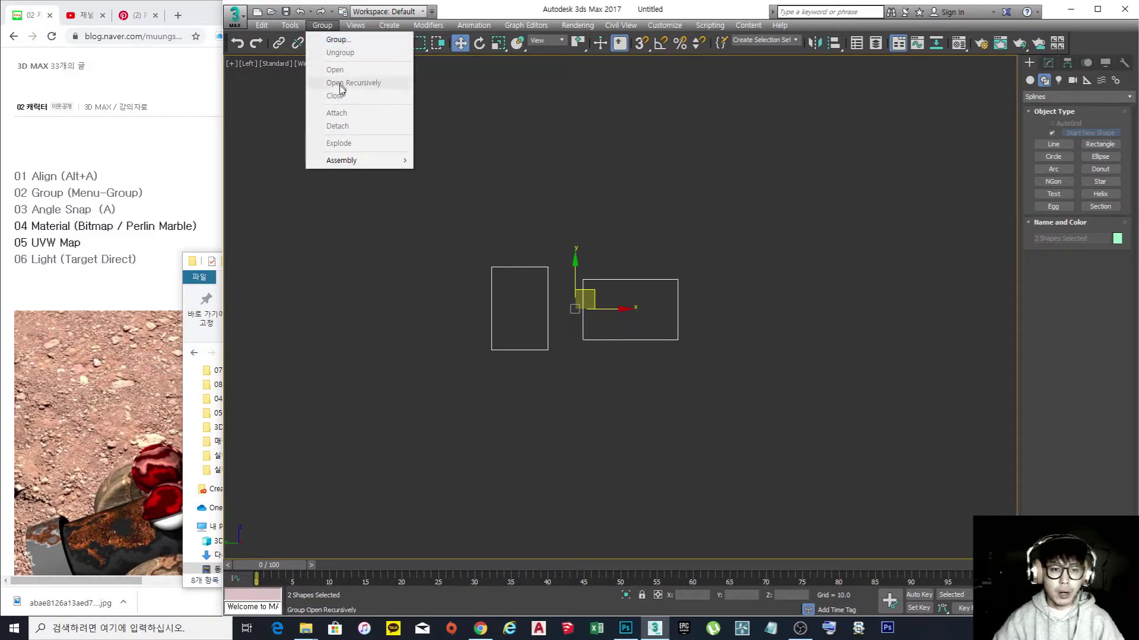
click(338, 40)
drag(641, 278, 523, 161)
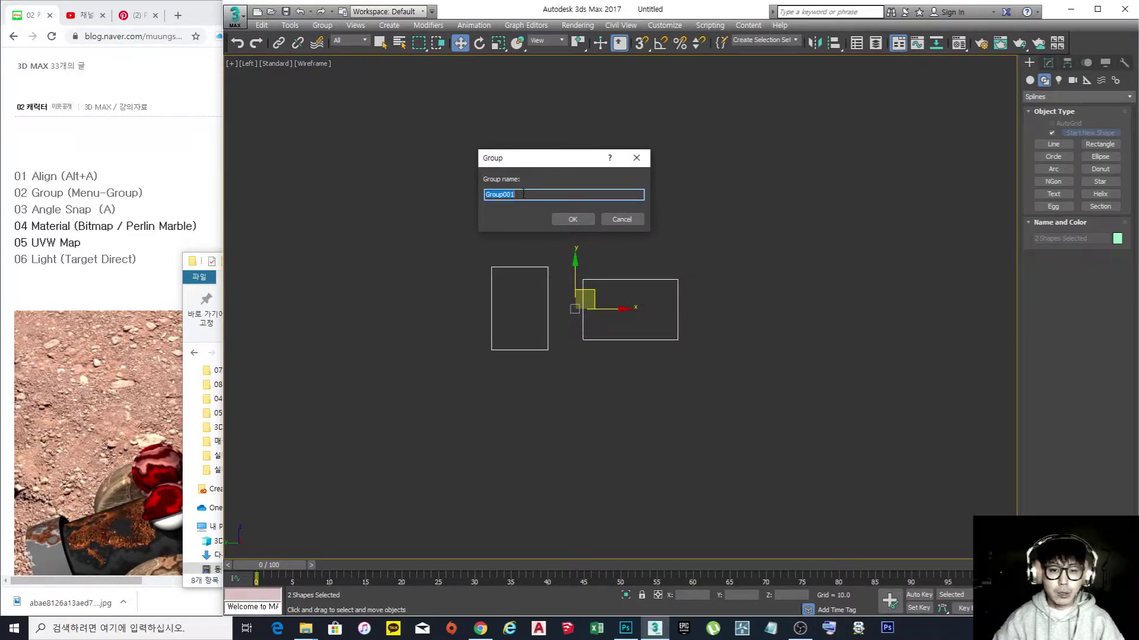
click(573, 220)
click(663, 247)
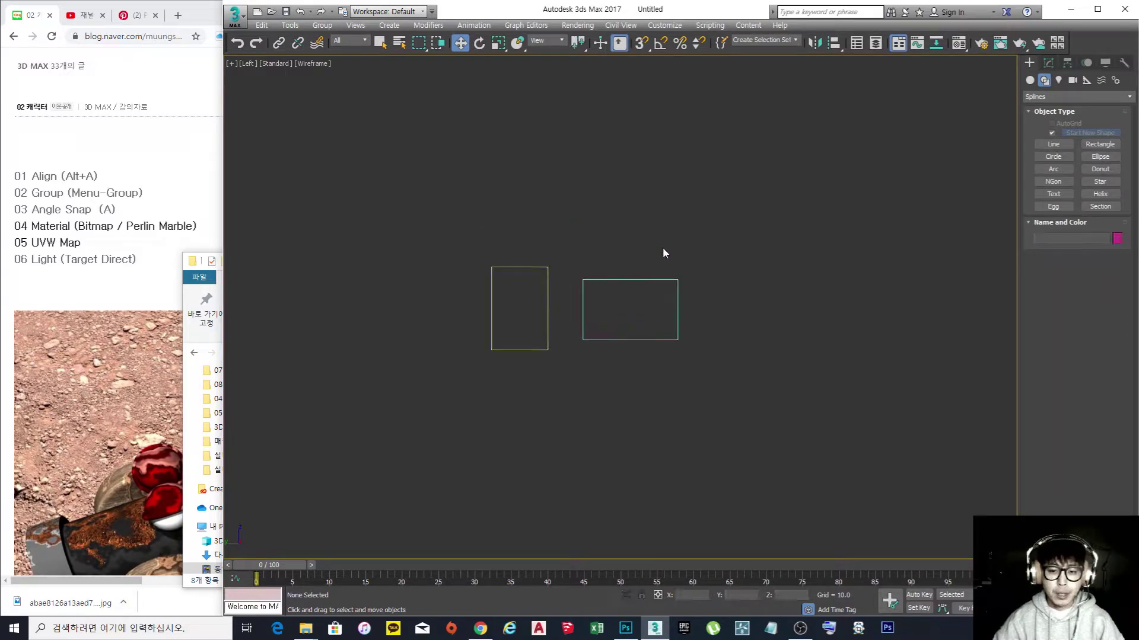
- Move the grouped rectangles together to the left and back to the right
click(677, 307)
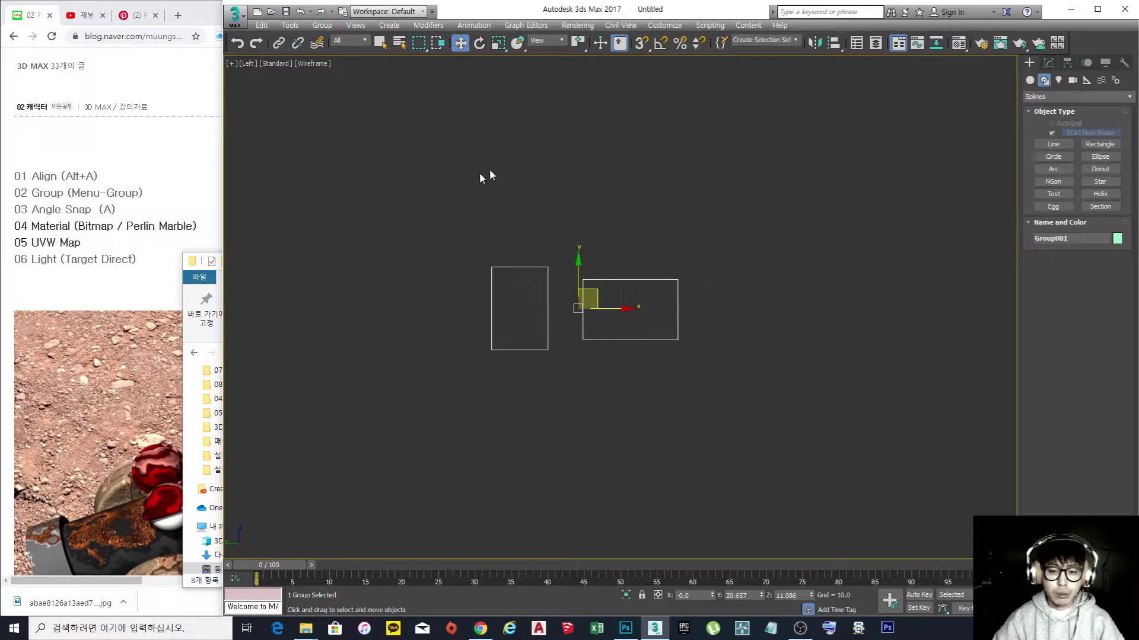
click(649, 343)
click(649, 342)
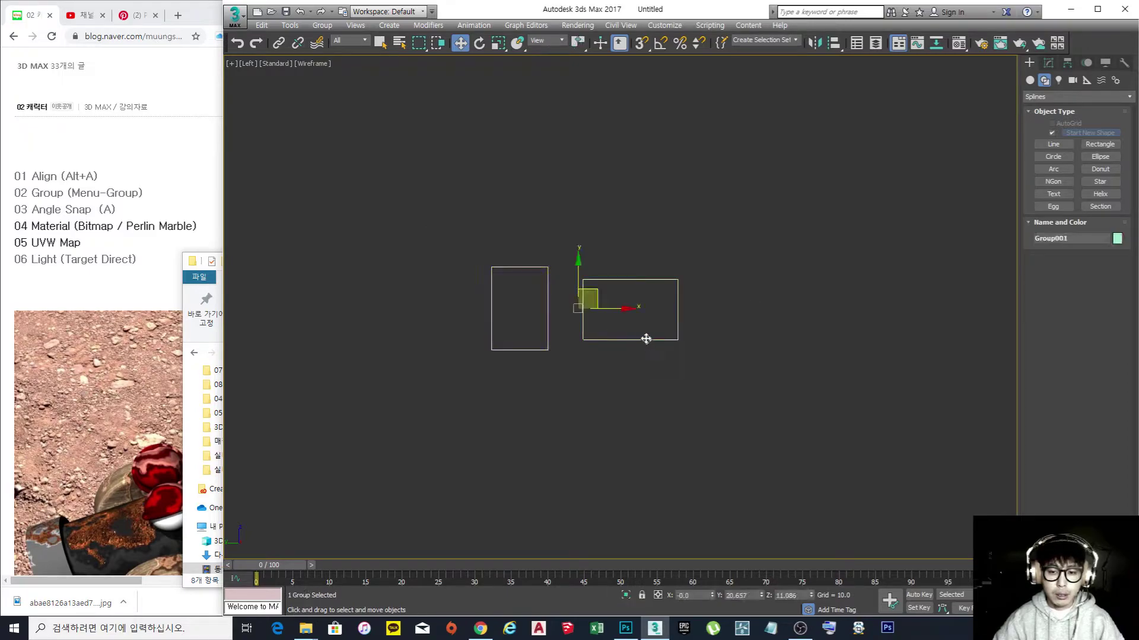
drag(593, 297, 536, 289)
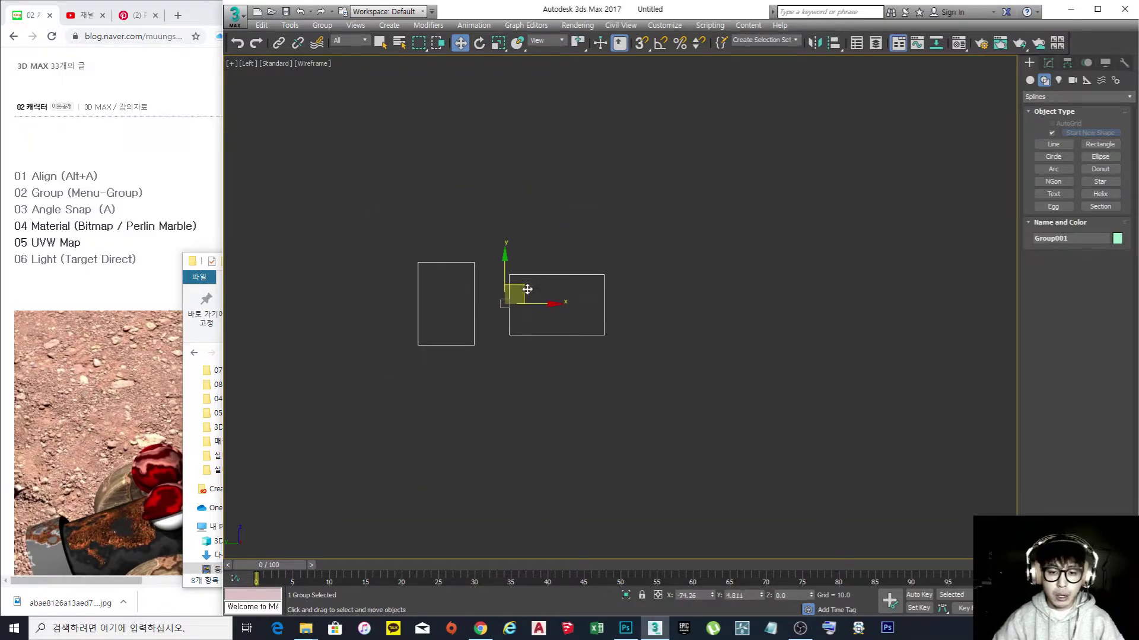
click(505, 370)
click(474, 345)
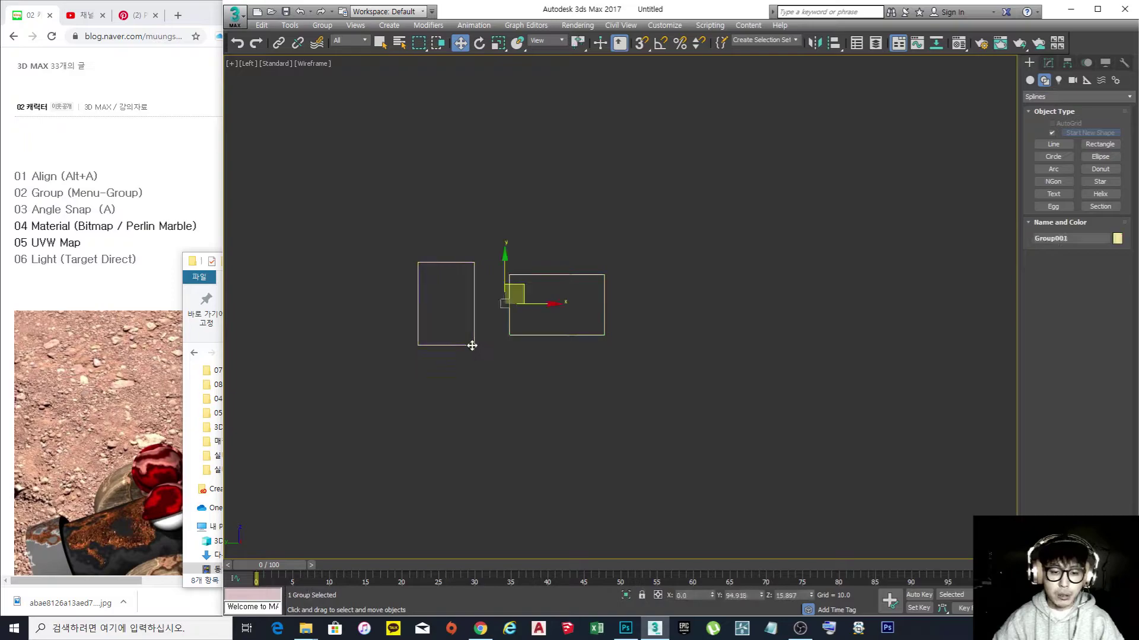
drag(515, 288, 585, 293)
click(698, 370)
click(663, 341)
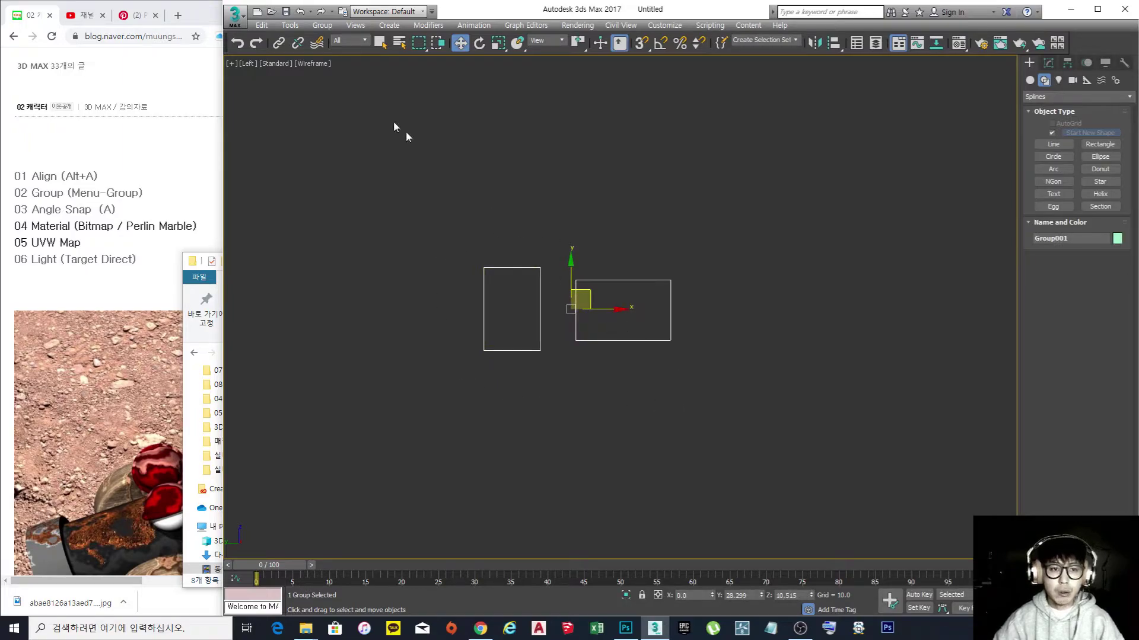
- Ungroup the two rectangles and select each one on its own
click(323, 25)
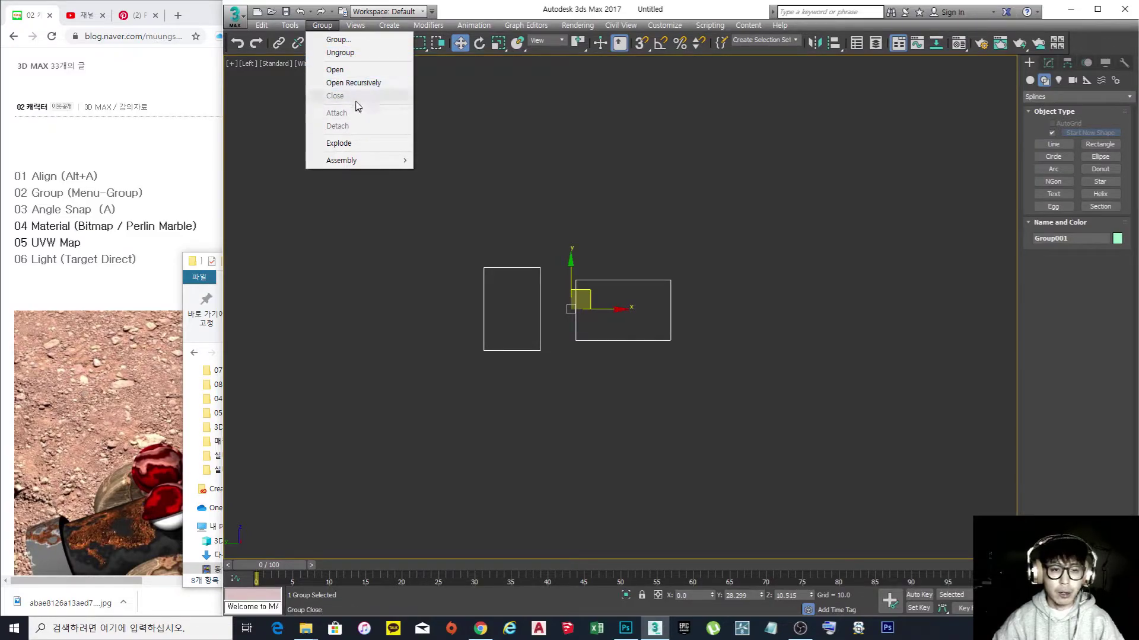
click(340, 53)
click(595, 206)
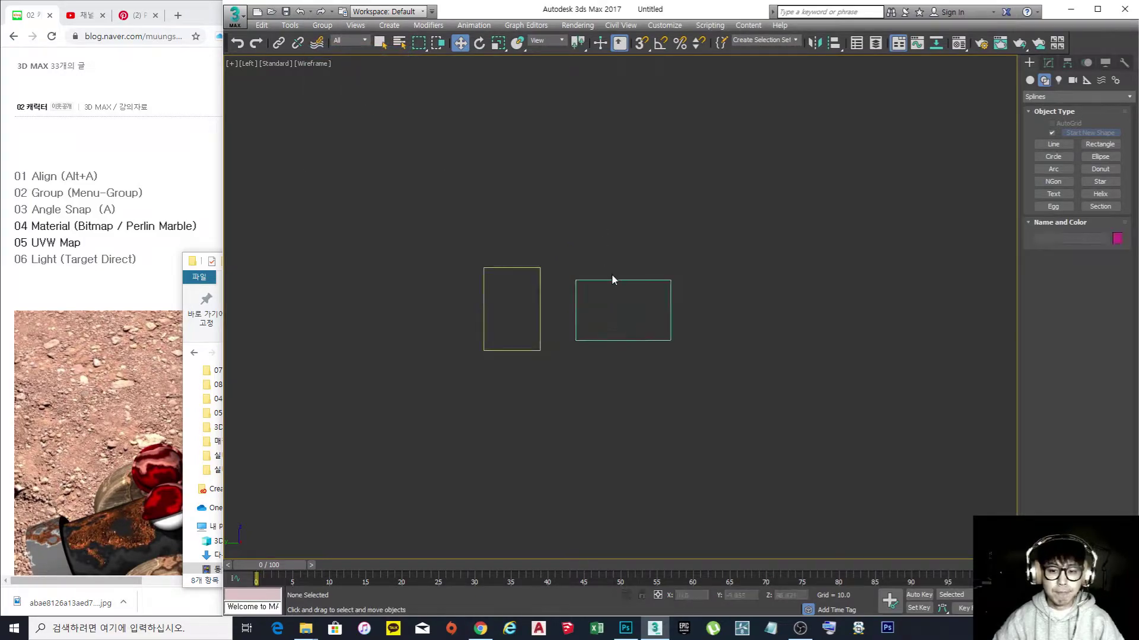
click(612, 280)
click(540, 270)
click(608, 281)
click(540, 285)
- Select both rectangles, group them again under the default name Group001, and reselect the group
drag(788, 382, 407, 226)
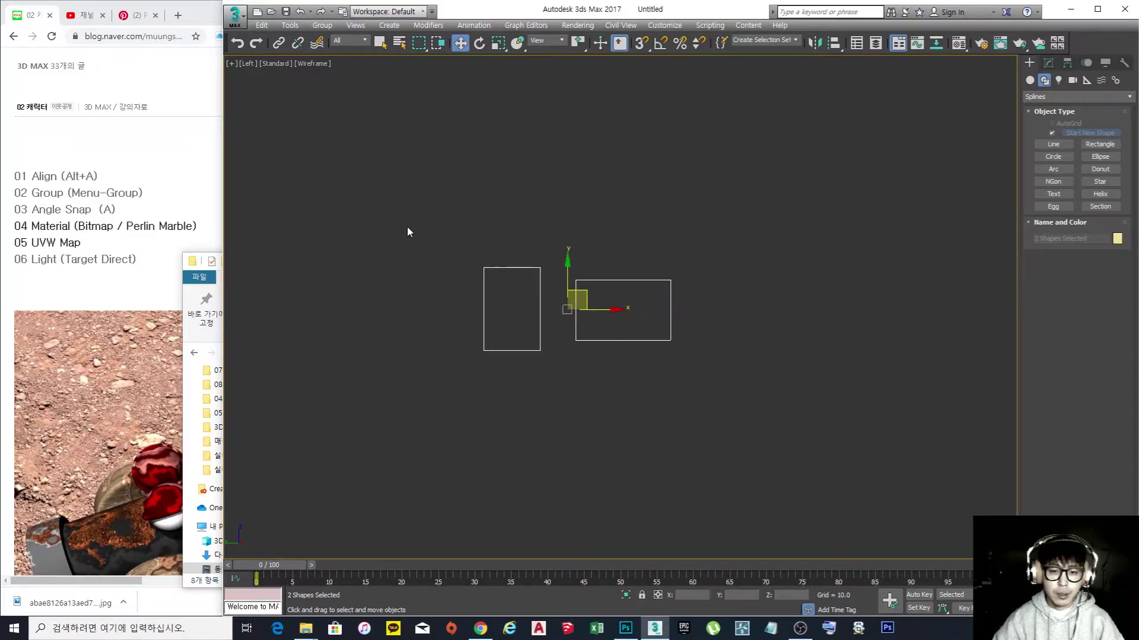
click(322, 25)
click(329, 39)
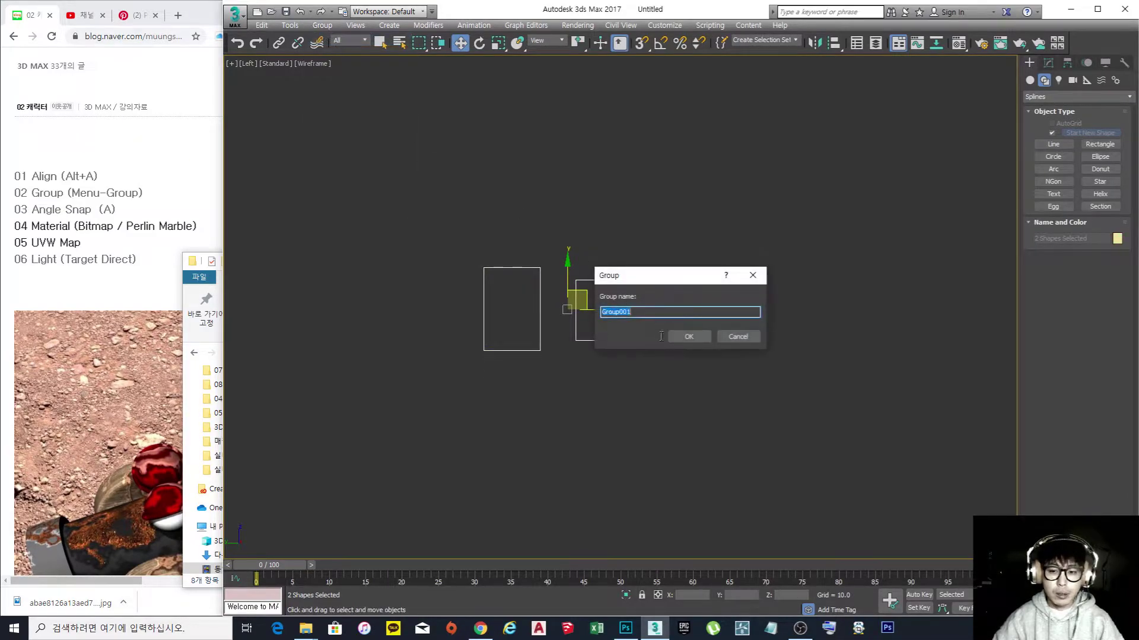
click(689, 336)
click(587, 261)
click(586, 279)
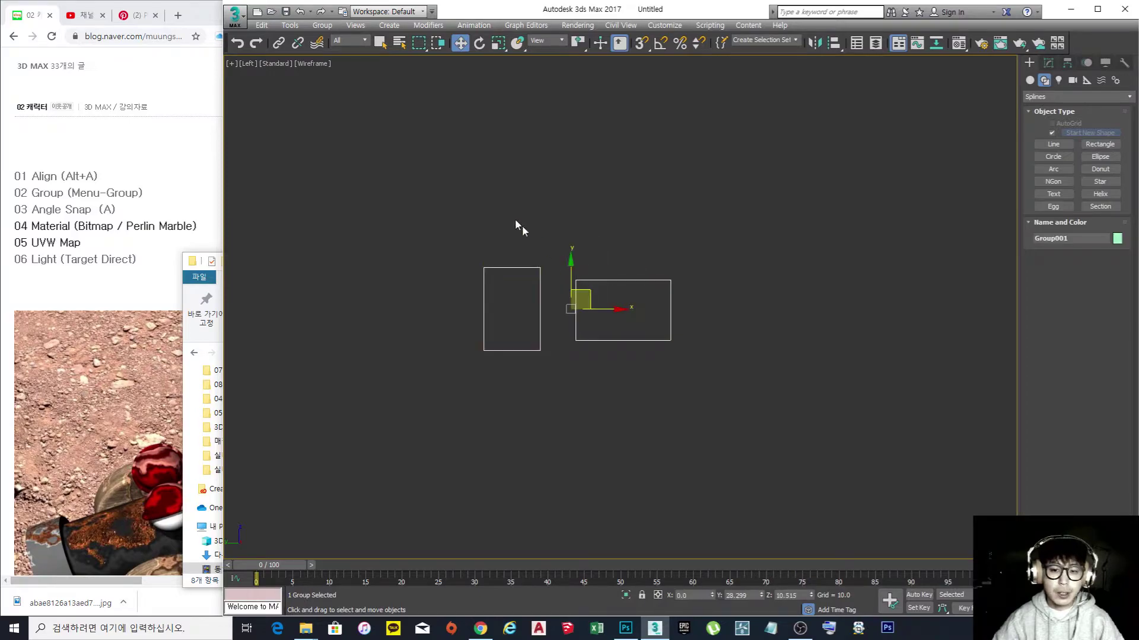
- Open Group001 for editing and select its green and yellow rectangles individually
click(322, 25)
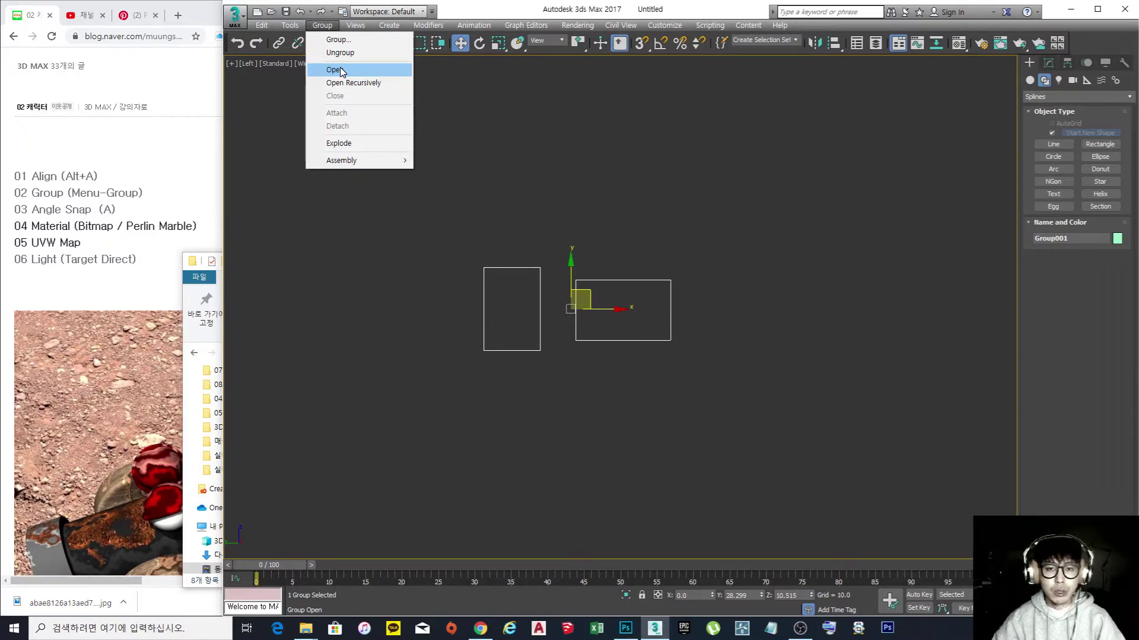
click(341, 70)
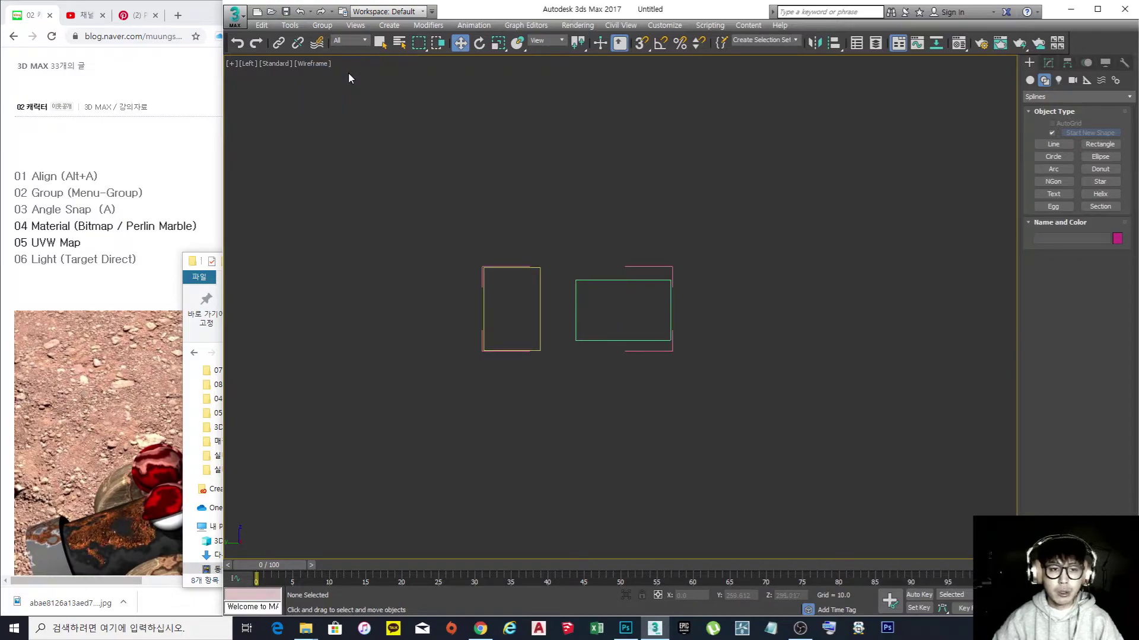
scroll(623, 296, up, 8)
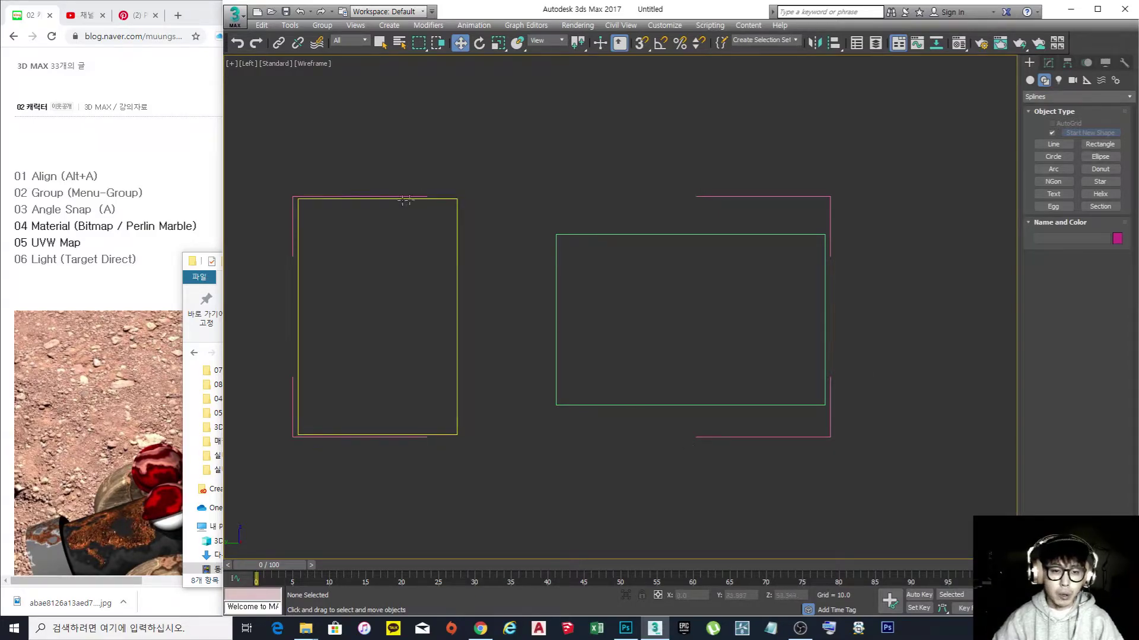
click(456, 334)
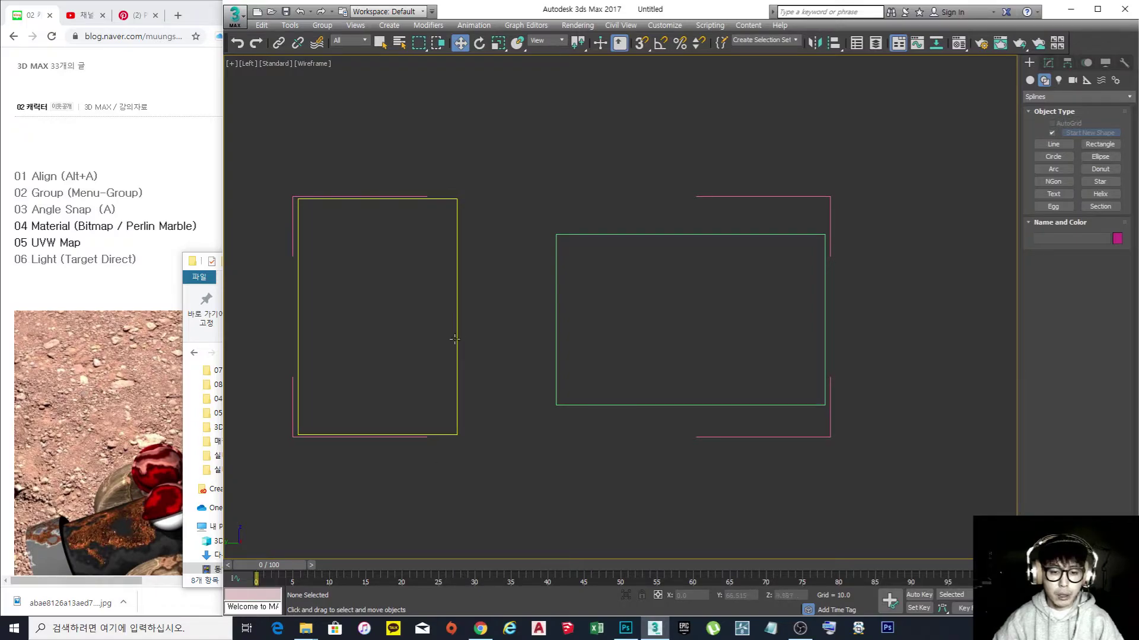
click(555, 319)
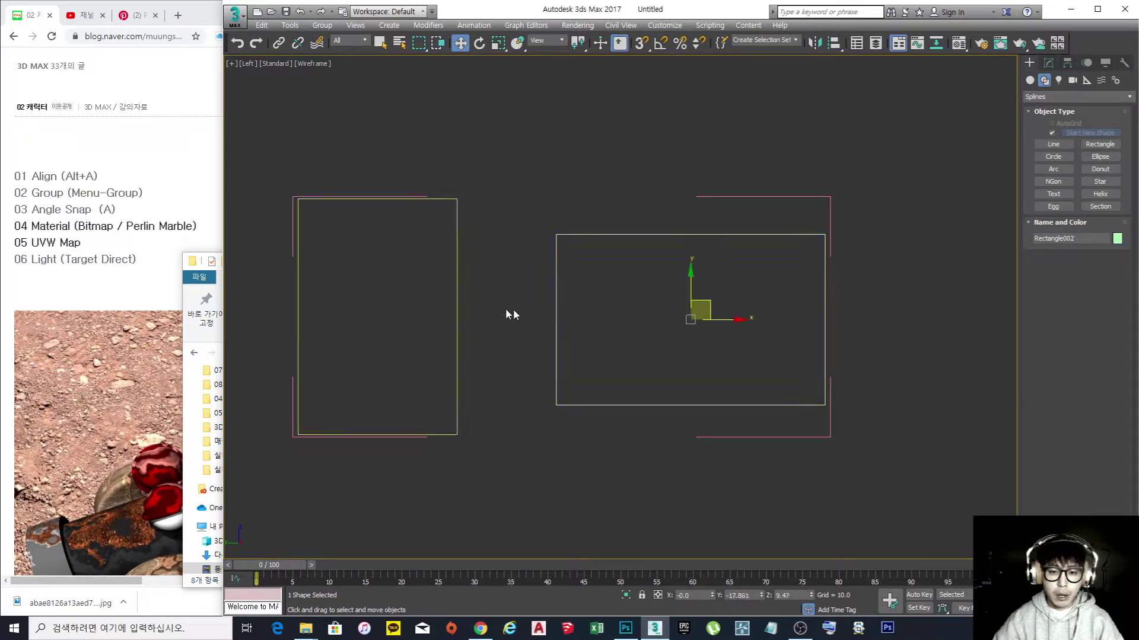
click(456, 306)
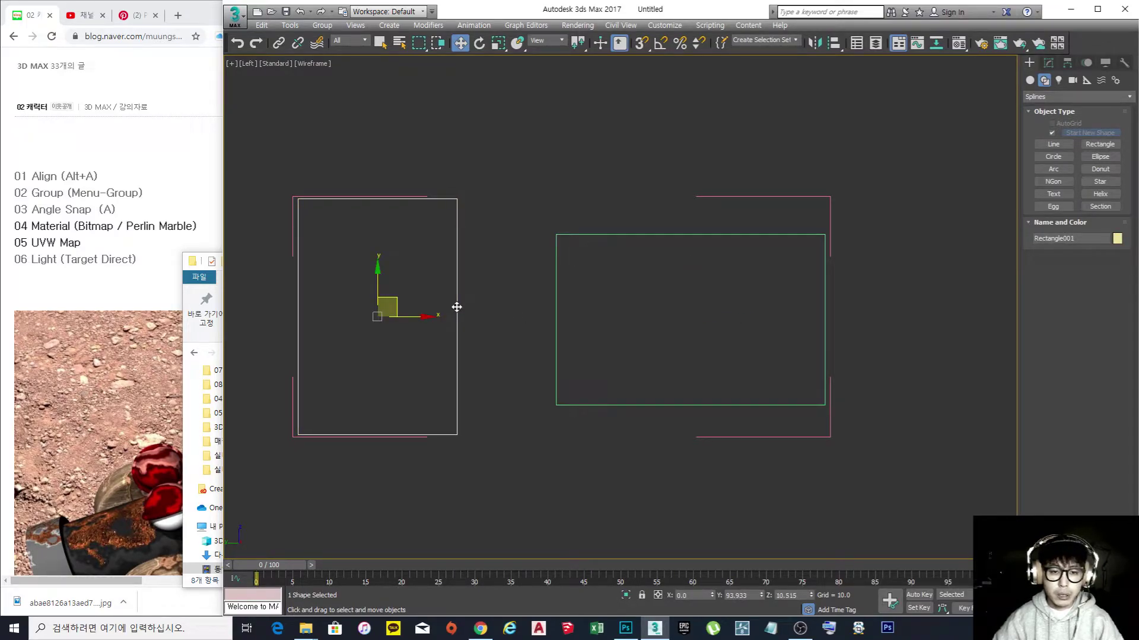
click(556, 300)
click(456, 302)
scroll(533, 300, down, 3)
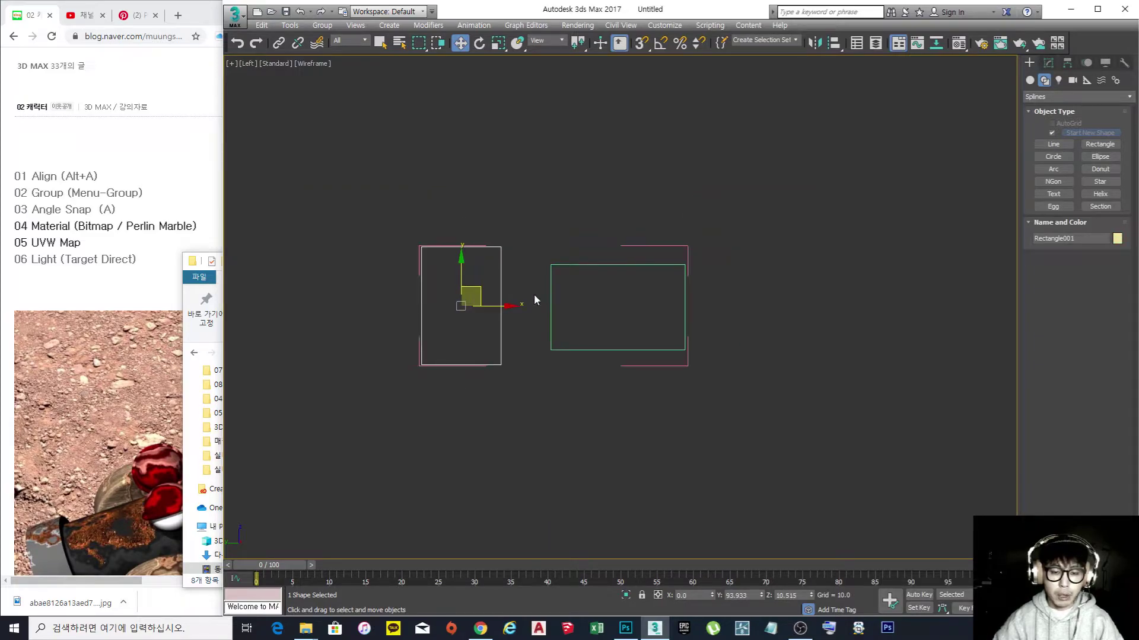
- Move the yellow rectangle up and left within the open group, and reduce its Length until it is nearly square
middle_drag(534, 300, 518, 344)
drag(492, 332, 449, 241)
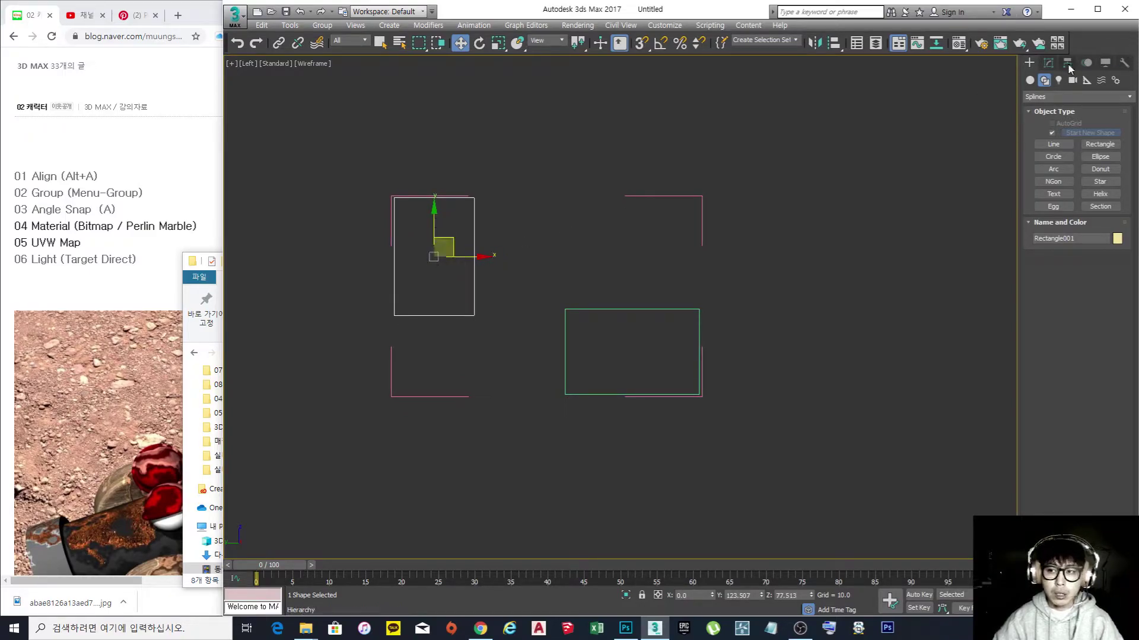
click(1048, 63)
mouse_move(1113, 262)
mouse_down()
mouse_move(1113, 237)
mouse_move(1113, 299)
mouse_move(1112, 261)
mouse_up()
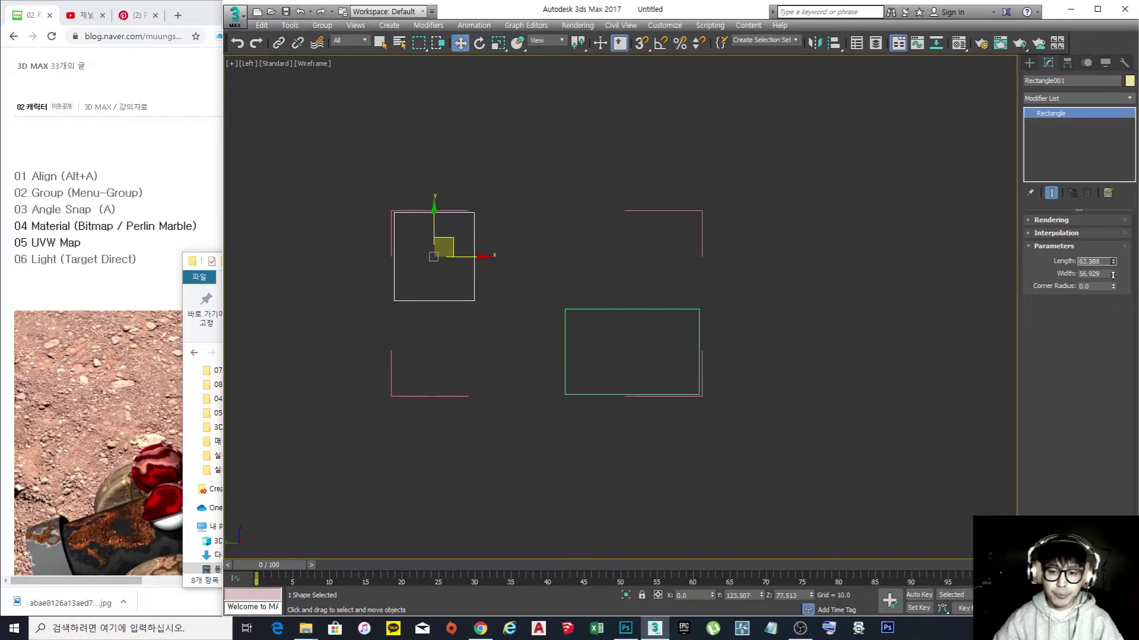
click(880, 324)
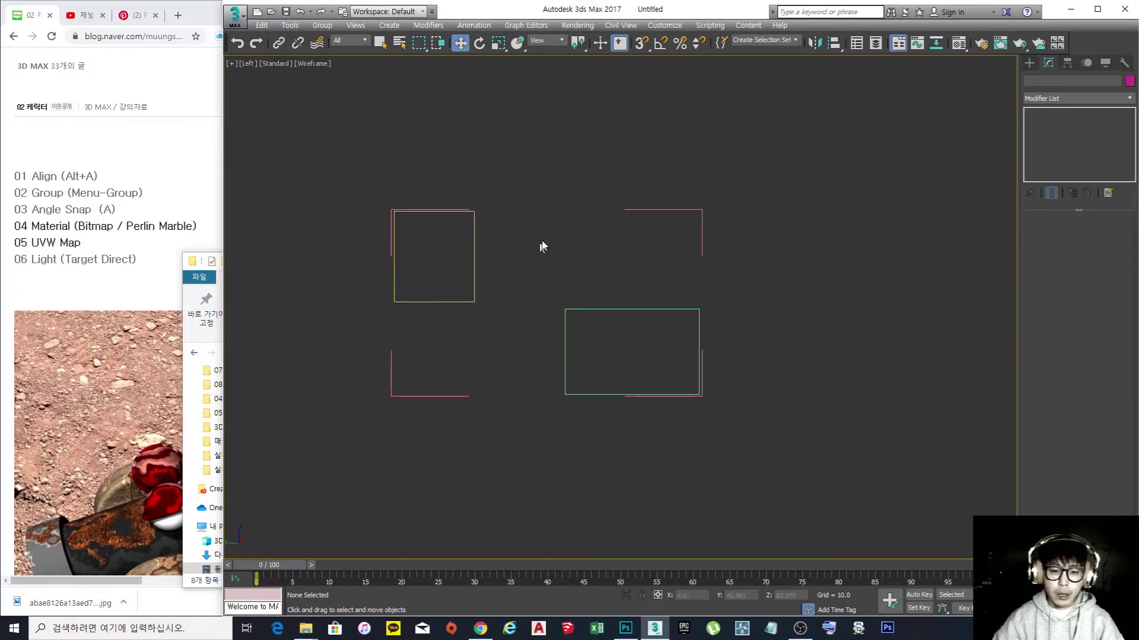
- Select the open group by its pink bracket and move the whole group slightly up and left
click(652, 210)
click(650, 240)
click(651, 209)
click(642, 280)
click(652, 209)
mouse_move(587, 329)
mouse_down()
mouse_move(616, 325)
mouse_move(589, 223)
mouse_move(590, 372)
mouse_move(578, 310)
mouse_up()
click(583, 413)
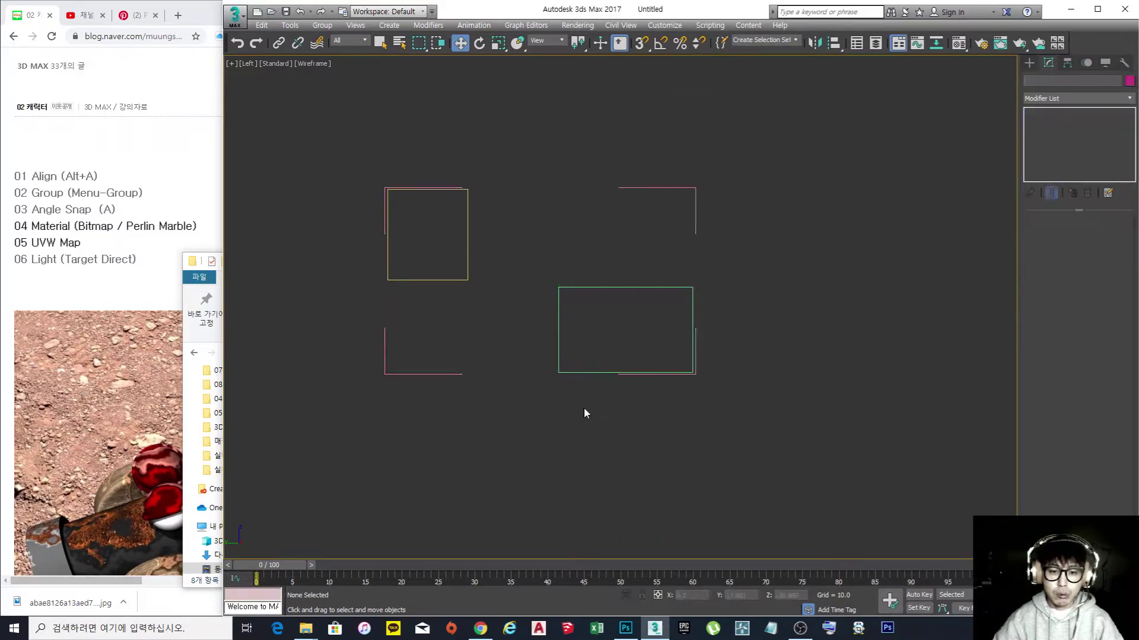
- Select the bracket together with both rectangles, move them slightly down, and clear the selection
drag(963, 450, 347, 137)
drag(531, 265, 527, 293)
click(453, 319)
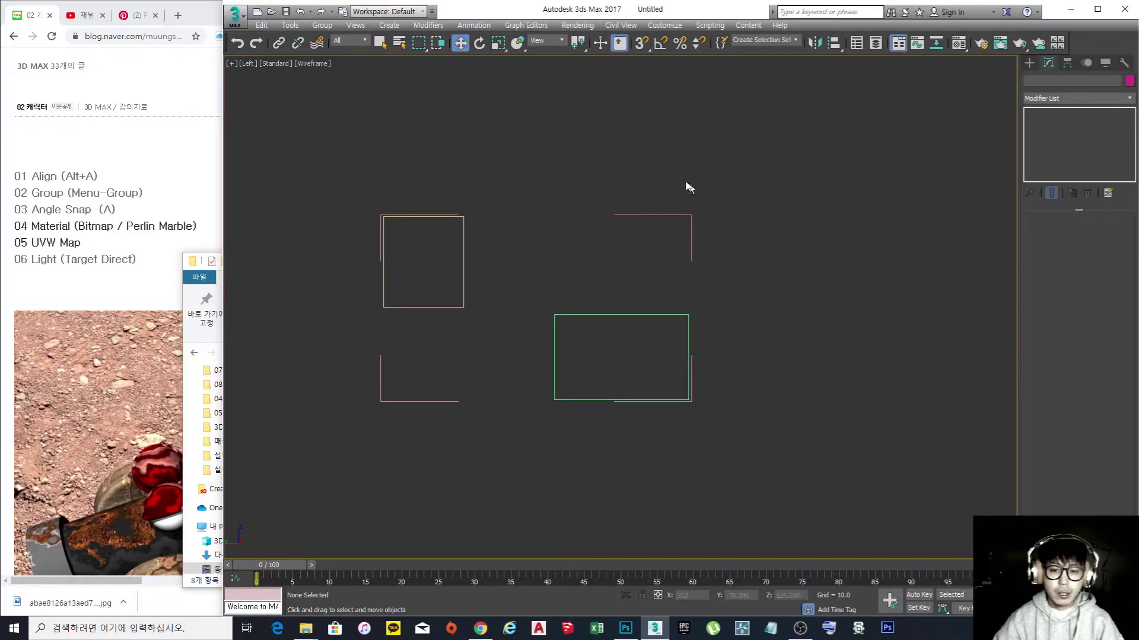
- Select the open group's bracket, close the group, and reselect it as a single object
click(563, 315)
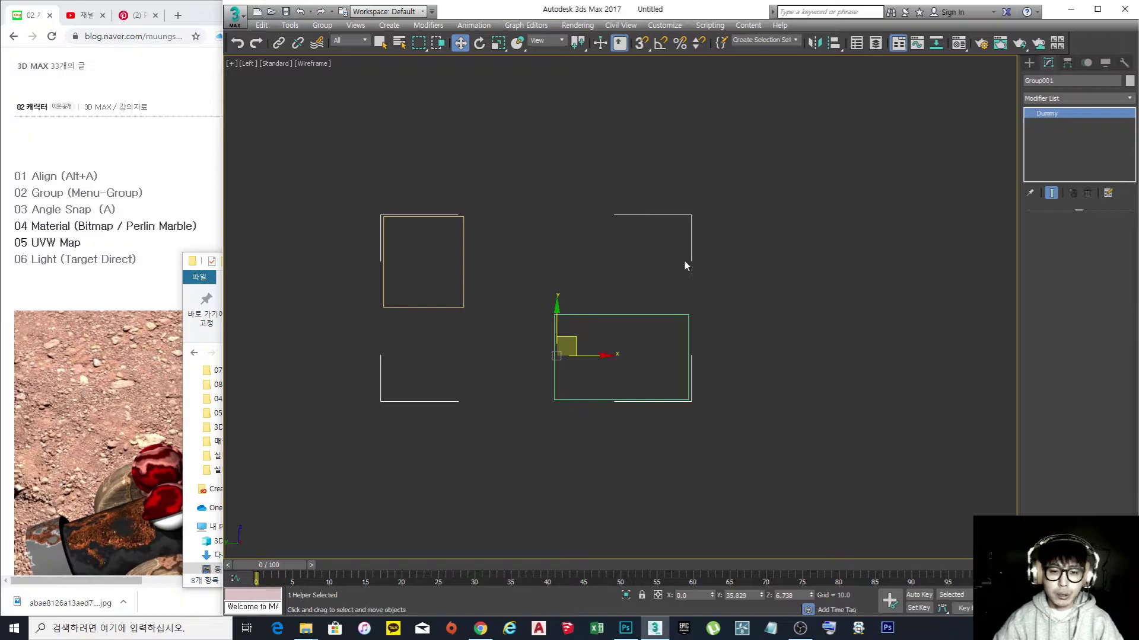
click(325, 26)
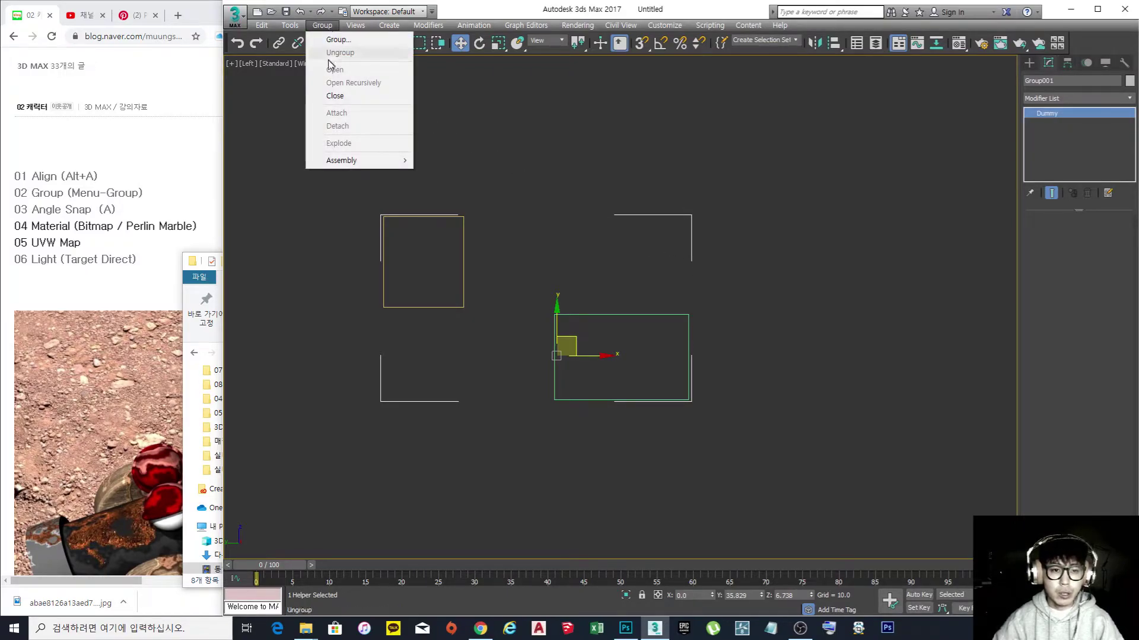
click(335, 96)
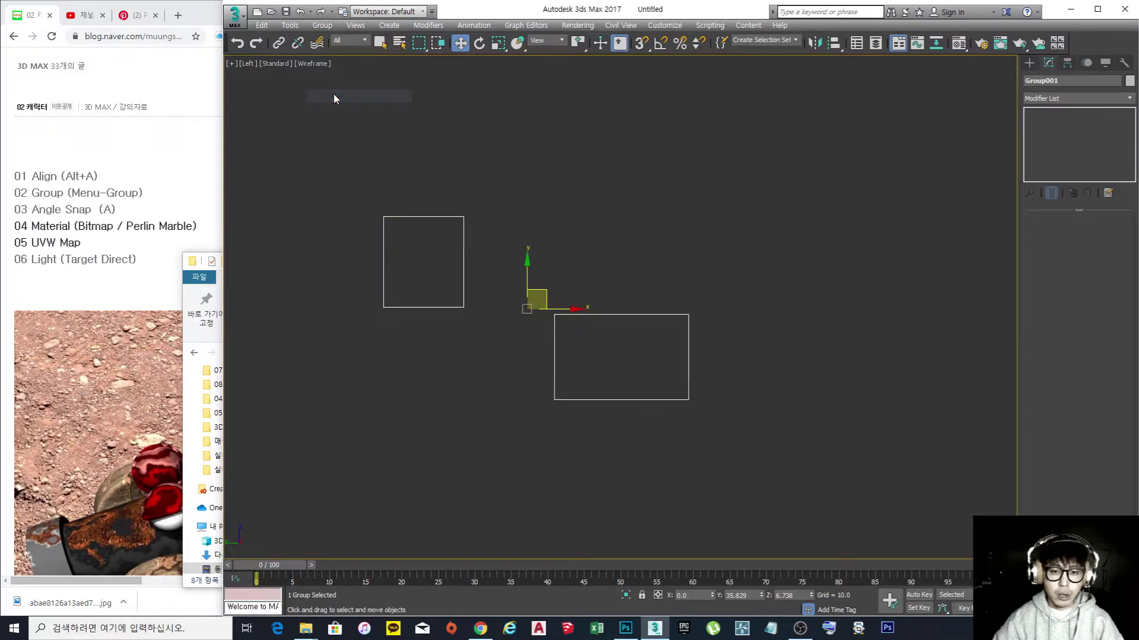
click(566, 204)
click(603, 314)
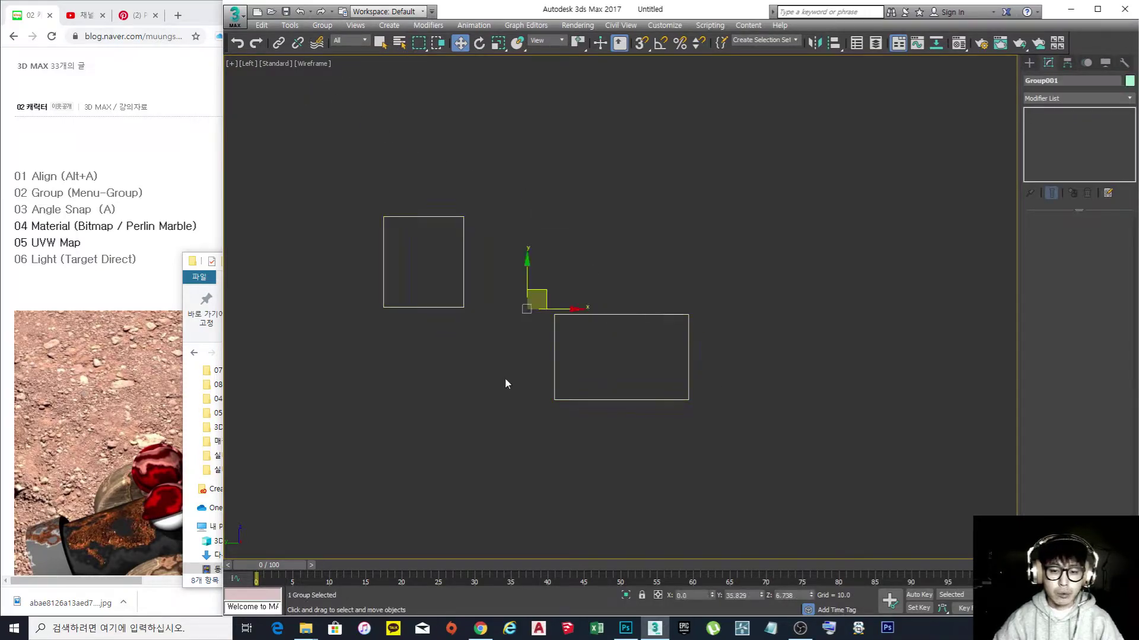
middle_drag(606, 301, 604, 296)
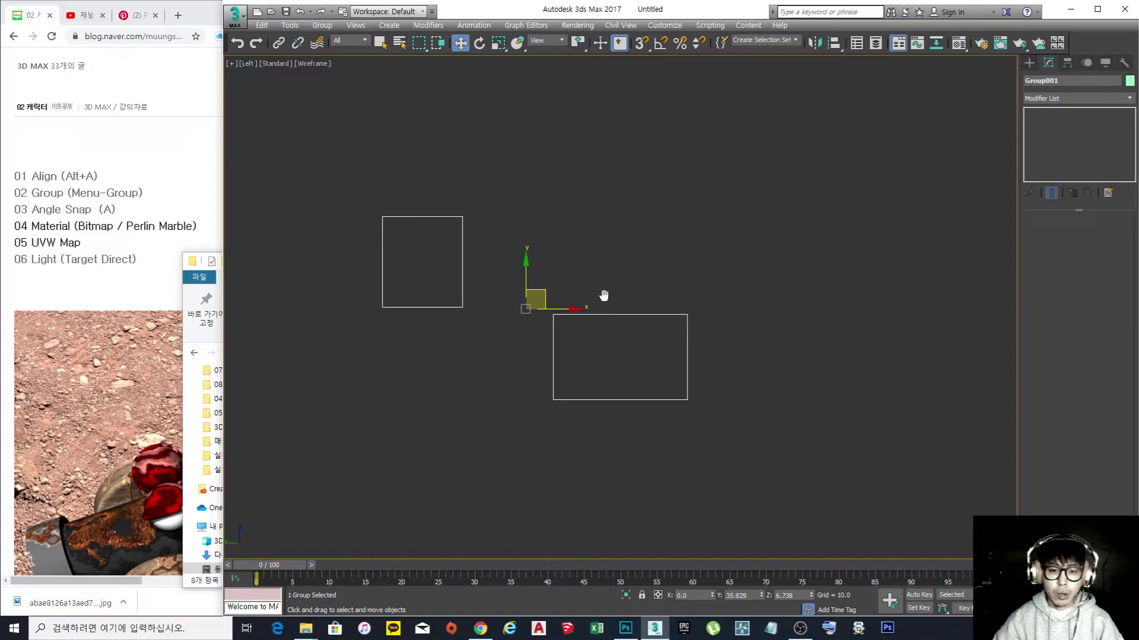
click(322, 25)
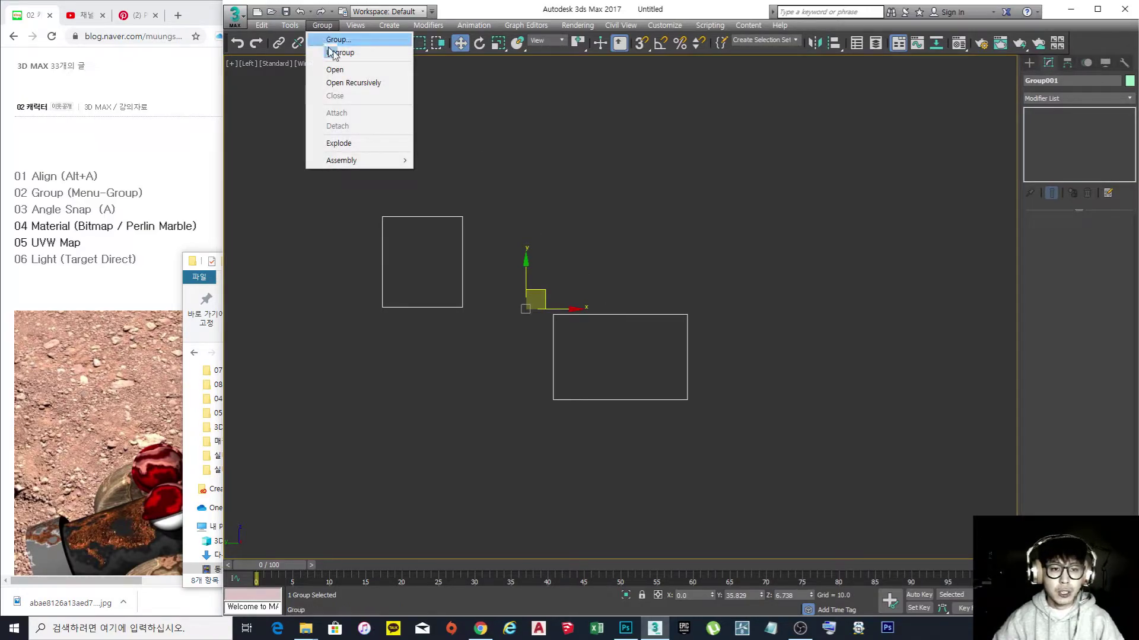
click(351, 70)
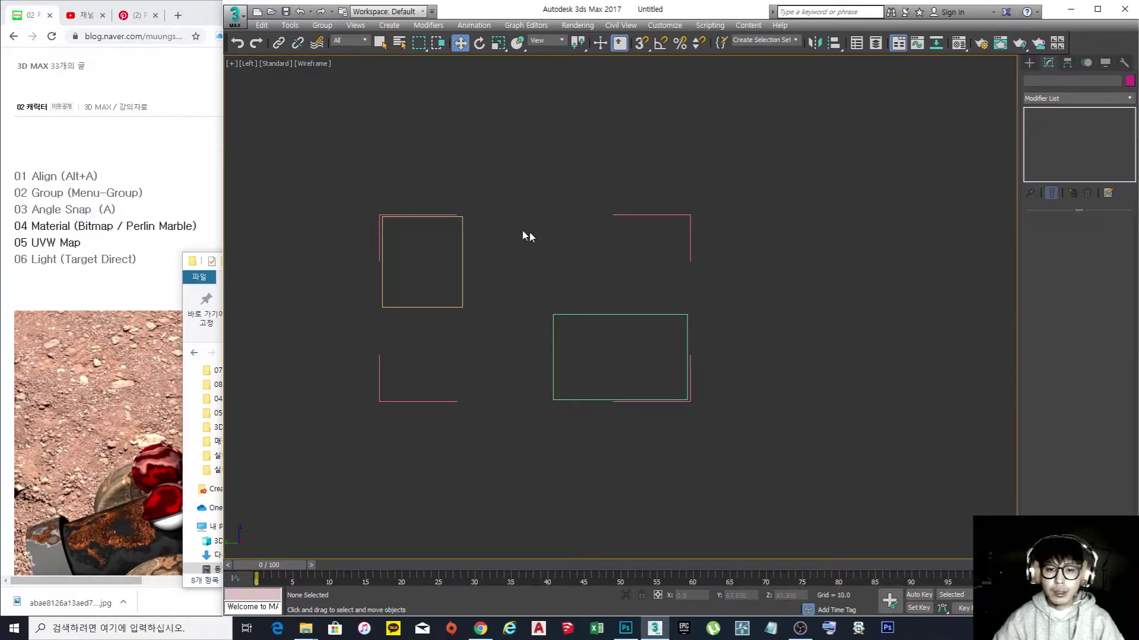
click(320, 26)
click(537, 186)
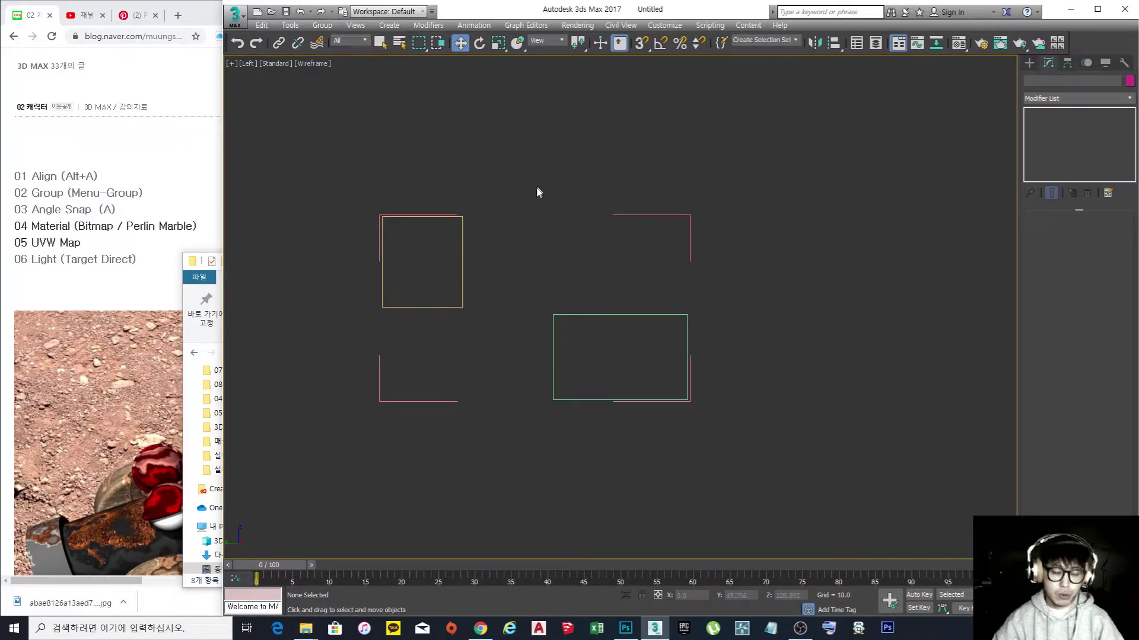
key(ctrl+z)
- Draw a circle in the empty space to the right of the grouped rectangles, and select the rectangle group
click(613, 223)
scroll(614, 223, down, 3)
middle_drag(614, 223, 562, 225)
scroll(721, 239, up, 3)
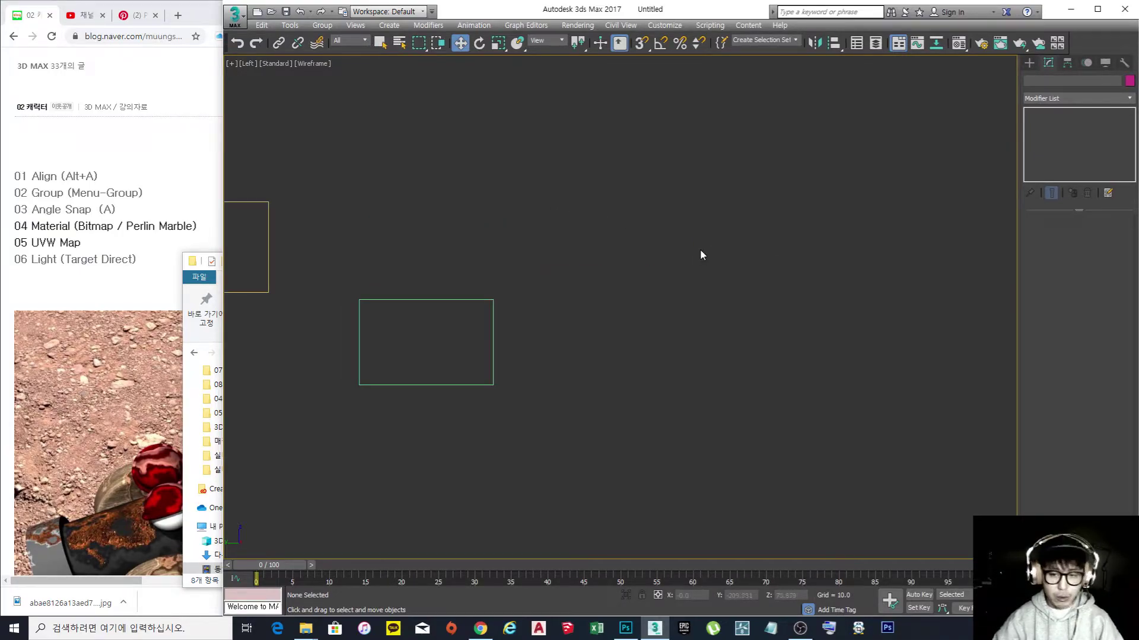
right_click(699, 248)
click(728, 195)
drag(692, 282, 709, 361)
right_click(773, 413)
scroll(695, 351, down, 3)
middle_drag(687, 348, 710, 343)
click(687, 386)
scroll(590, 330, up, 3)
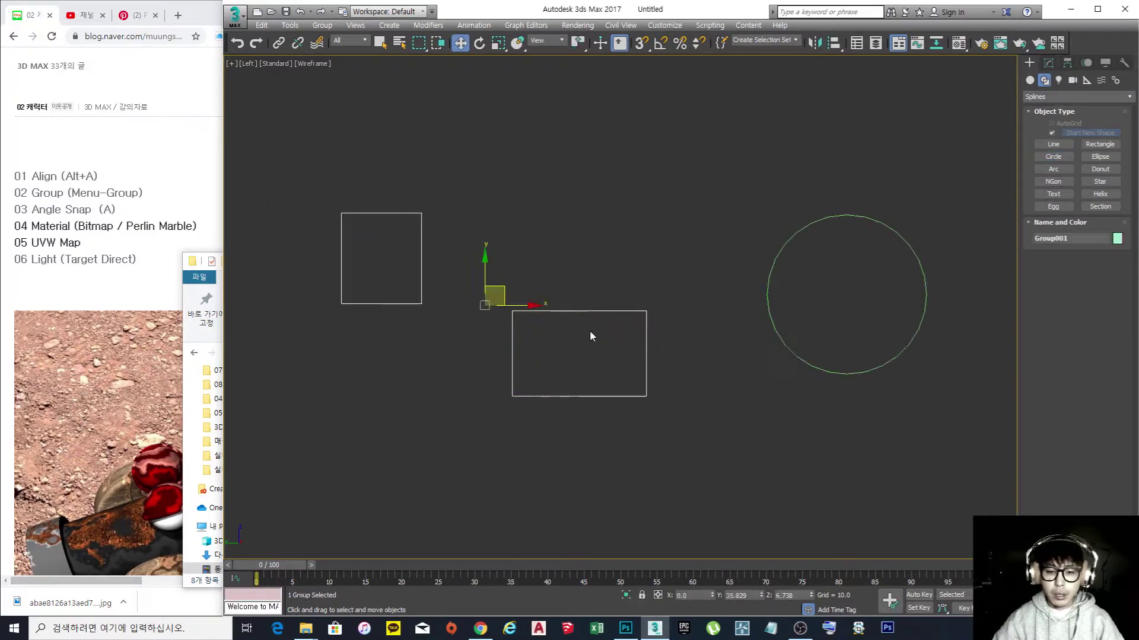
- Select the circle, attach it to the group of rectangles, and clear the selection
click(767, 308)
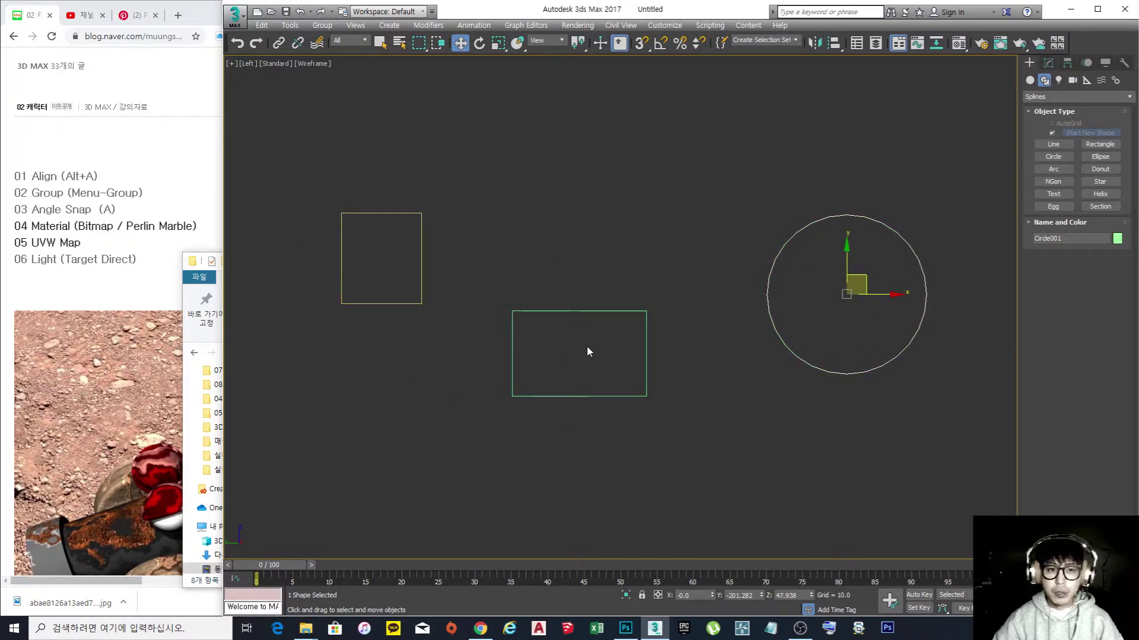
click(829, 318)
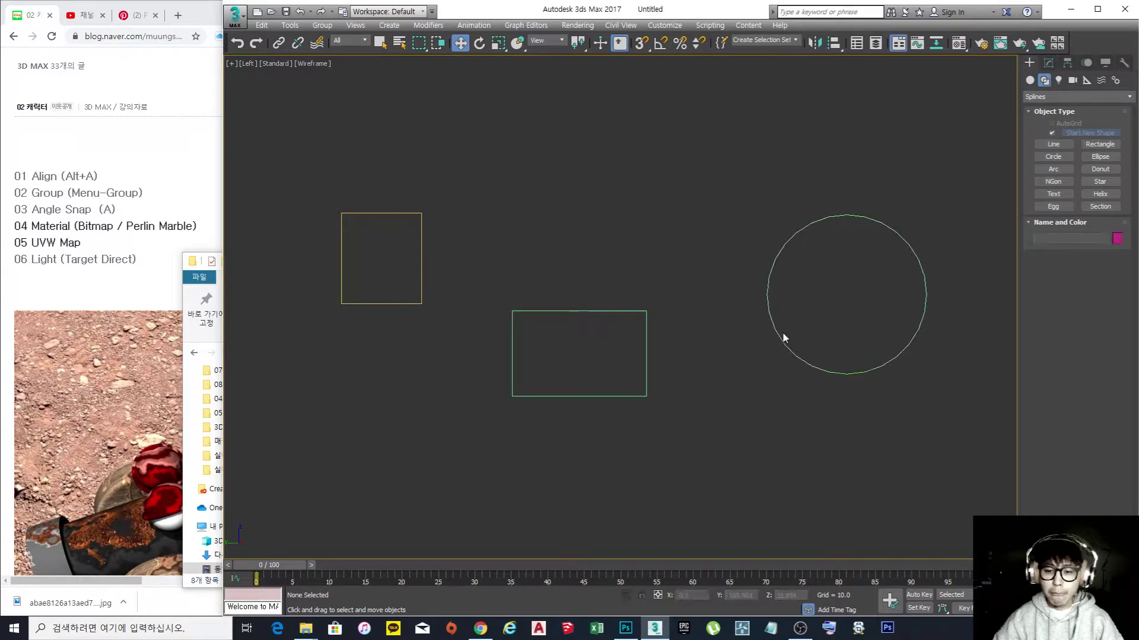
click(778, 335)
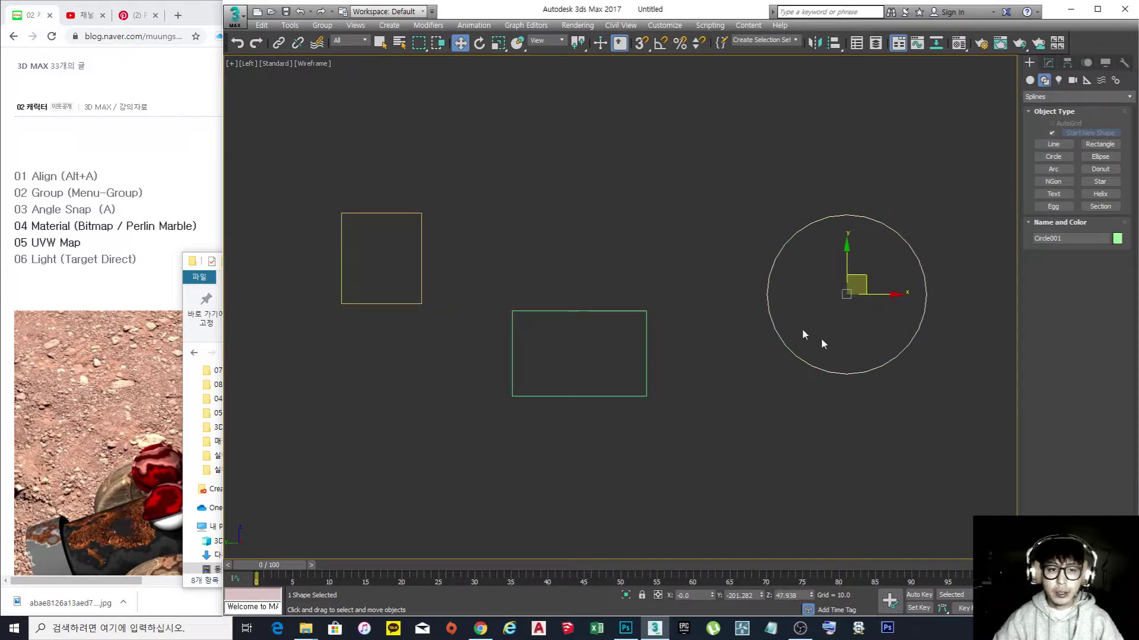
click(328, 26)
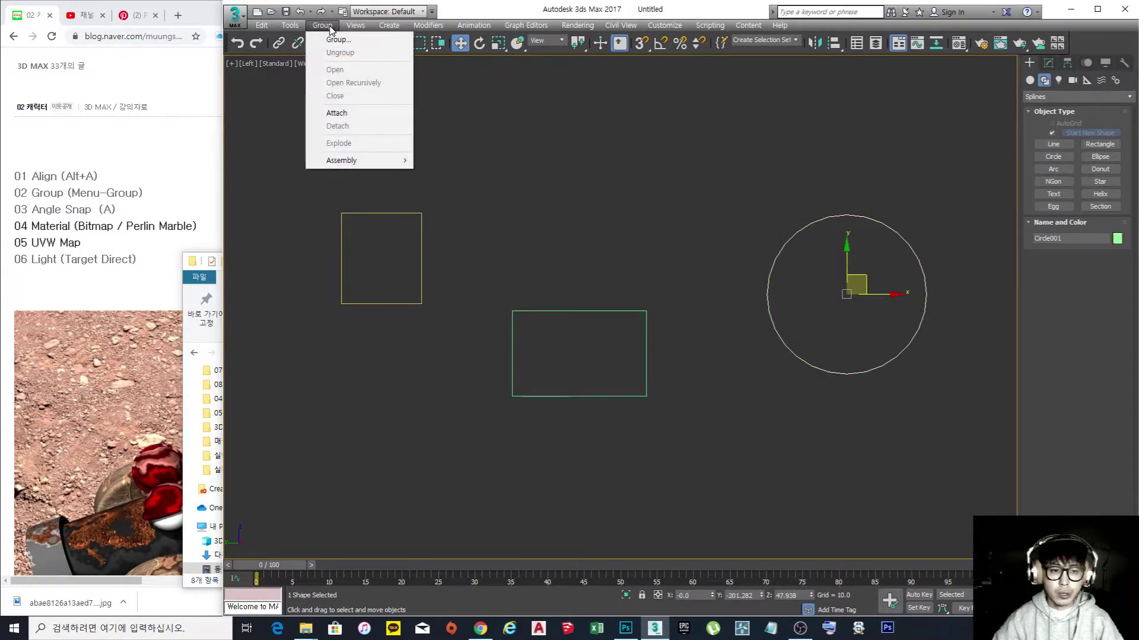
click(341, 113)
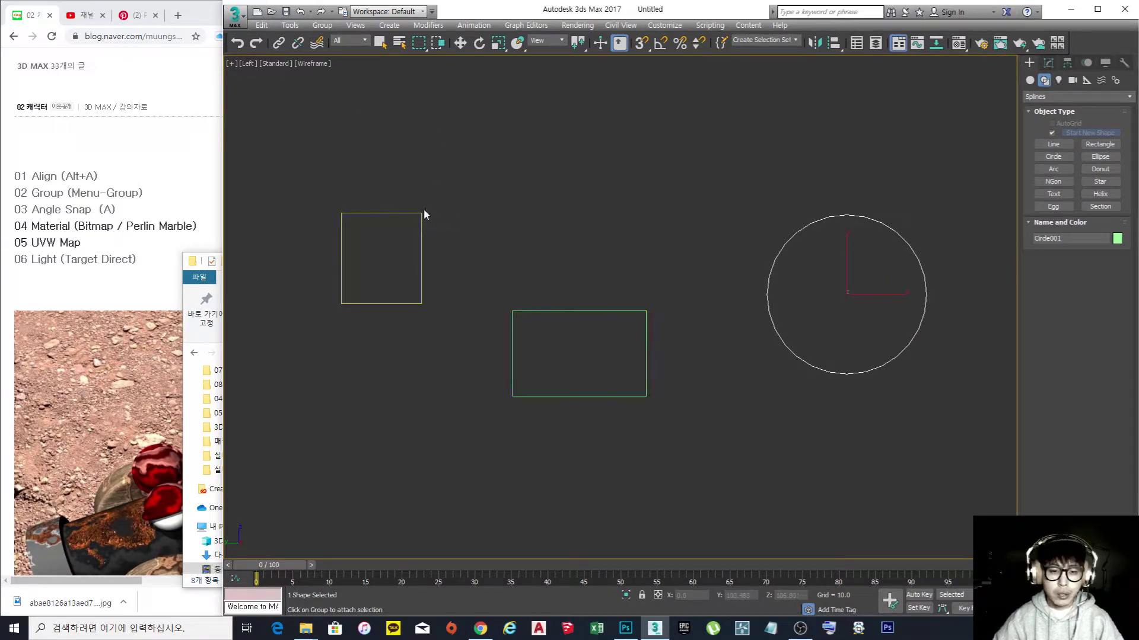
click(533, 313)
click(515, 256)
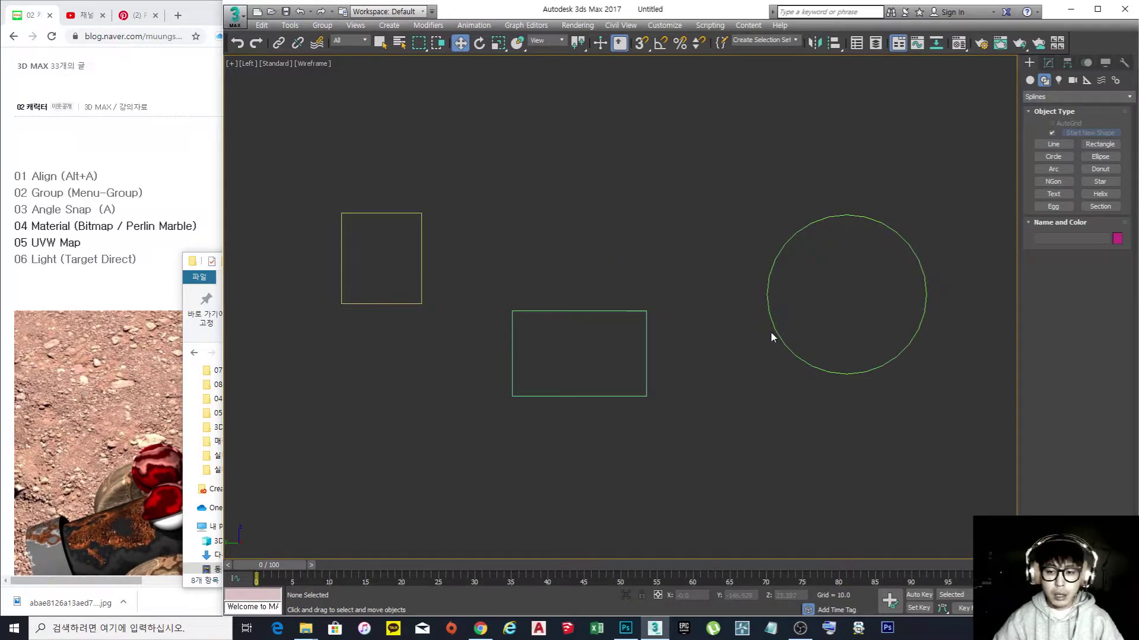
- Select the group containing the two rectangles and the circle, and open it for editing
click(774, 330)
scroll(603, 288, down, 2)
drag(622, 281, 585, 273)
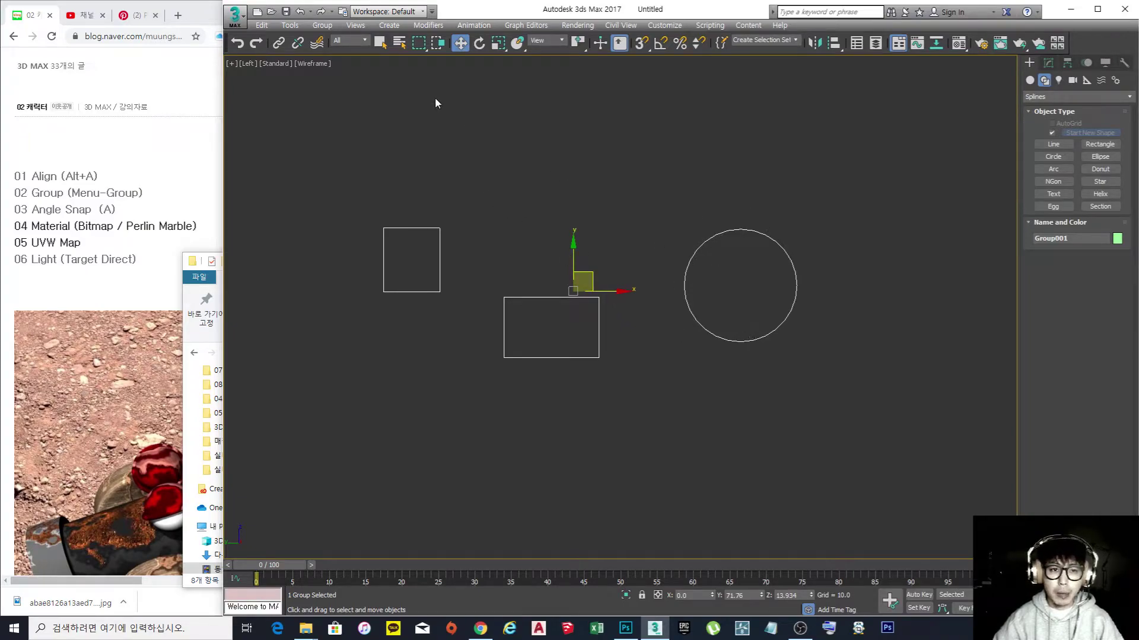
click(322, 25)
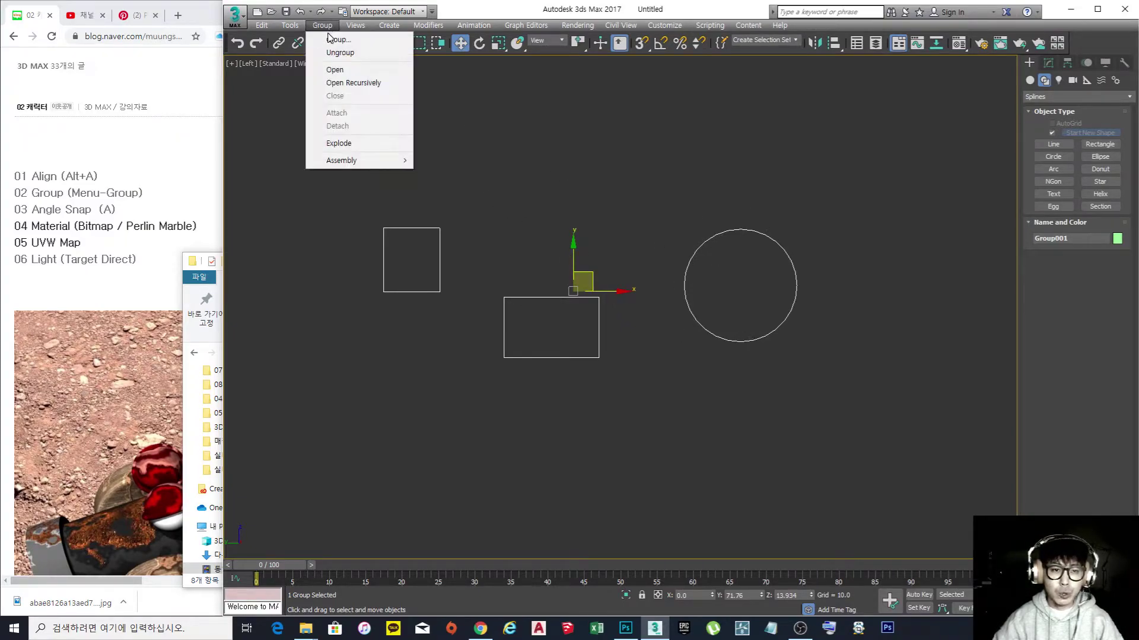
click(342, 70)
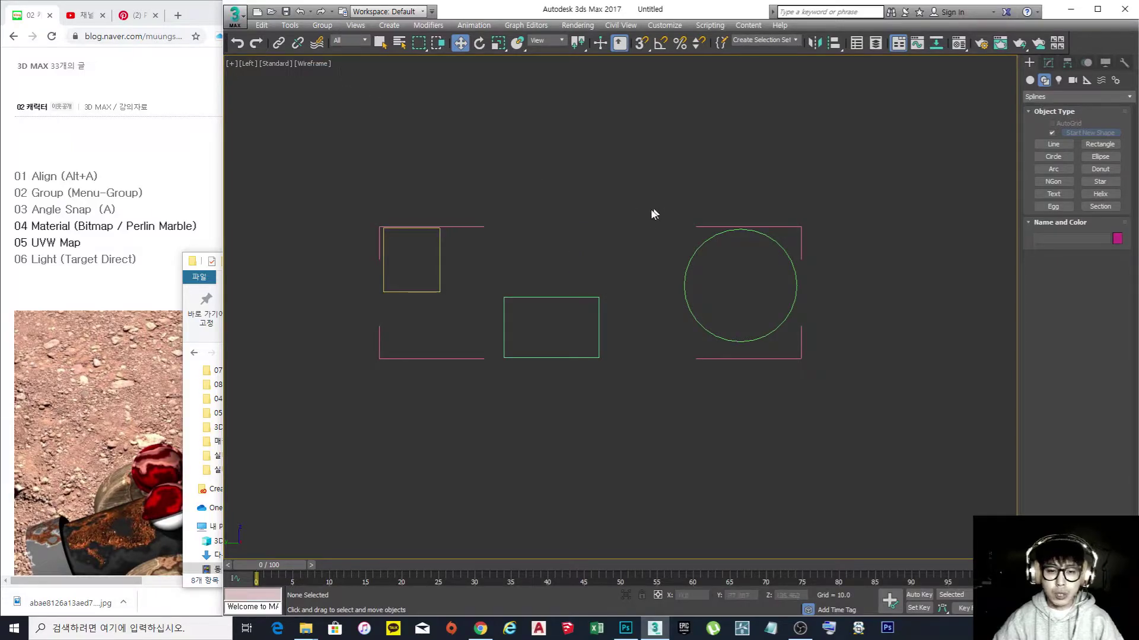
- Detach the circle from the open group and clear the selection
click(689, 267)
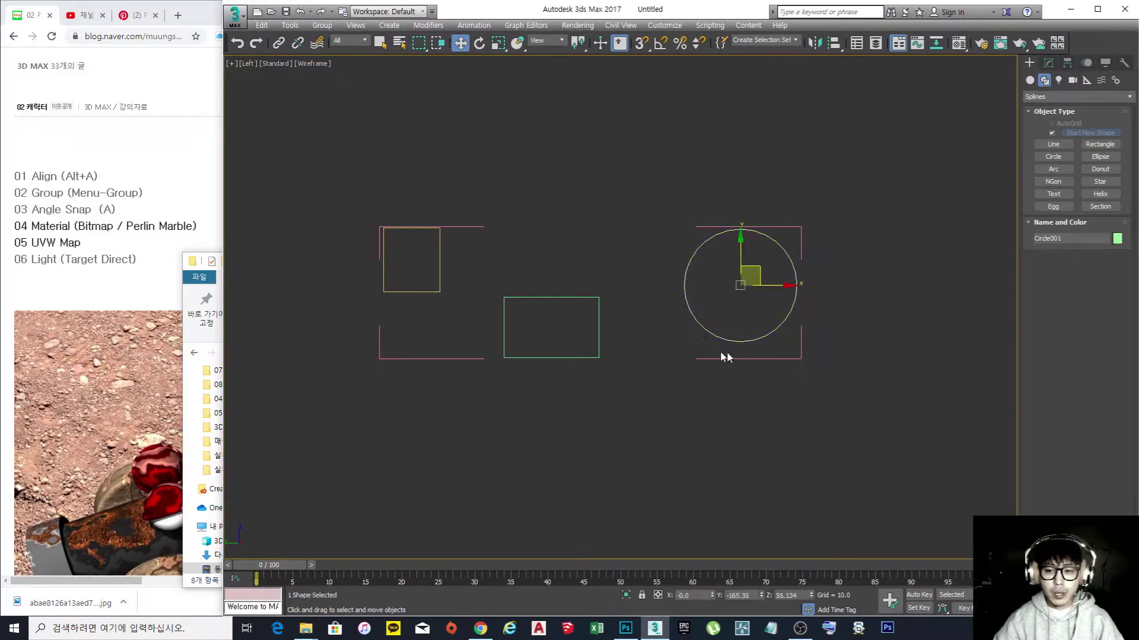
click(322, 25)
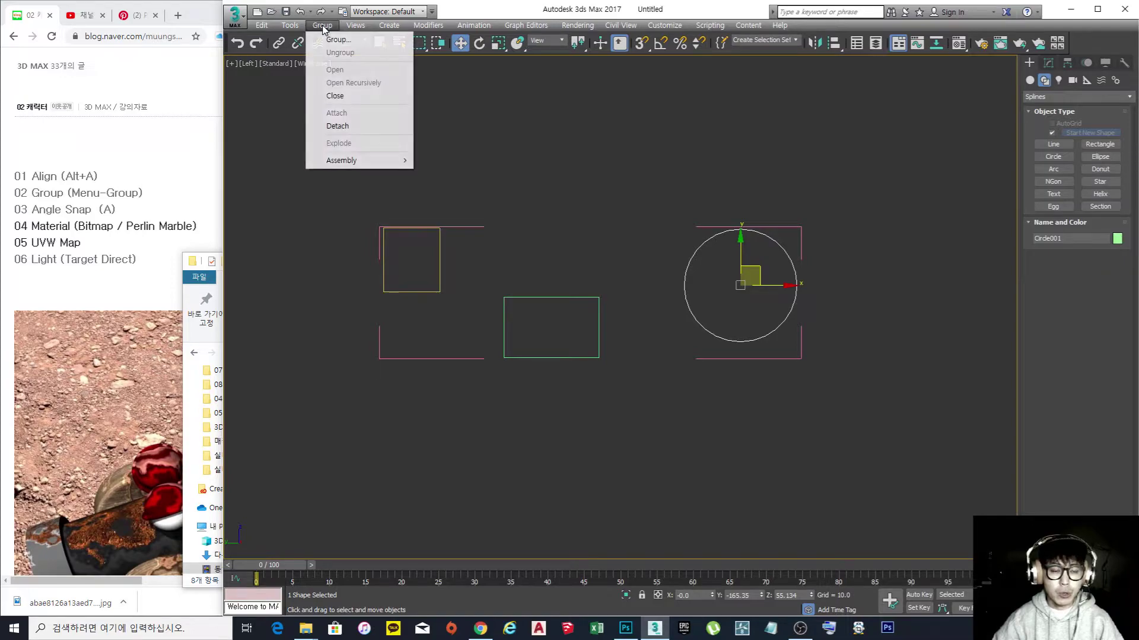
click(347, 126)
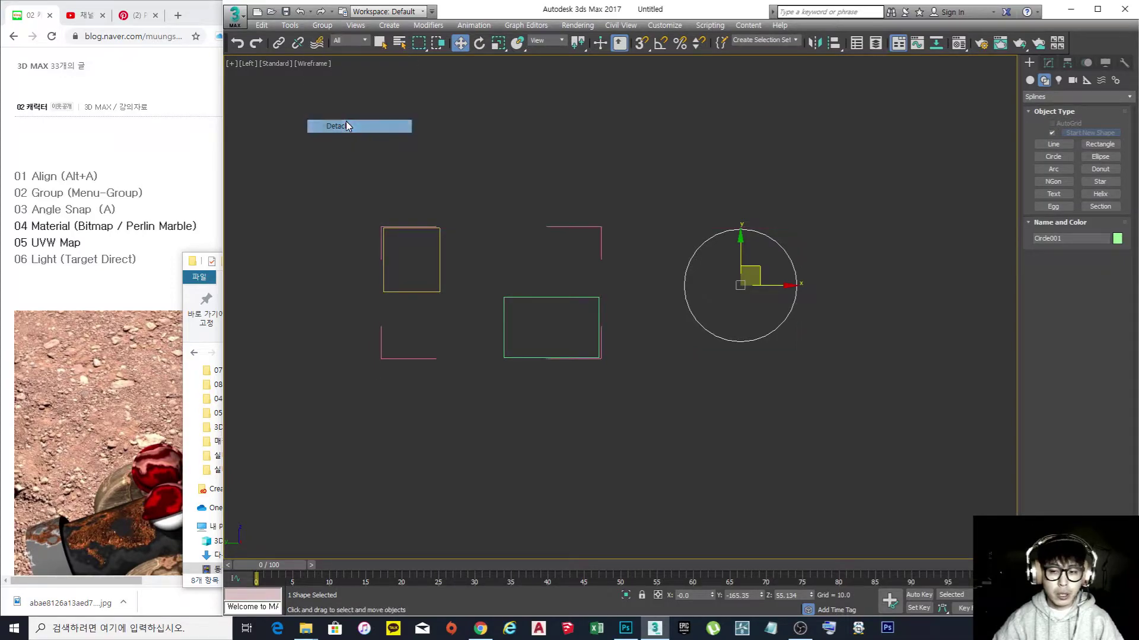
click(667, 318)
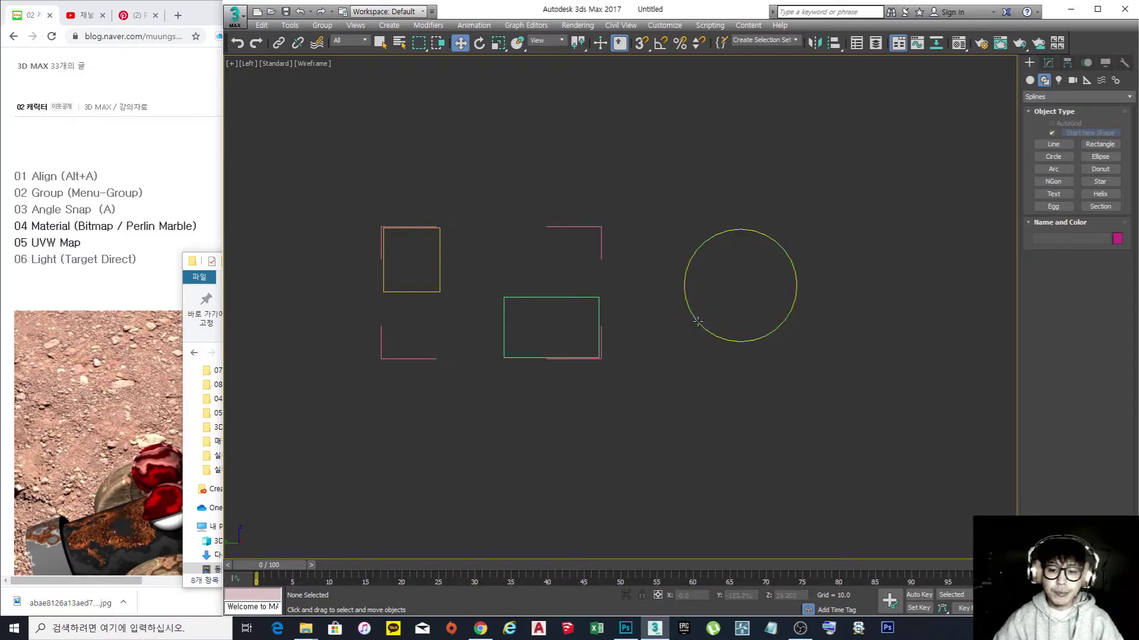
- Select the wider rectangle in the open group, close the group, and reselect both rectangles as one object
click(600, 326)
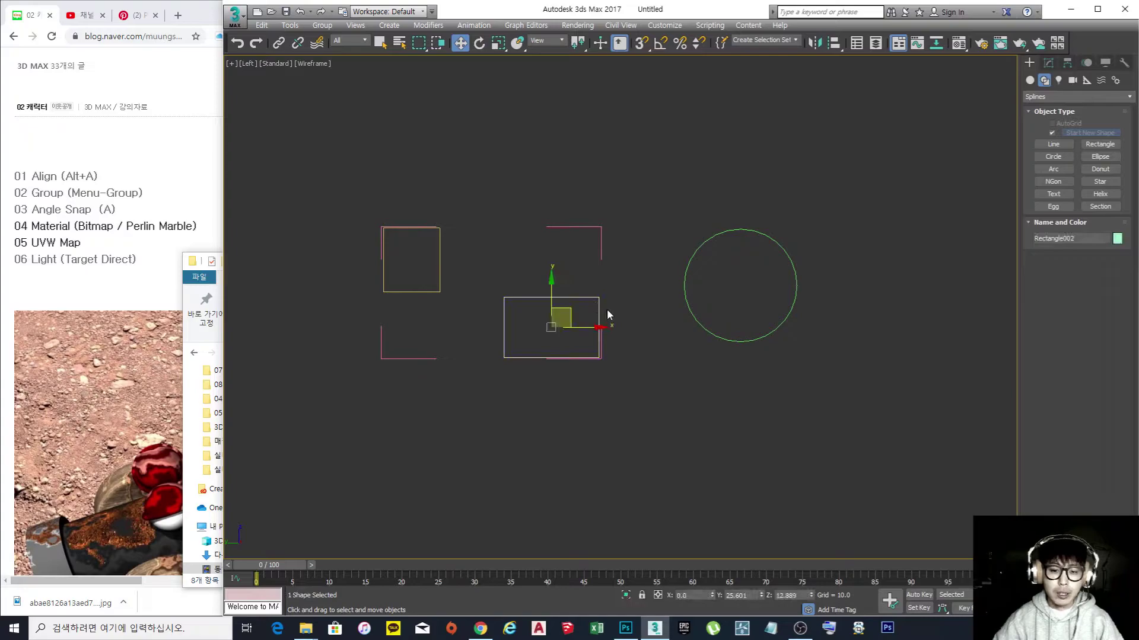
click(322, 25)
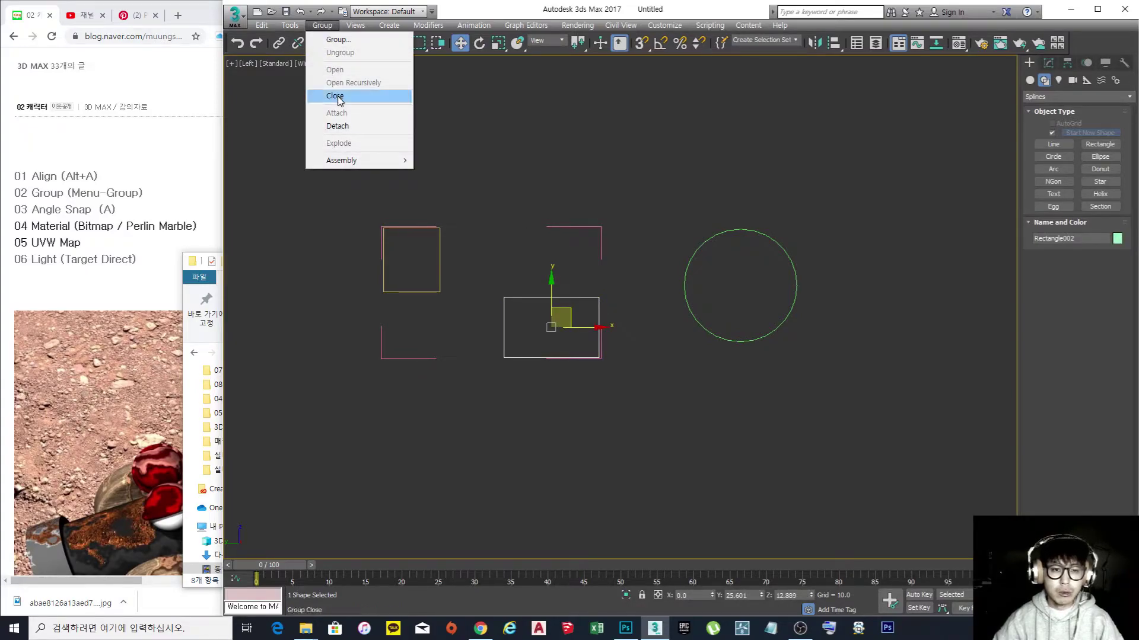
click(340, 97)
click(408, 196)
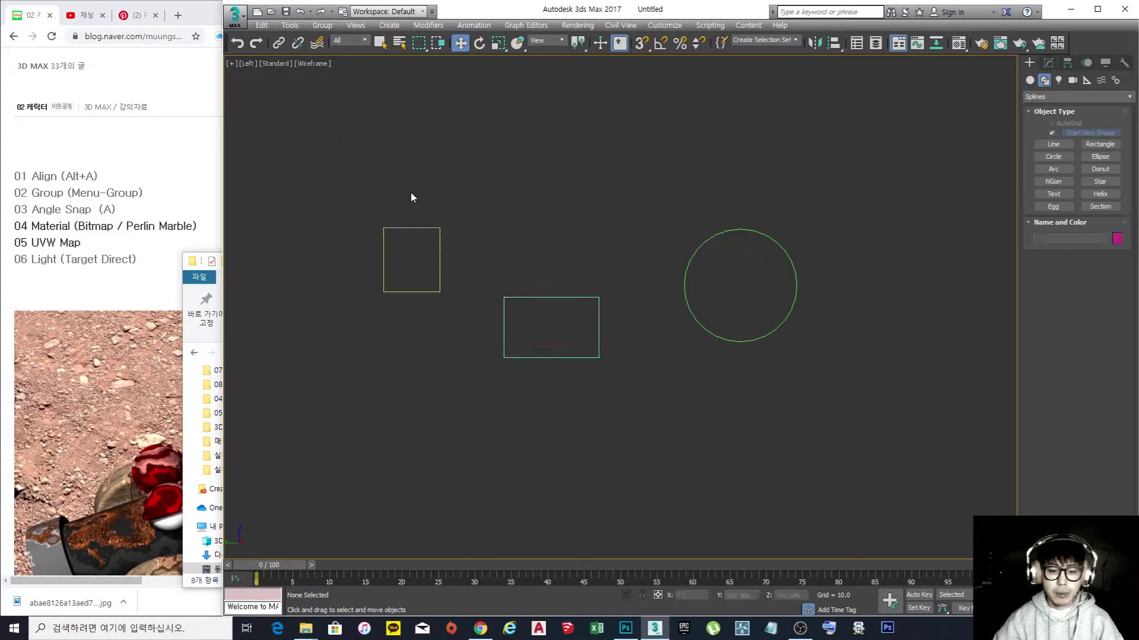
click(550, 298)
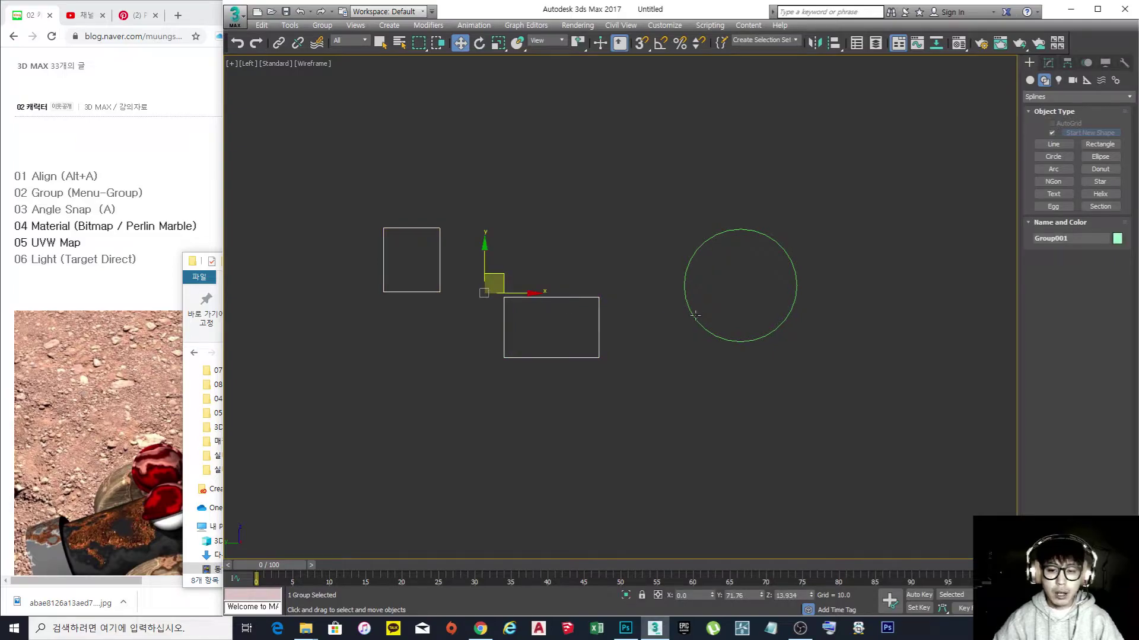
- Select the rectangle group together with the circle, combine them into a new group with the default name, and reselect it
click(696, 319)
click(873, 437)
drag(559, 255, 272, 113)
click(323, 25)
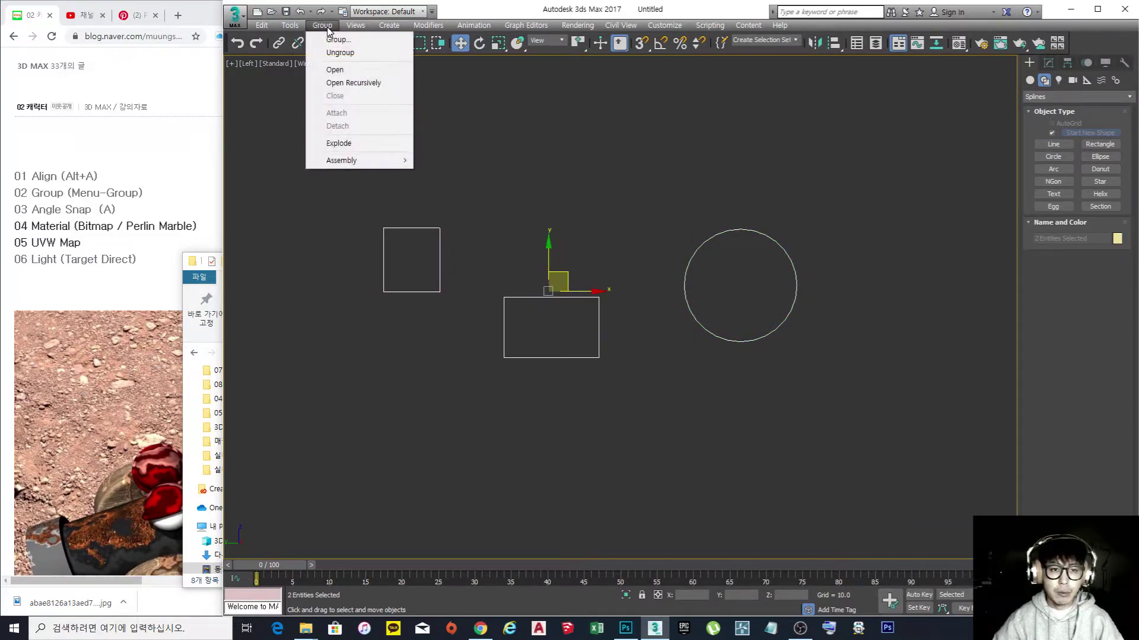
click(333, 36)
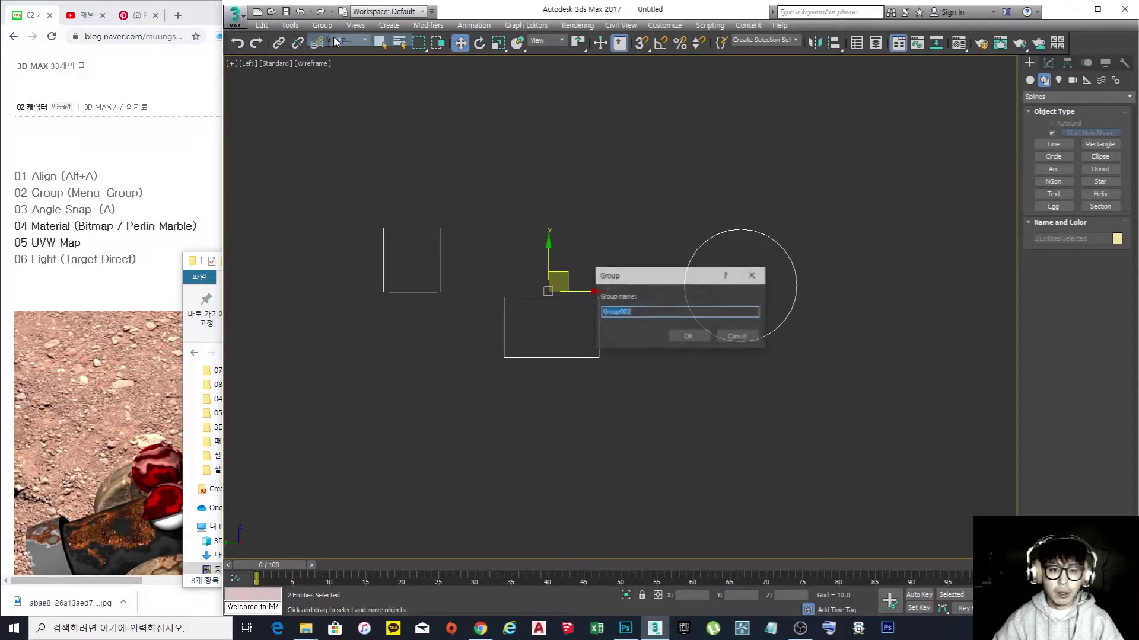
click(688, 337)
click(657, 381)
click(699, 324)
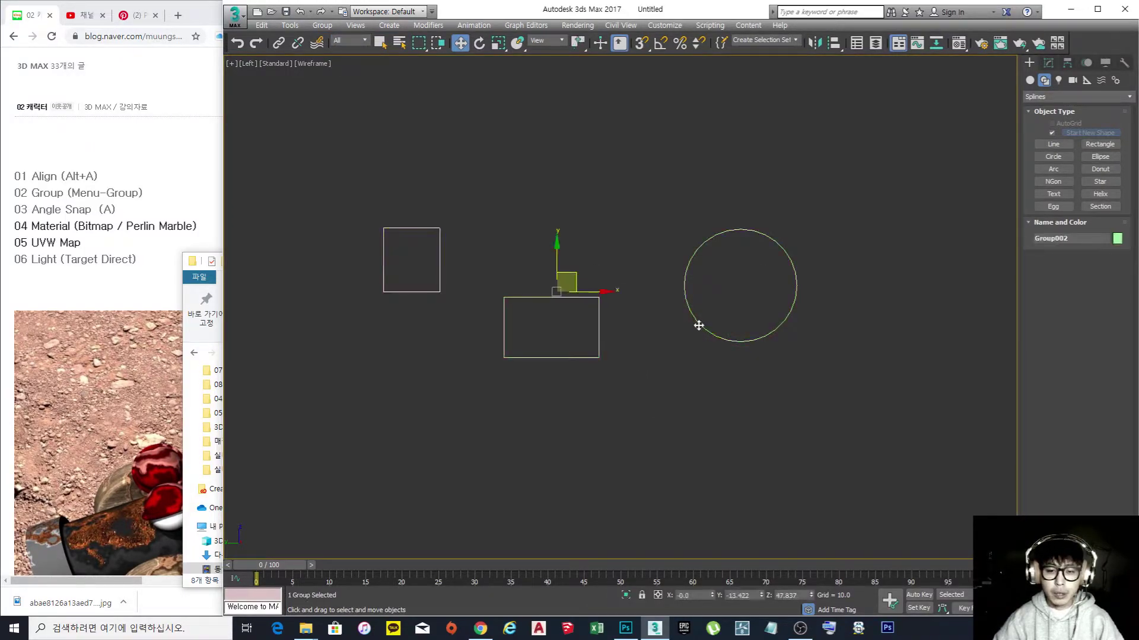
drag(573, 276, 550, 284)
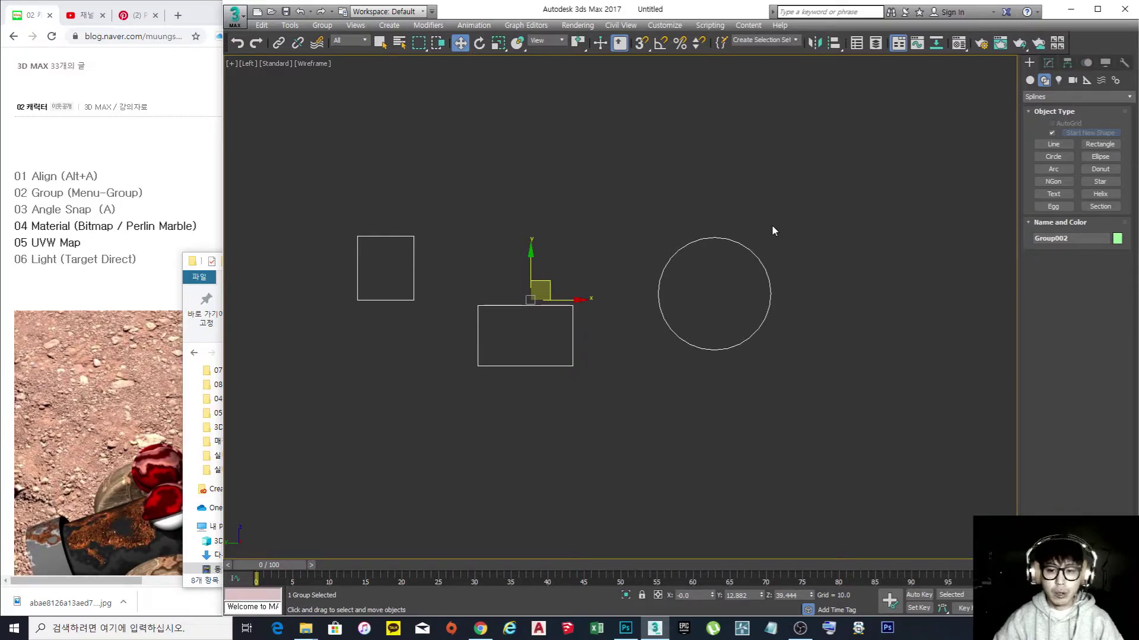
- Open the outer group holding all three shapes, and open the nested group of two rectangles inside it
click(638, 225)
click(668, 259)
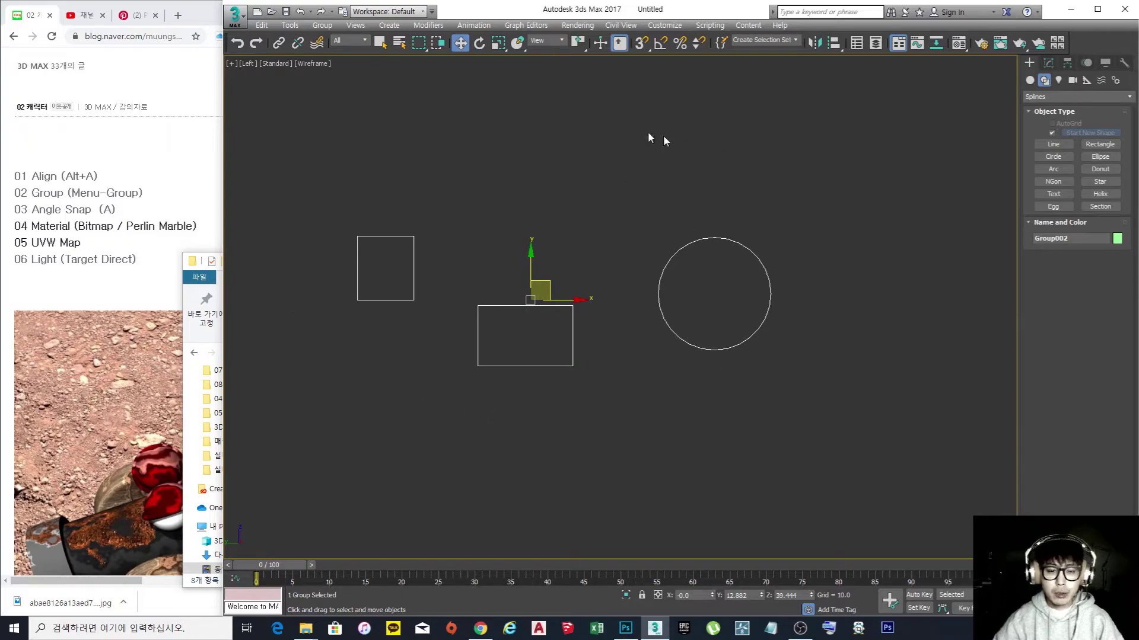
click(322, 26)
click(341, 68)
click(510, 303)
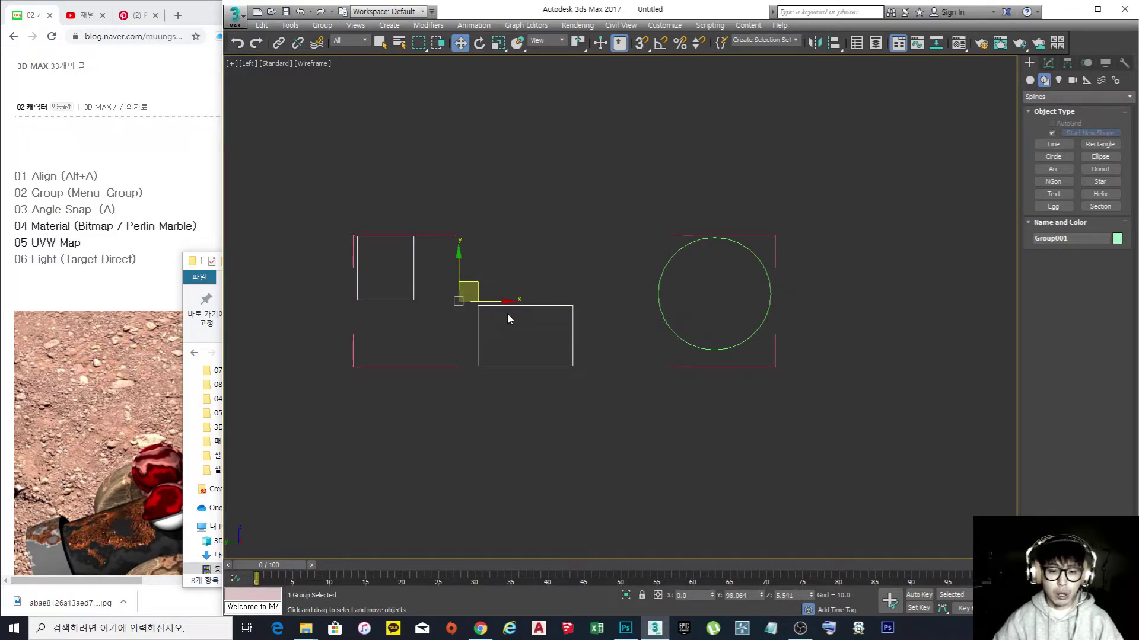
click(324, 25)
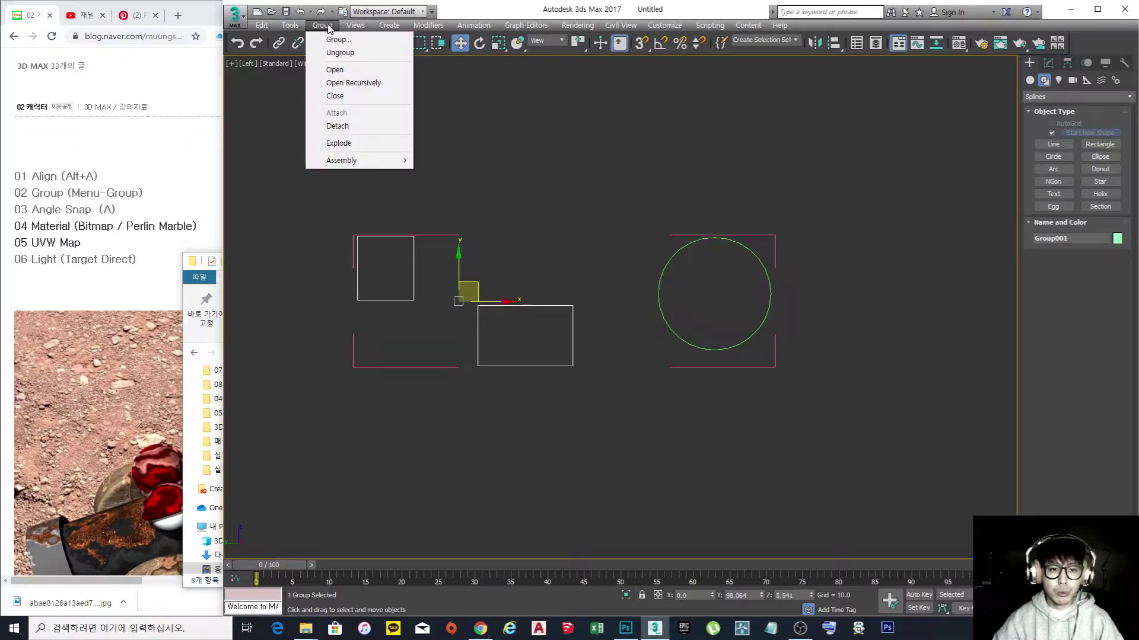
click(335, 70)
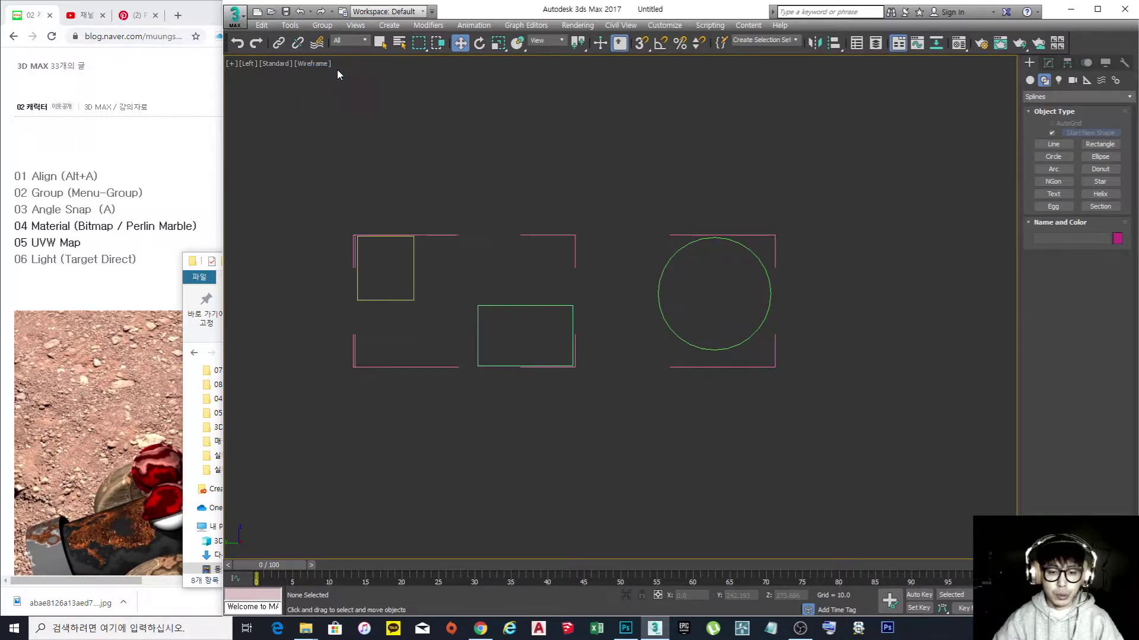
- Close the nested rectangle group from its wider rectangle, select the circle in the still-open outer group, and clear the selection
click(414, 268)
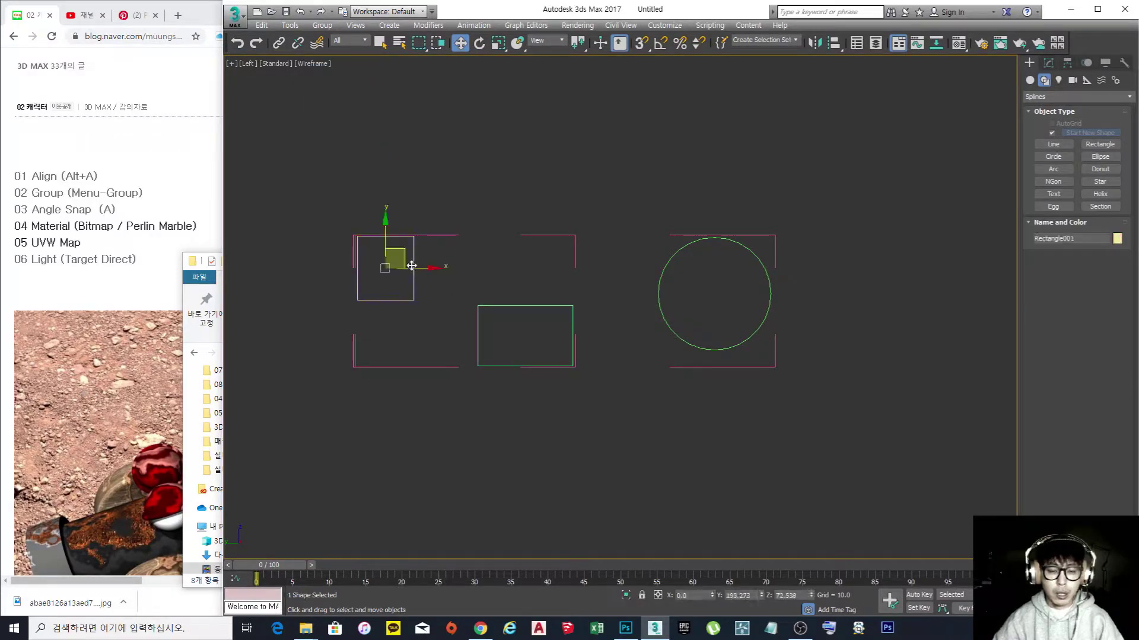
click(486, 306)
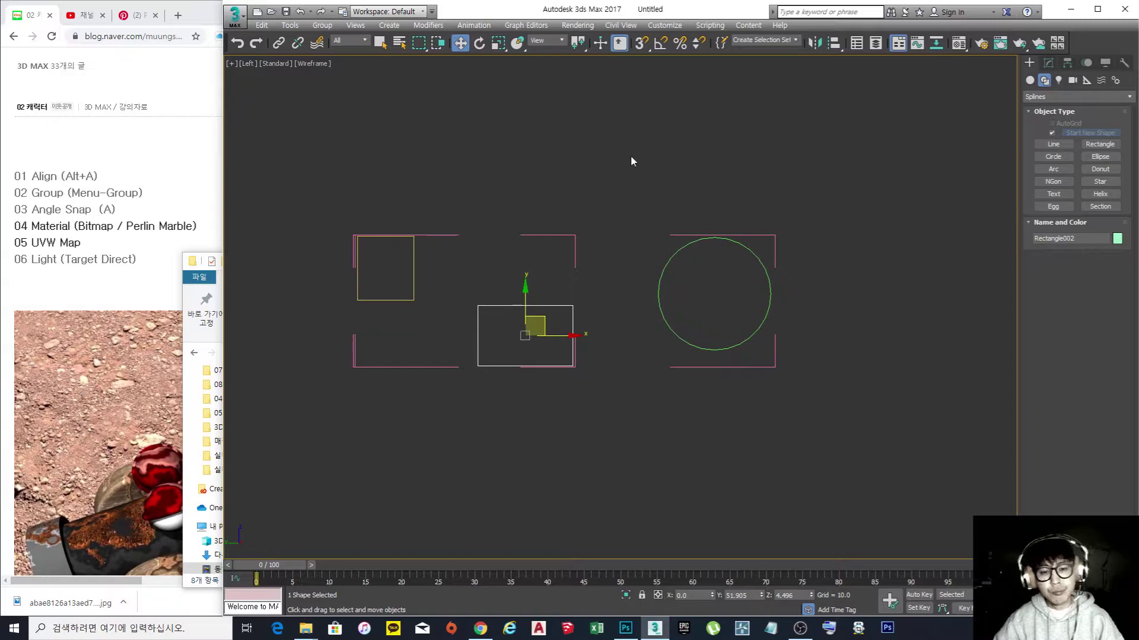
click(322, 25)
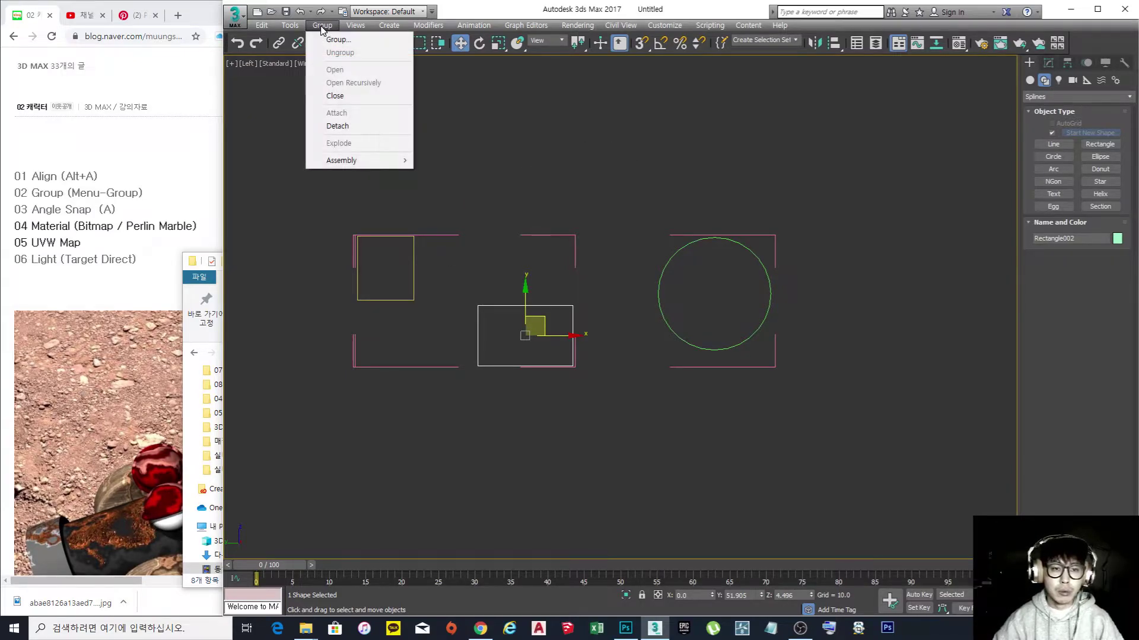
click(339, 97)
click(659, 280)
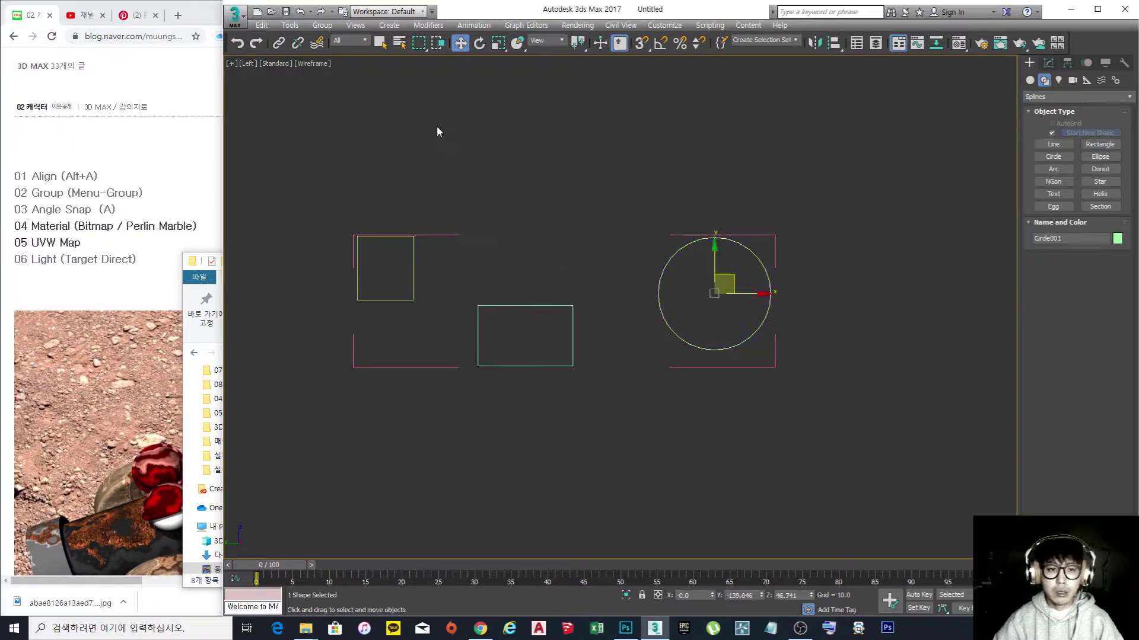
click(534, 251)
- Undo the recent selection changes and the closing of the nested rectangle group
key(ctrl+z)
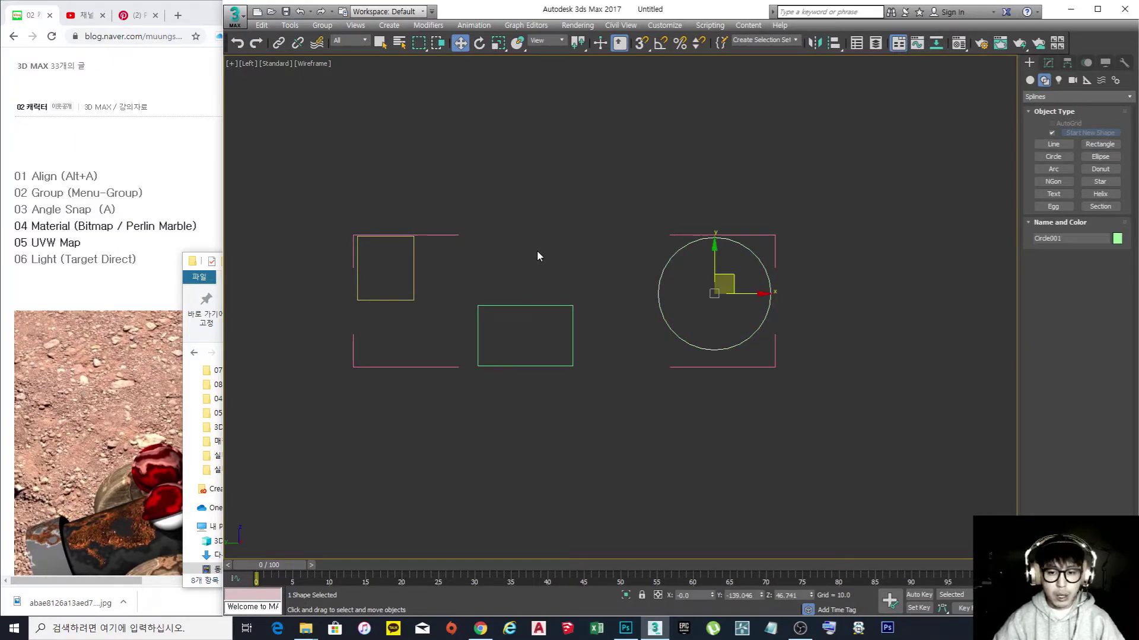
key(ctrl+z)
key(ctrl+z)
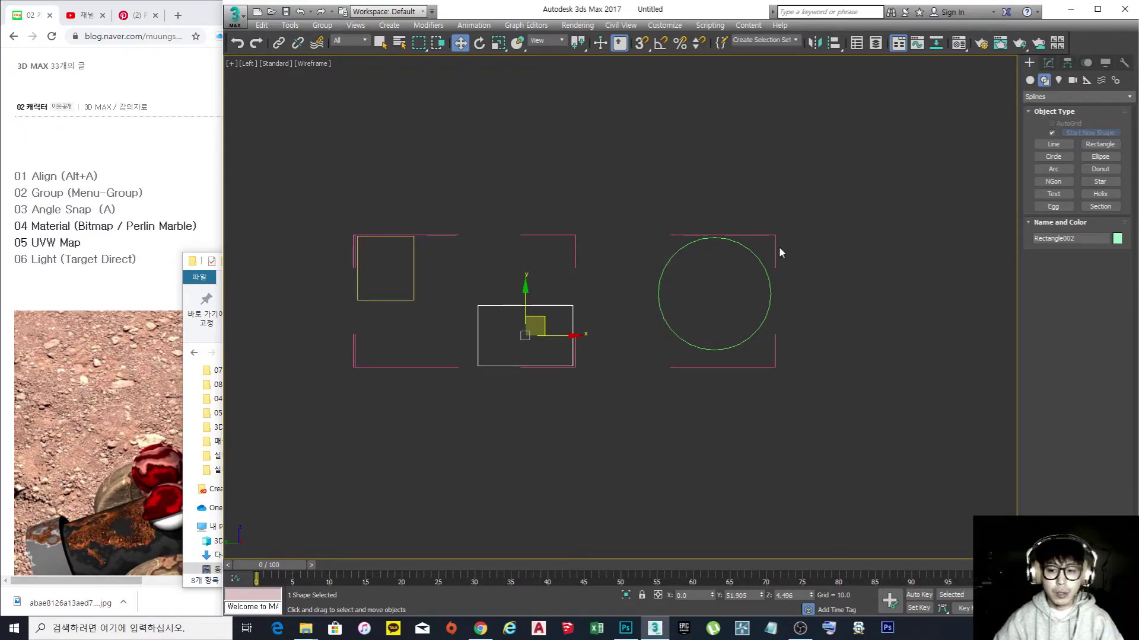
key(ctrl+z)
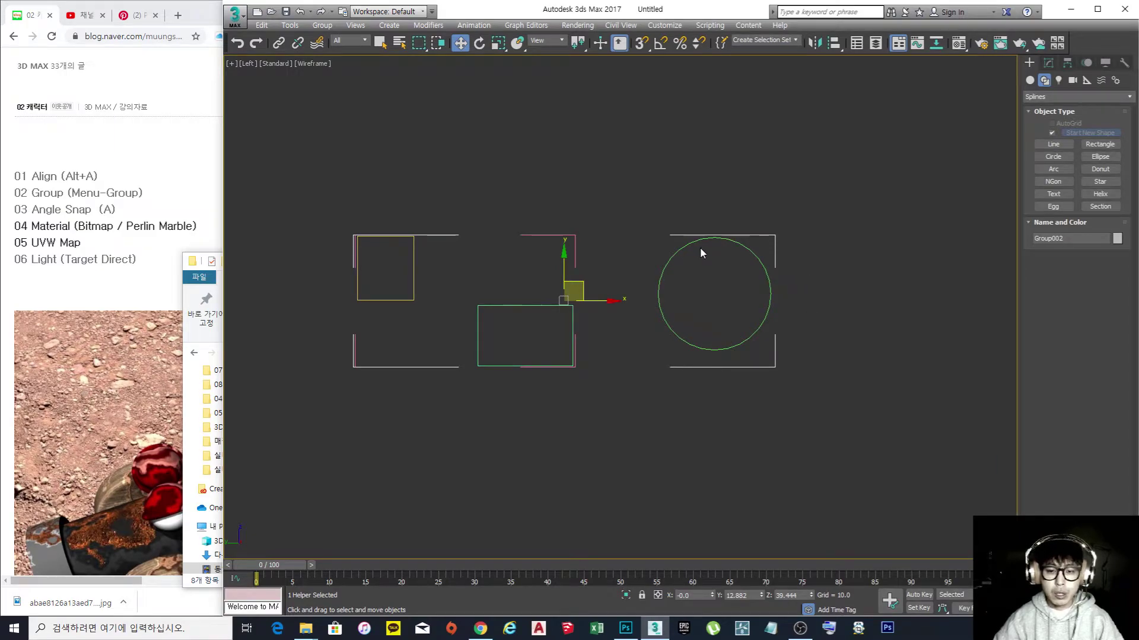
- Select all shapes together with both open group brackets, close both groups at once, and reselect the outer group
drag(836, 428, 298, 170)
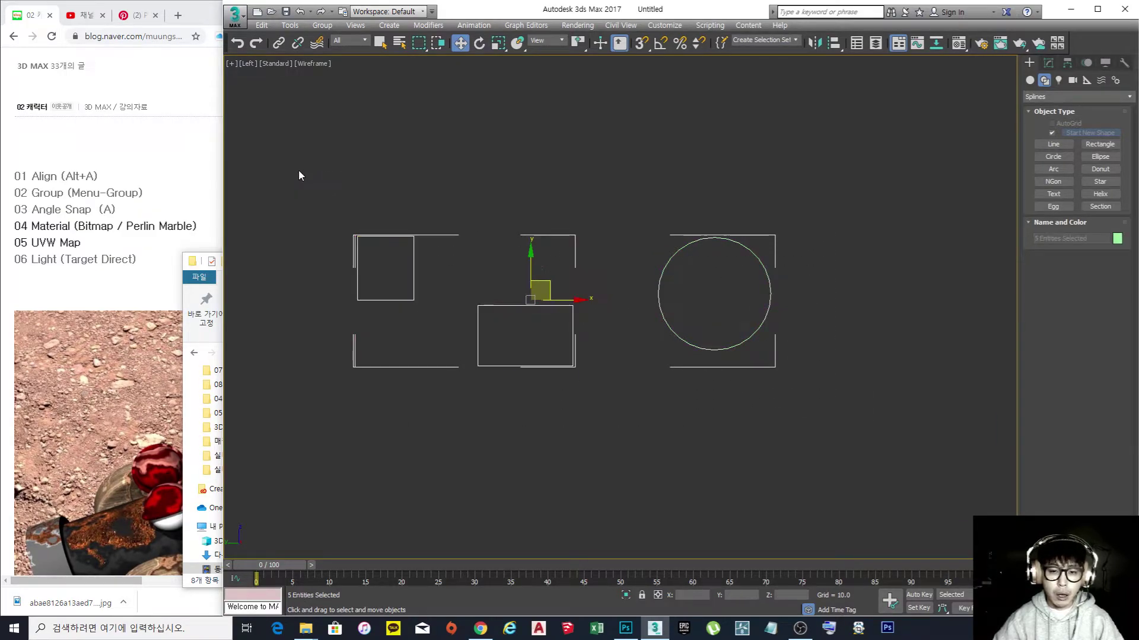
click(322, 25)
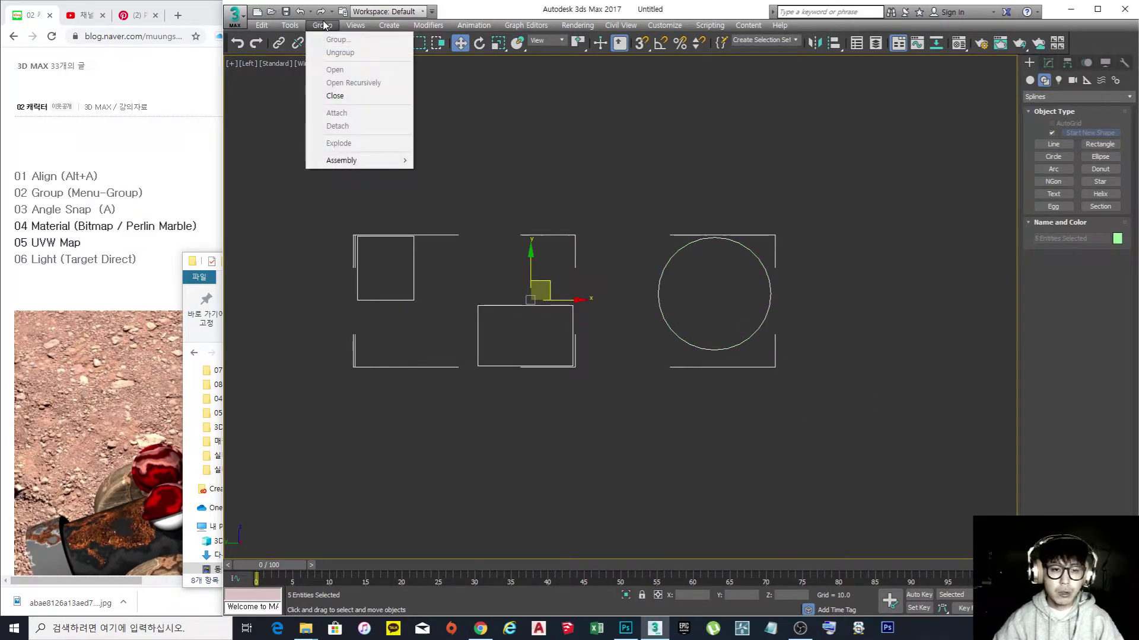
click(336, 95)
click(569, 245)
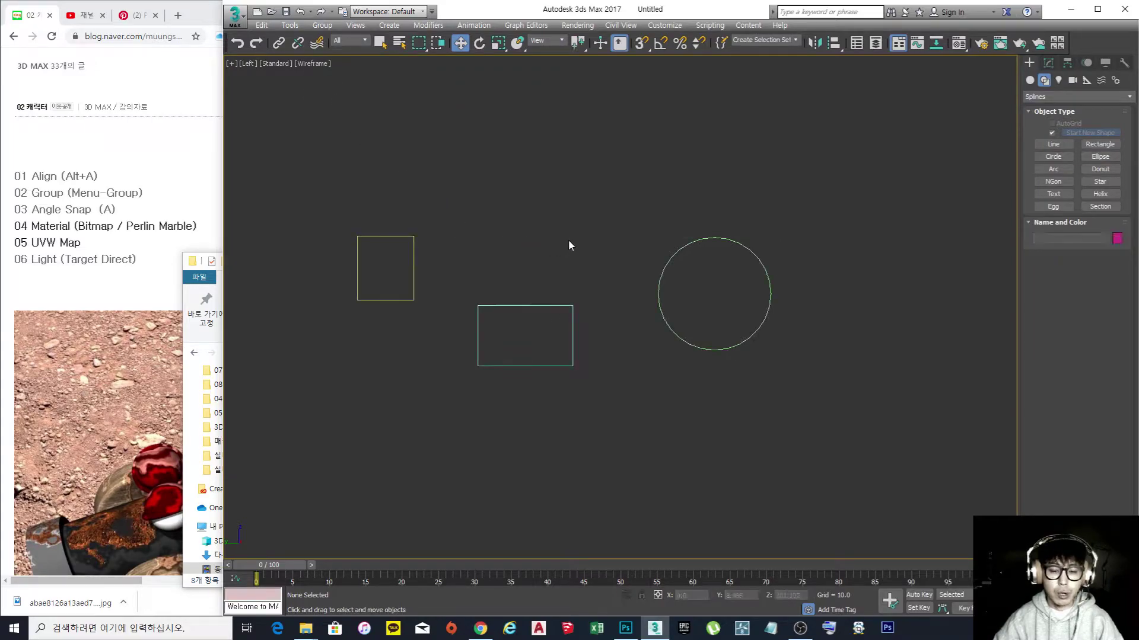
click(546, 306)
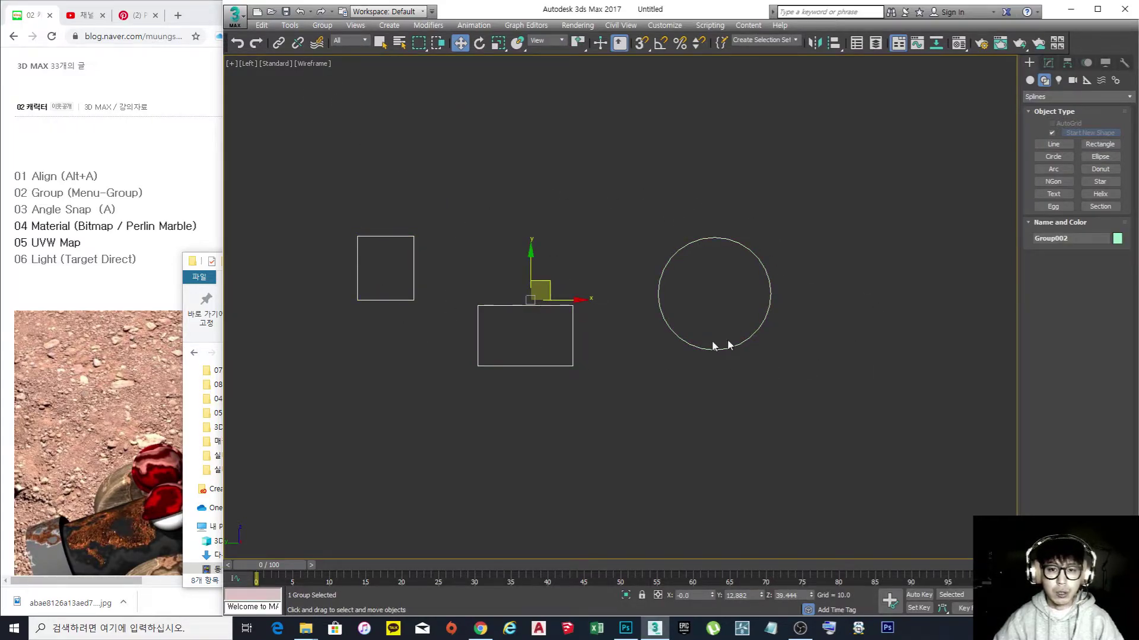
middle_drag(589, 268, 580, 273)
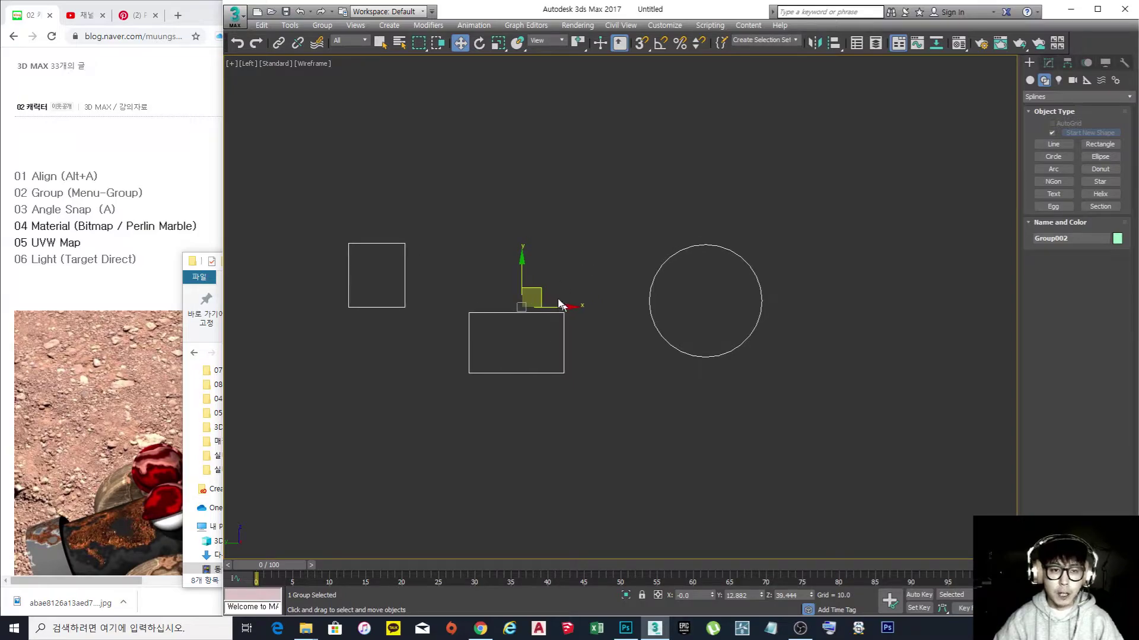
click(332, 26)
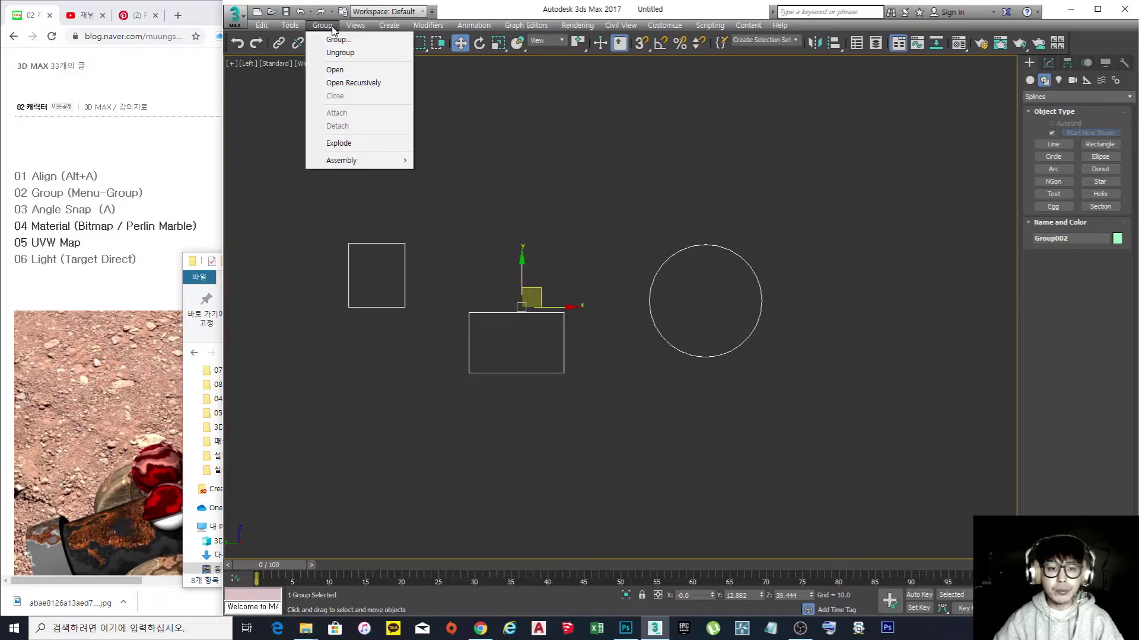
click(526, 131)
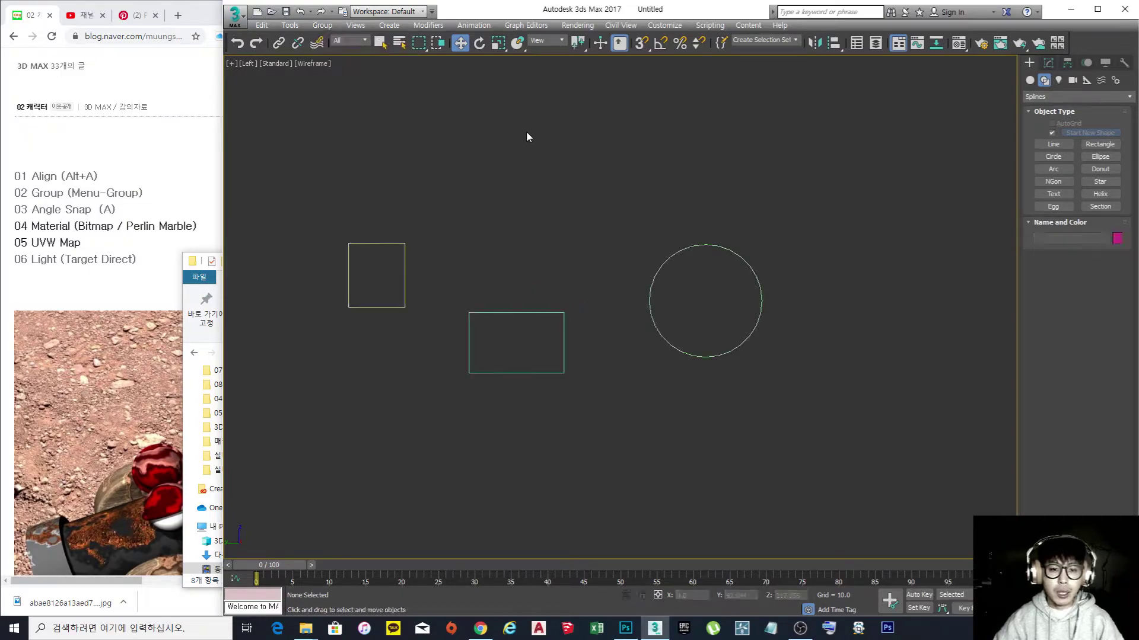
scroll(496, 238, down, 5)
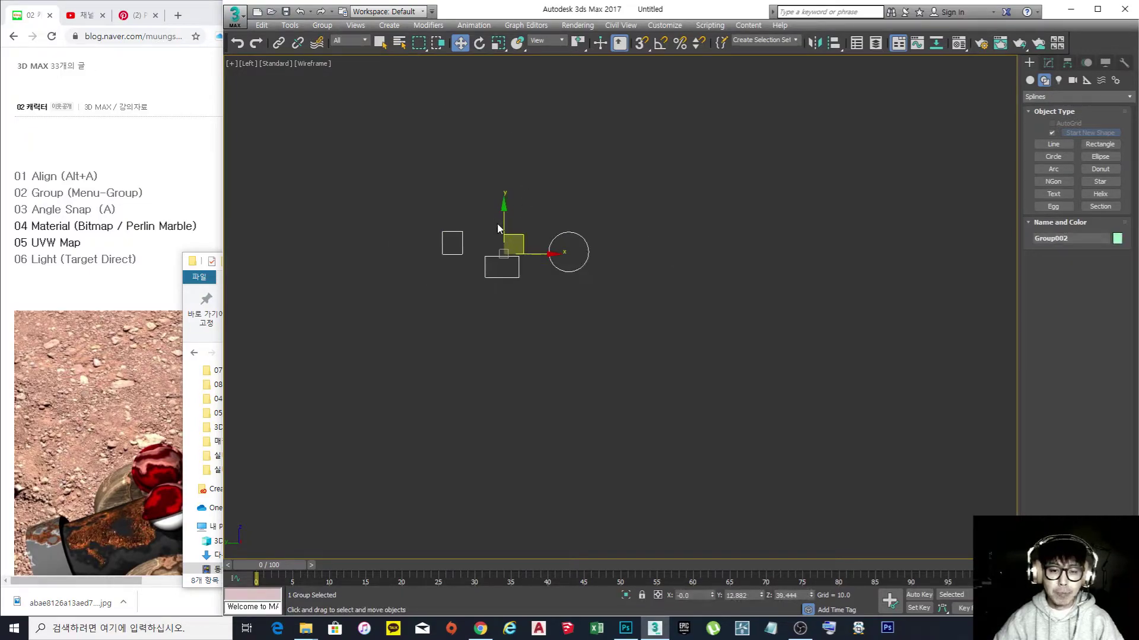
scroll(483, 237, up, 4)
middle_drag(486, 242, 511, 231)
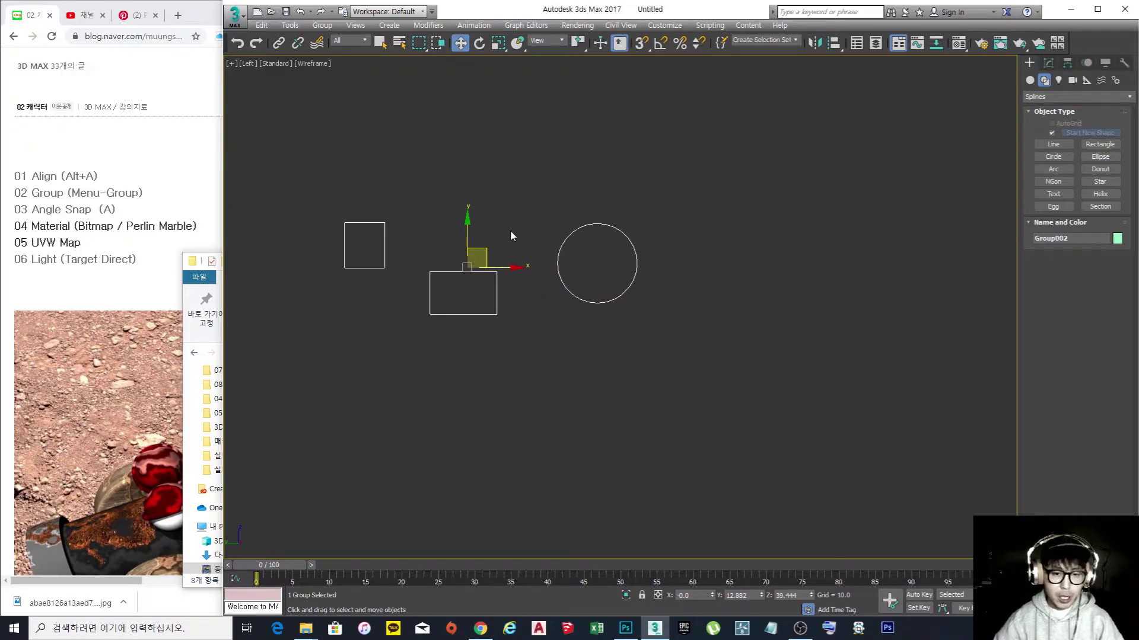
- Make one copy of the outer group of three shapes directly below the original
click(323, 25)
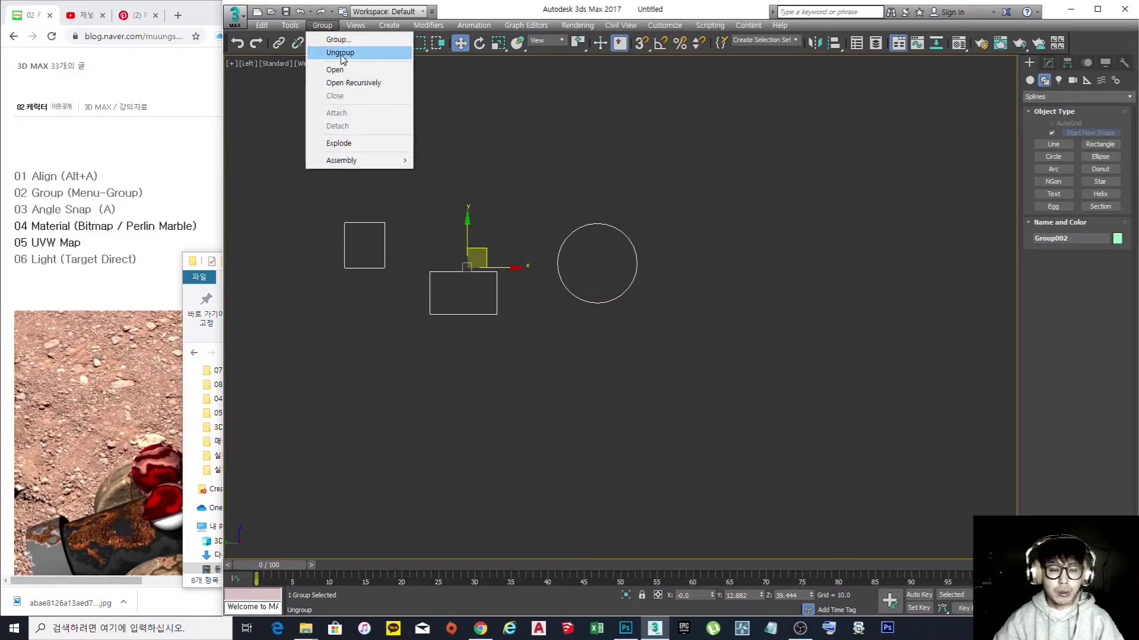
click(365, 146)
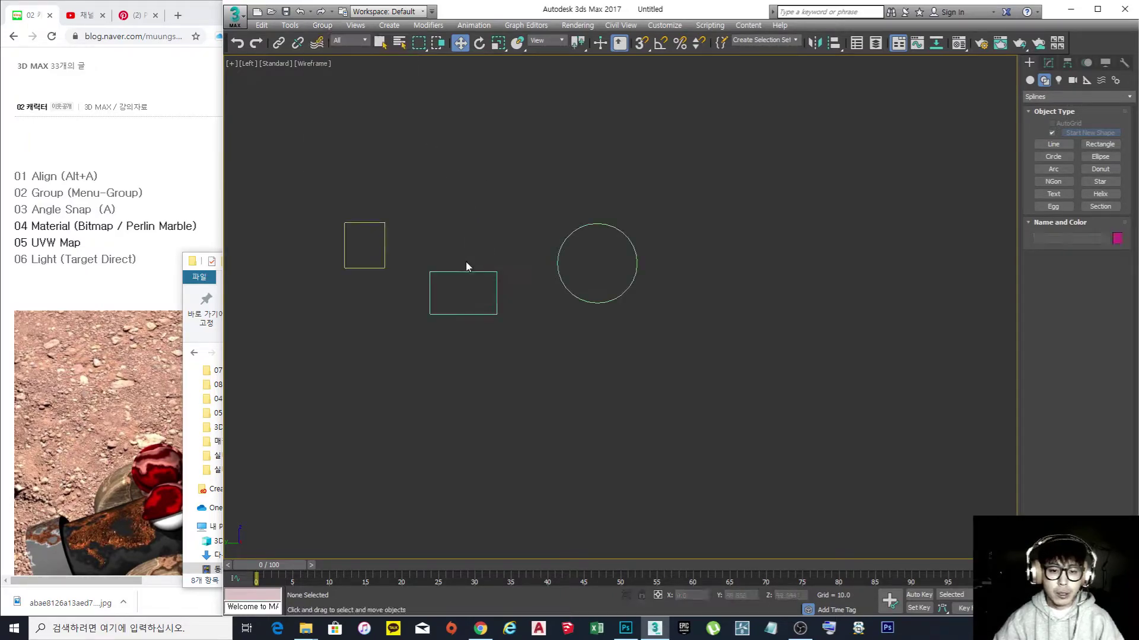
shift+drag(473, 243, 475, 405)
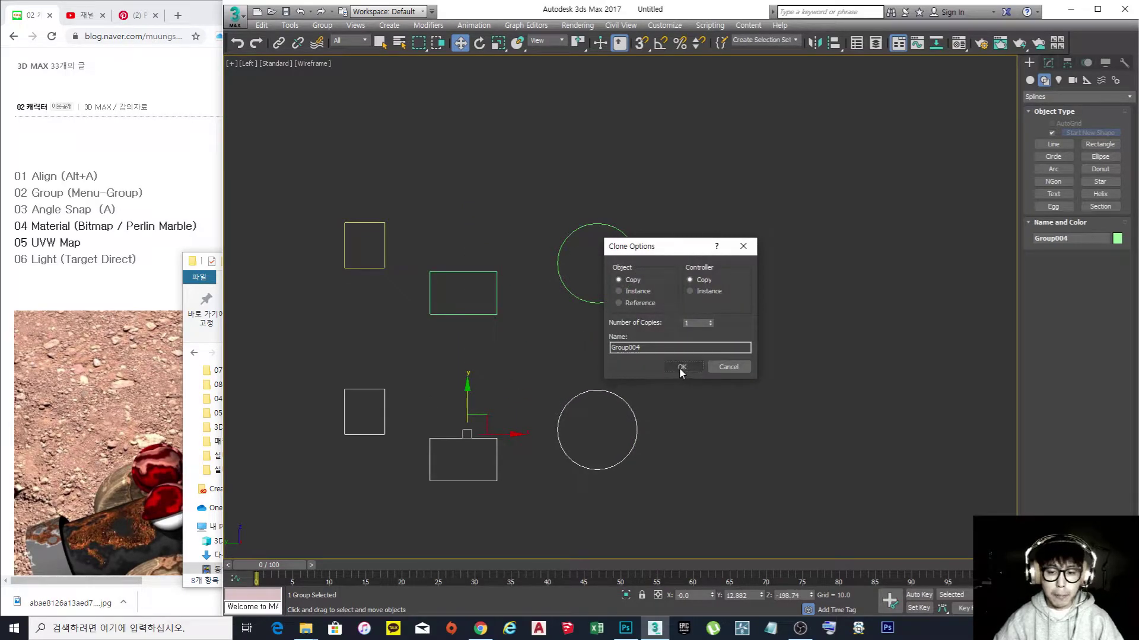
click(678, 367)
- Ungroup the upper outer group, and select its remaining rectangle group and its circle separately
middle_drag(514, 326, 560, 269)
click(545, 256)
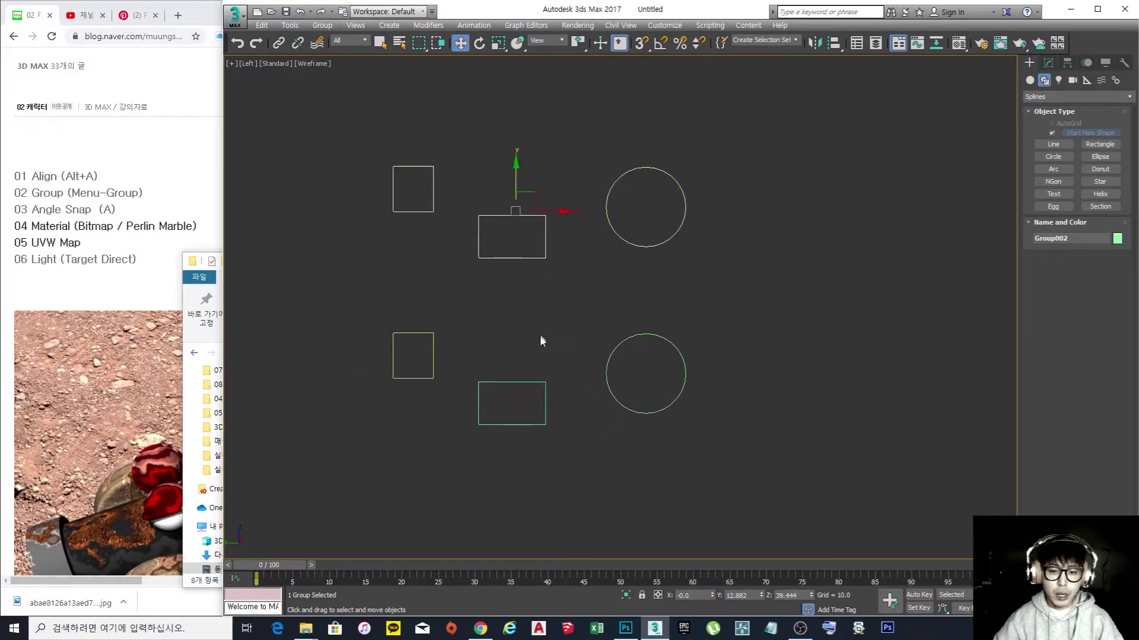
click(542, 384)
click(535, 258)
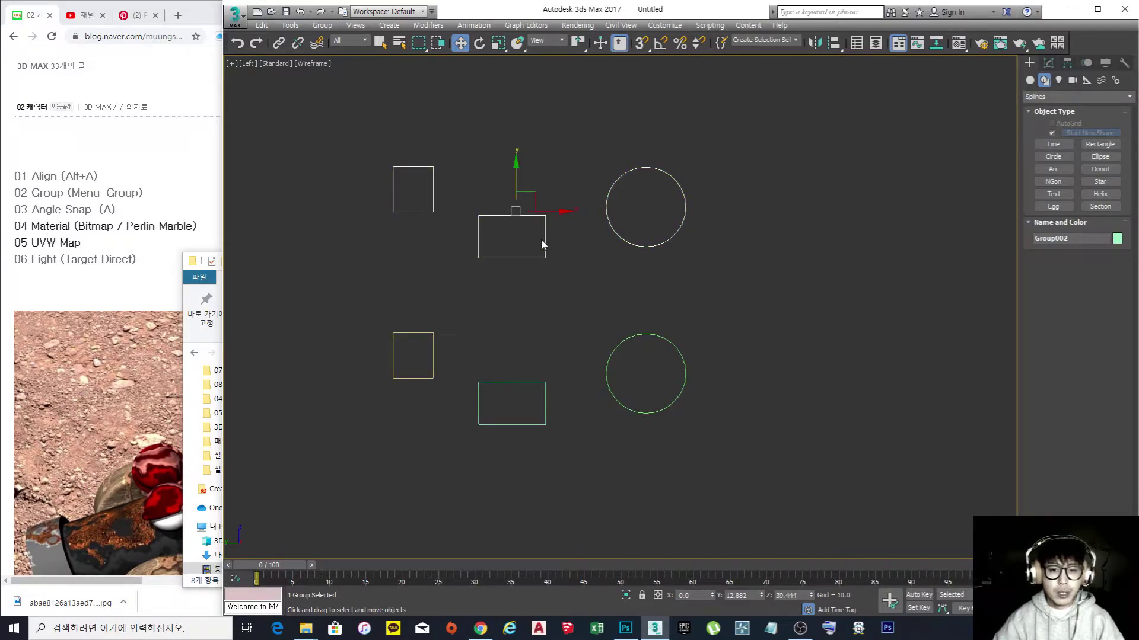
click(323, 25)
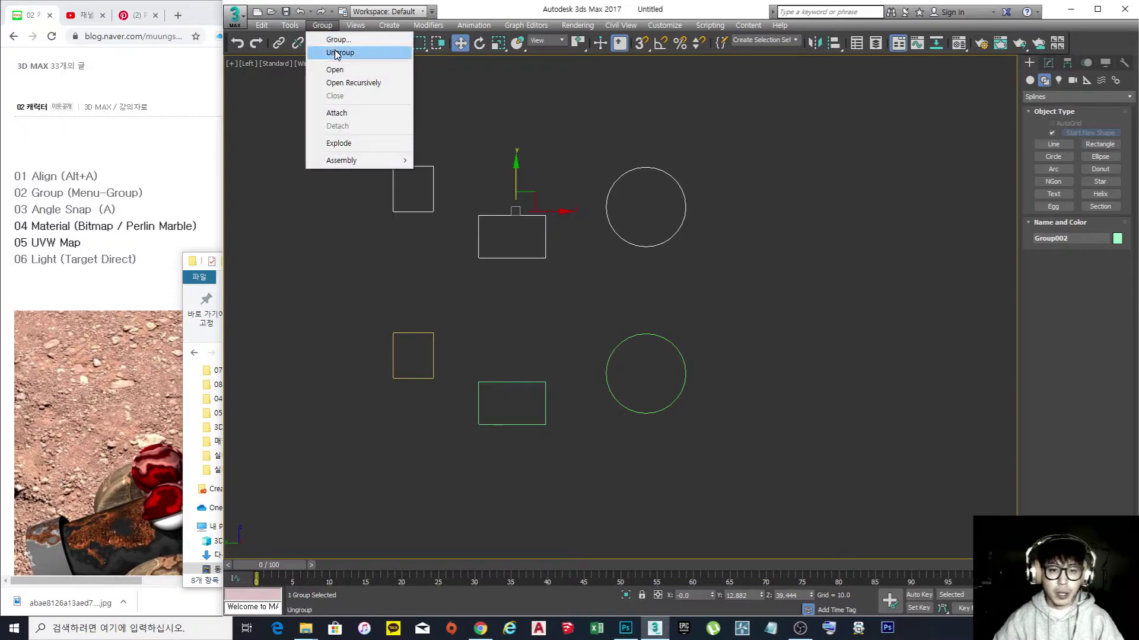
click(337, 52)
click(570, 161)
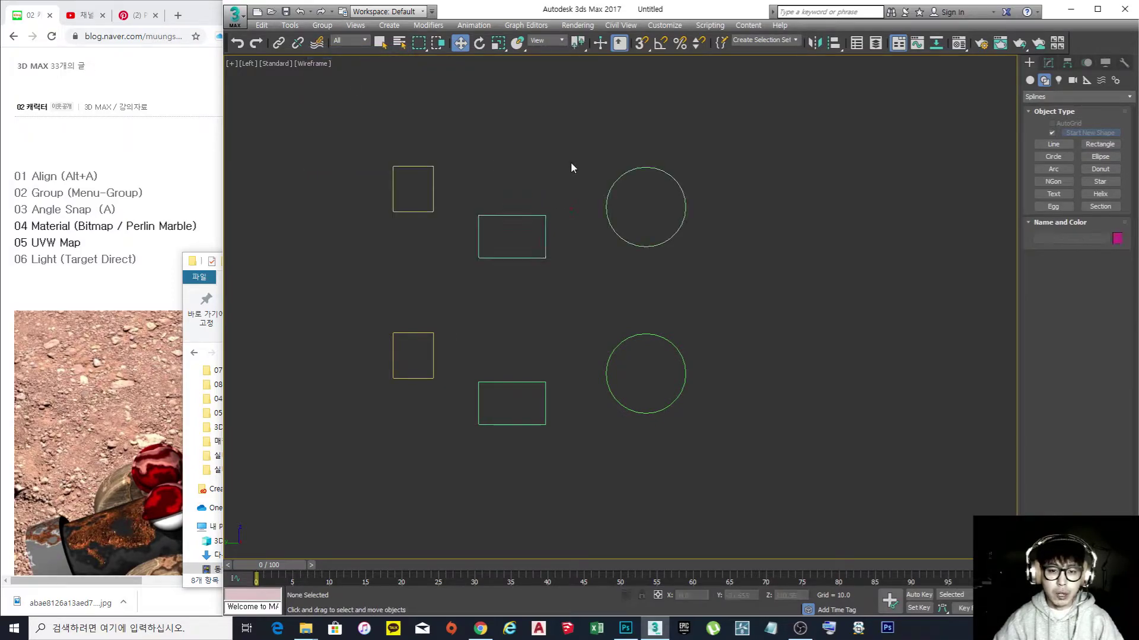
click(545, 222)
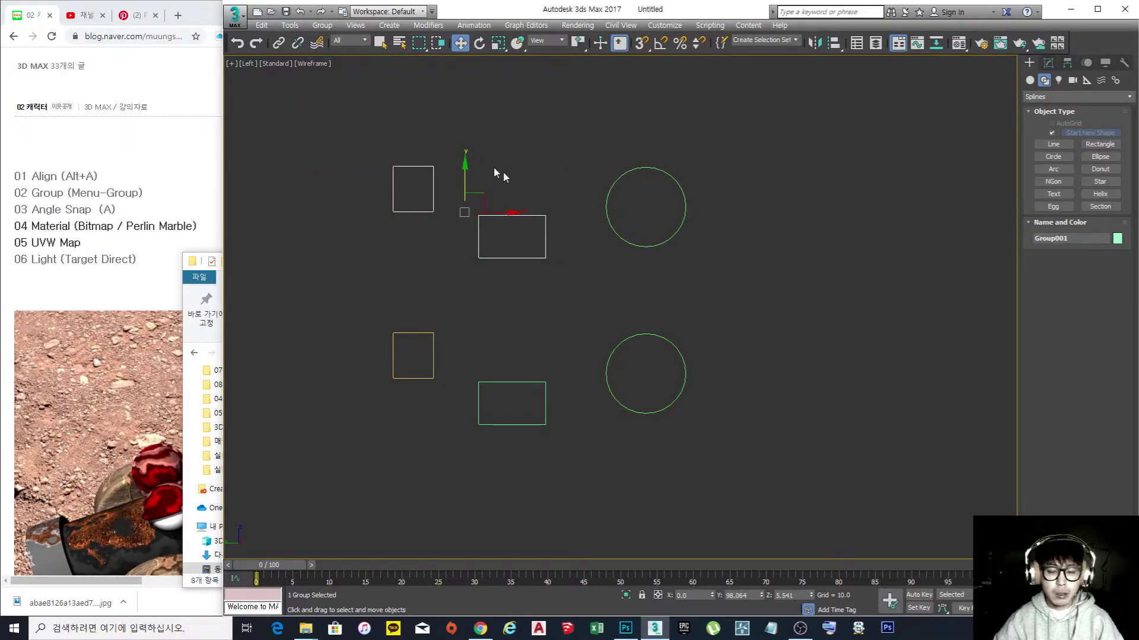
click(615, 231)
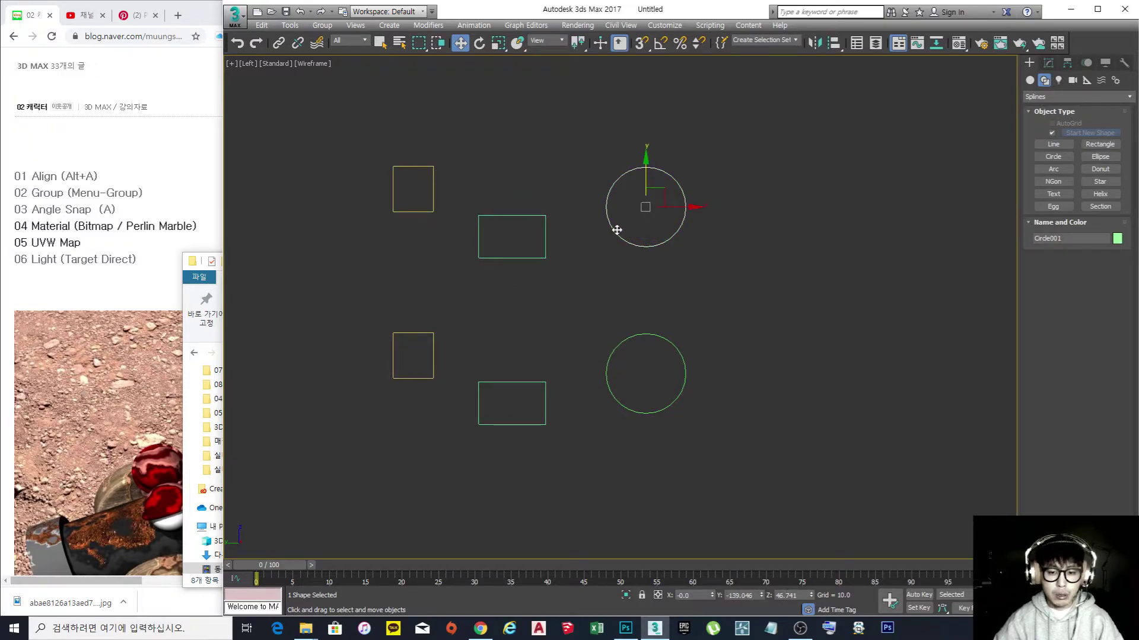
- Explode the lower copied group, and select its two rectangles and circle one at a time
click(538, 389)
click(322, 26)
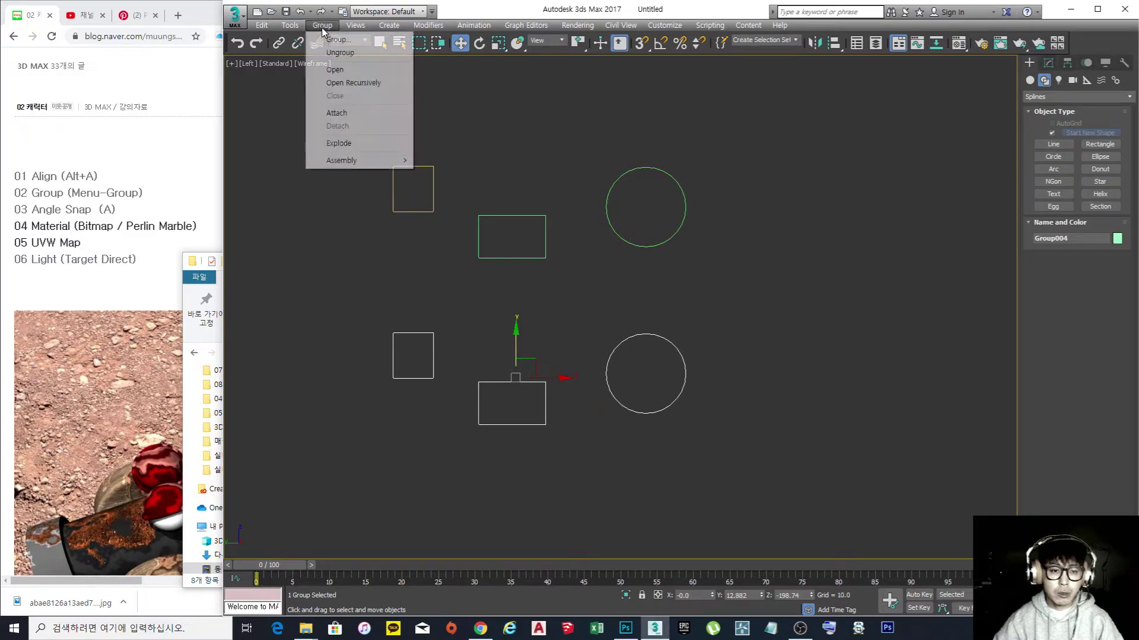
click(342, 145)
click(479, 321)
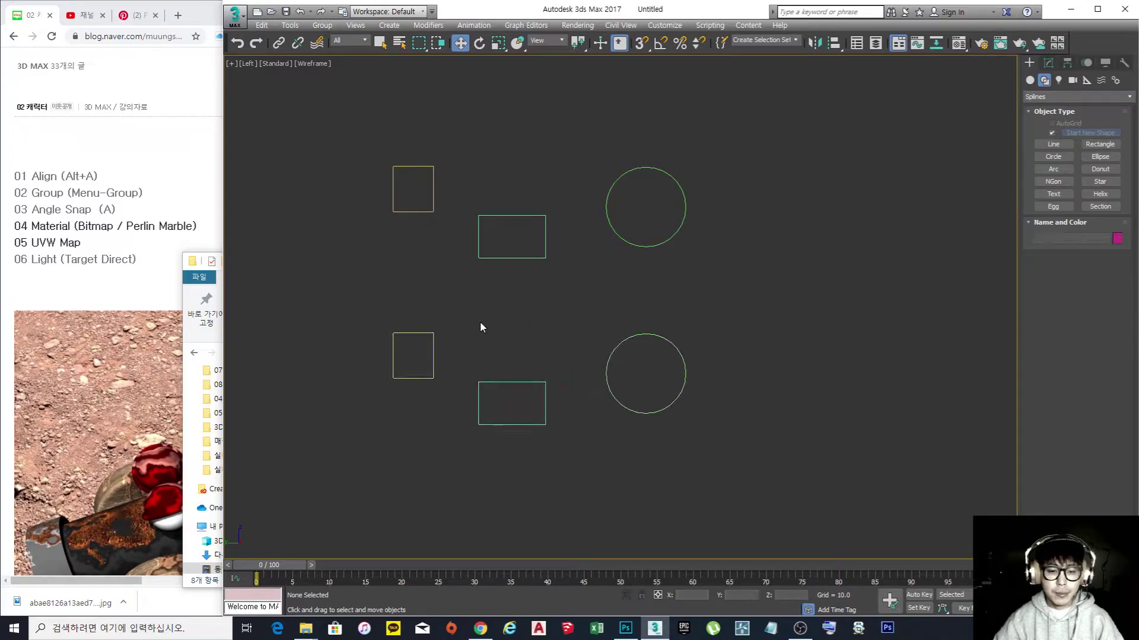
click(434, 345)
click(495, 383)
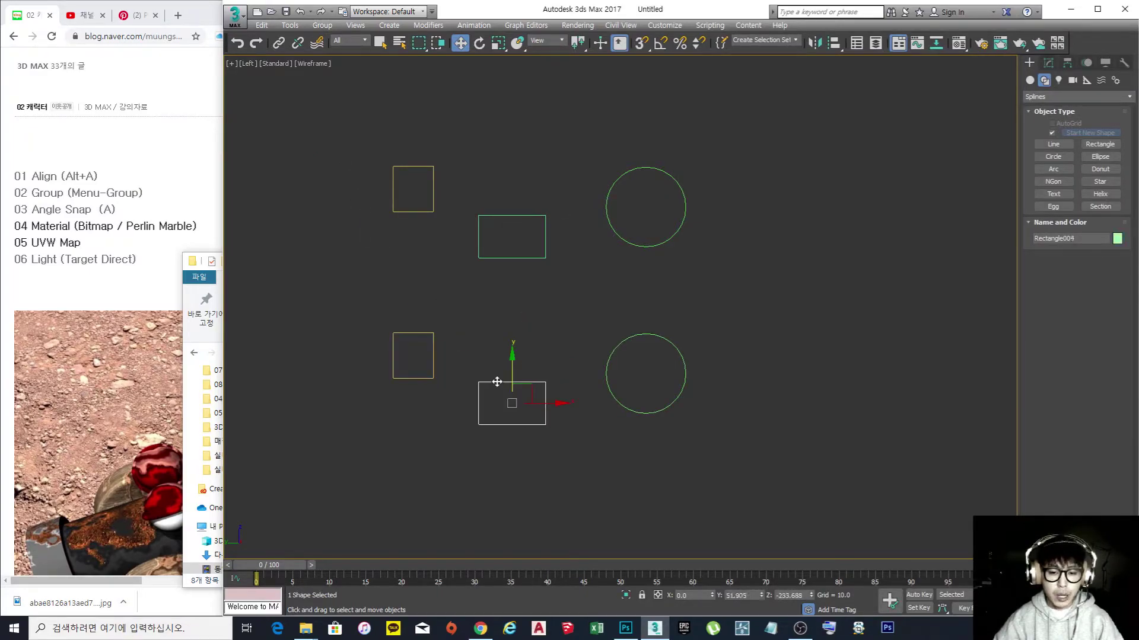
click(607, 378)
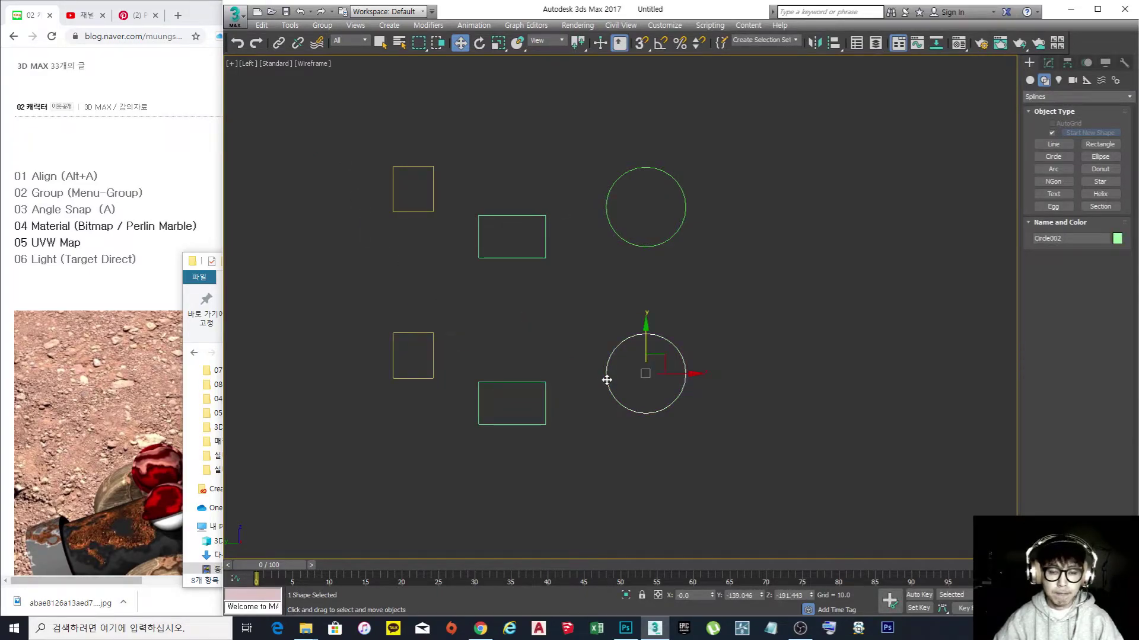
- Clear the shape selection and highlight the Angle Snap entry in the blog's topic list
click(315, 26)
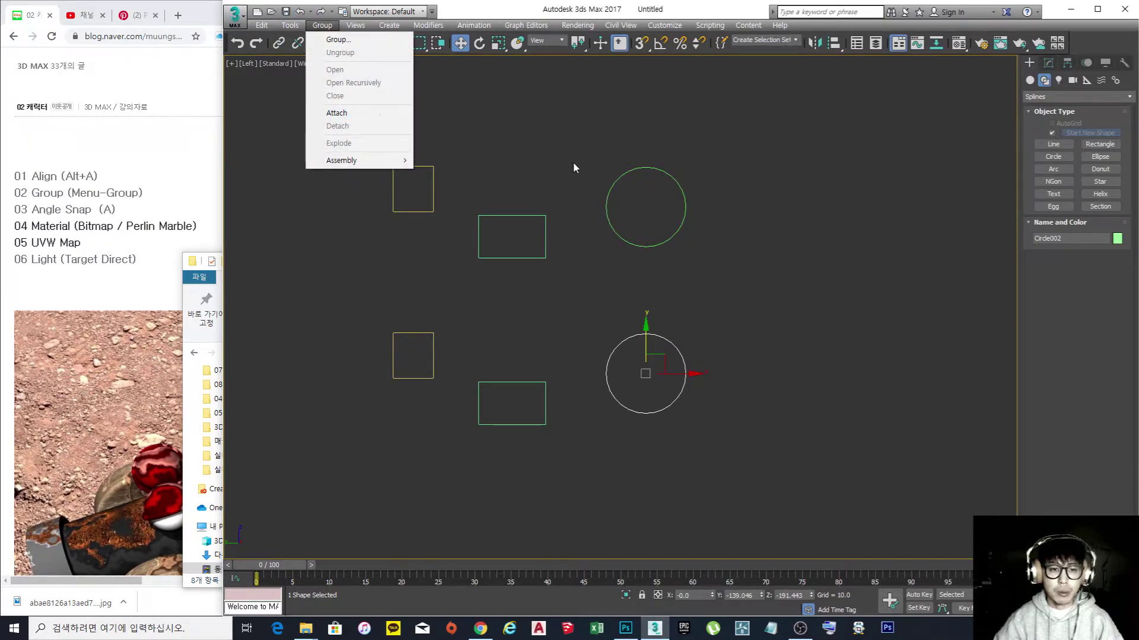
click(551, 174)
middle_drag(536, 162, 526, 162)
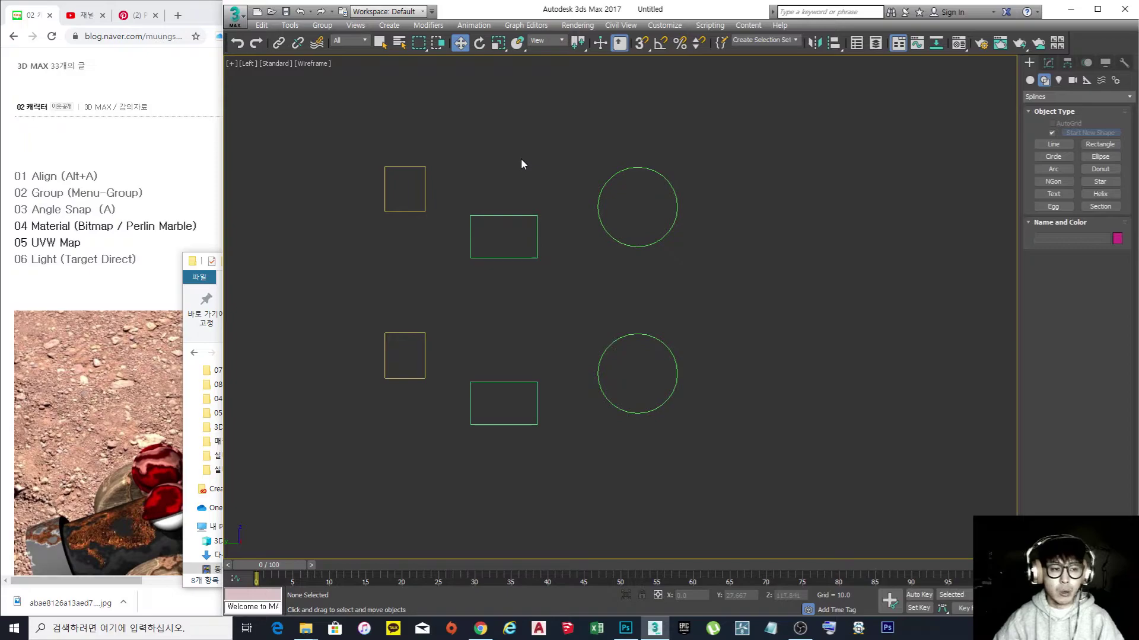
middle_drag(392, 259, 411, 267)
drag(33, 209, 86, 210)
- Rotate the upper group of two rectangles freely by about 15 degrees, and undo the rotation
click(480, 322)
scroll(488, 290, up, 2)
click(486, 264)
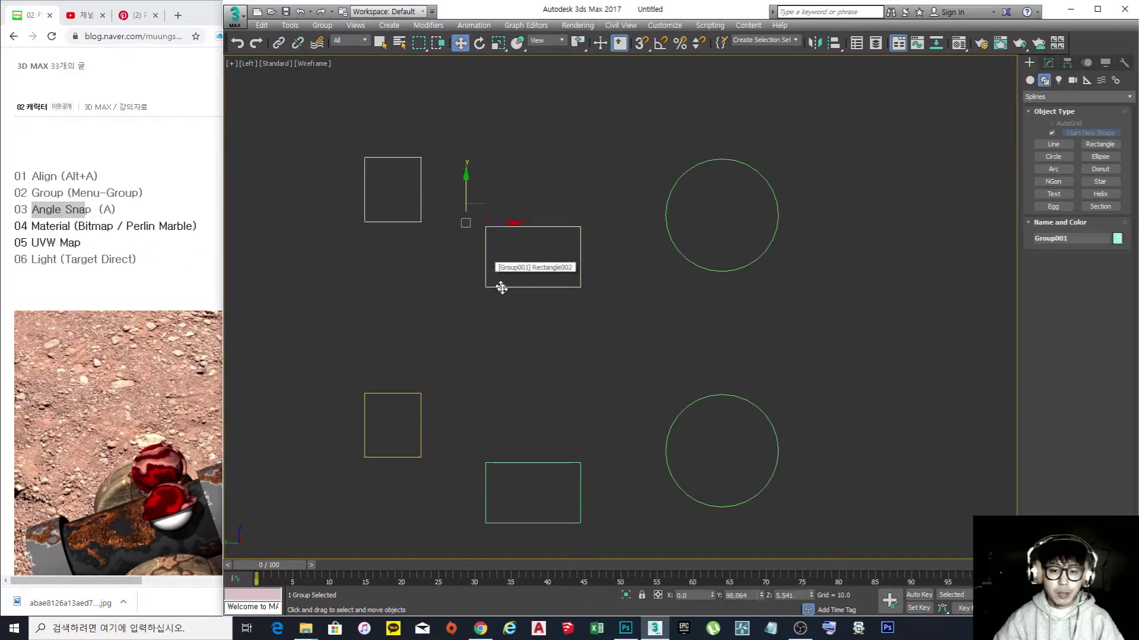
middle_drag(536, 310, 528, 316)
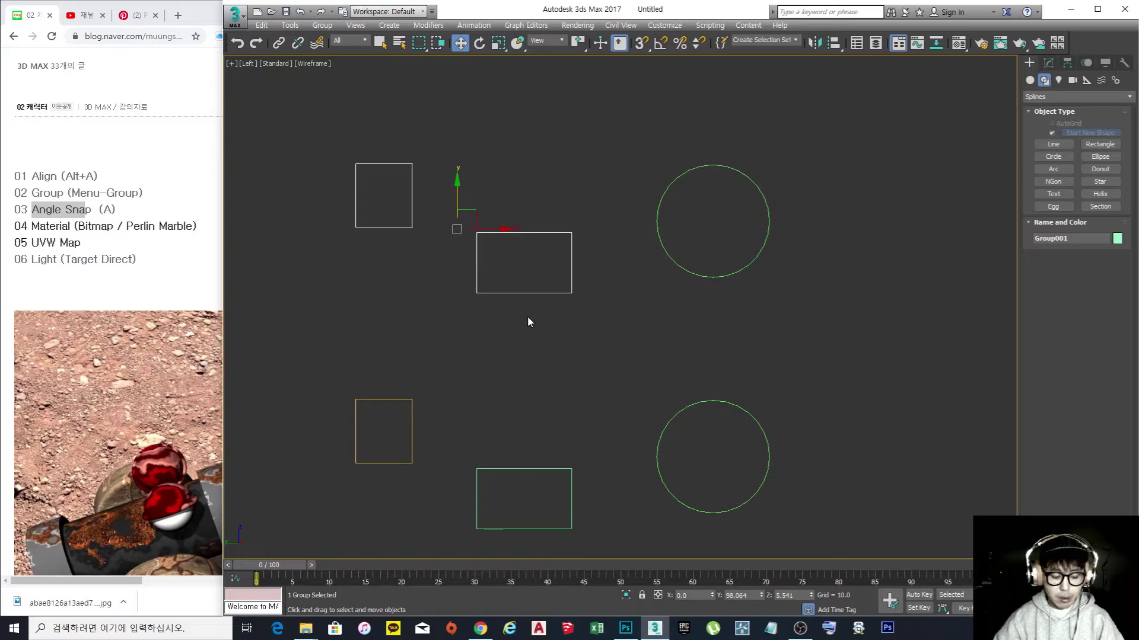
key(e)
drag(486, 256, 511, 289)
key(ctrl+z)
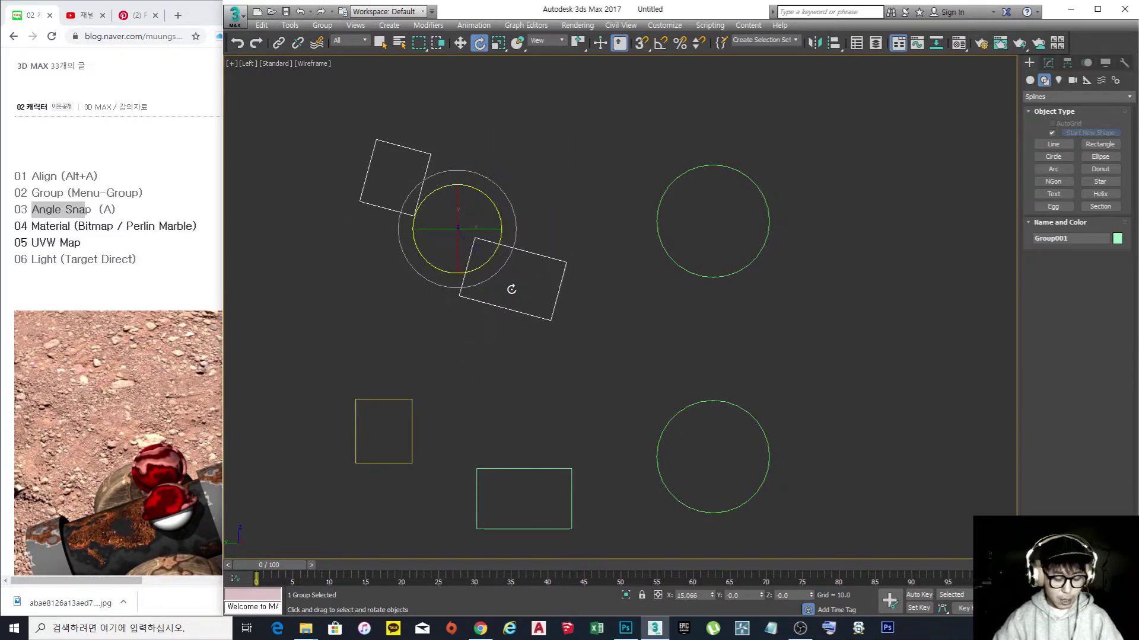
key(ctrl+z)
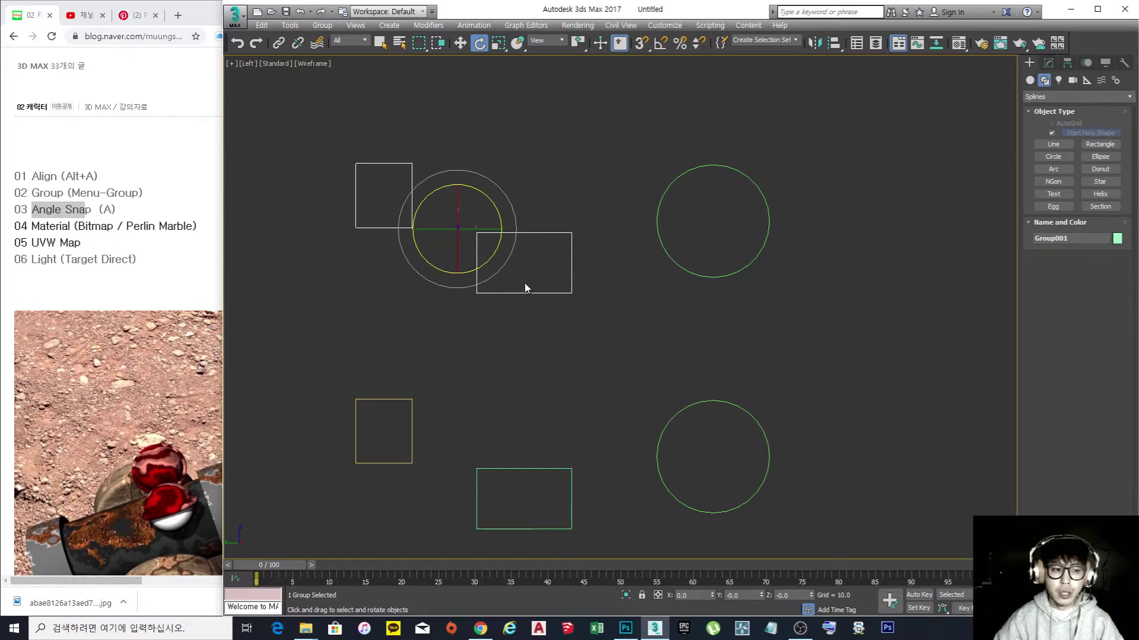
- Turn on Angle Snap and try rotating the upper rectangle group in snapped increments
click(662, 48)
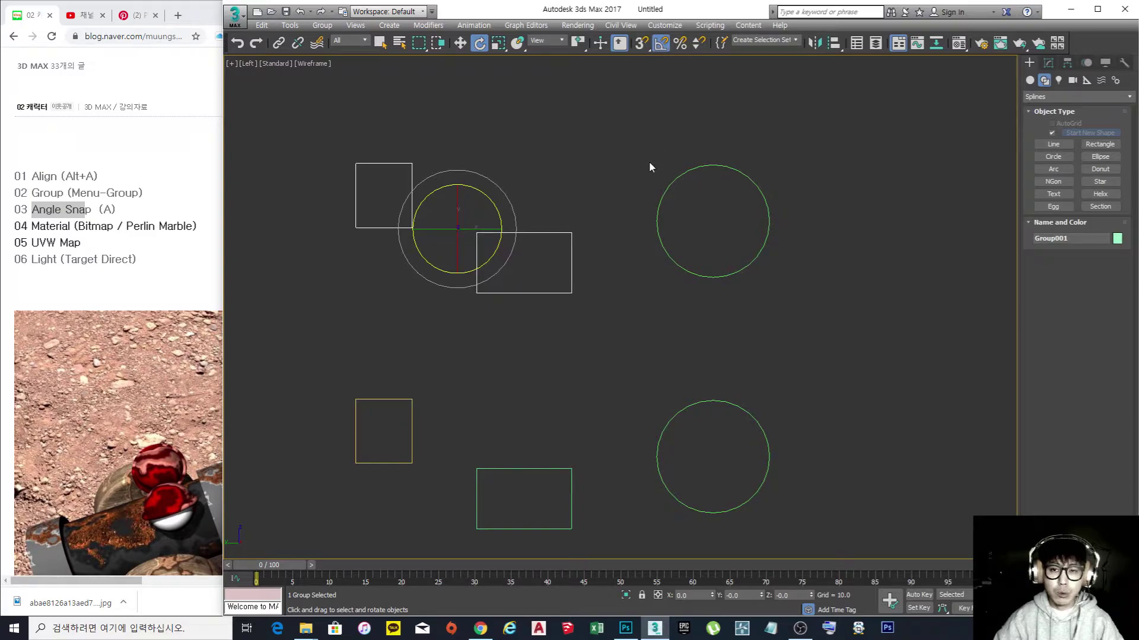
mouse_move(491, 255)
mouse_down()
mouse_move(526, 224)
mouse_move(503, 262)
mouse_up()
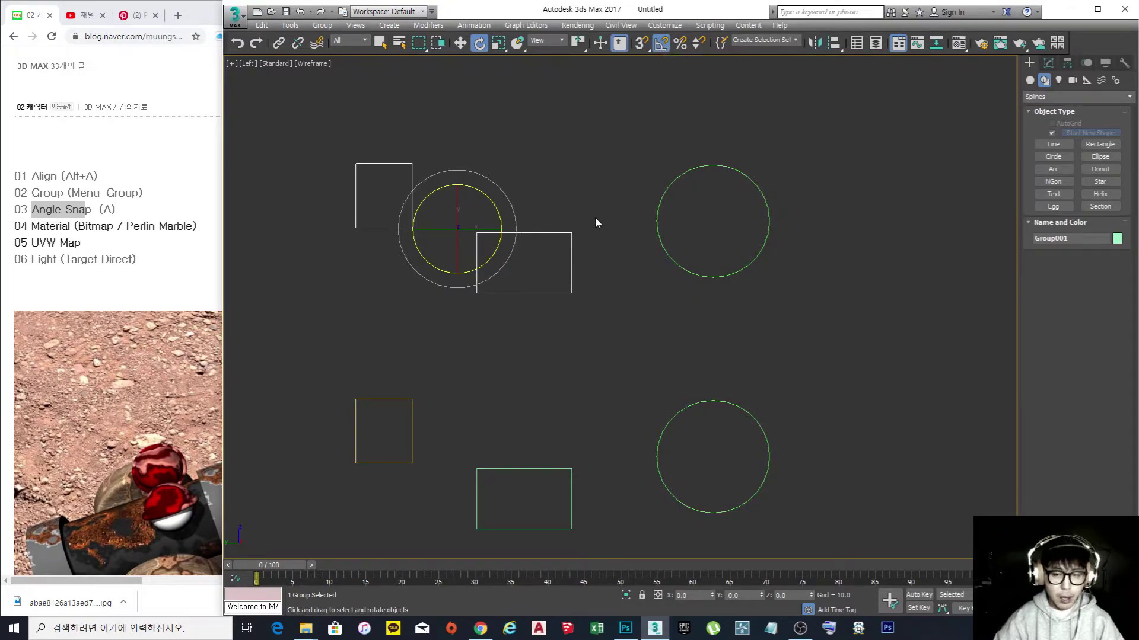
- Toggle Angle Snap off and on several times, leaving it on
key(a)
key(a)
key(a)
key(a)
key(a)
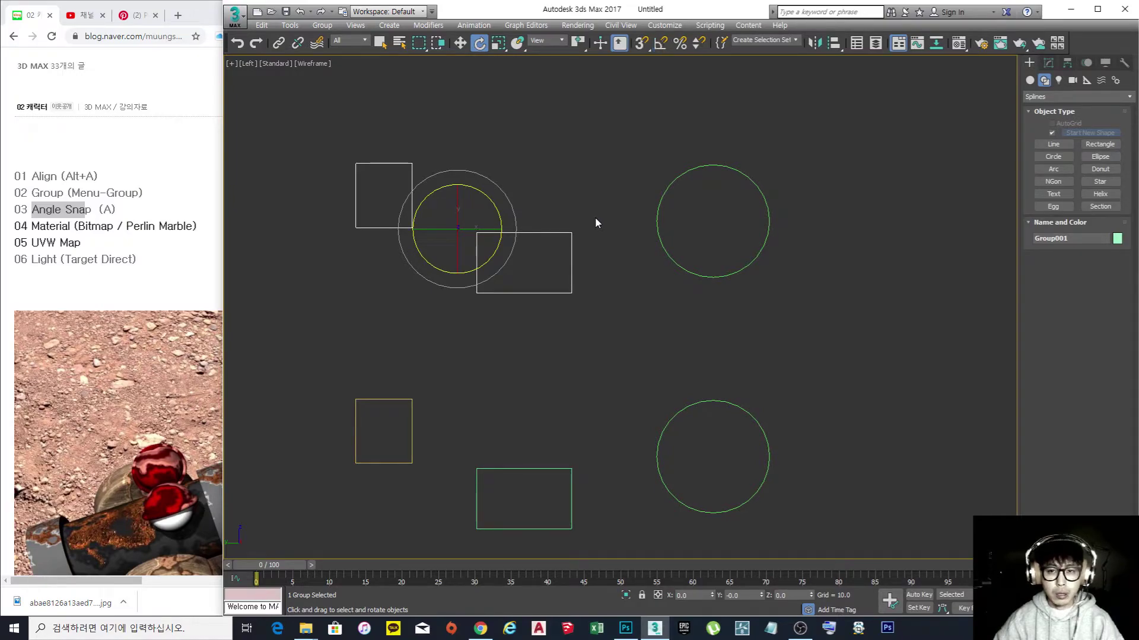
key(a)
click(663, 48)
click(660, 43)
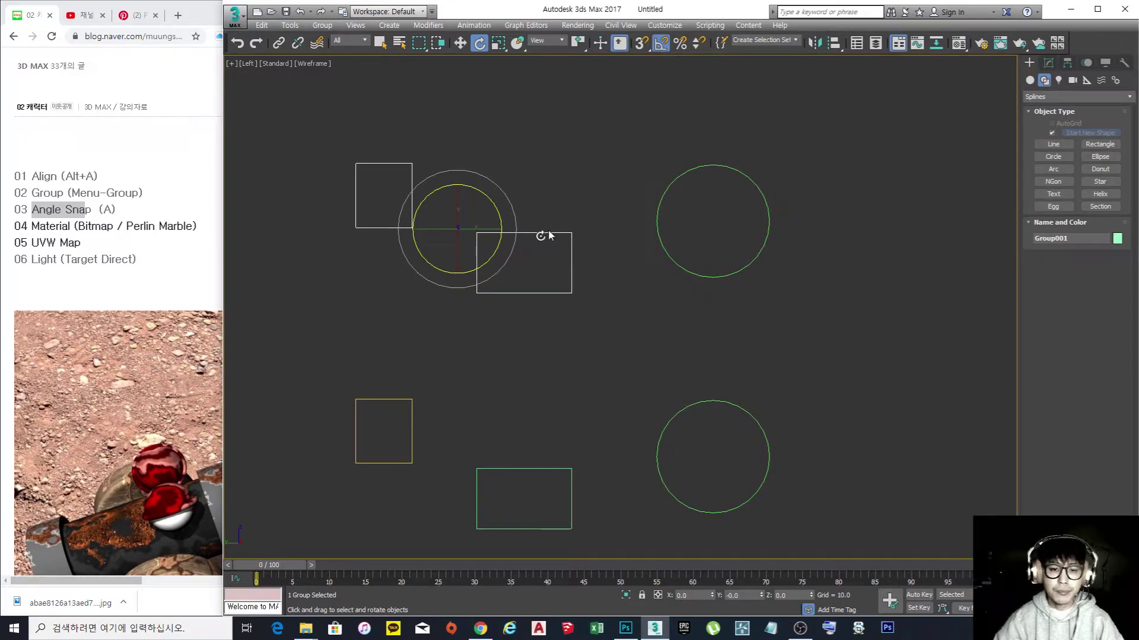
key(a)
key(a)
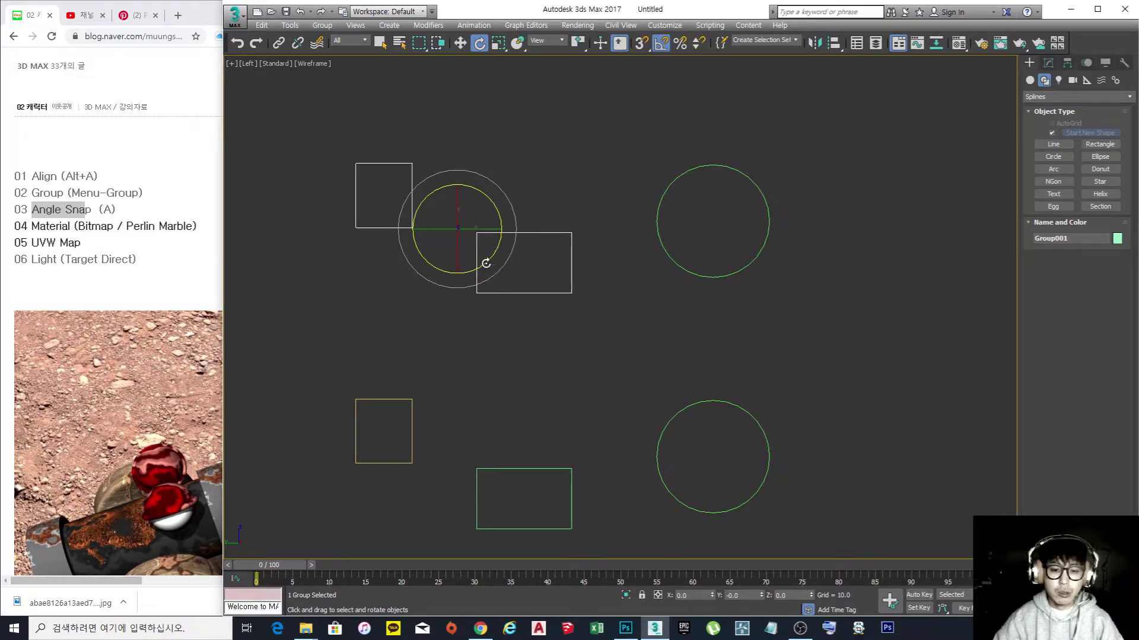
- Rotate the upper rectangle group 90 degrees counterclockwise with Angle Snap on
drag(486, 262, 526, 228)
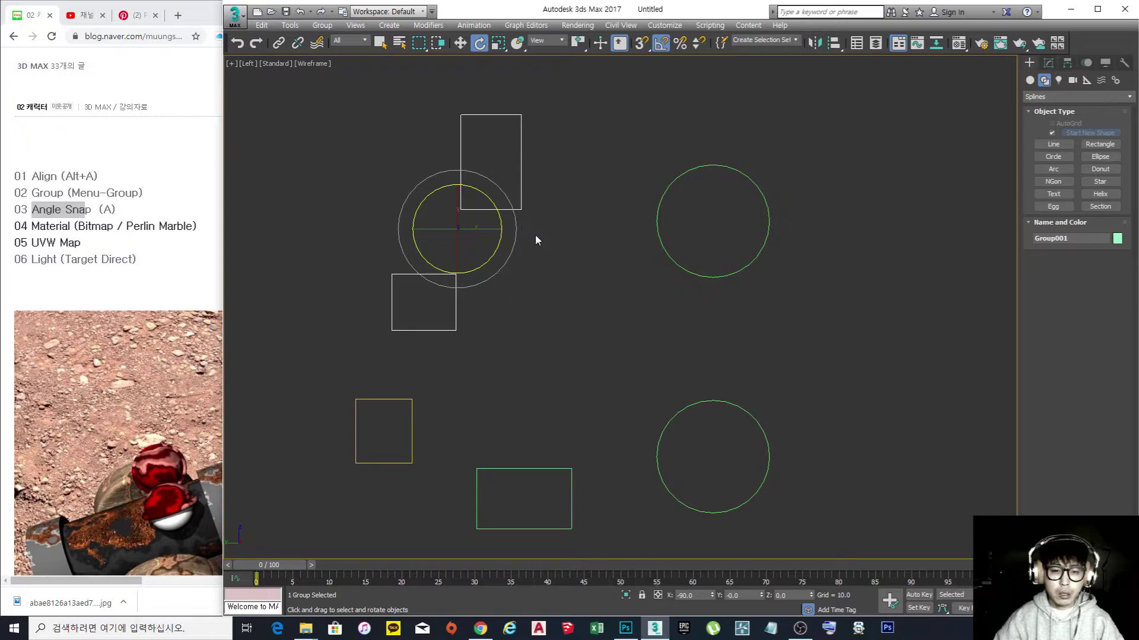
middle_drag(557, 243, 548, 257)
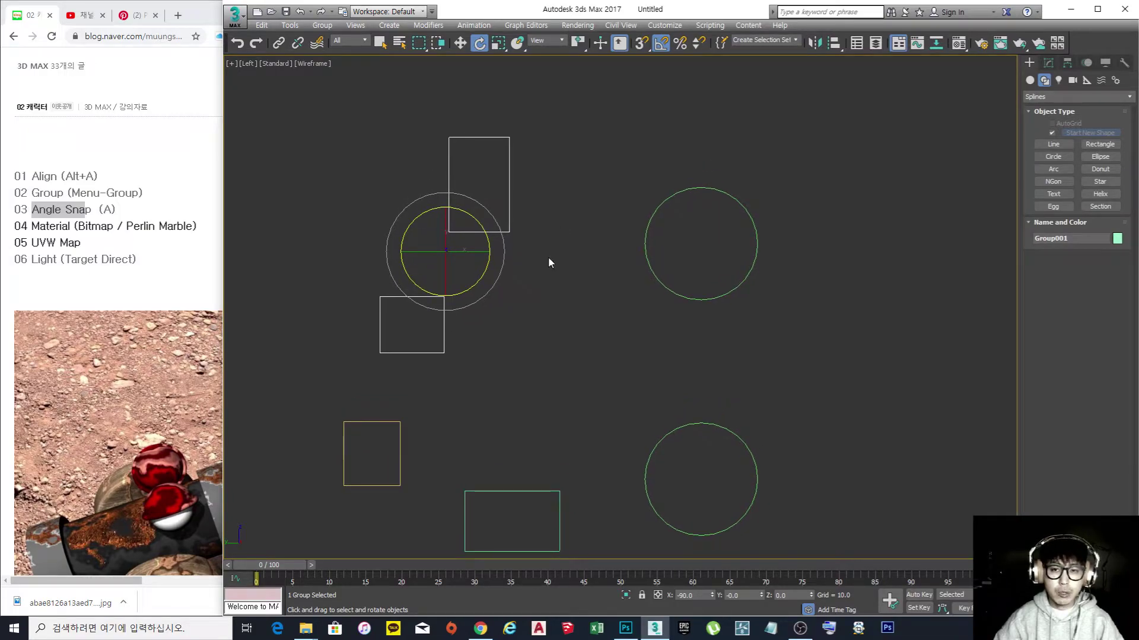
- Set the angle snap increment to 20 degrees in the Grid and Snap Settings
right_click(660, 48)
click(660, 45)
click(755, 236)
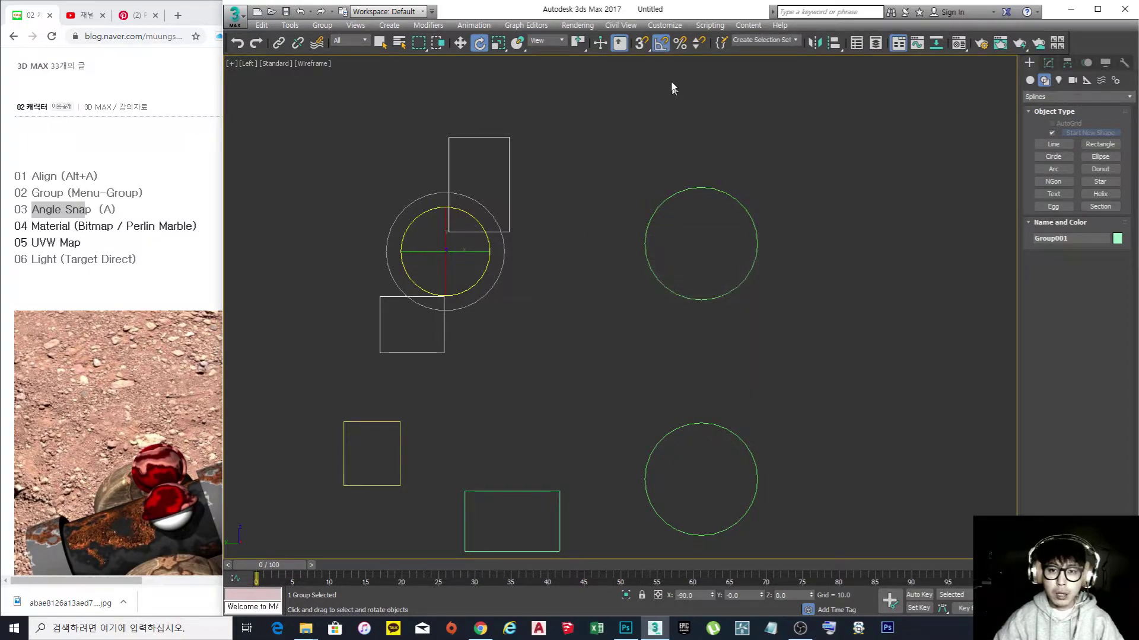
right_click(660, 45)
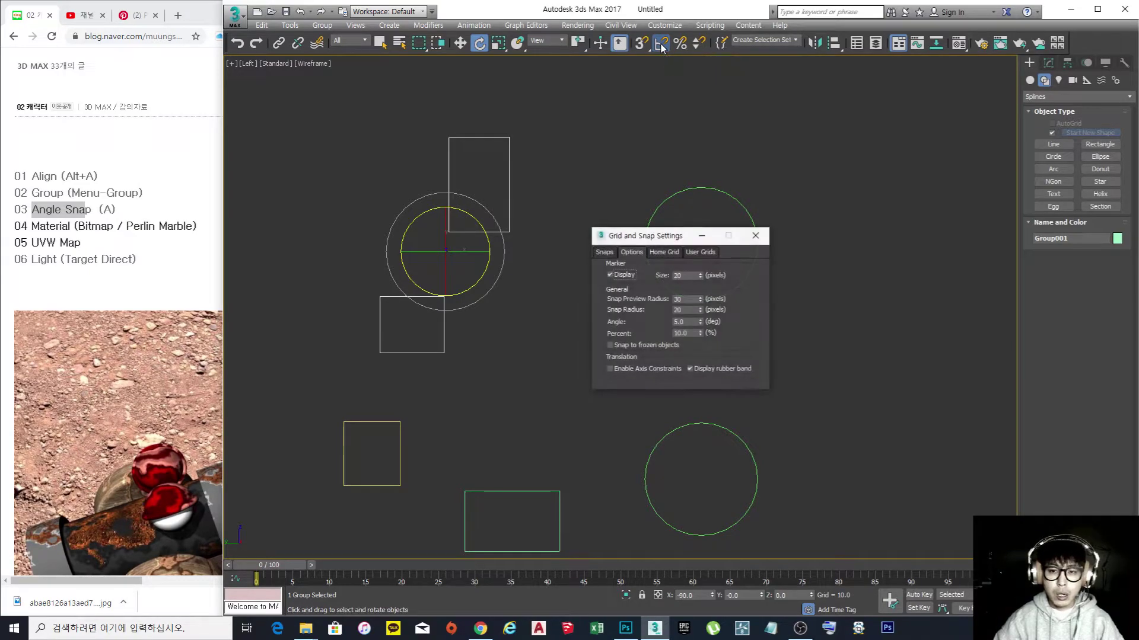
click(660, 45)
drag(666, 235, 595, 97)
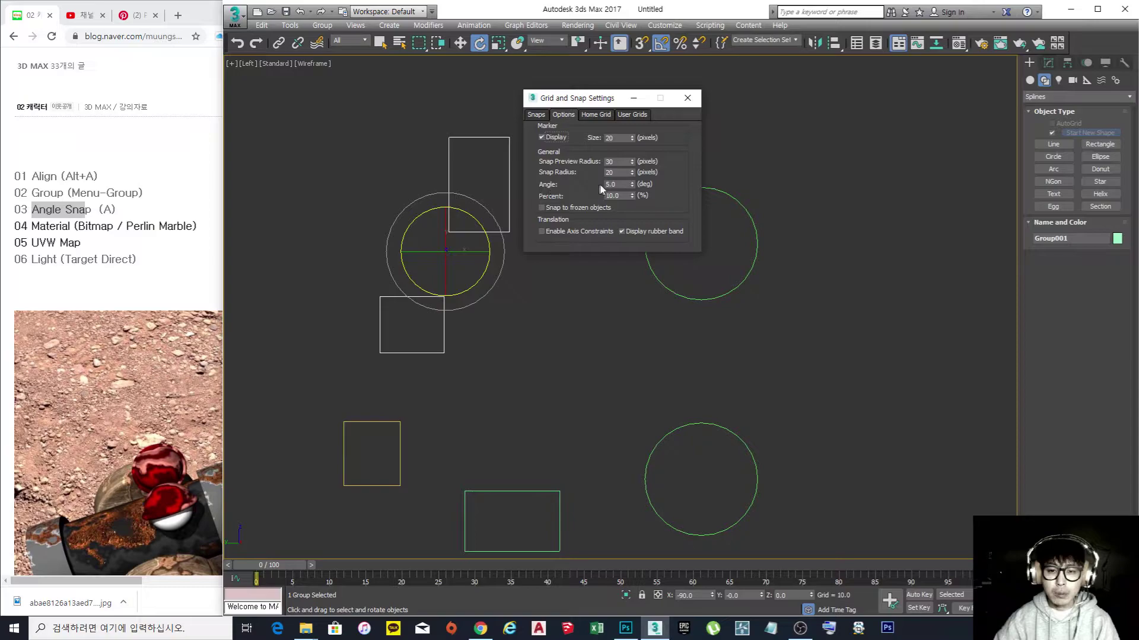
double_click(621, 184)
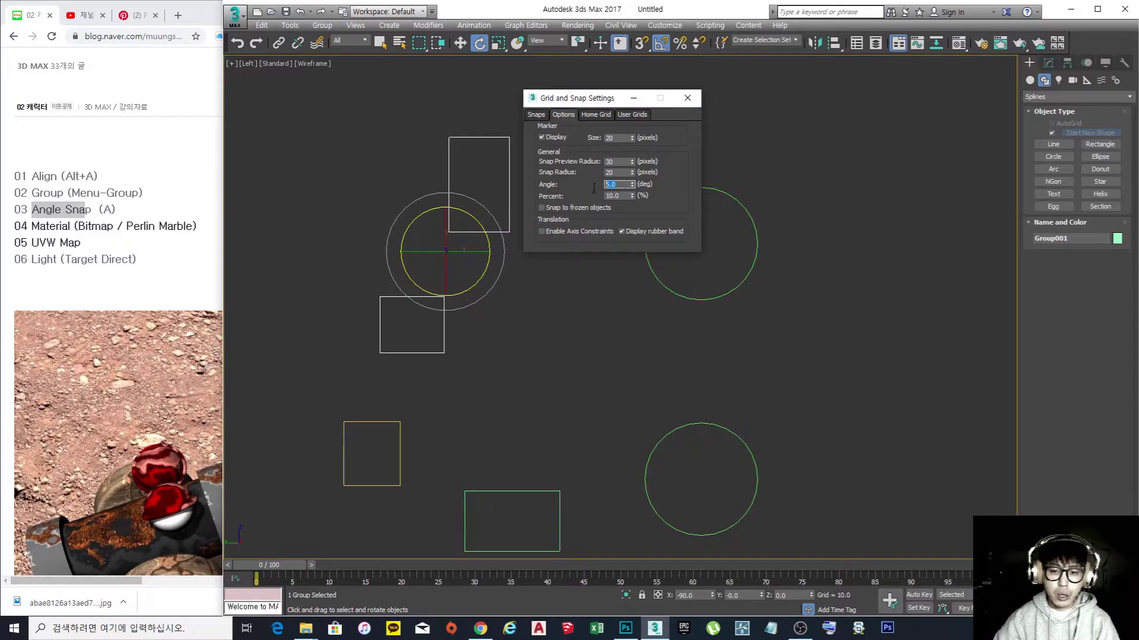
text(0)
key(Return)
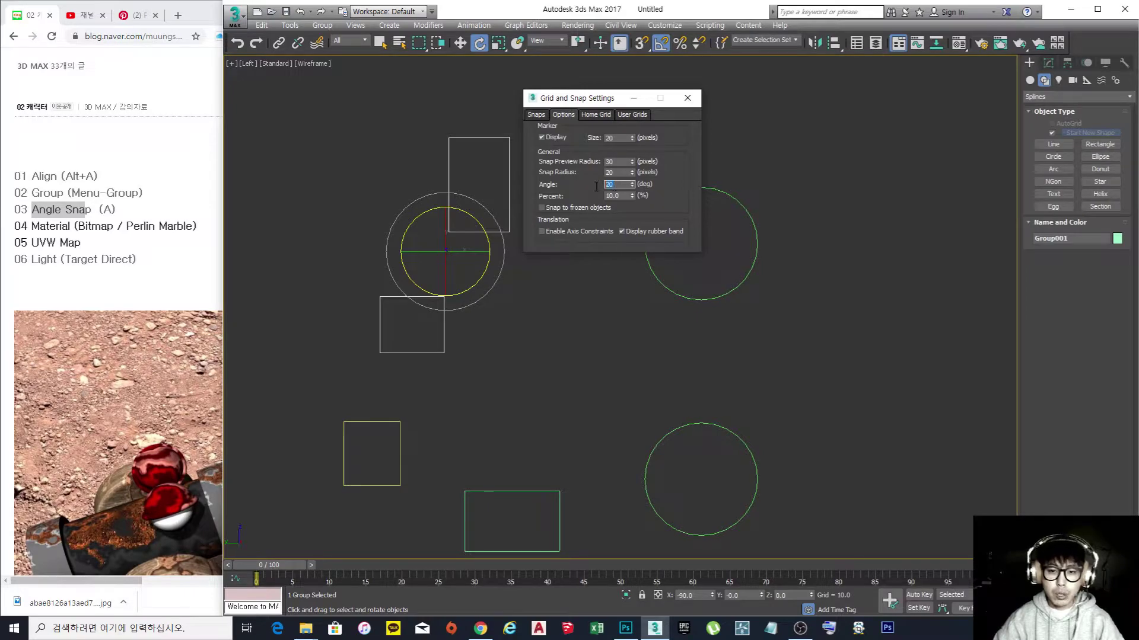
click(687, 98)
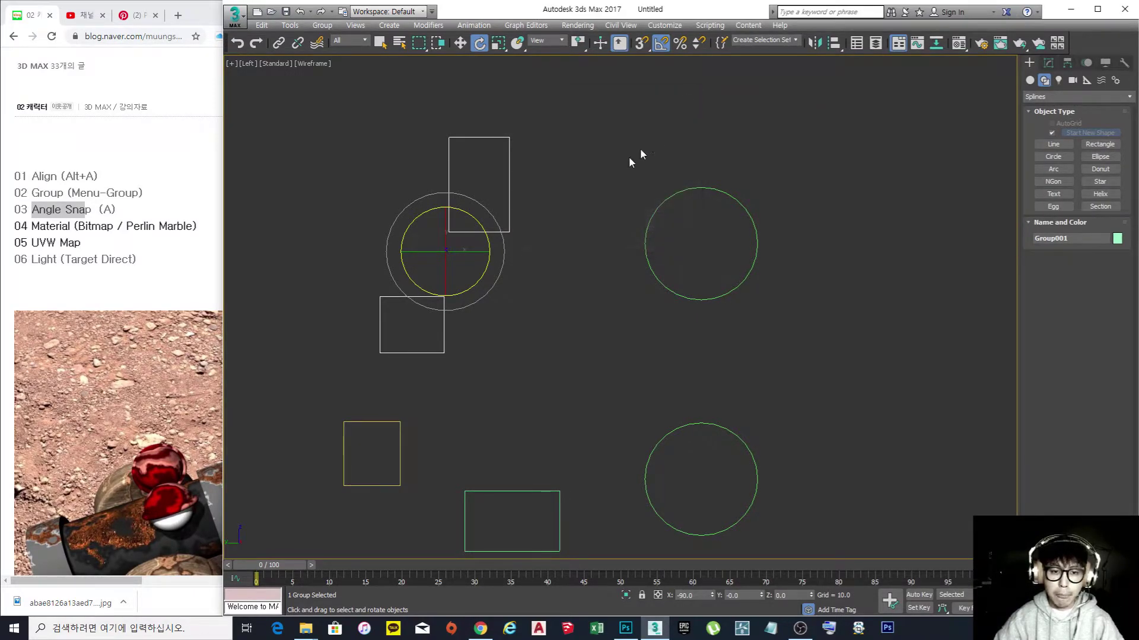
- Rotate the upper rectangle group by 180 degrees using the 20-degree snap increment
drag(483, 229, 468, 190)
middle_drag(508, 232, 526, 236)
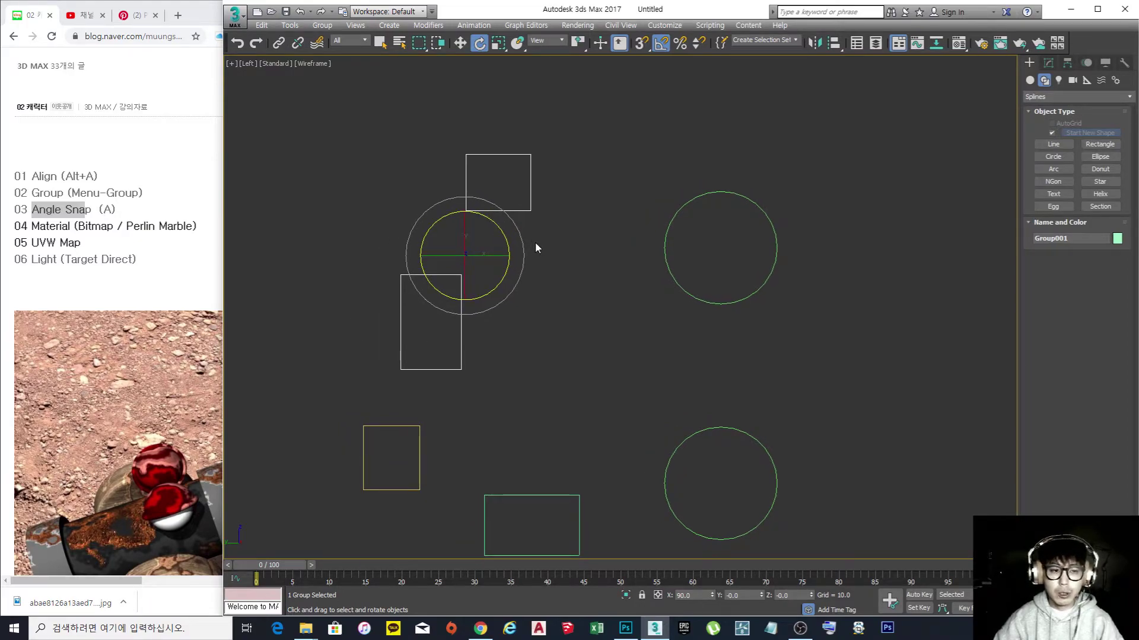
middle_drag(540, 244, 521, 243)
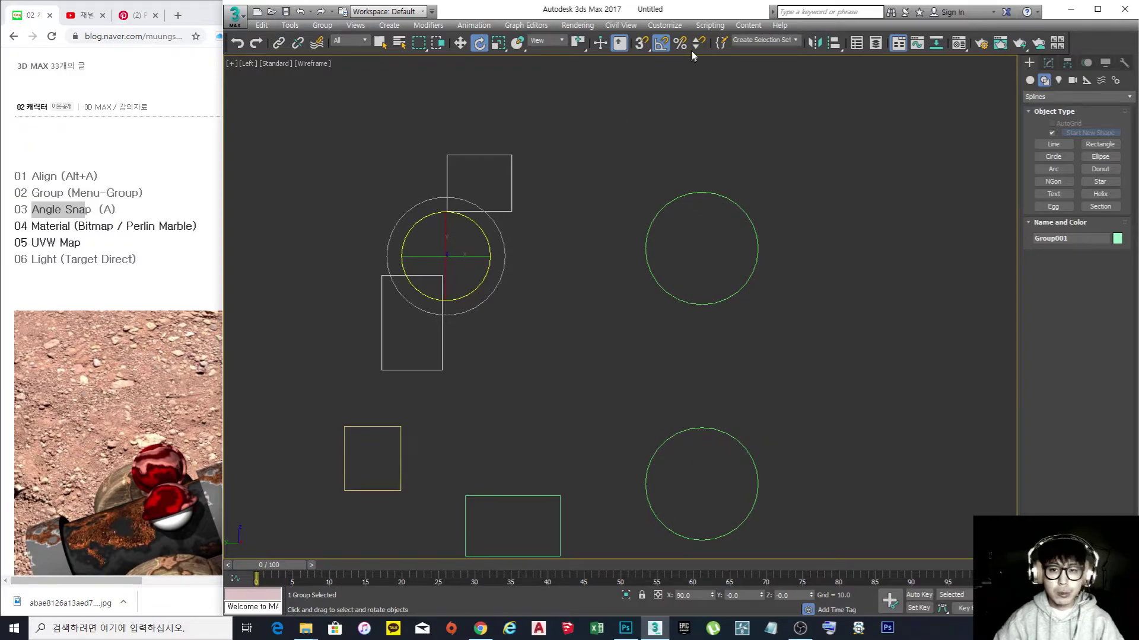
- Set the angle snap increment to 5 degrees in the Grid and Snap Settings
right_click(661, 43)
click(661, 42)
double_click(616, 184)
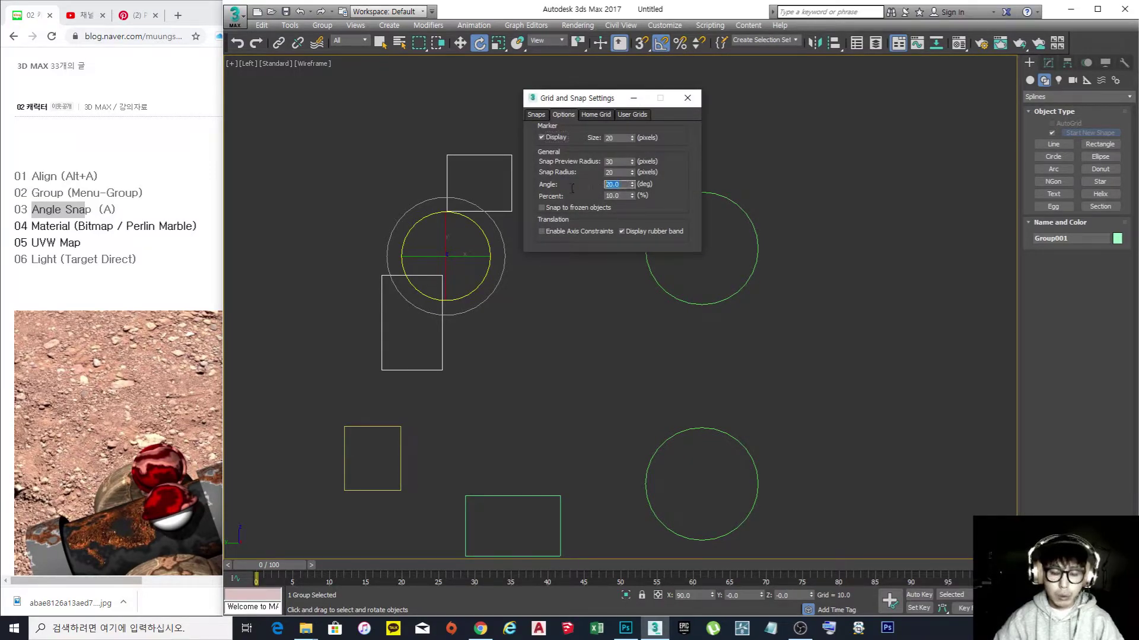
text(5)
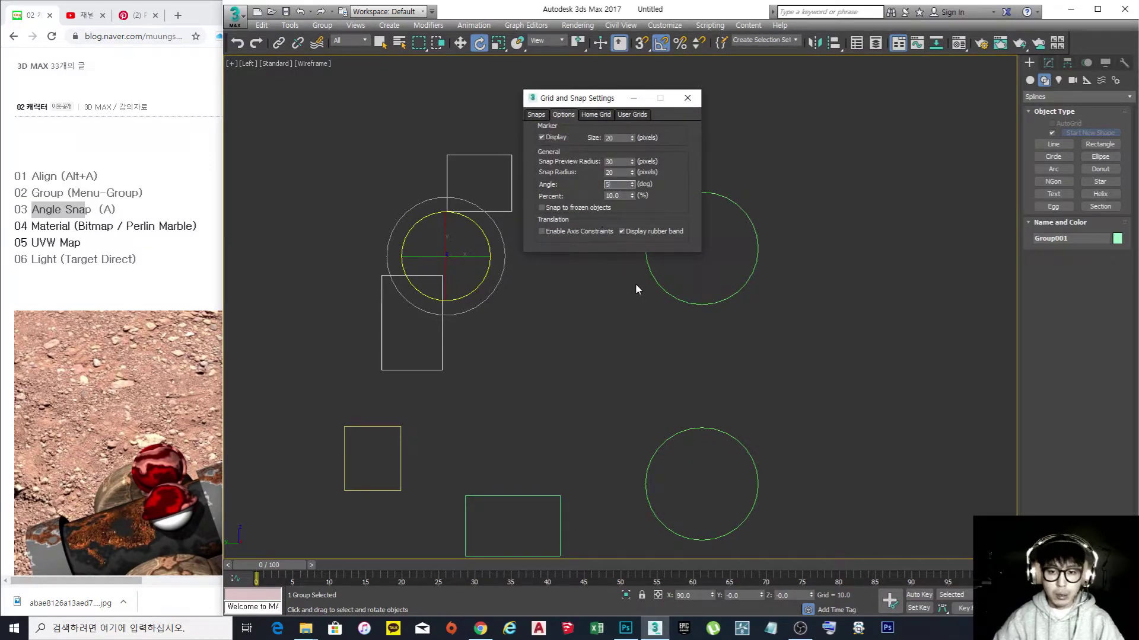
click(688, 98)
middle_drag(519, 268, 518, 237)
scroll(529, 237, down, 3)
scroll(508, 261, up, 3)
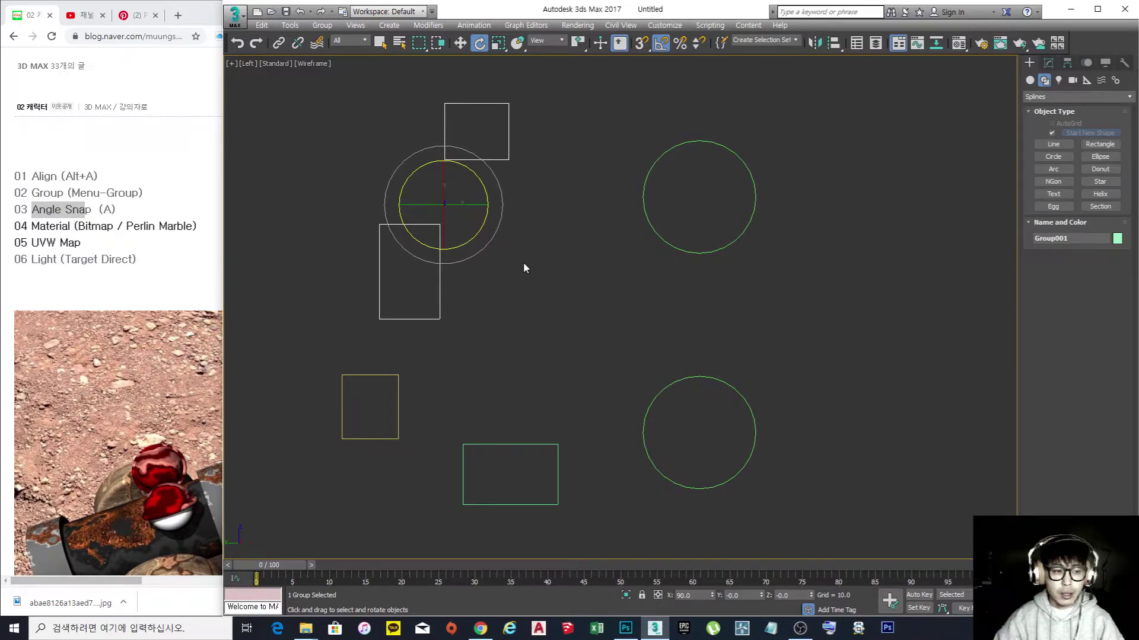
scroll(508, 262, down, 2)
middle_drag(561, 279, 550, 285)
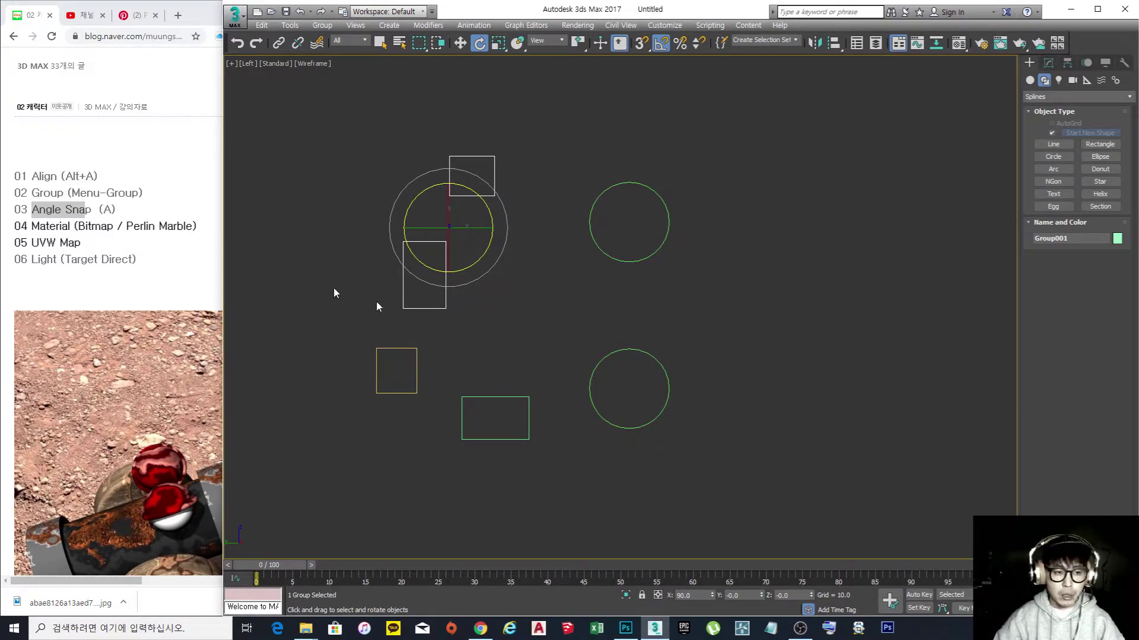
- Show the Perspective view full size and delete all the rectangles and circles in the scene
click(571, 340)
middle_drag(571, 340, 549, 341)
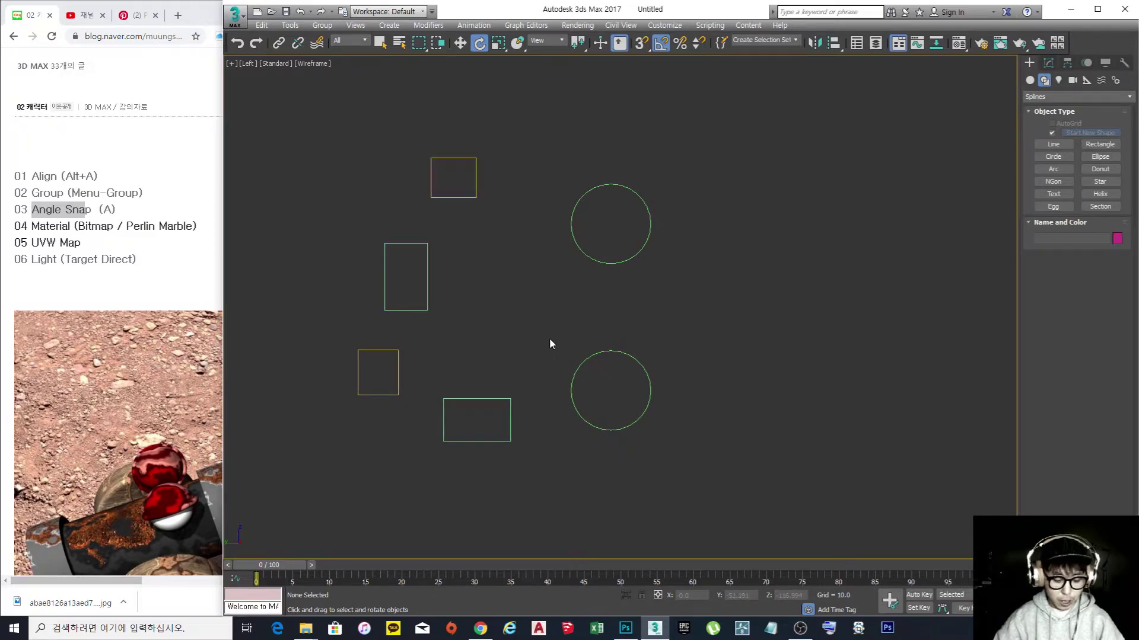
key(alt+w)
click(771, 410)
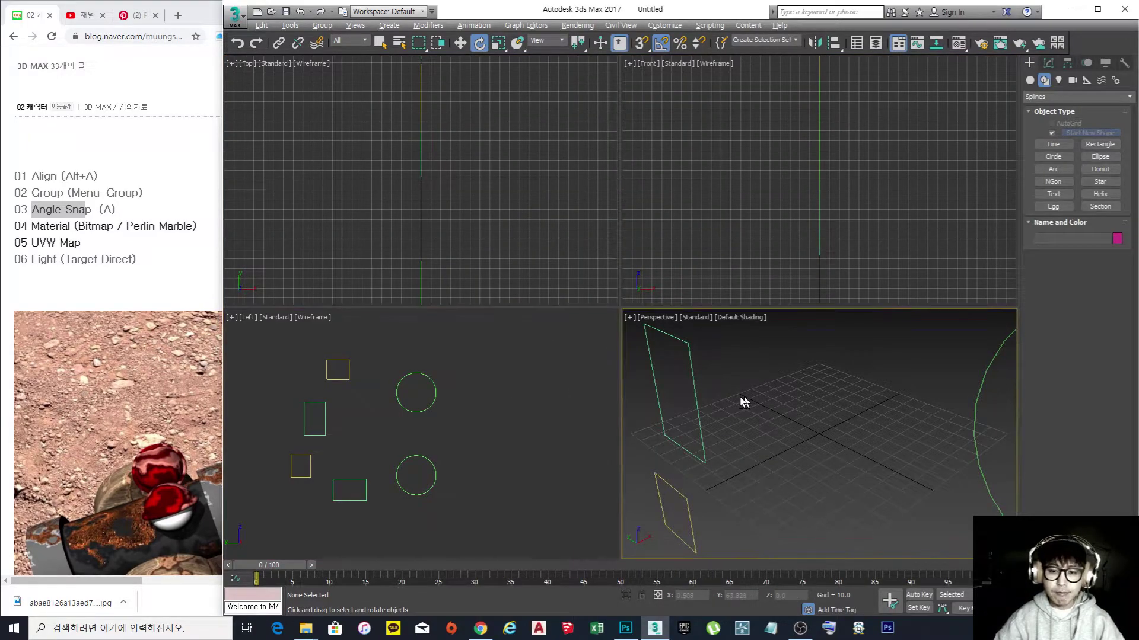
key(alt+w)
scroll(619, 369, down, 5)
scroll(619, 369, up, 4)
scroll(647, 407, down, 2)
drag(765, 511, 550, 279)
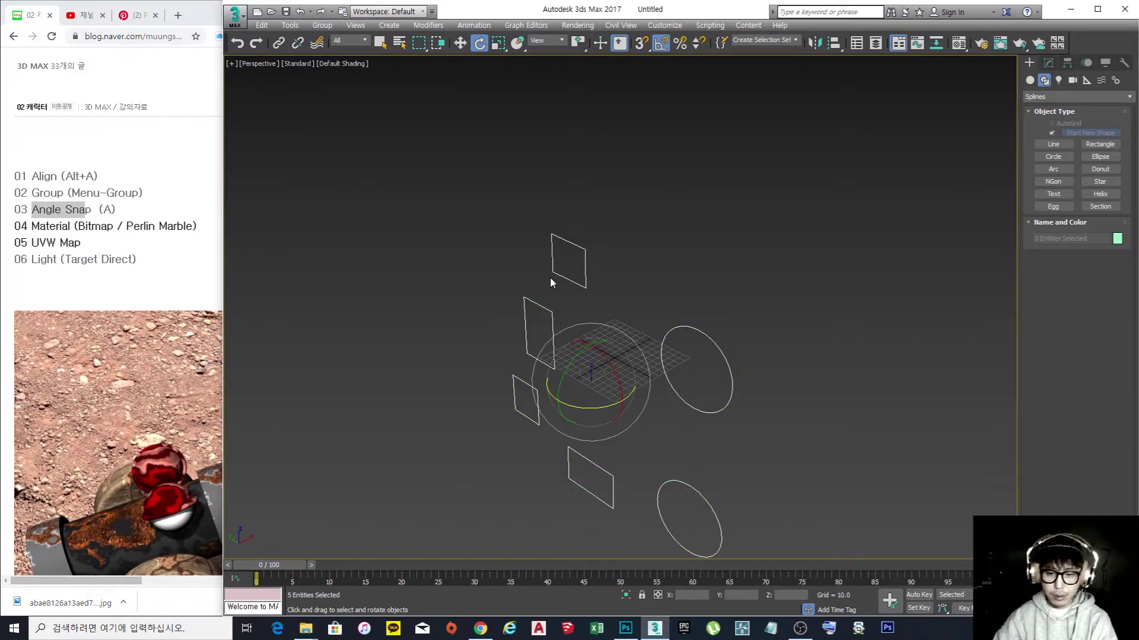
key(Delete)
middle_drag(641, 289, 638, 293)
scroll(586, 339, up, 5)
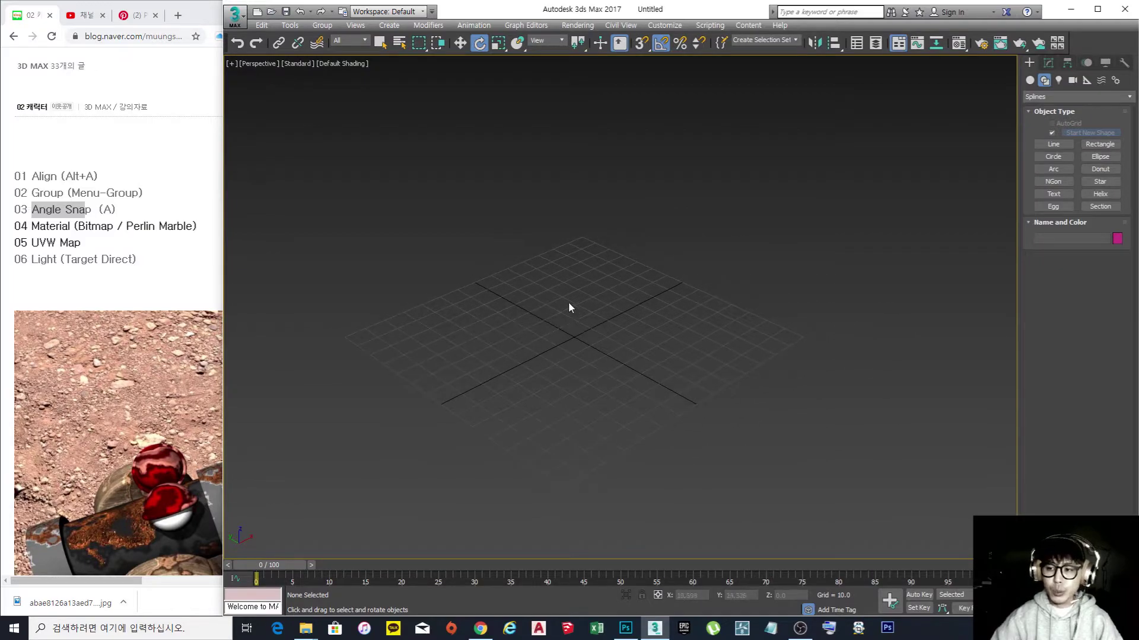
- Create a ground plane over the grid, about 187 units long and 231 units wide
right_click(623, 294)
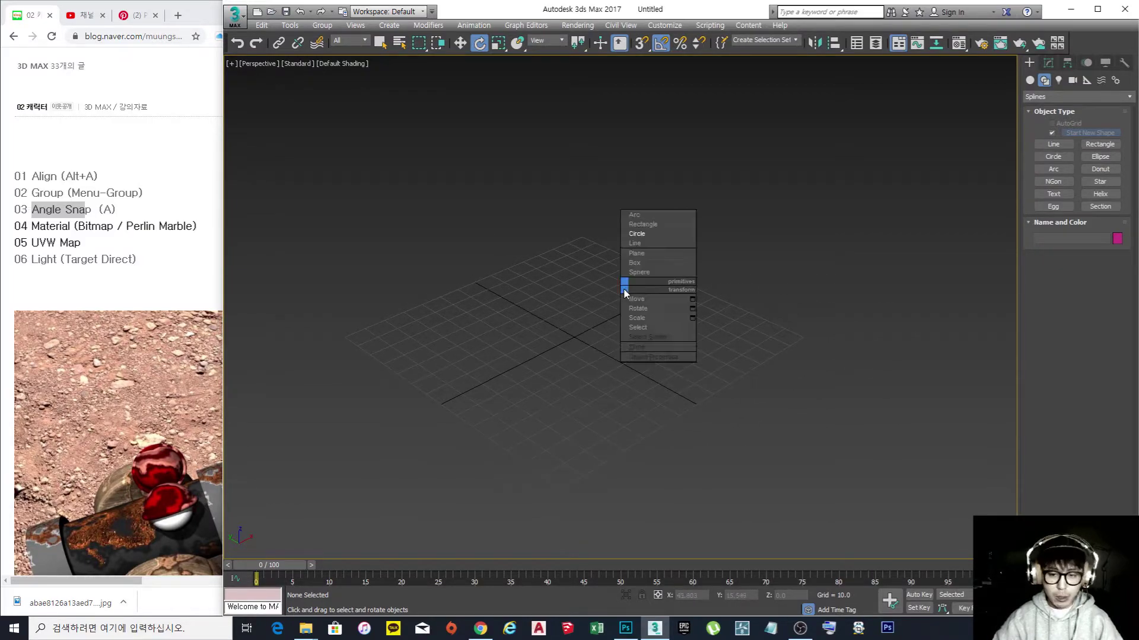
click(666, 257)
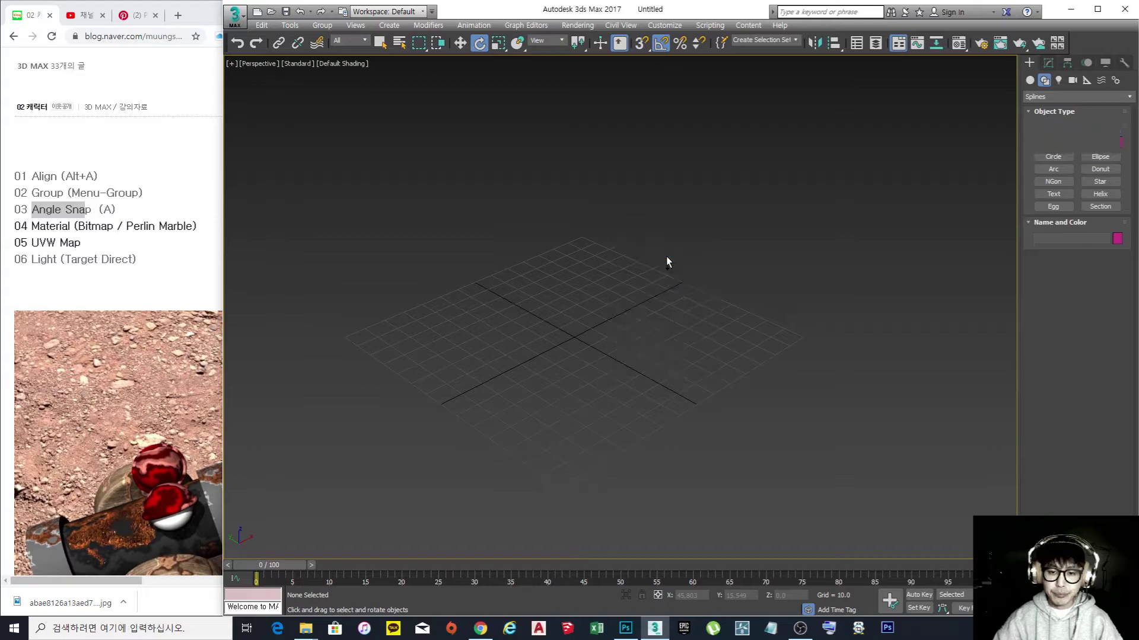
drag(334, 336, 995, 302)
shift+middle_drag(744, 437, 627, 410)
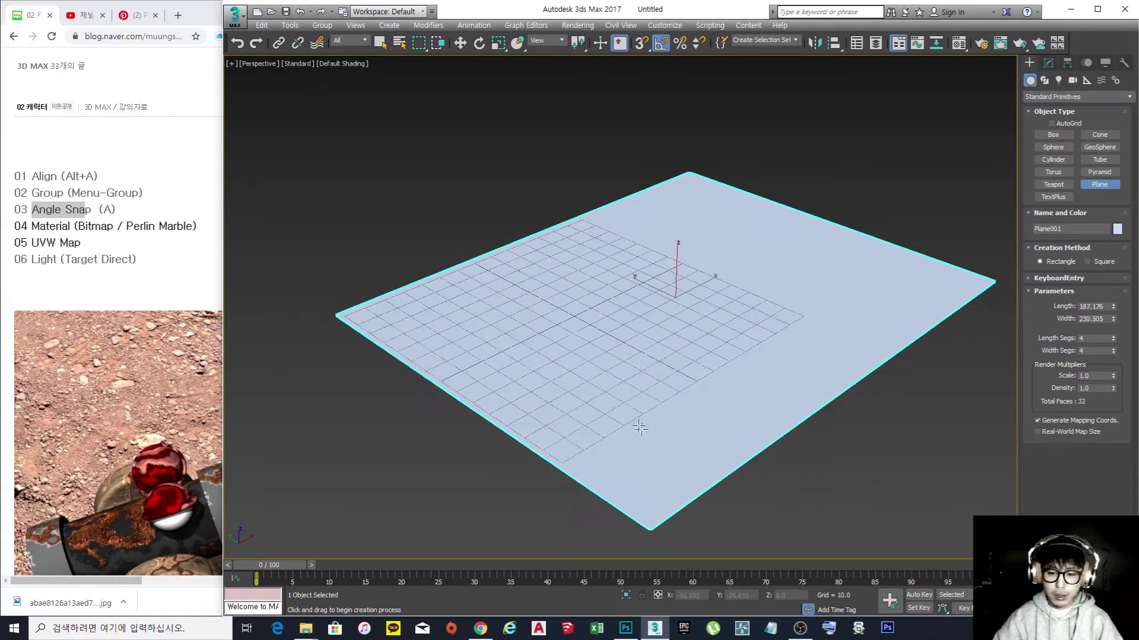
- Create a teapot of about 29 radius on the plane and a box of about 54 by 53 by 32 beside it
click(1053, 184)
drag(533, 316, 566, 361)
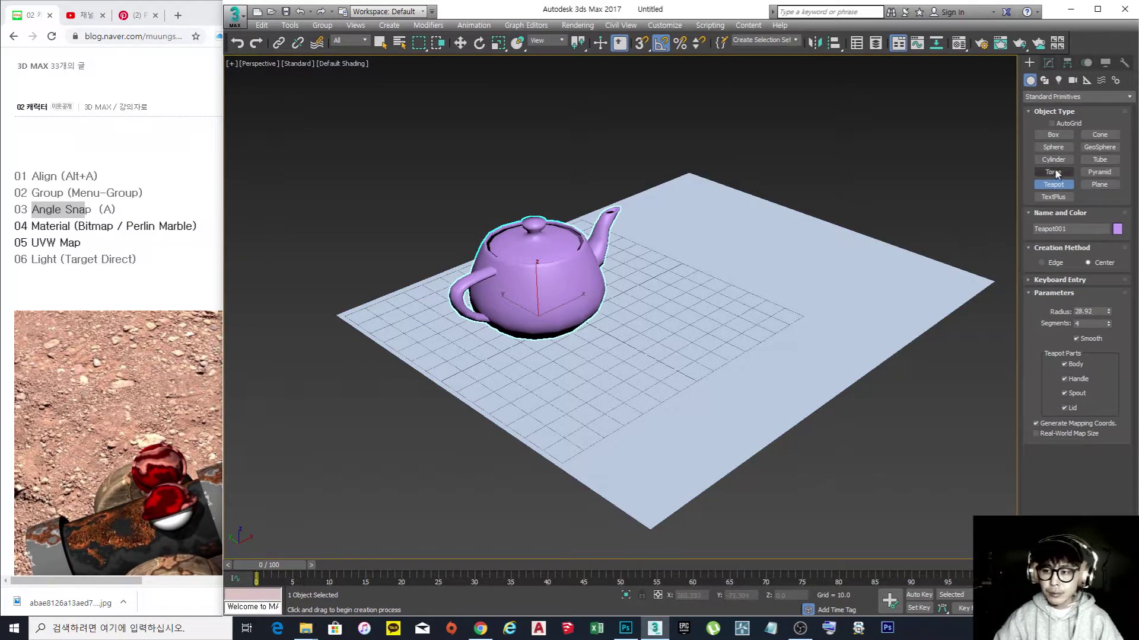
click(1053, 134)
drag(620, 380, 823, 382)
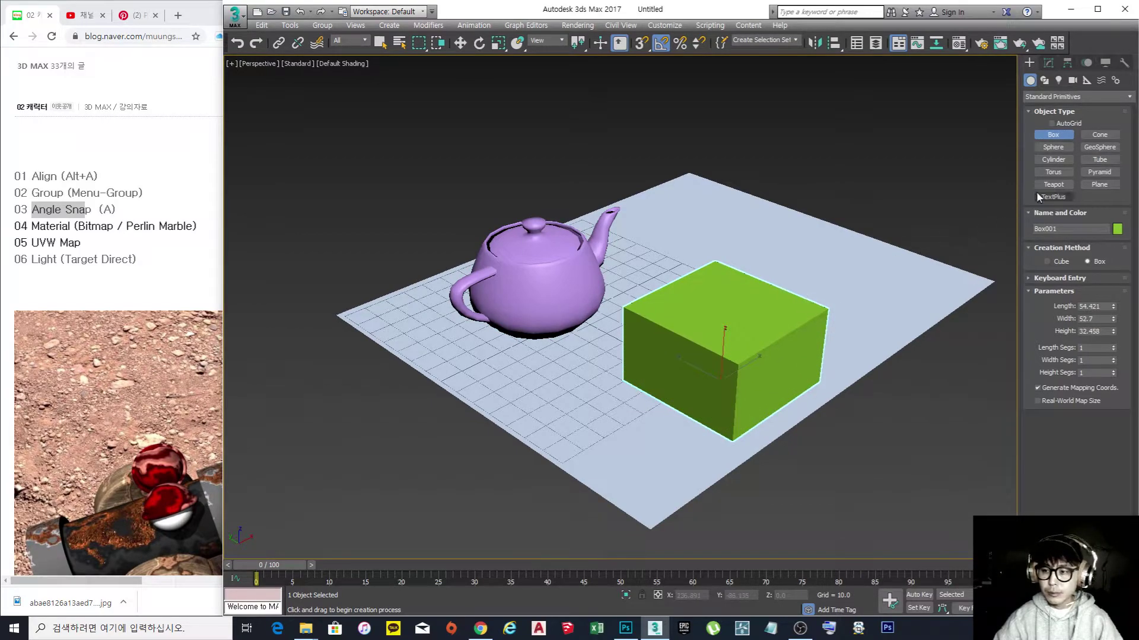
- Create a cylinder on the plane's back corner behind the box, and end with the Rotate tool active
click(1043, 161)
drag(697, 224, 742, 240)
click(707, 148)
key(e)
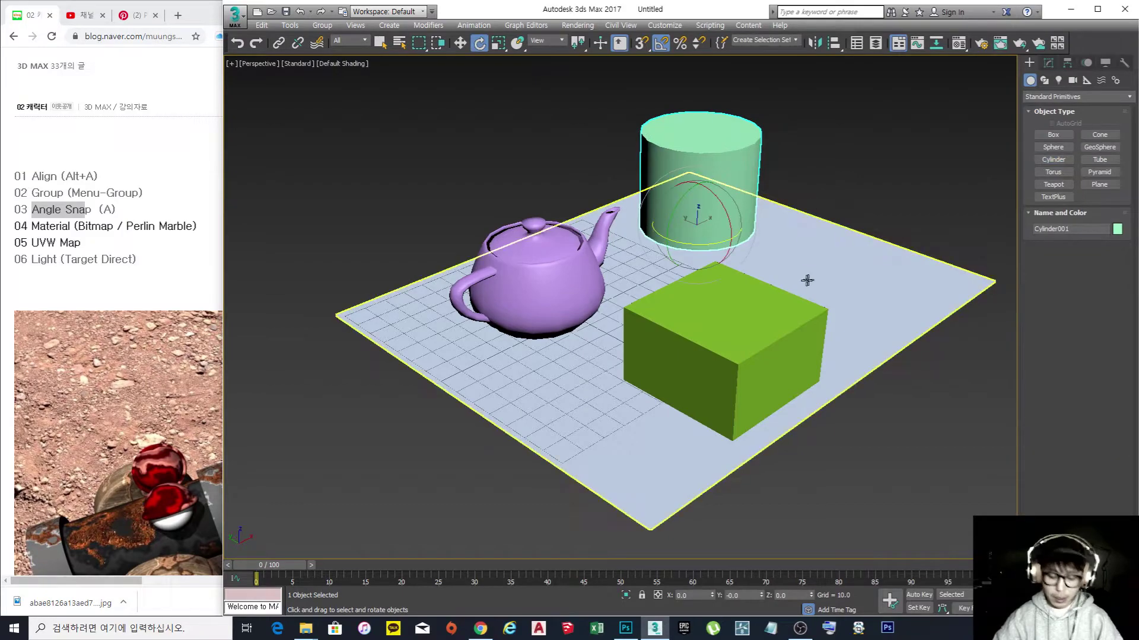
middle_drag(777, 308, 722, 329)
scroll(750, 326, up, 3)
scroll(735, 318, down, 3)
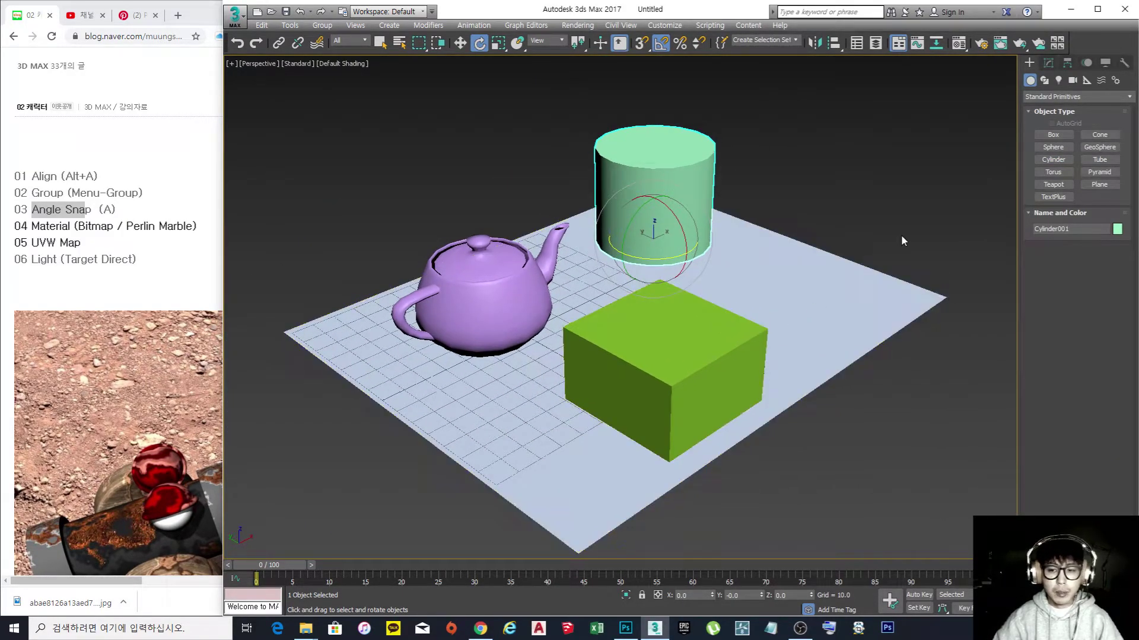
key(m)
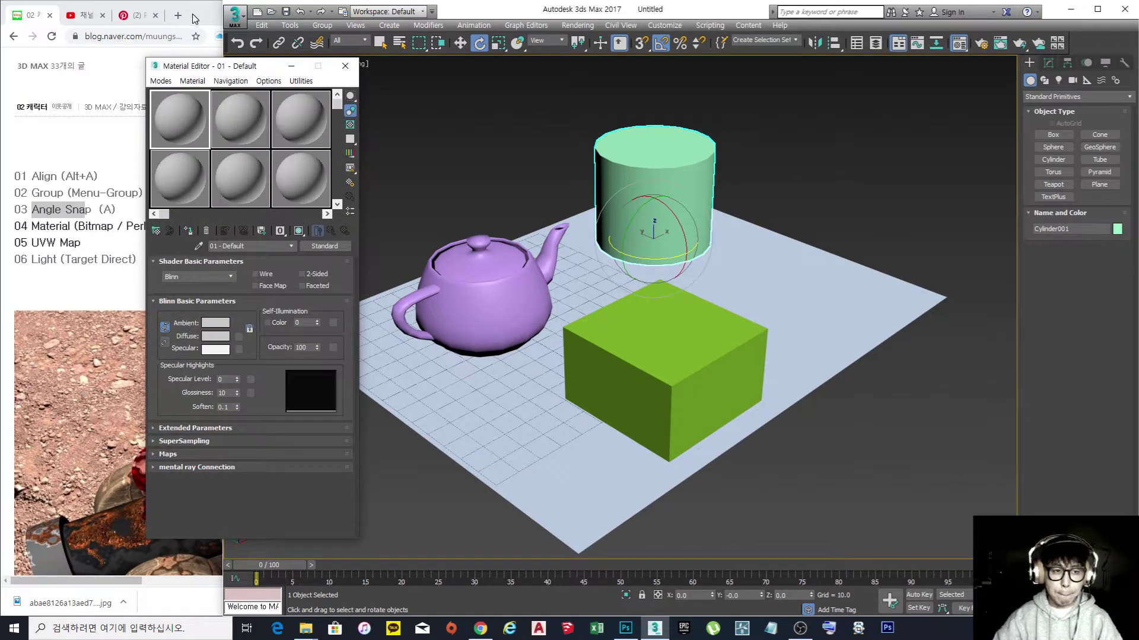
drag(222, 70, 322, 84)
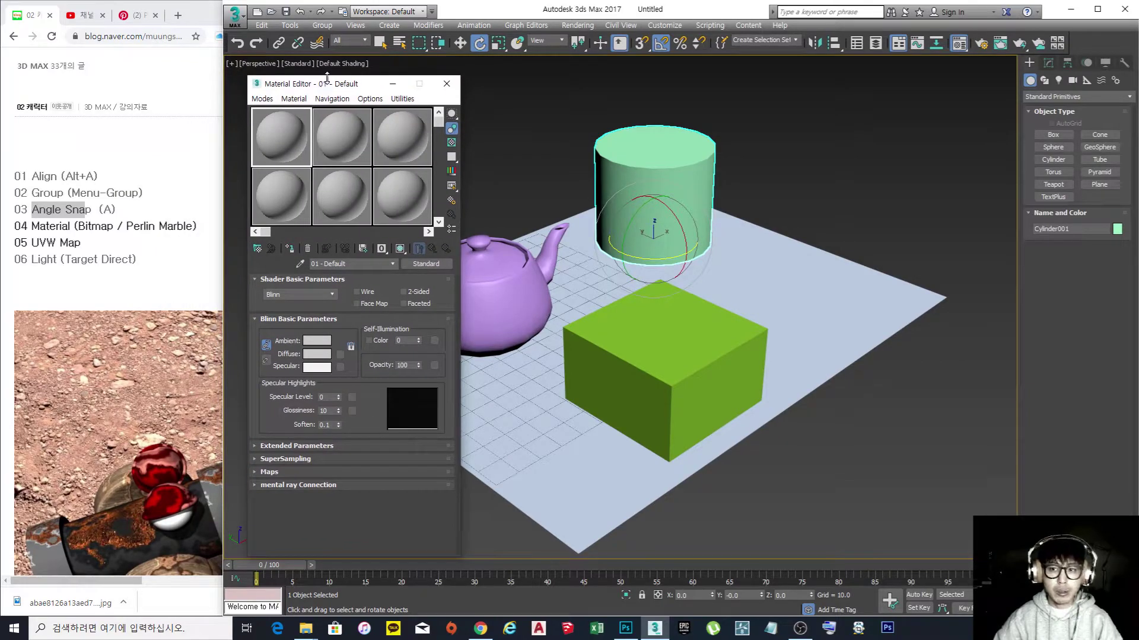
click(447, 84)
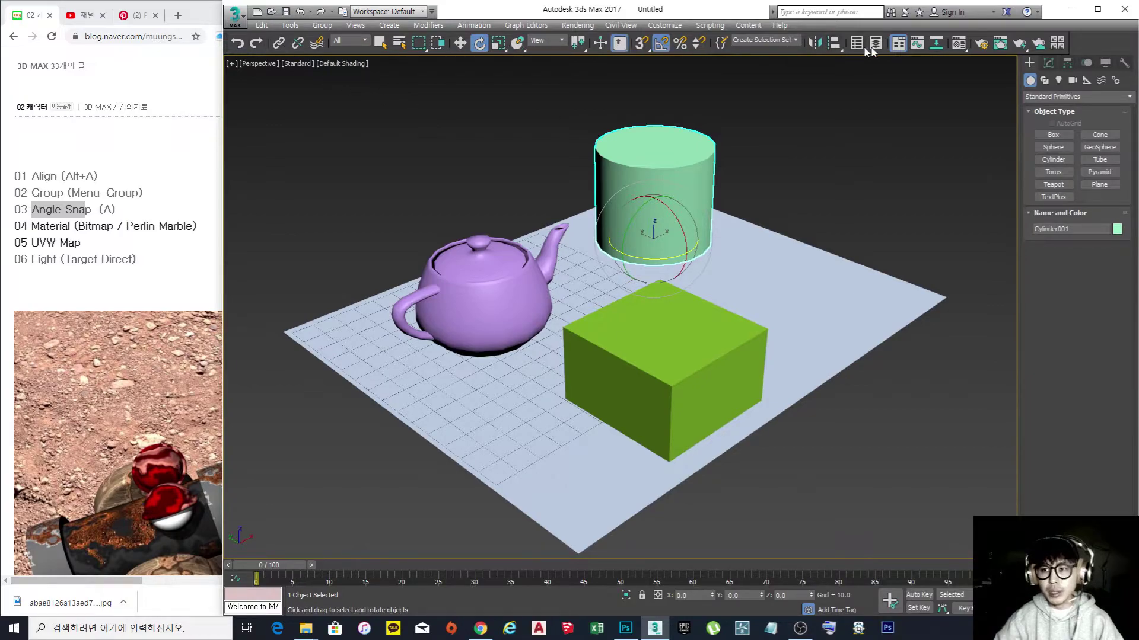
- Open the Material Editor and assign the 01 - Default material to the box
click(960, 45)
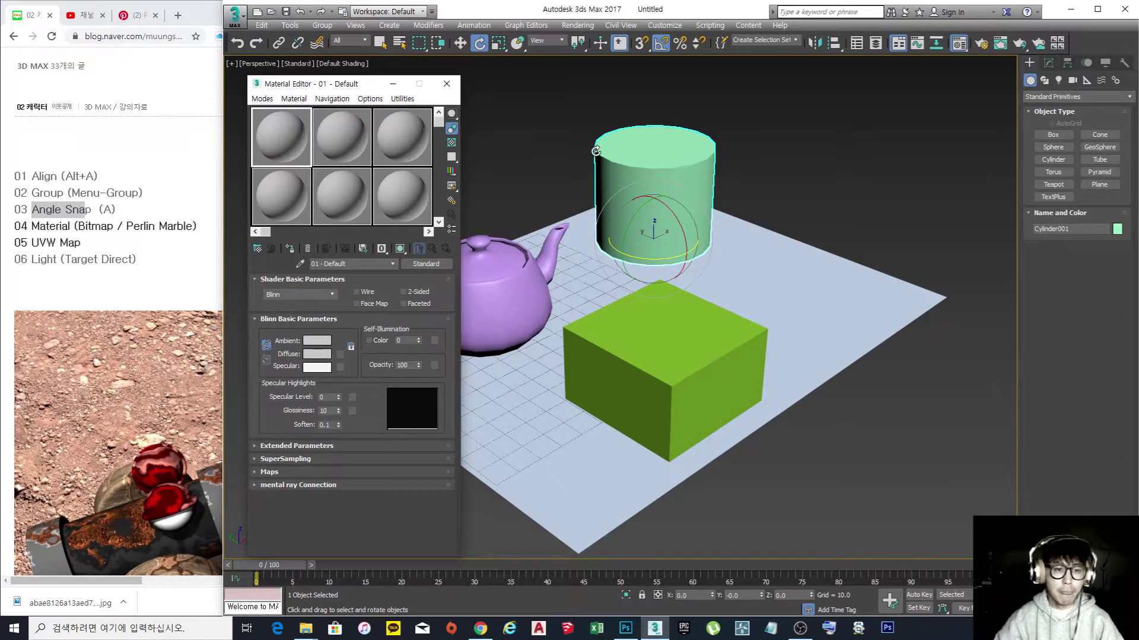
middle_drag(695, 200, 707, 201)
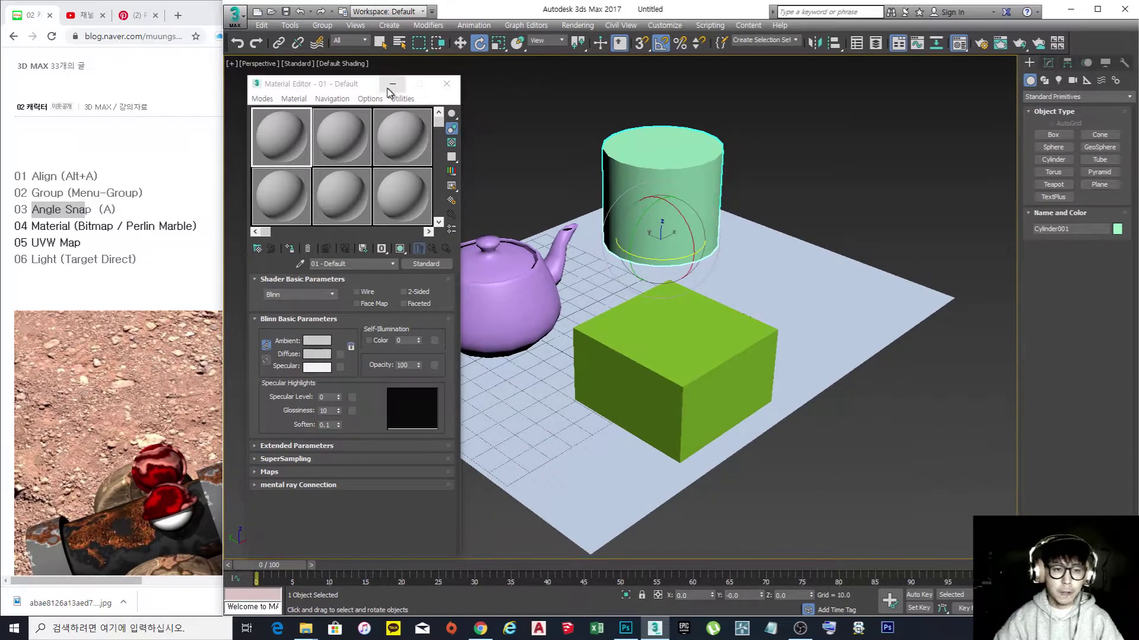
drag(363, 84, 349, 75)
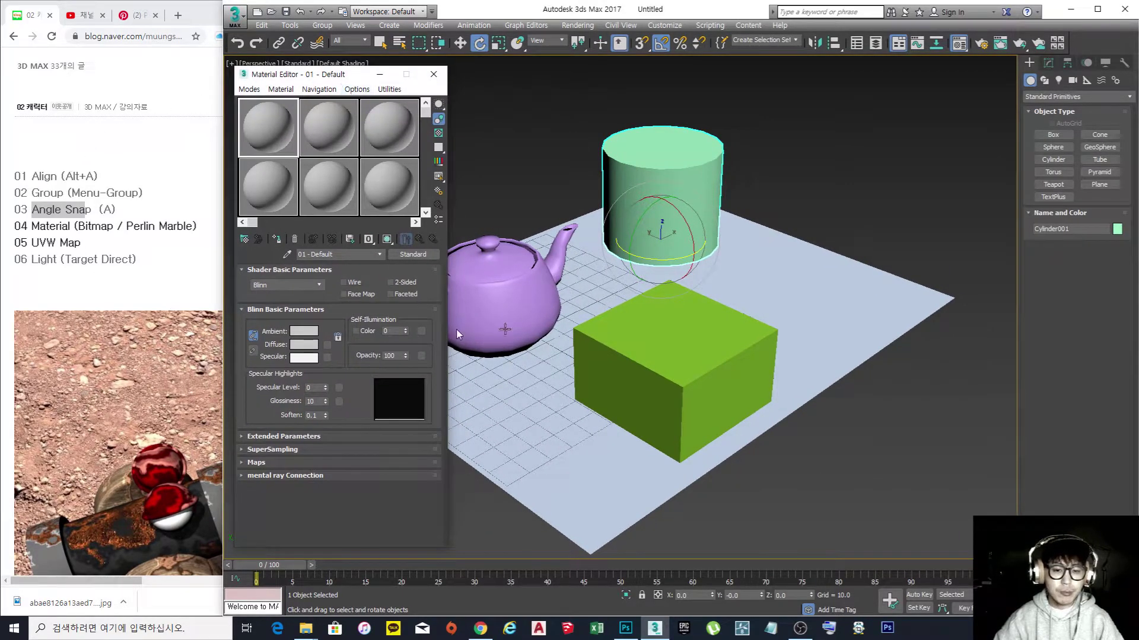
click(672, 353)
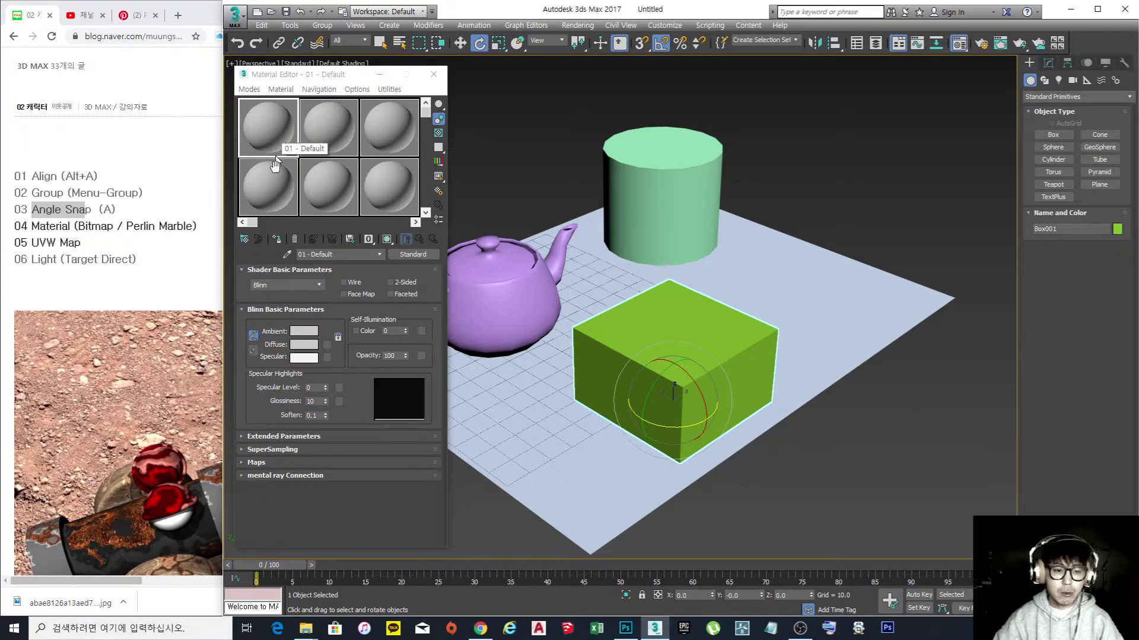
click(276, 239)
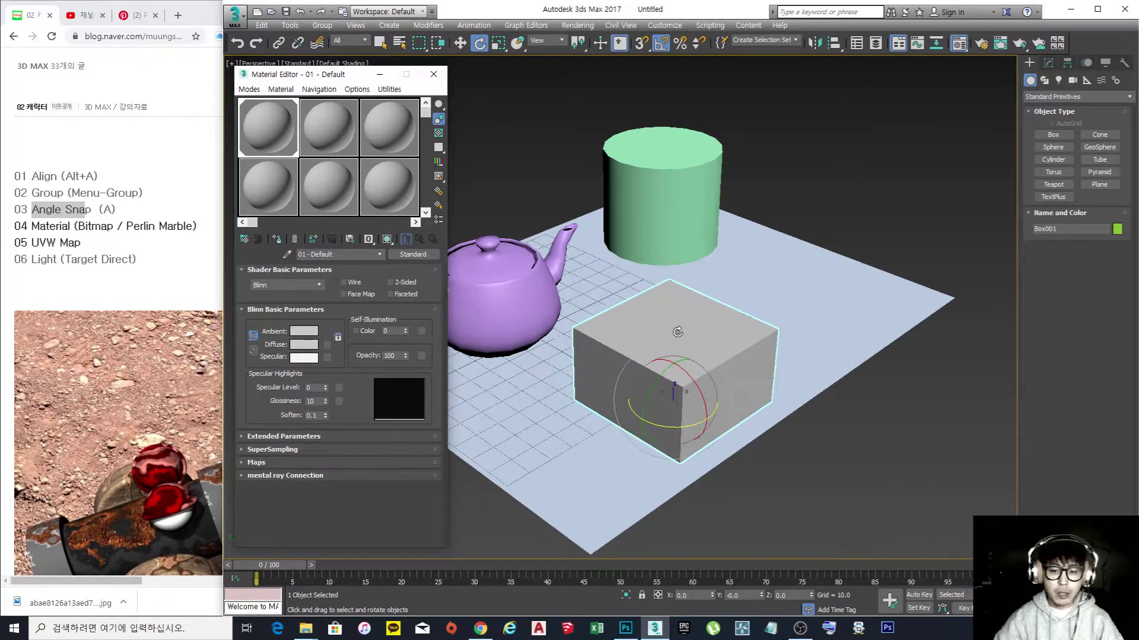
- Set the diffuse color of the 01 - Default material to red, about RGB 255, 37, 37
click(303, 345)
drag(298, 97, 346, 113)
drag(290, 115, 239, 76)
drag(348, 115, 350, 92)
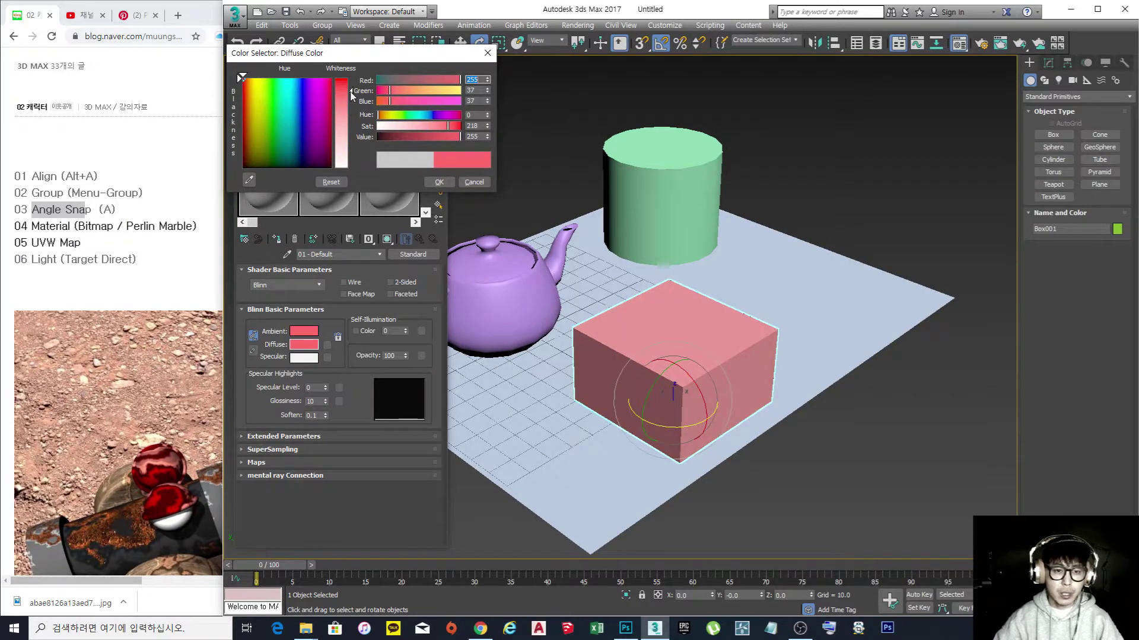
click(439, 182)
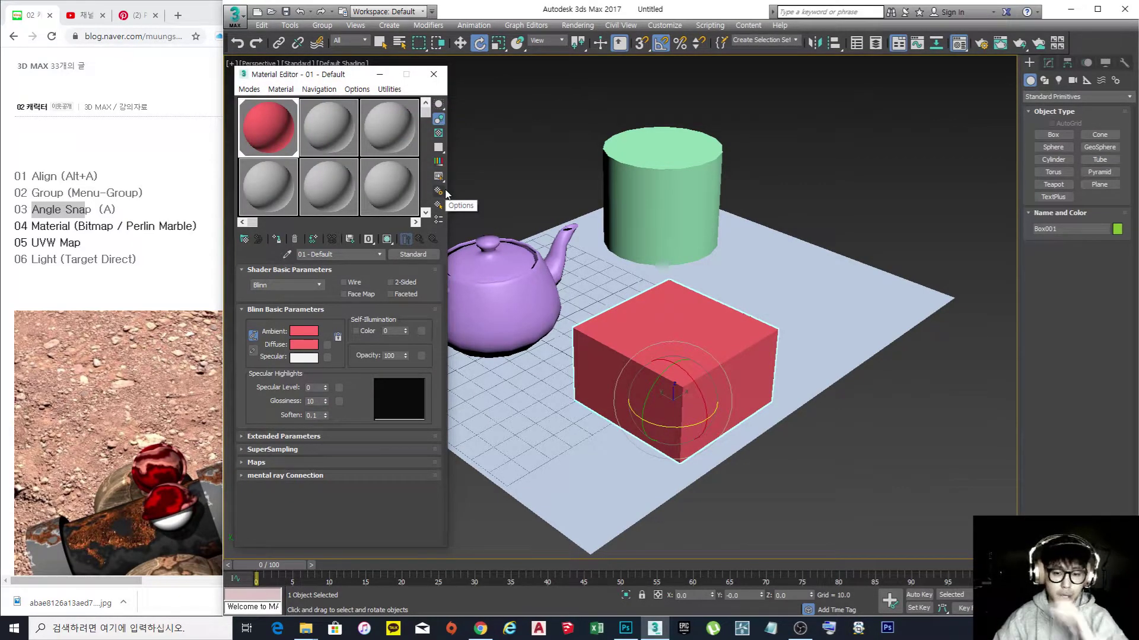
- Select the ground plane and assign the 02 - Default material to it
click(551, 439)
scroll(737, 353, down, 3)
scroll(694, 365, up, 3)
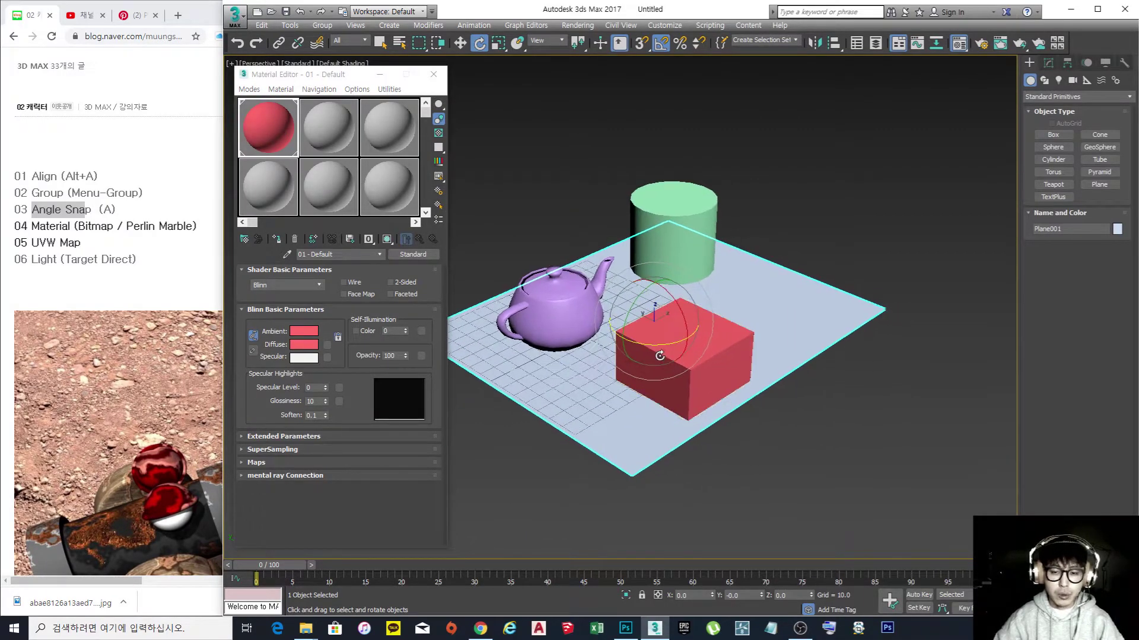
click(339, 134)
click(276, 239)
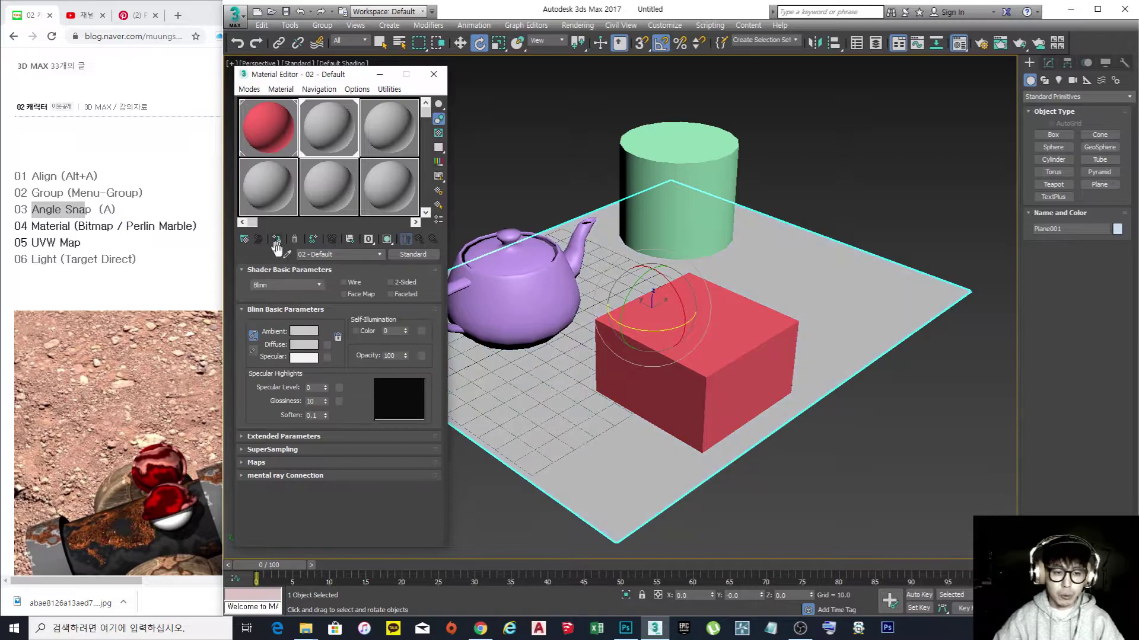
- Set the diffuse color of the 02 - Default material to cyan, RGB 0, 123, 169
click(308, 345)
mouse_move(303, 138)
mouse_down()
mouse_move(312, 80)
mouse_move(291, 109)
mouse_up()
drag(354, 131, 353, 78)
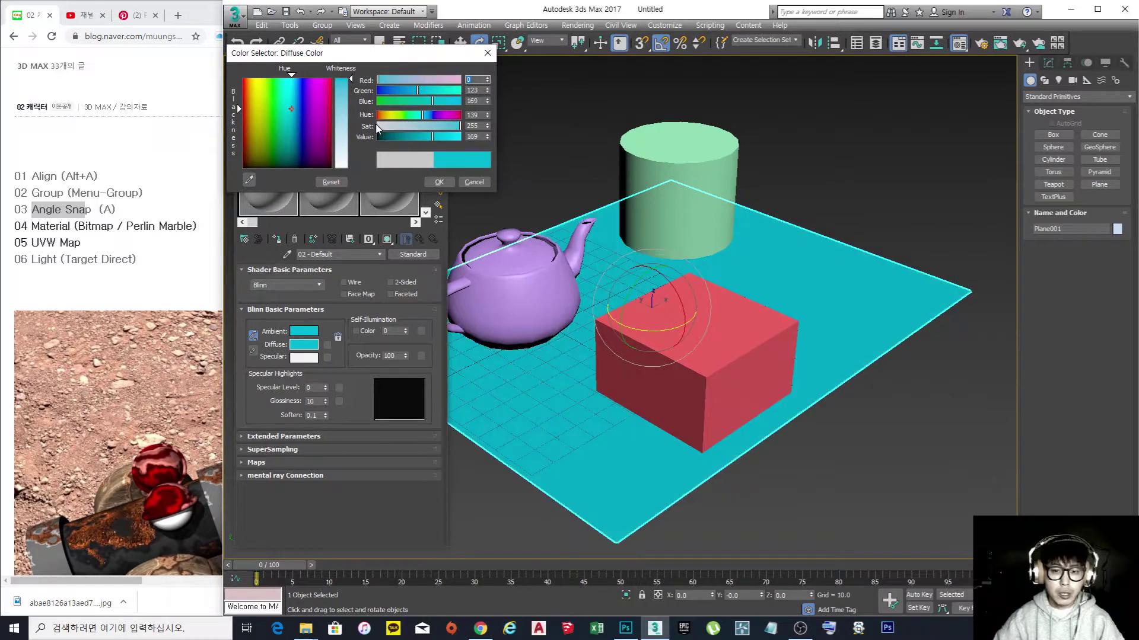
click(440, 184)
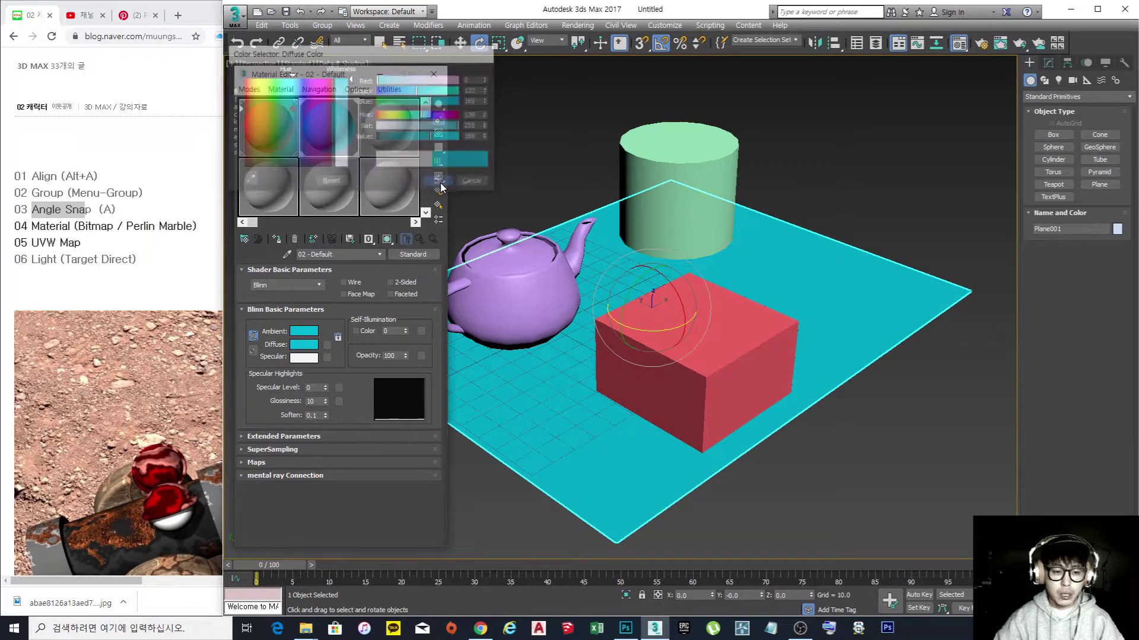
- Load the bitmap UvaPlayerea.jpg as the diffuse map of the 02 - Default material
middle_drag(623, 276, 603, 270)
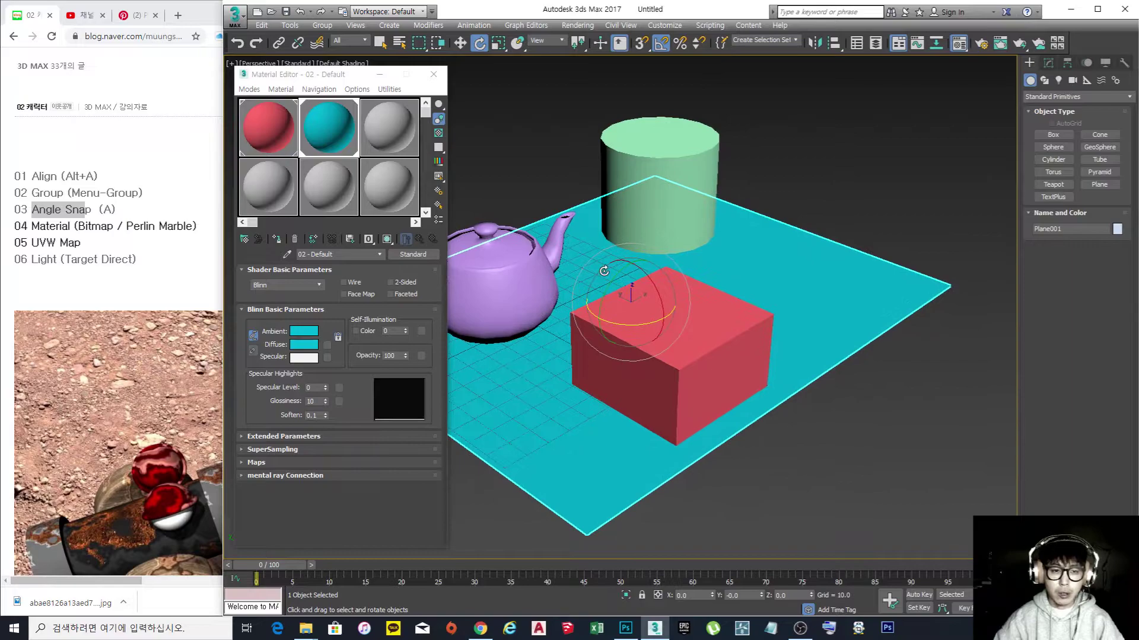
drag(336, 77, 270, 83)
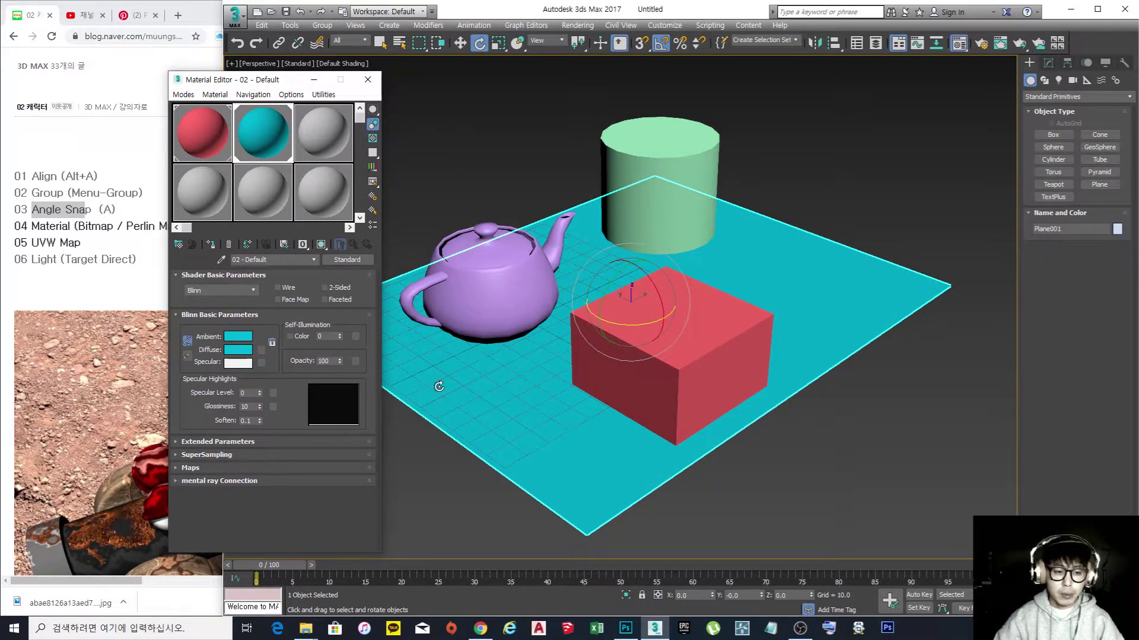
click(263, 351)
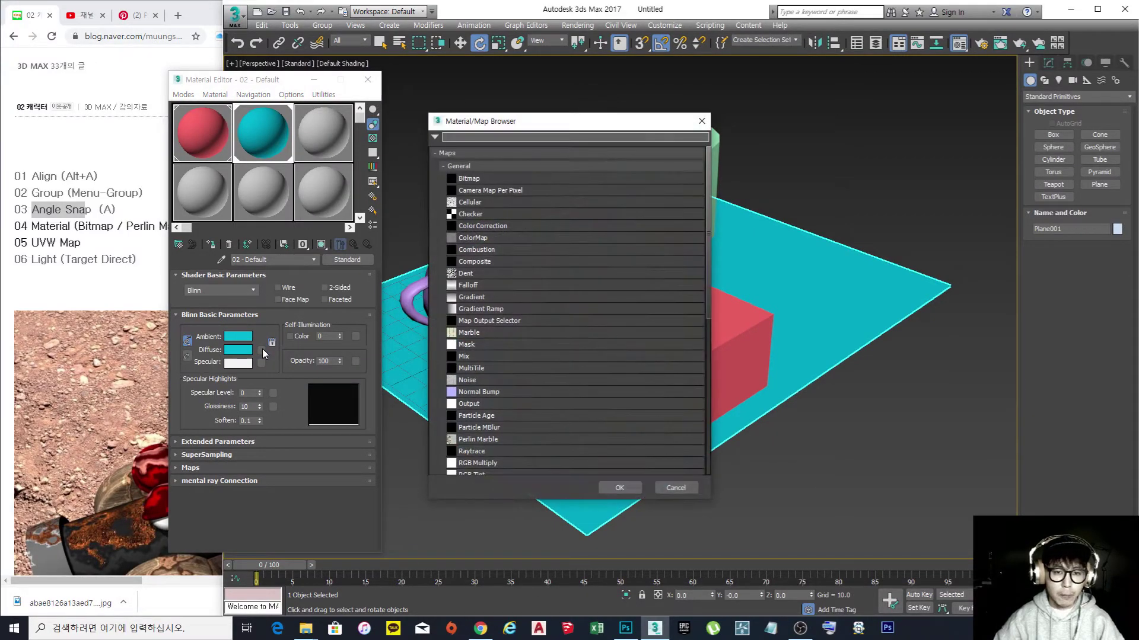
double_click(467, 179)
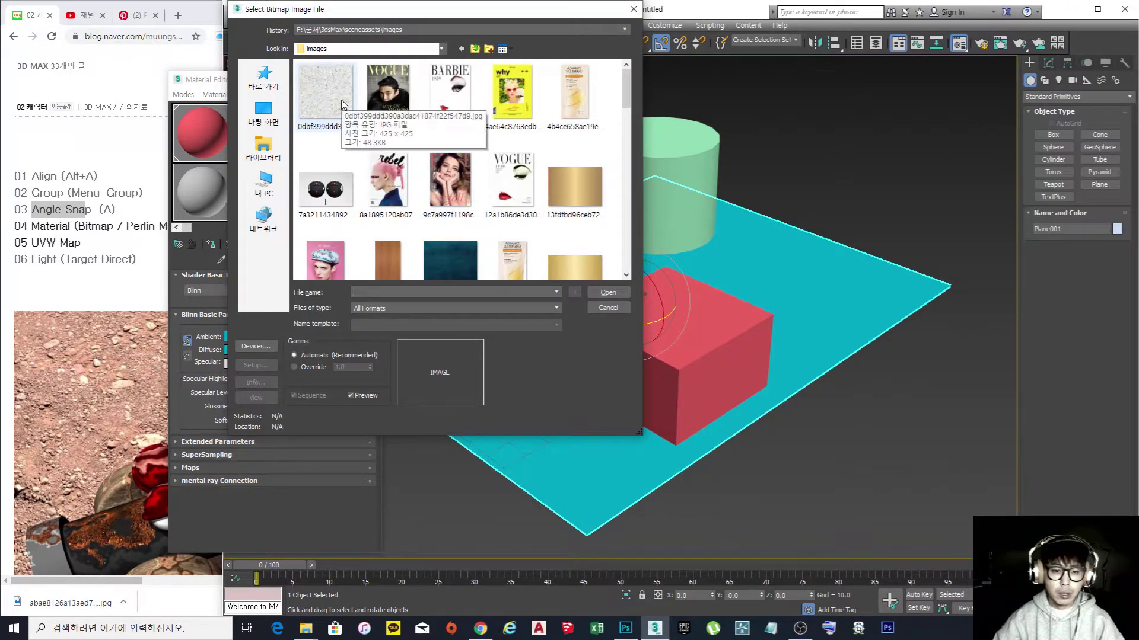
scroll(624, 111, down, 5)
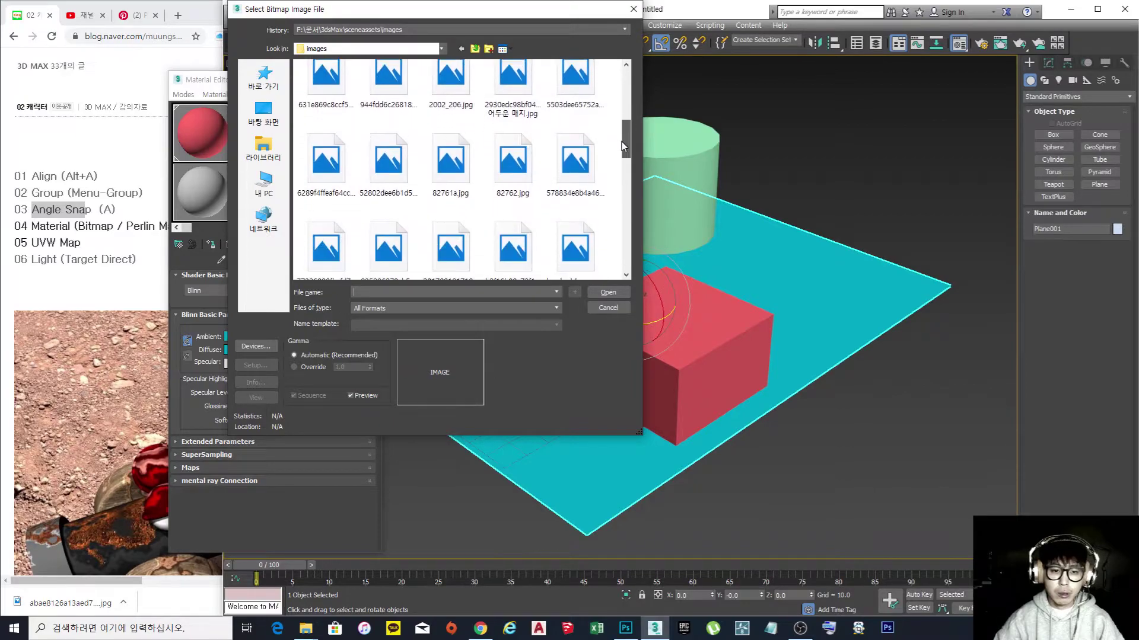
drag(623, 146, 631, 237)
click(325, 153)
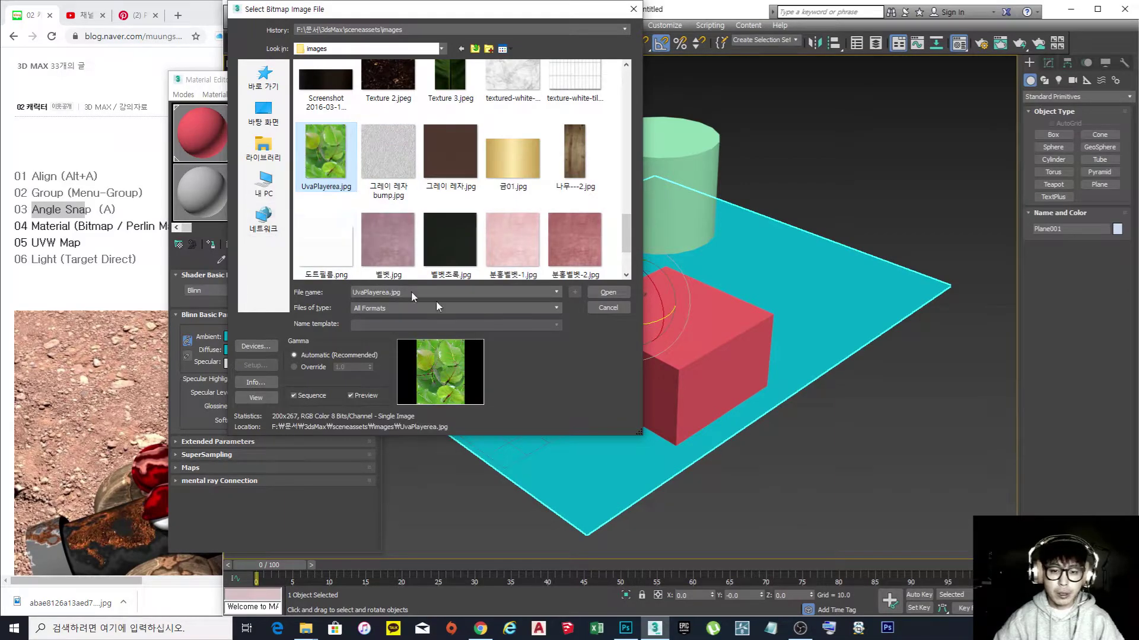
click(607, 293)
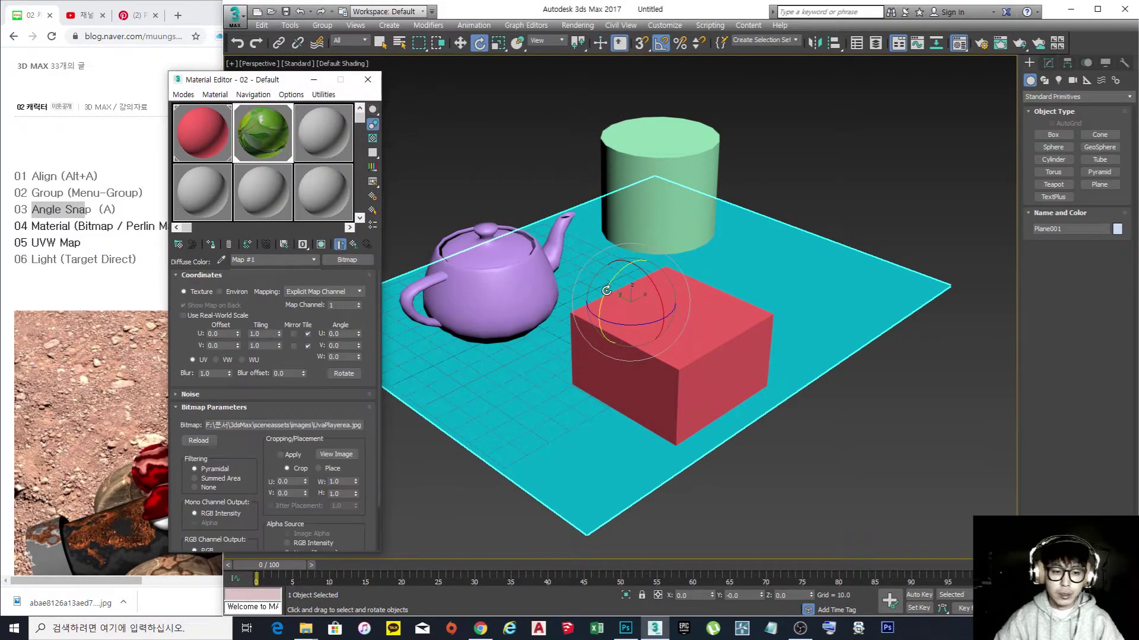
- View the 02 - Default material sample in an enlarged preview window and close it
double_click(256, 134)
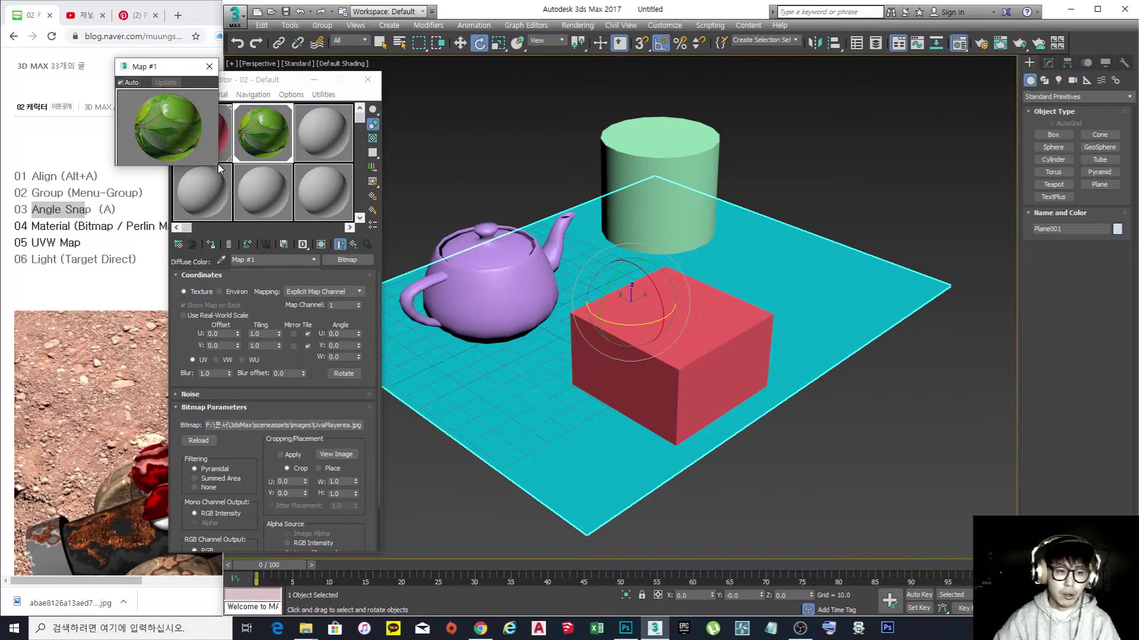
drag(218, 165, 487, 432)
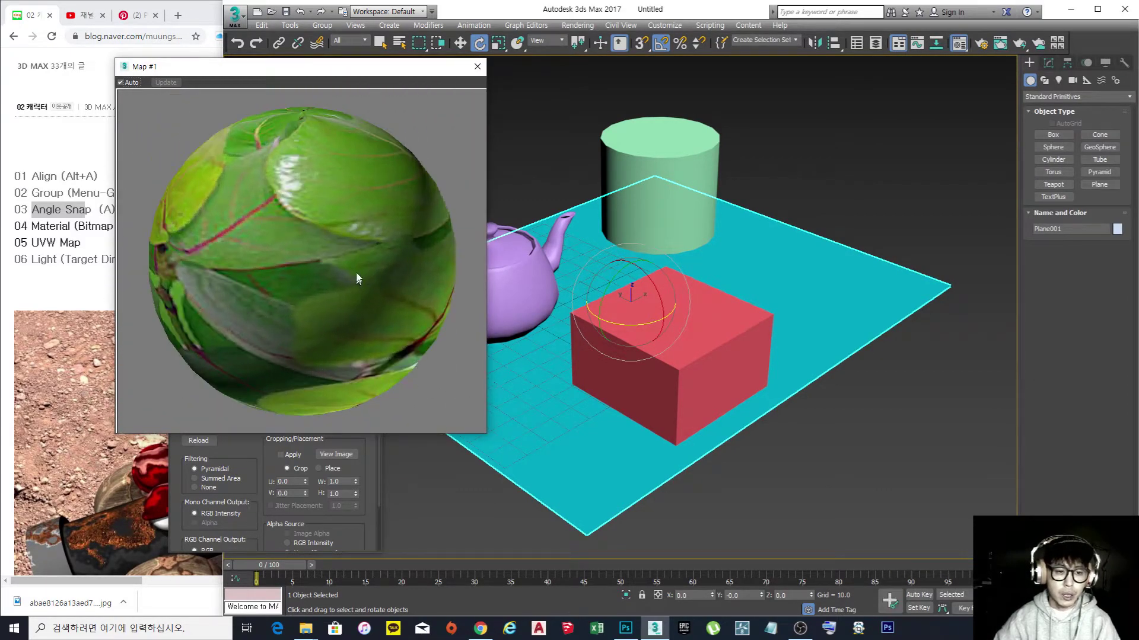
click(478, 67)
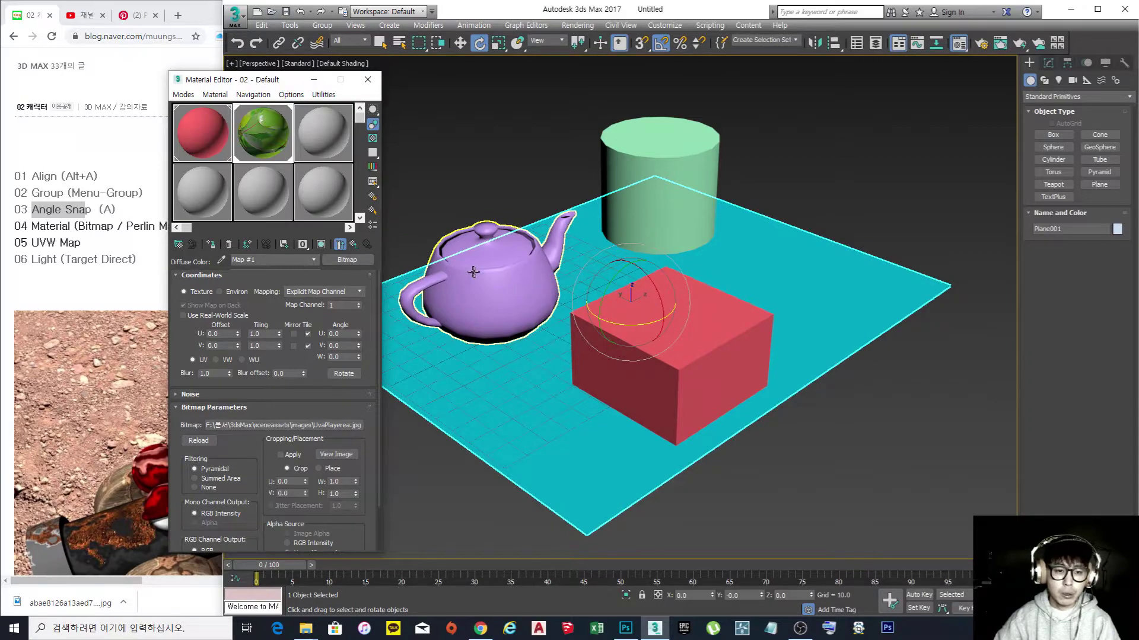
- Show the leaf bitmap on the ground plane in the viewport, switching its display off and on repeatedly to compare
click(321, 245)
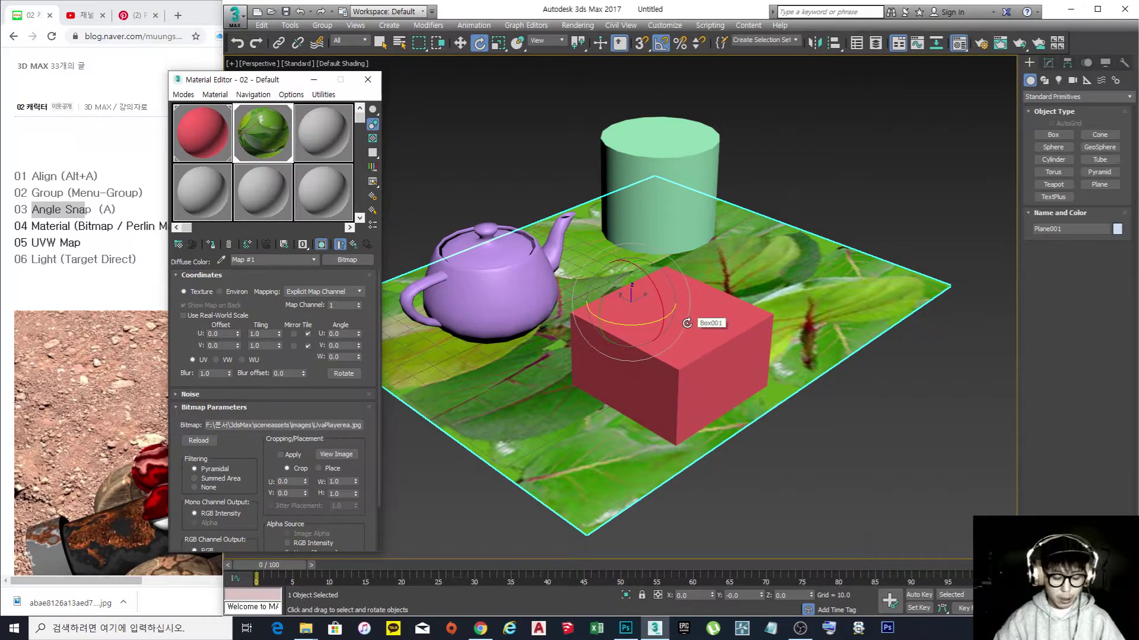
scroll(775, 368, up, 2)
mouse_move(774, 370)
alt+middle_down()
mouse_move(795, 368)
mouse_move(769, 360)
alt+middle_up()
click(321, 244)
click(321, 245)
click(321, 244)
click(321, 245)
click(321, 244)
click(320, 244)
click(320, 244)
click(320, 244)
scroll(709, 332, up, 4)
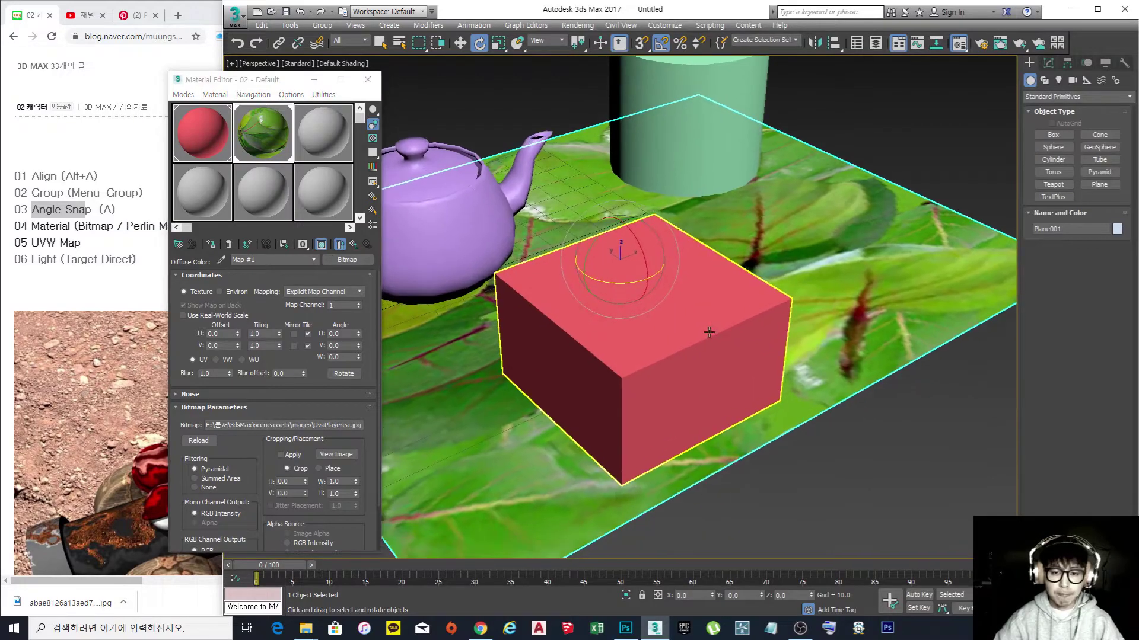
scroll(710, 332, down, 5)
alt+middle_drag(673, 331, 641, 347)
scroll(642, 346, up, 3)
scroll(632, 352, down, 3)
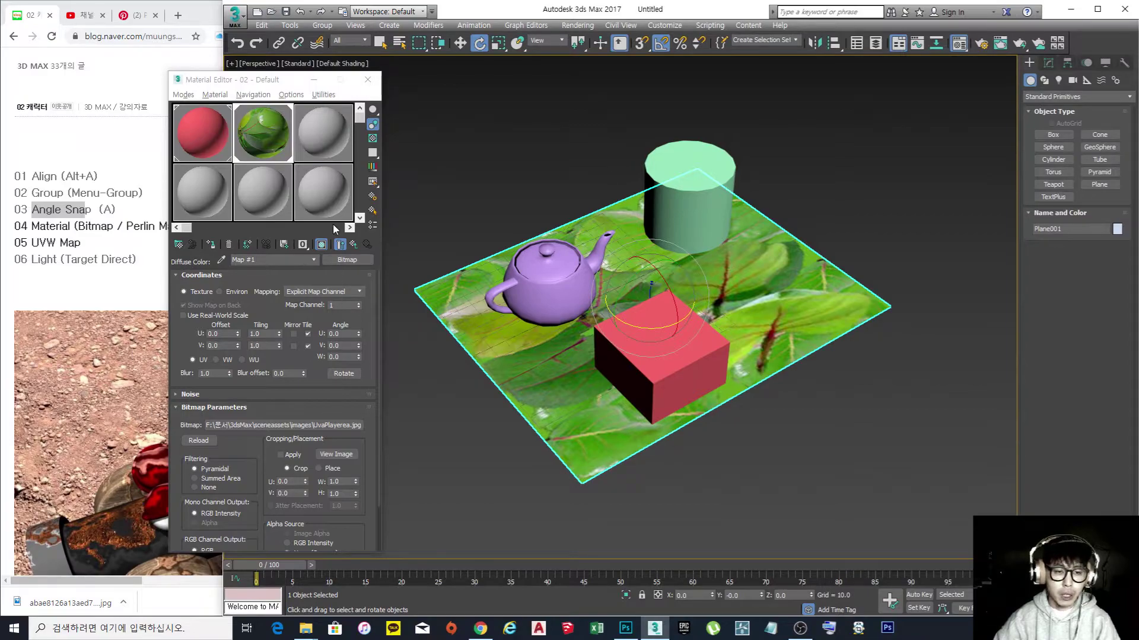
- Compare the unused 03 - Default material with 02 - Default, and review the settings of the latter's diffuse bitmap
click(314, 125)
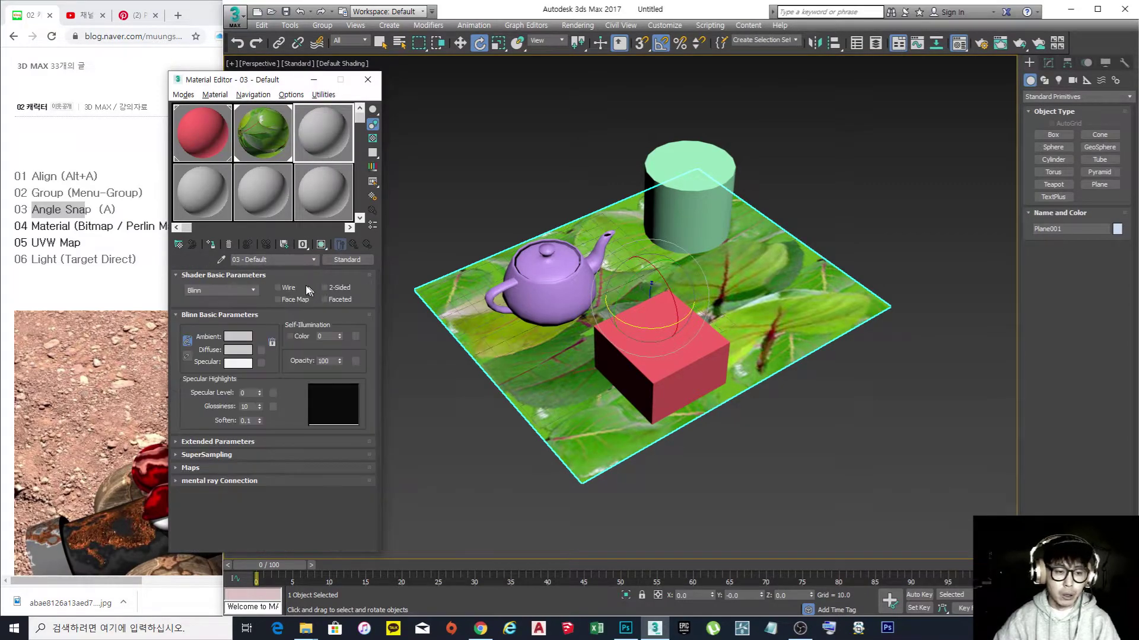
click(257, 138)
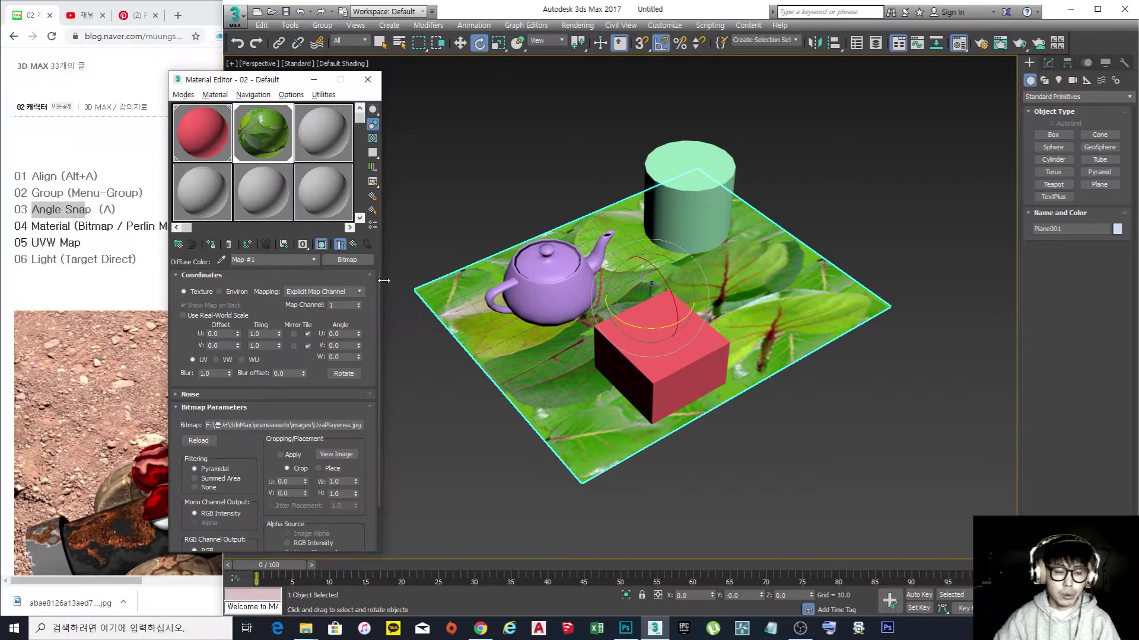
click(354, 244)
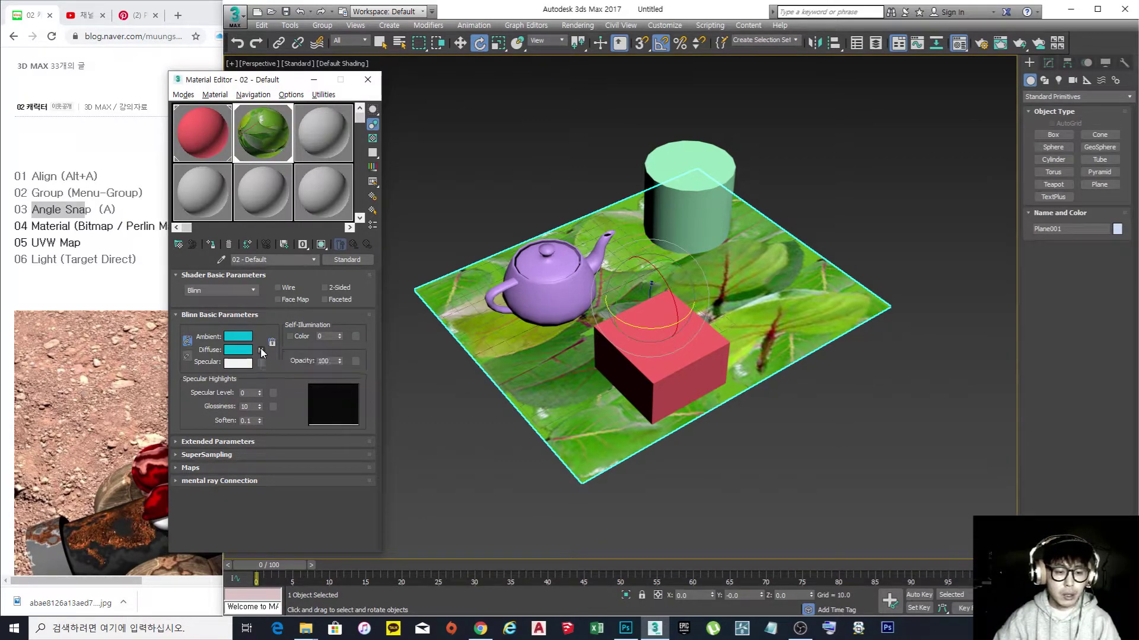
click(261, 350)
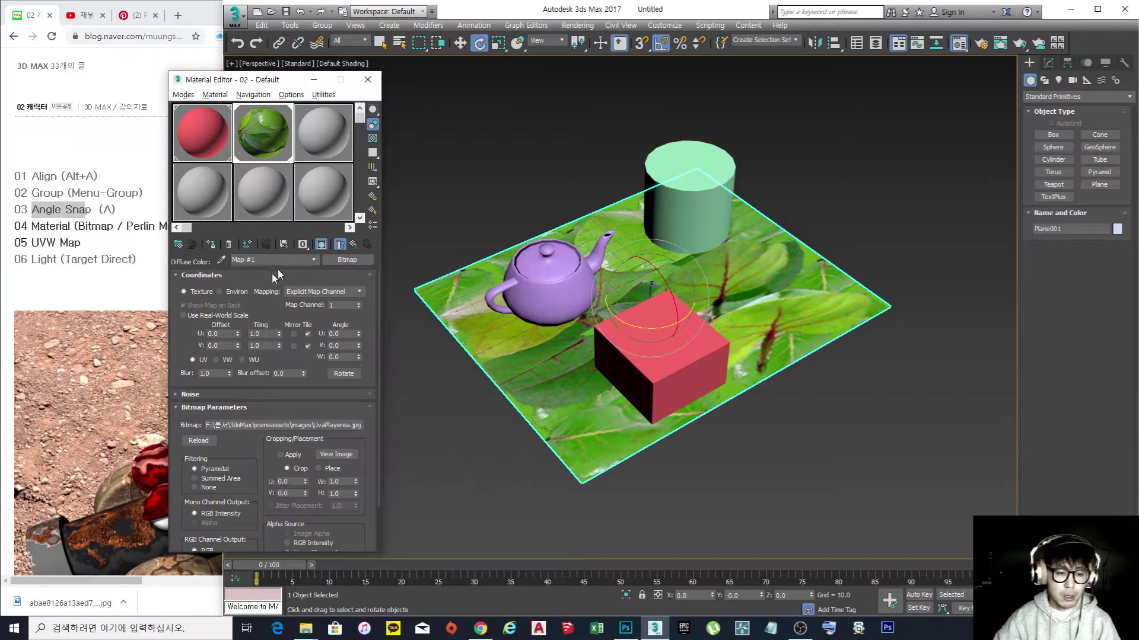
click(353, 245)
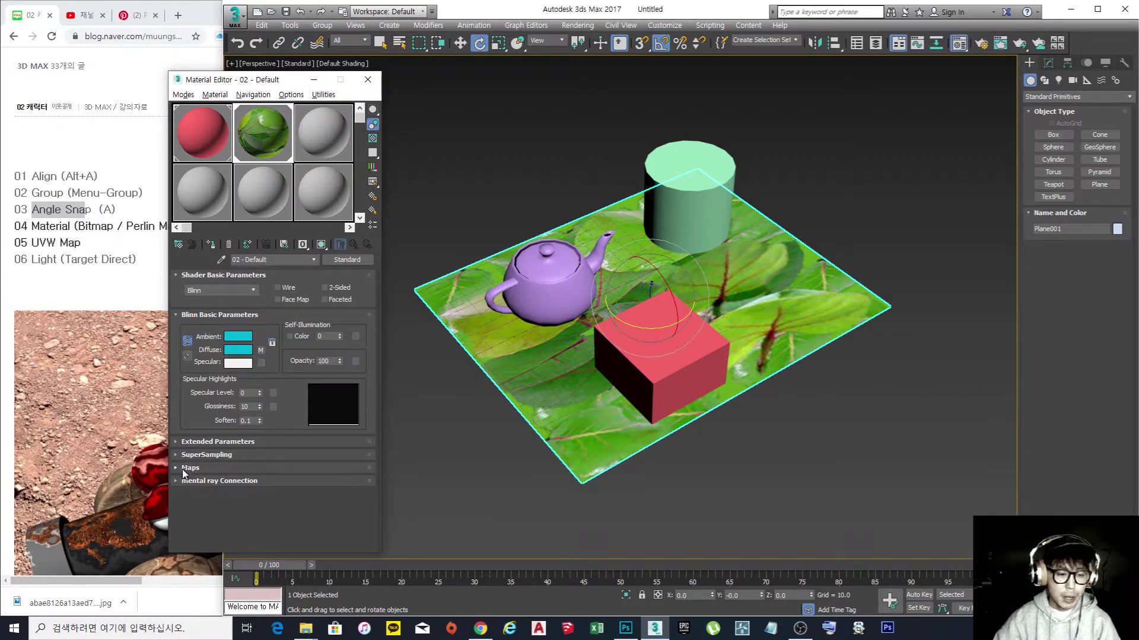
- Expand the Maps section of the 02 - Default material and inspect its Diffuse Color map entry
drag(263, 83, 273, 22)
click(193, 408)
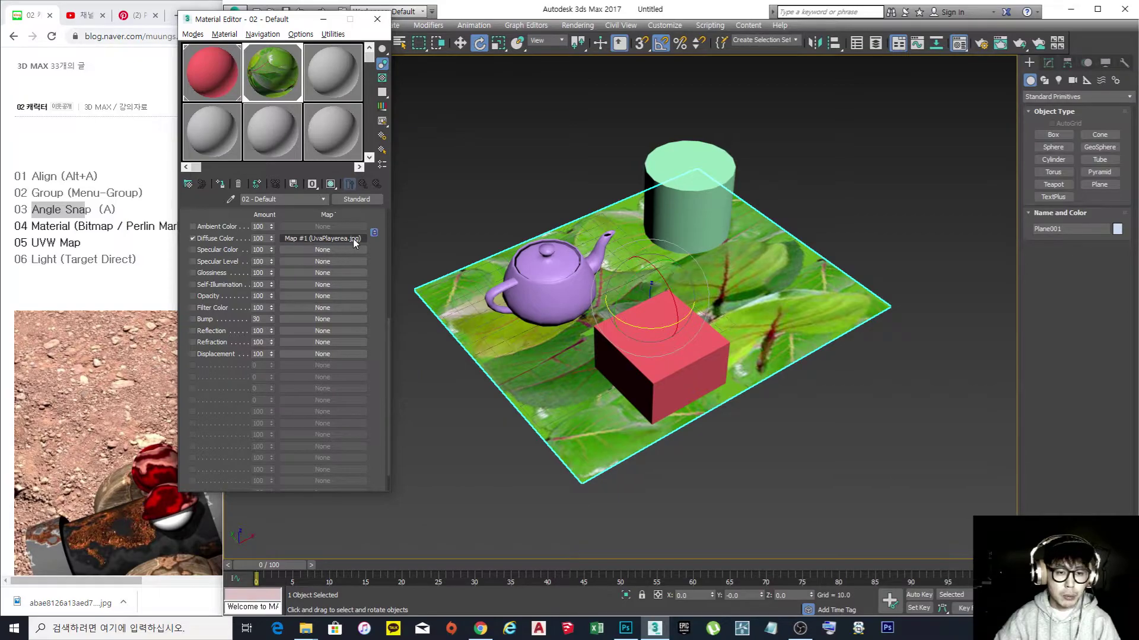
click(321, 239)
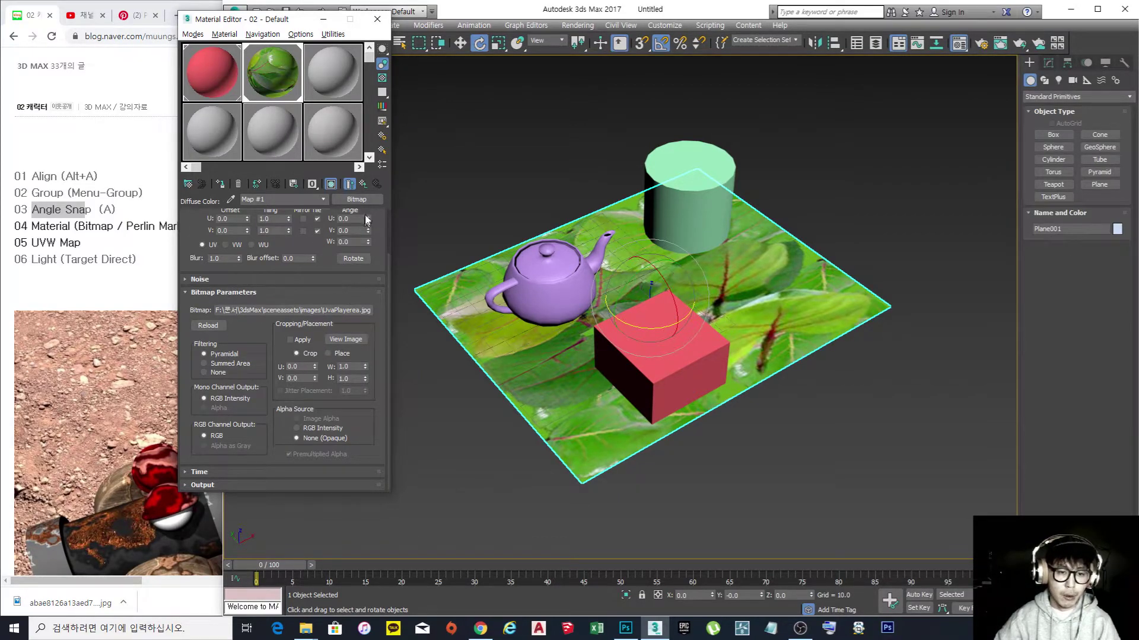
click(364, 185)
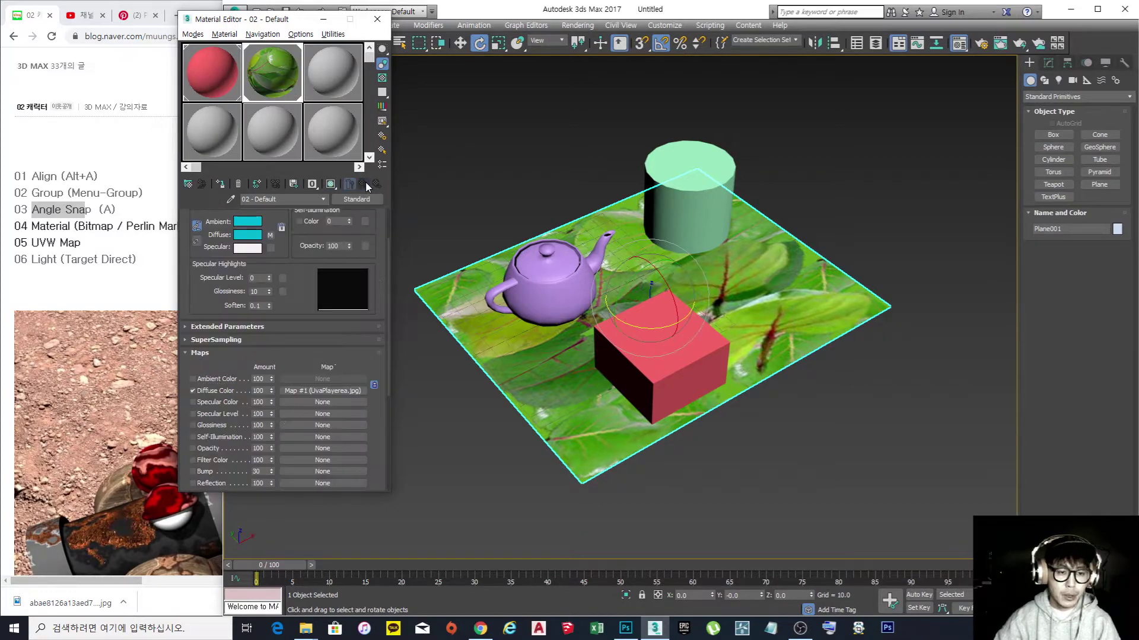
- Clear the diffuse map of the 02 - Default material and reassign the bitmap UvaPlayerea.jpg to it
right_click(270, 237)
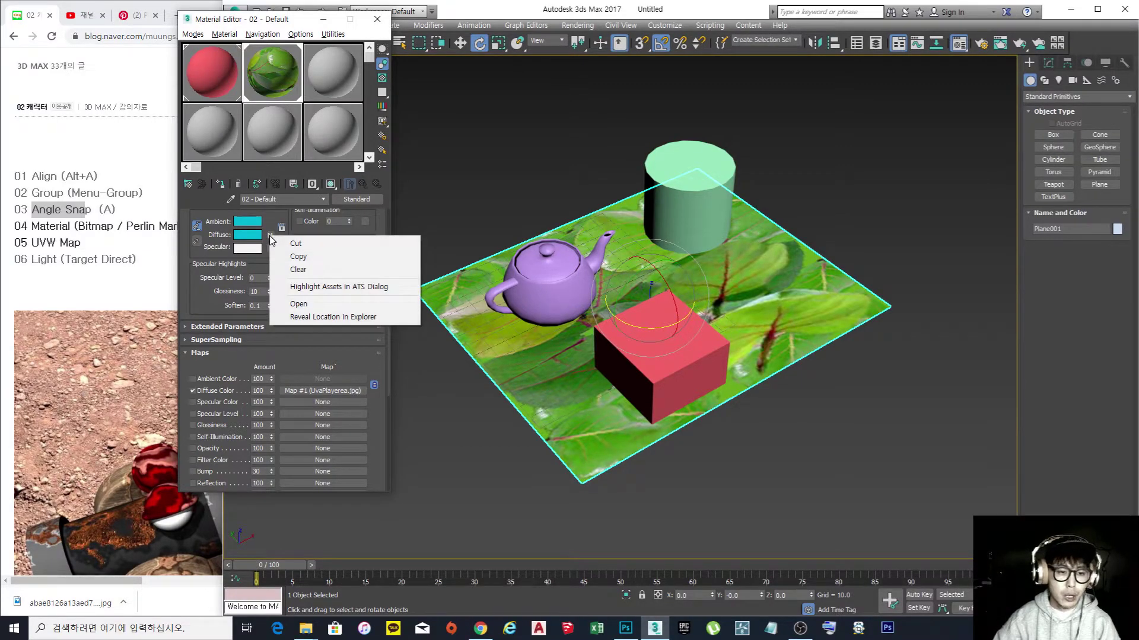
click(299, 270)
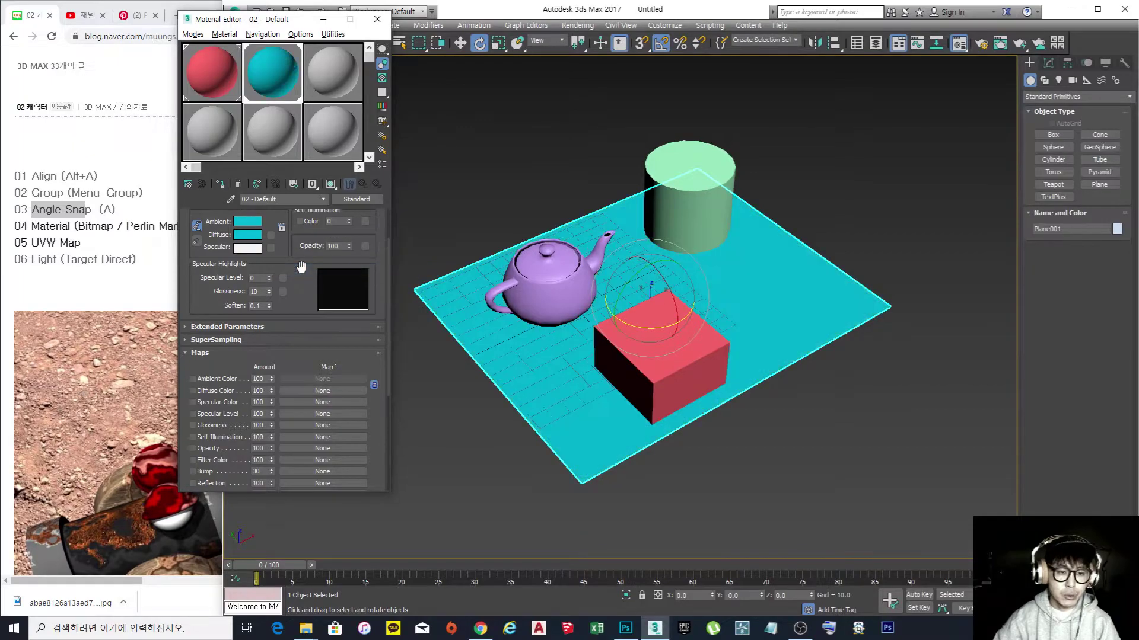
click(271, 236)
double_click(457, 179)
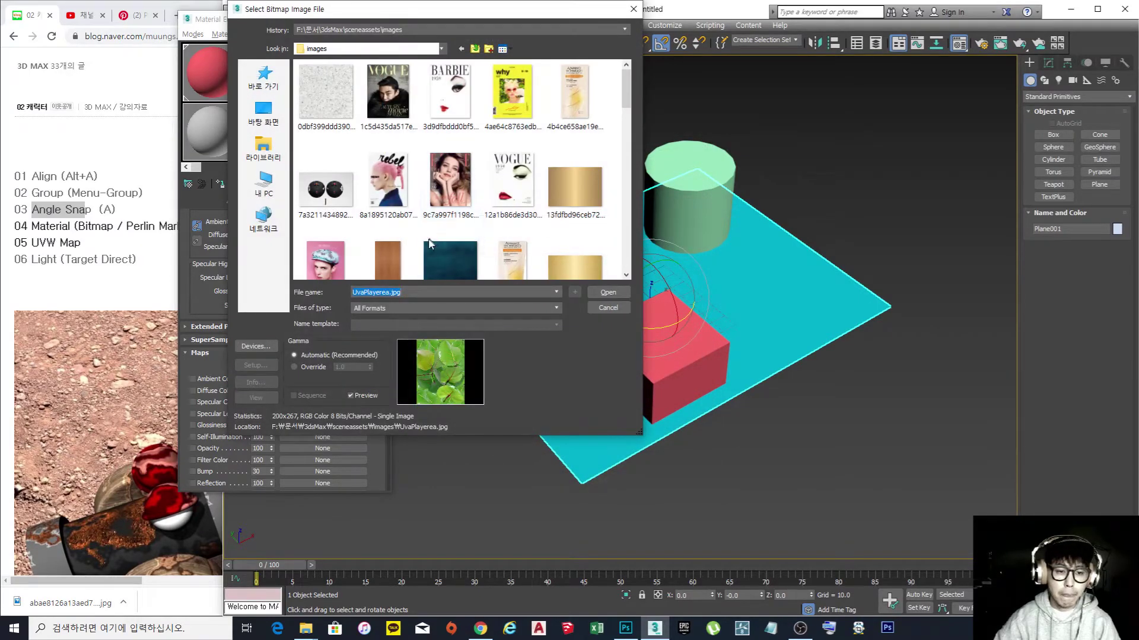
drag(625, 94, 623, 233)
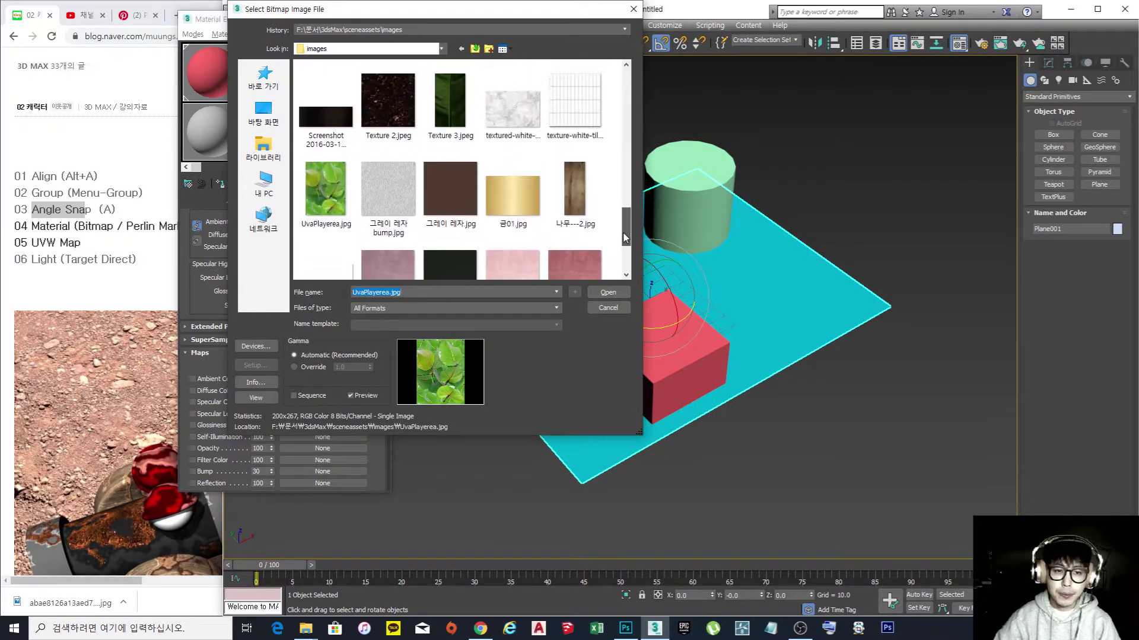
double_click(336, 204)
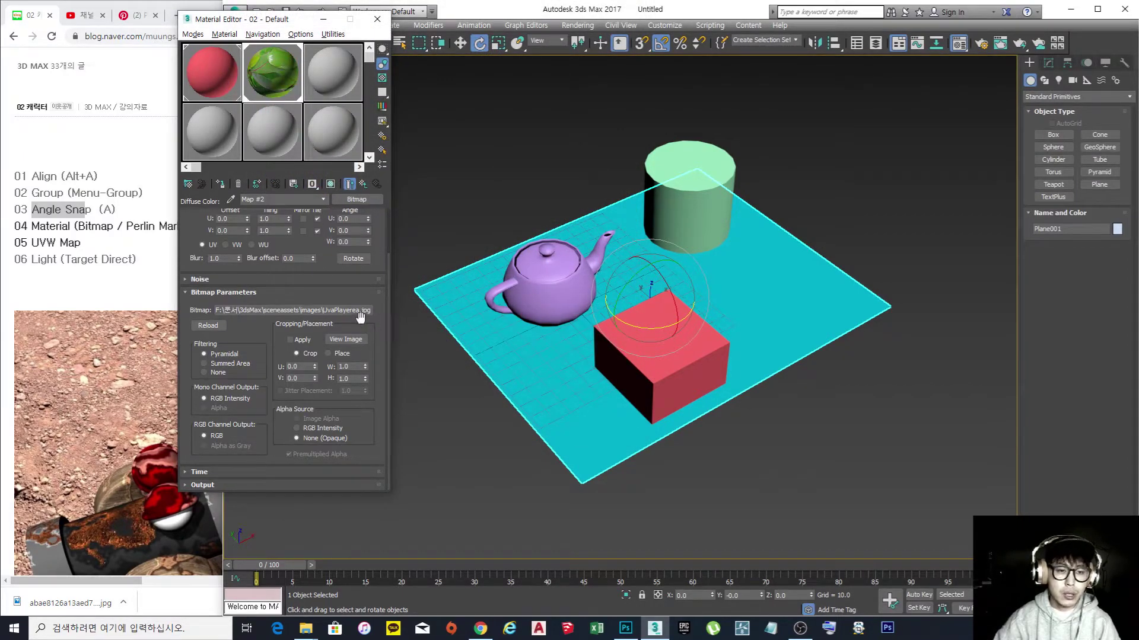
click(363, 185)
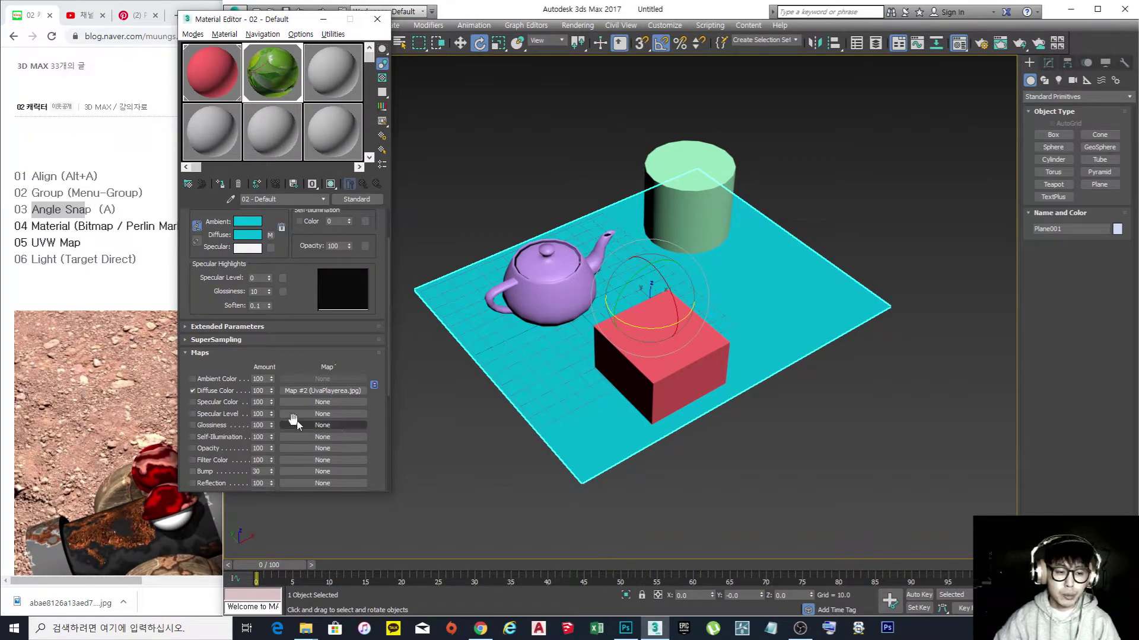
- Switch the Diffuse Color map of the 02 - Default material off and on to compare bitmap and plain color
click(192, 391)
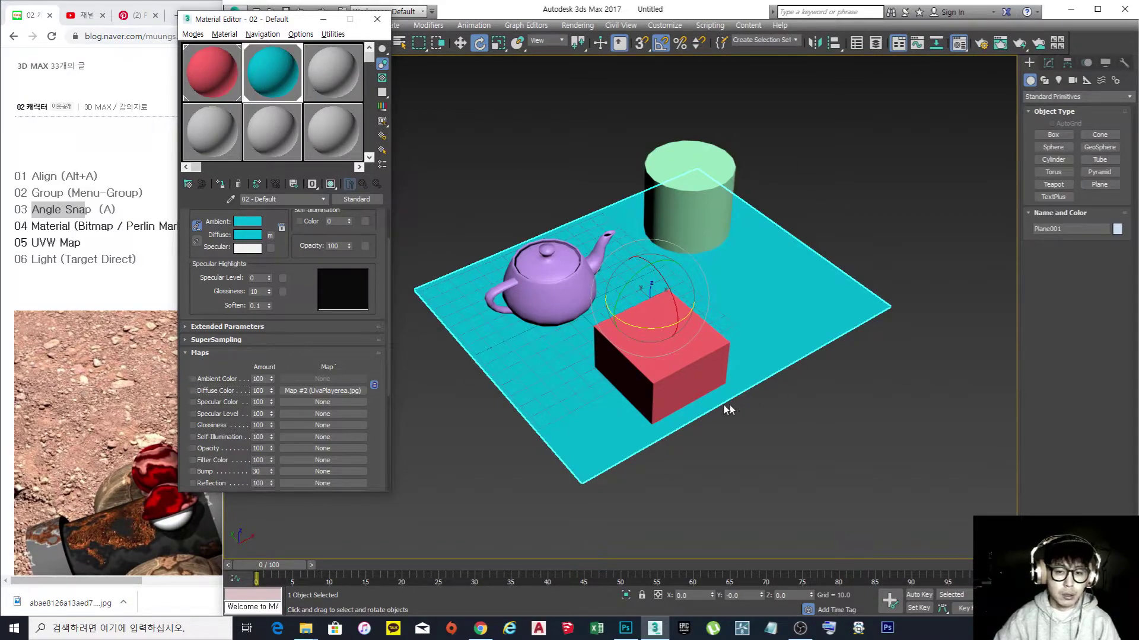
click(192, 391)
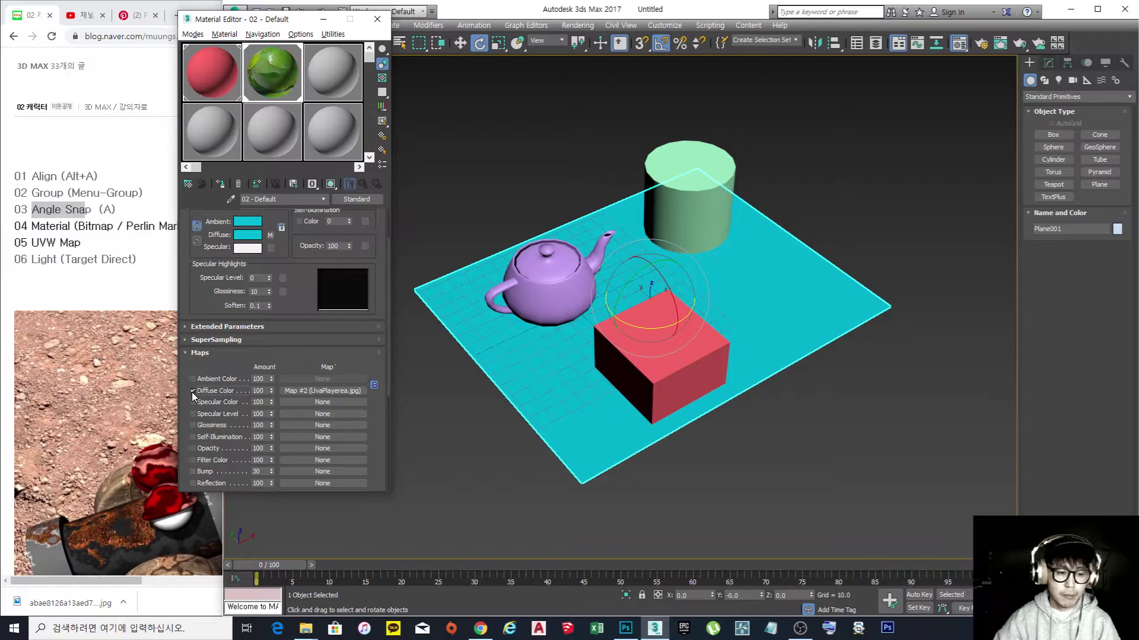
click(192, 391)
click(192, 391)
click(192, 392)
- Show the diffuse bitmap on the plane in the viewport and toggle the Diffuse Color map to compare the results
click(331, 185)
click(192, 391)
click(196, 391)
click(196, 390)
click(196, 390)
click(196, 391)
click(196, 391)
click(193, 390)
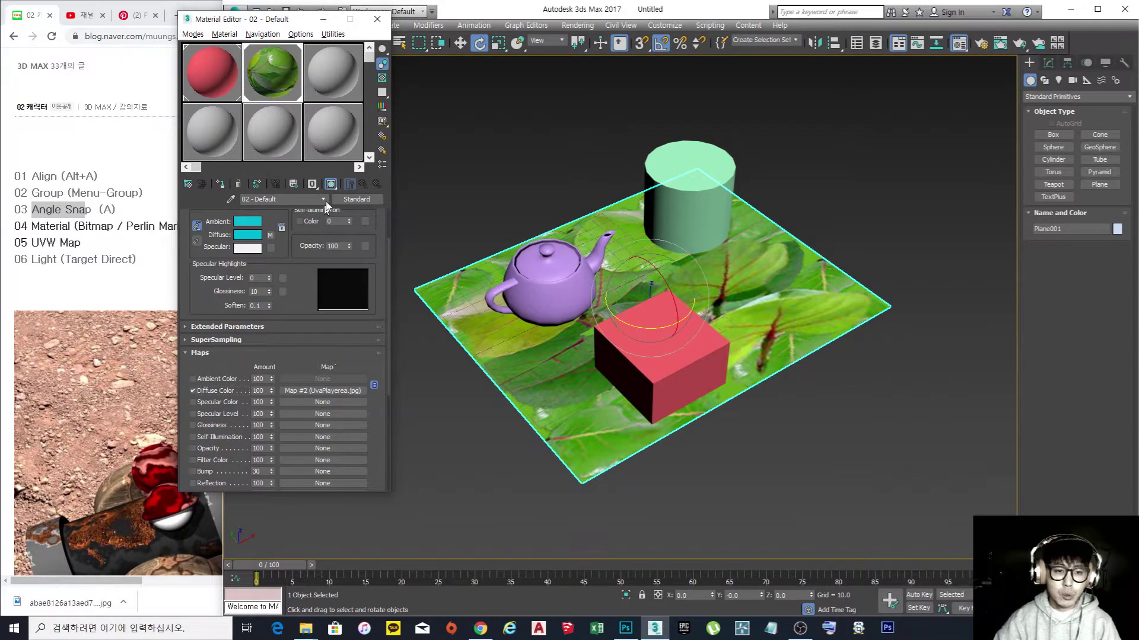
- Turn off the bitmap's viewport display, render the Perspective view and place the render window beside the Material Editor
click(331, 183)
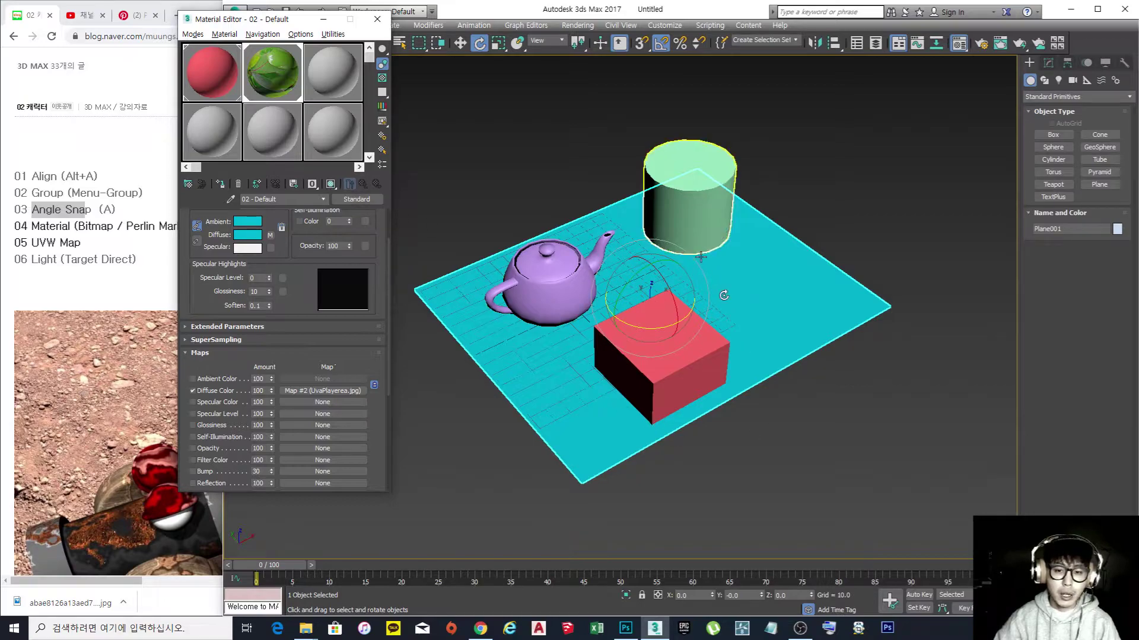
middle_drag(662, 322, 659, 345)
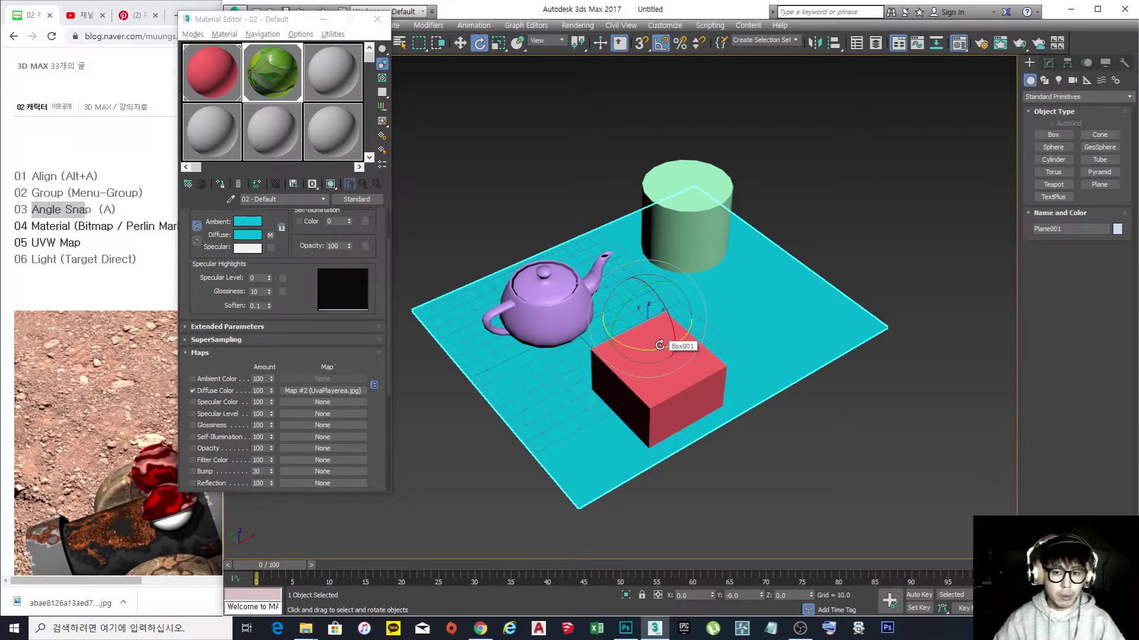
key(shift+q)
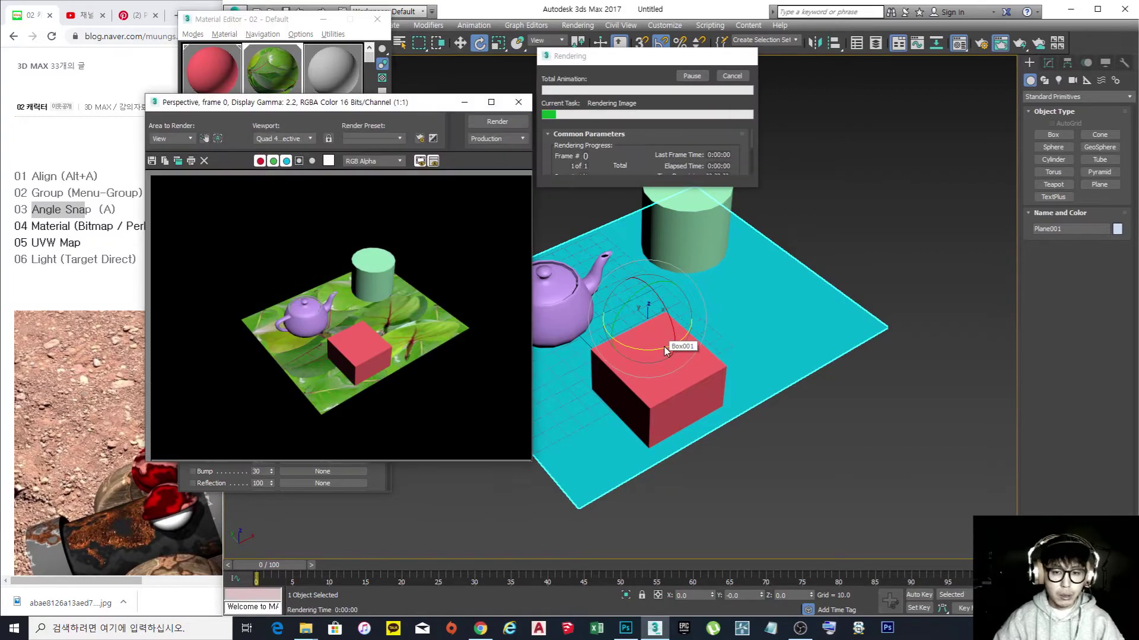
drag(421, 106, 761, 96)
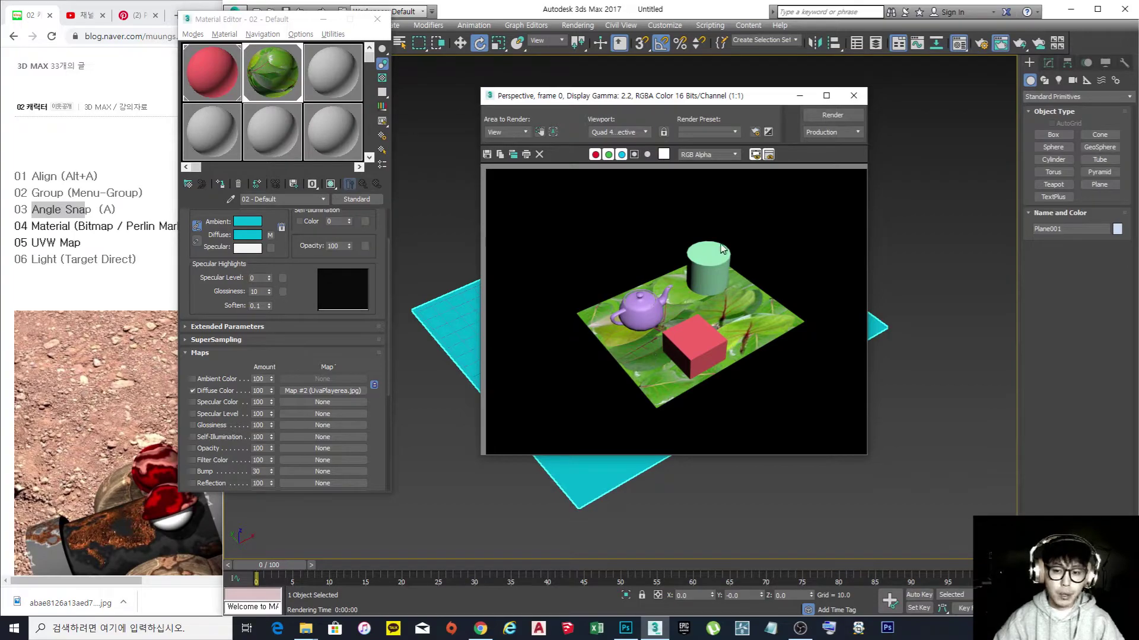
- Turn off the material's Diffuse Color map, re-render the Perspective view with the plain color and close the render window
click(201, 390)
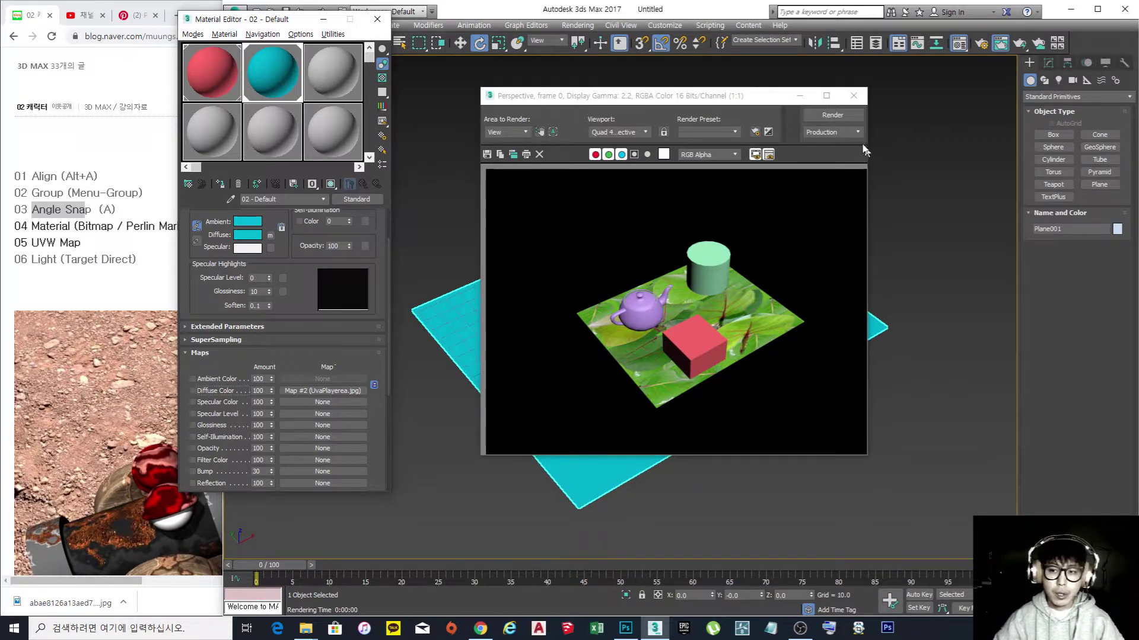
click(835, 116)
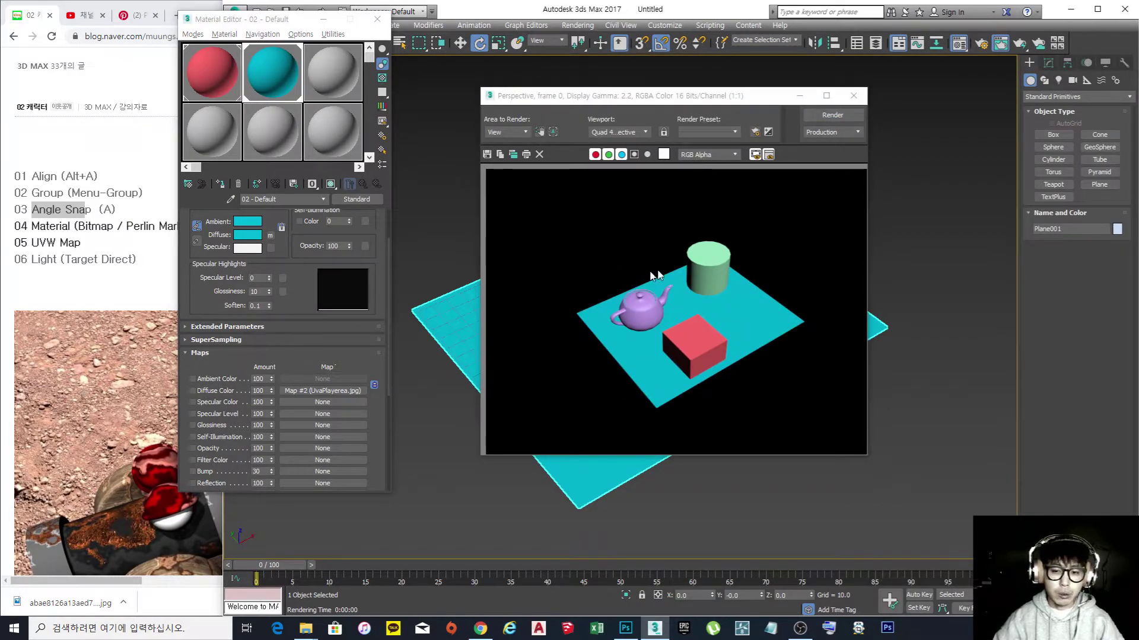
click(854, 97)
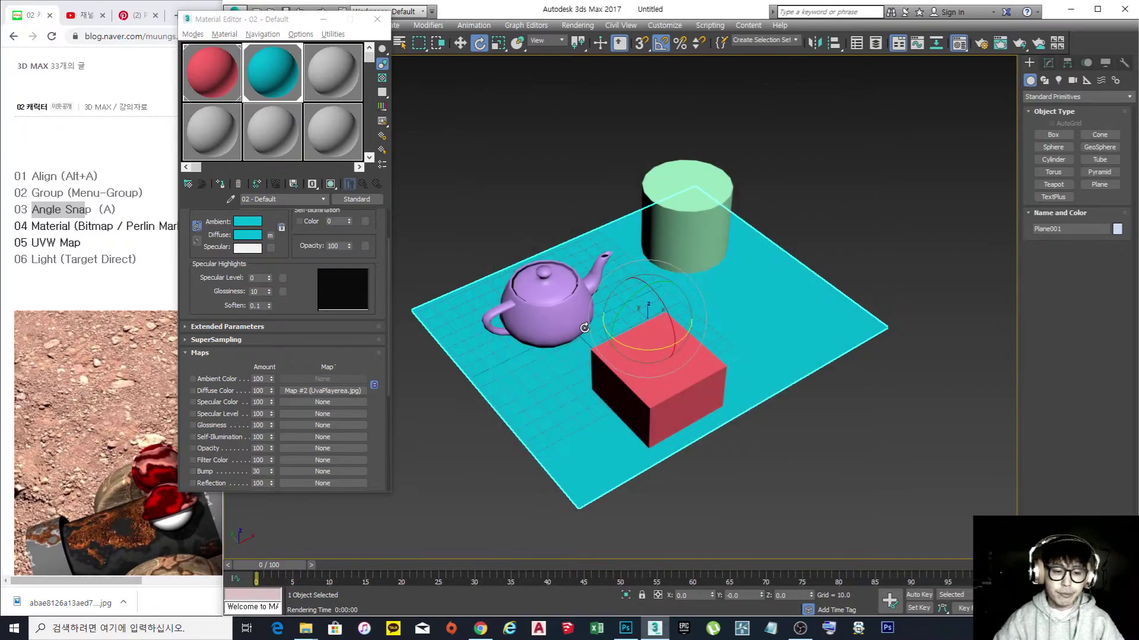
- Turn the Diffuse Color map of the 02 - Default material back on and show it shaded on the plane in the viewport
click(199, 392)
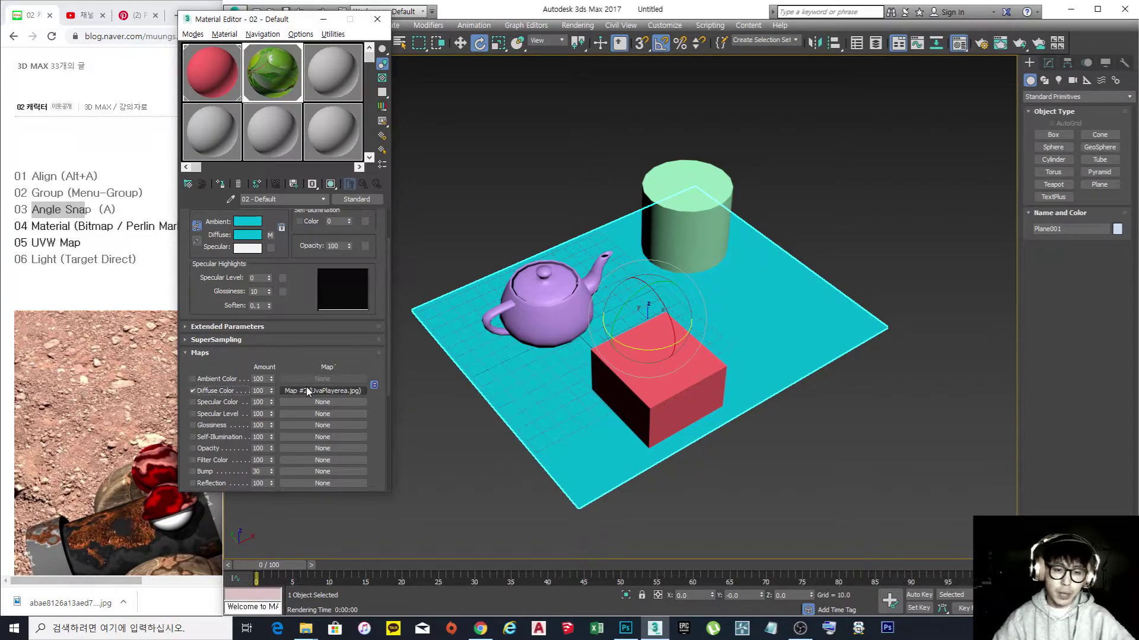
click(331, 183)
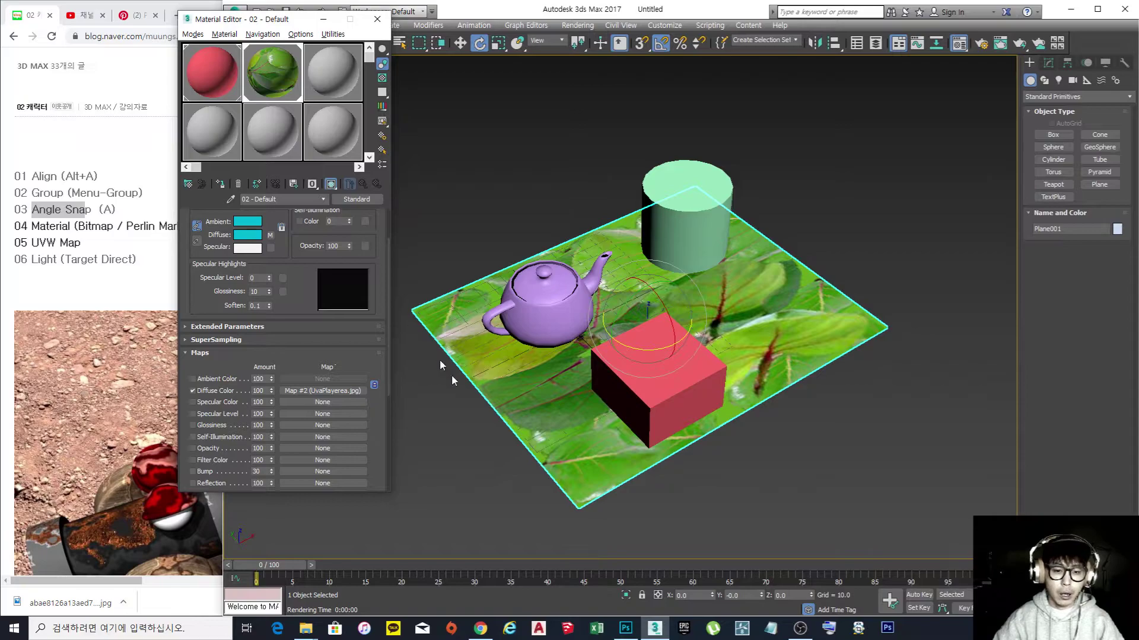
- Replace the diffuse bitmap with the light stone-paving image whose name starts with 631e869c8ccf5 and return to the parent material
click(332, 390)
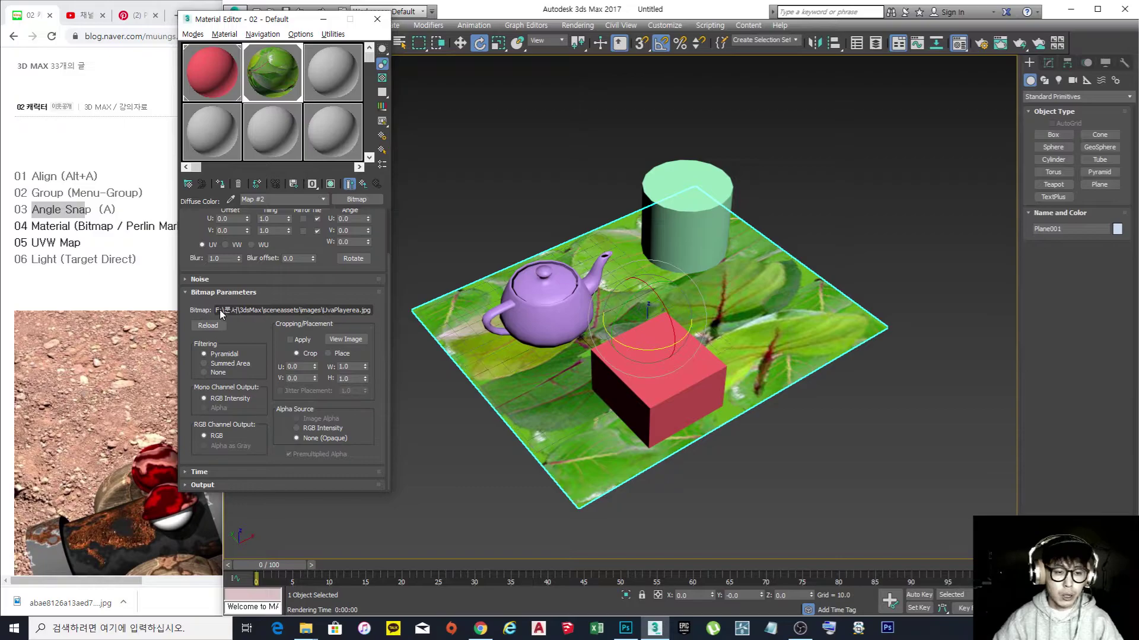
click(330, 310)
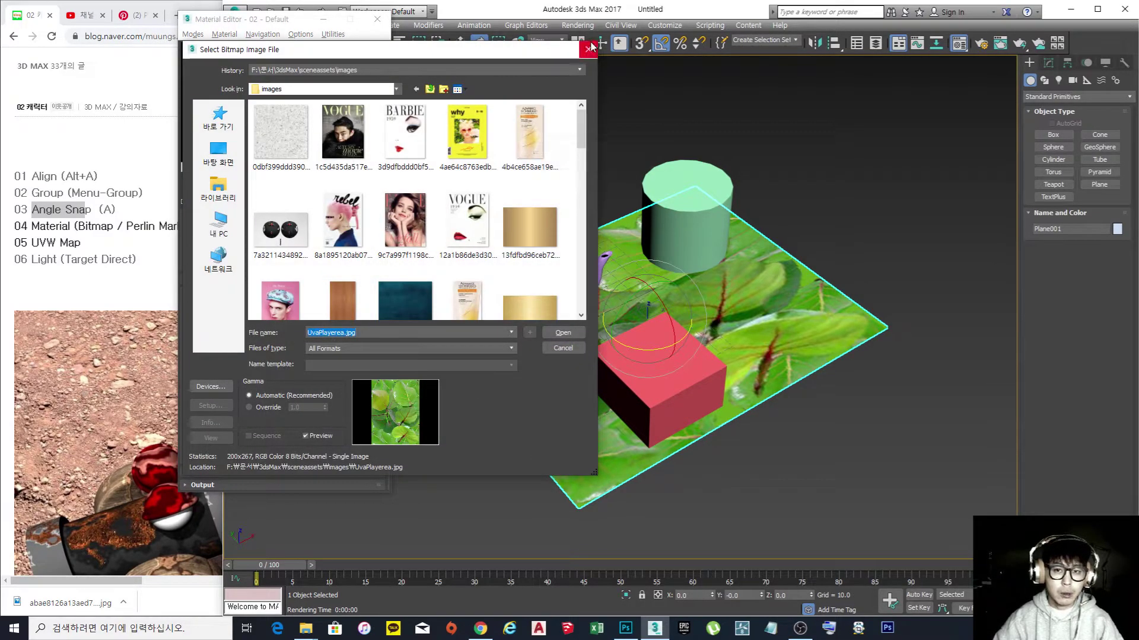
click(588, 49)
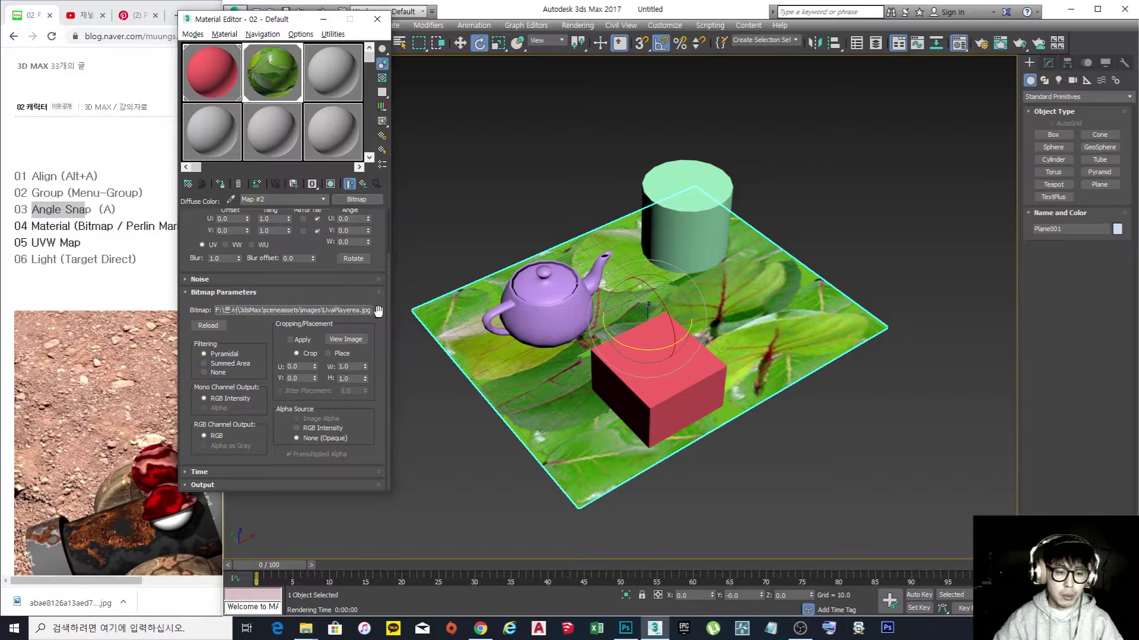
click(364, 310)
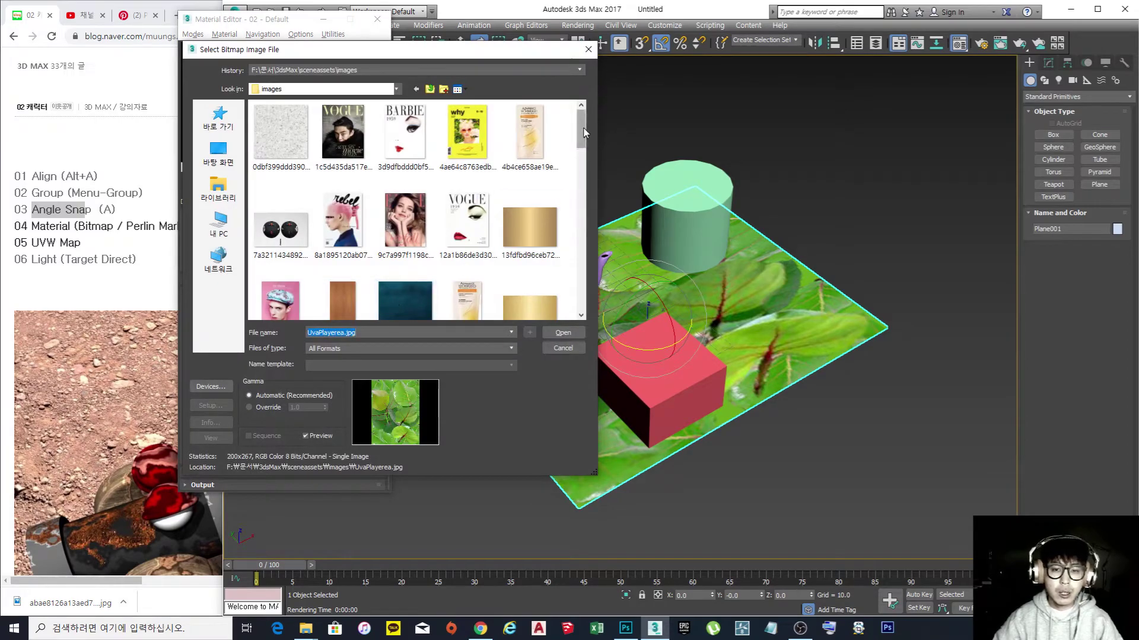
drag(580, 130, 577, 166)
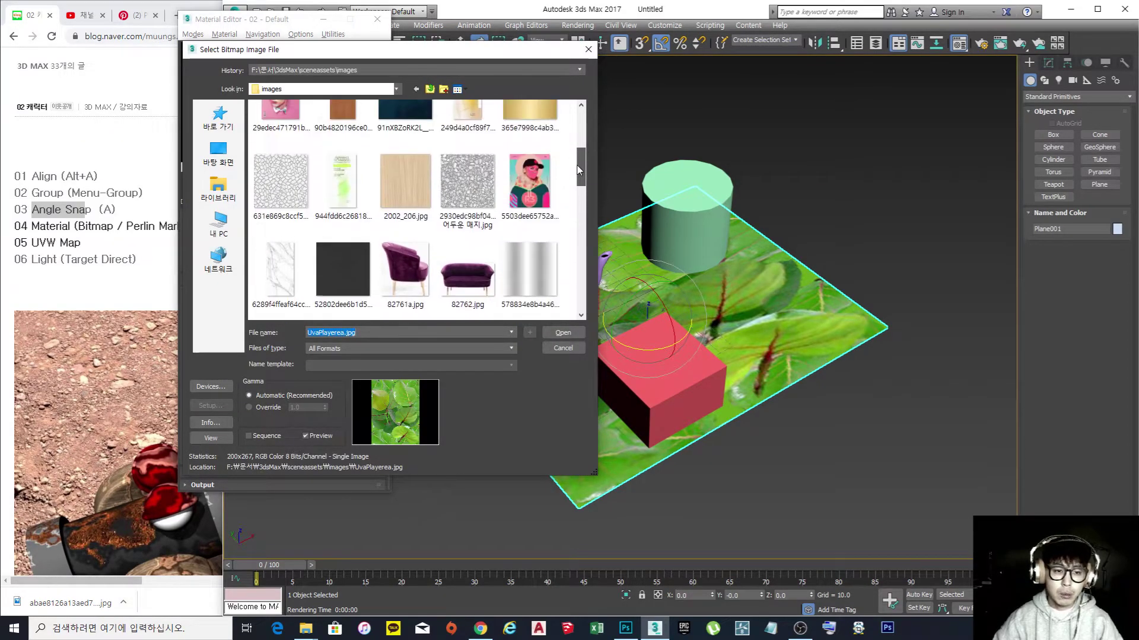
click(277, 193)
click(561, 333)
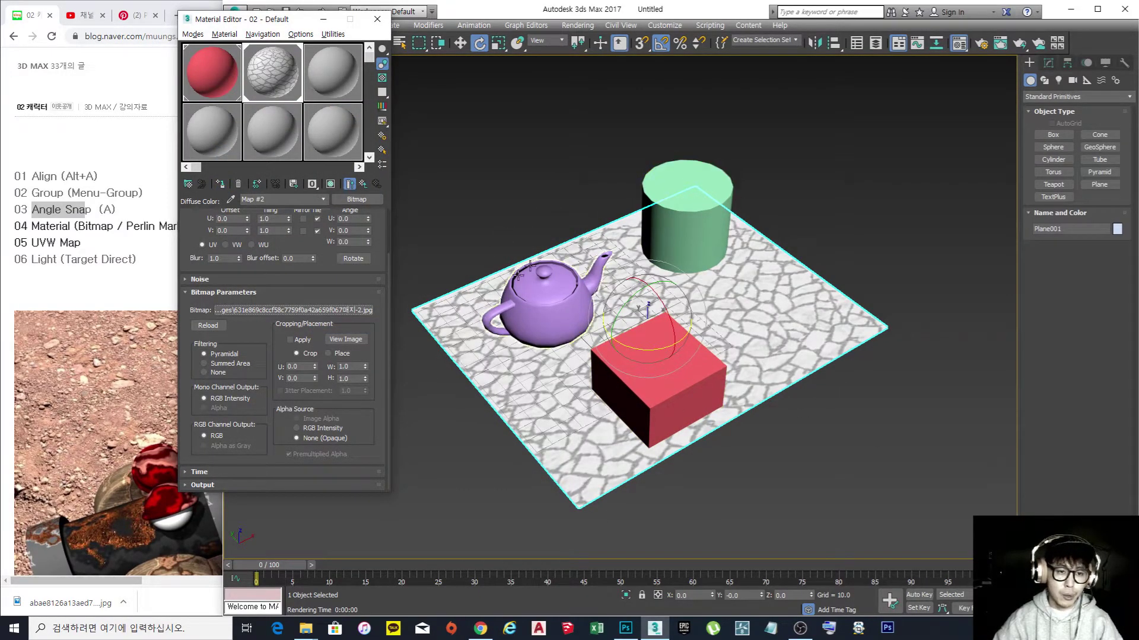
click(363, 184)
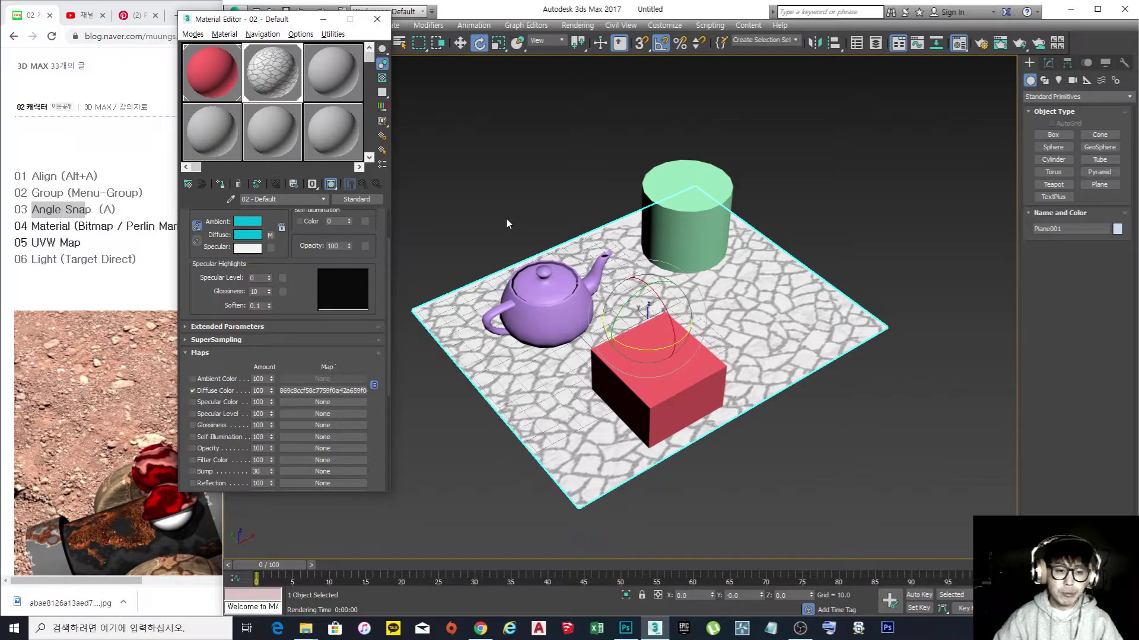
- Examine the stone pattern on the plane and the tiling and coordinate settings of its diffuse bitmap
scroll(632, 244, up, 5)
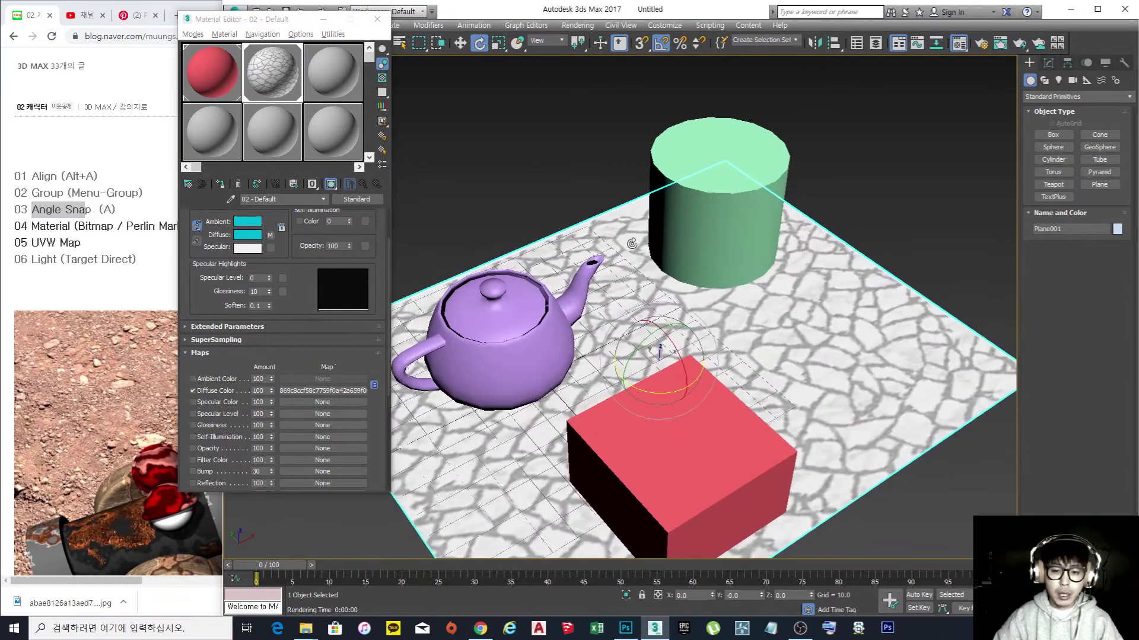
scroll(632, 244, down, 5)
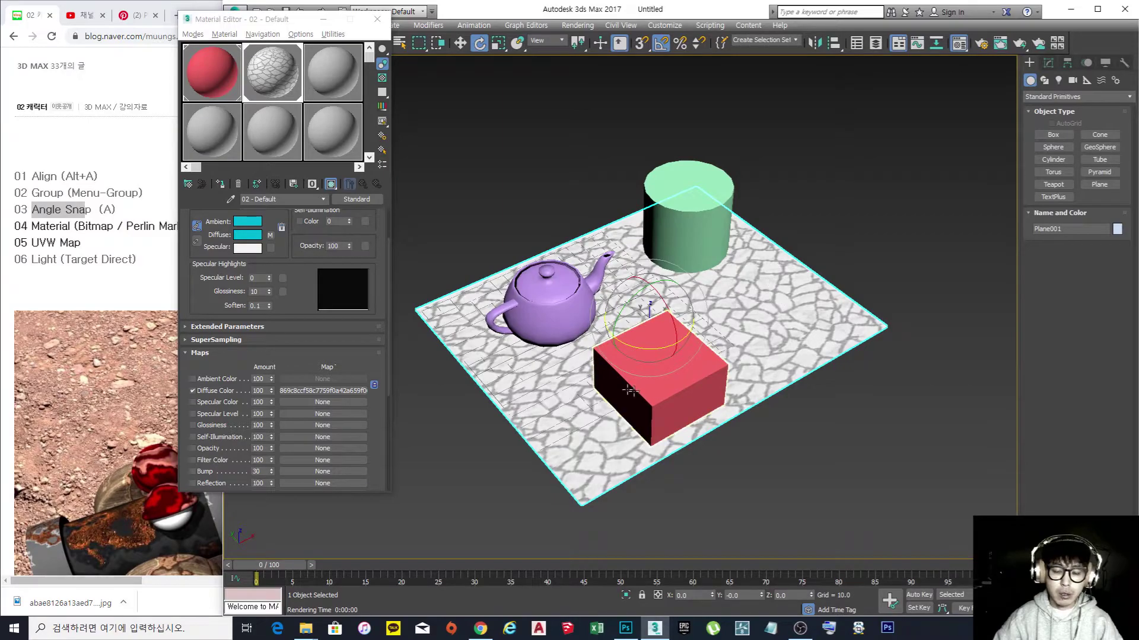
alt+middle_drag(704, 376, 688, 384)
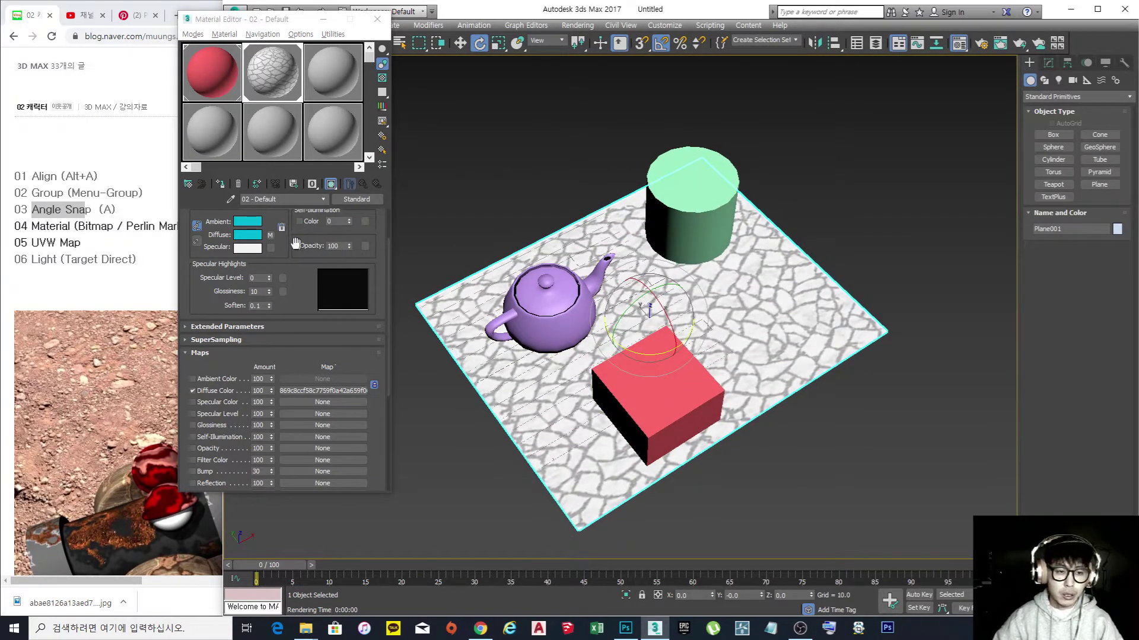
click(270, 235)
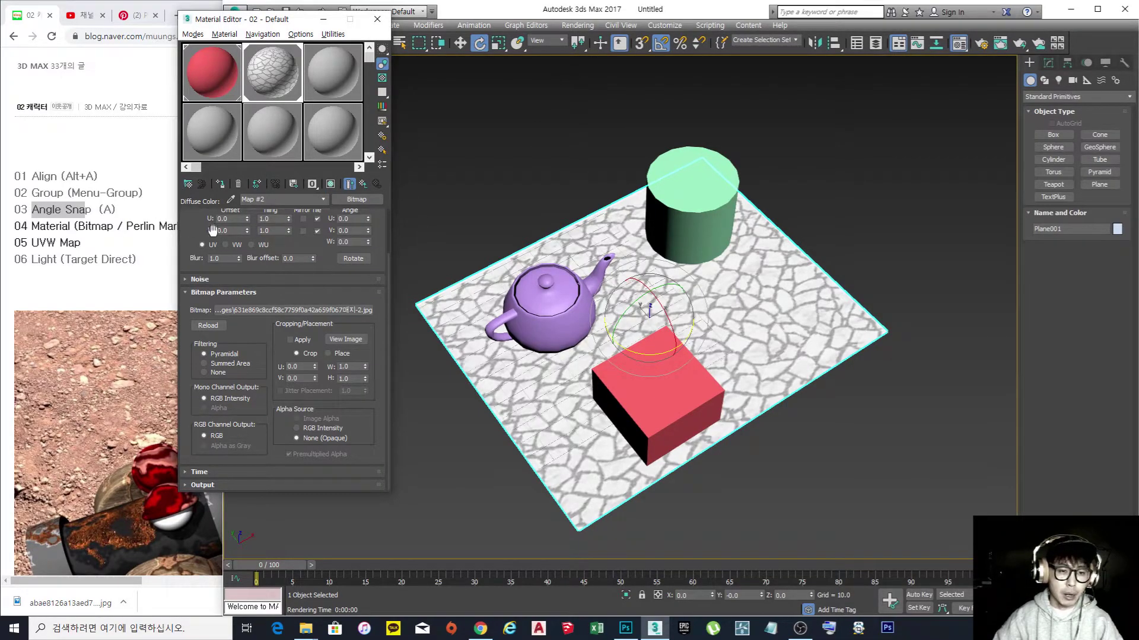
drag(388, 266, 390, 229)
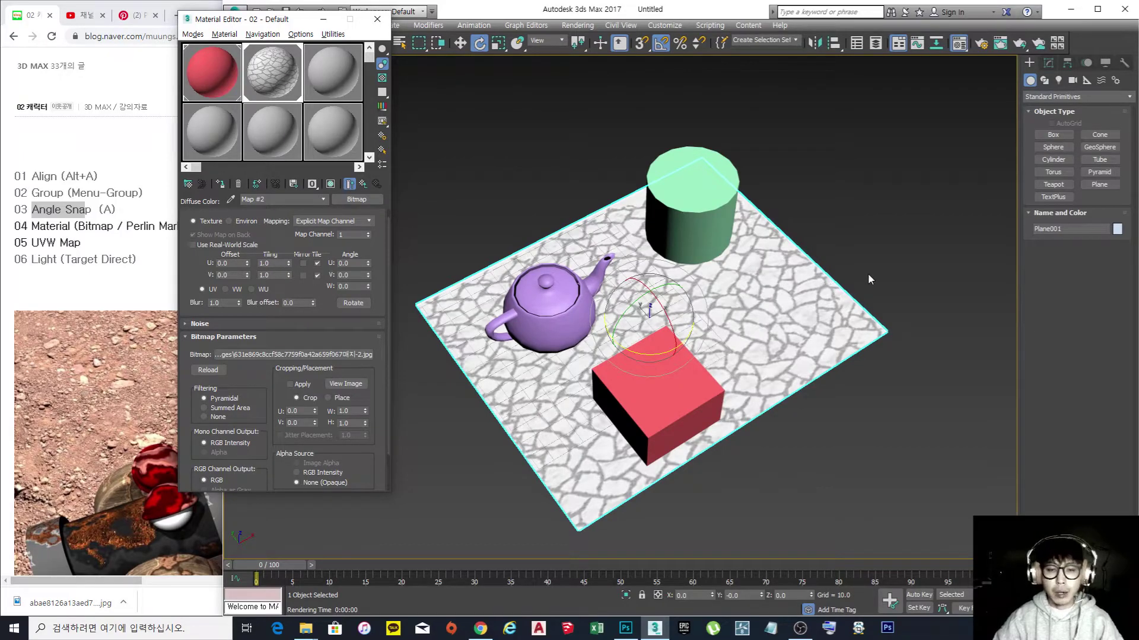
- Mark the UVW Map item in the browser notes and add a UVW Map modifier to the plane
drag(32, 242, 82, 245)
click(509, 178)
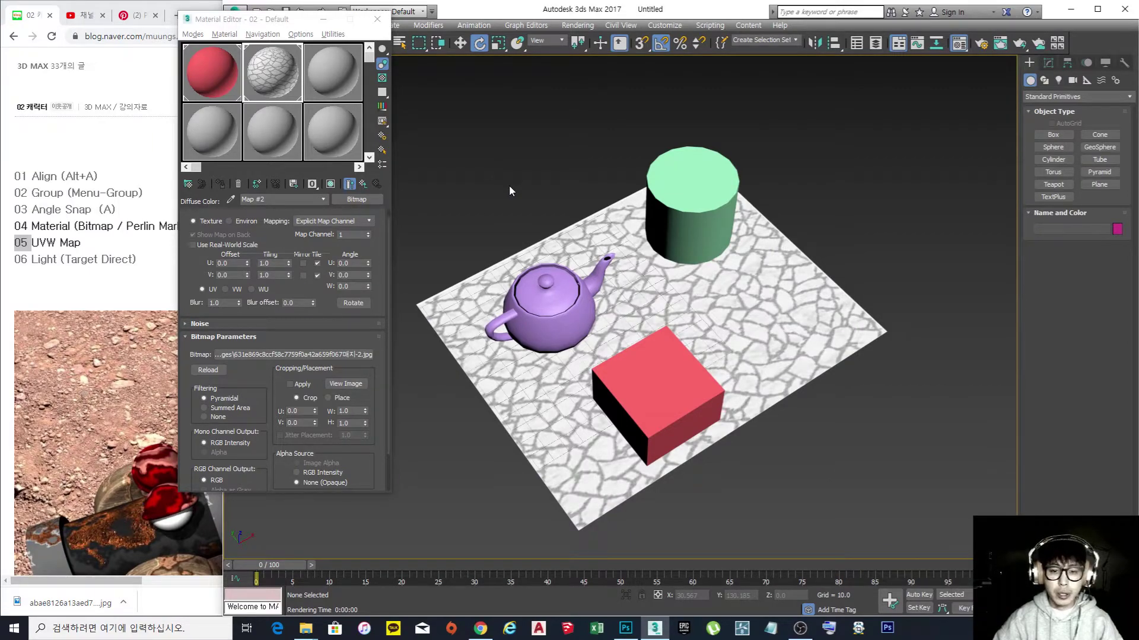
middle_drag(573, 265, 568, 252)
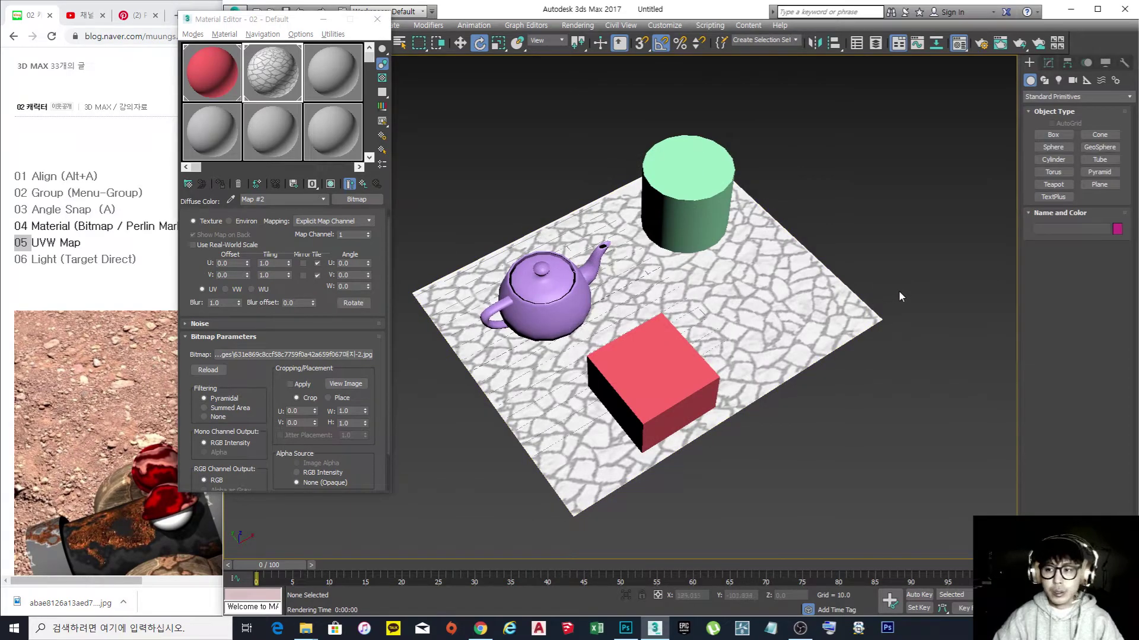
click(800, 289)
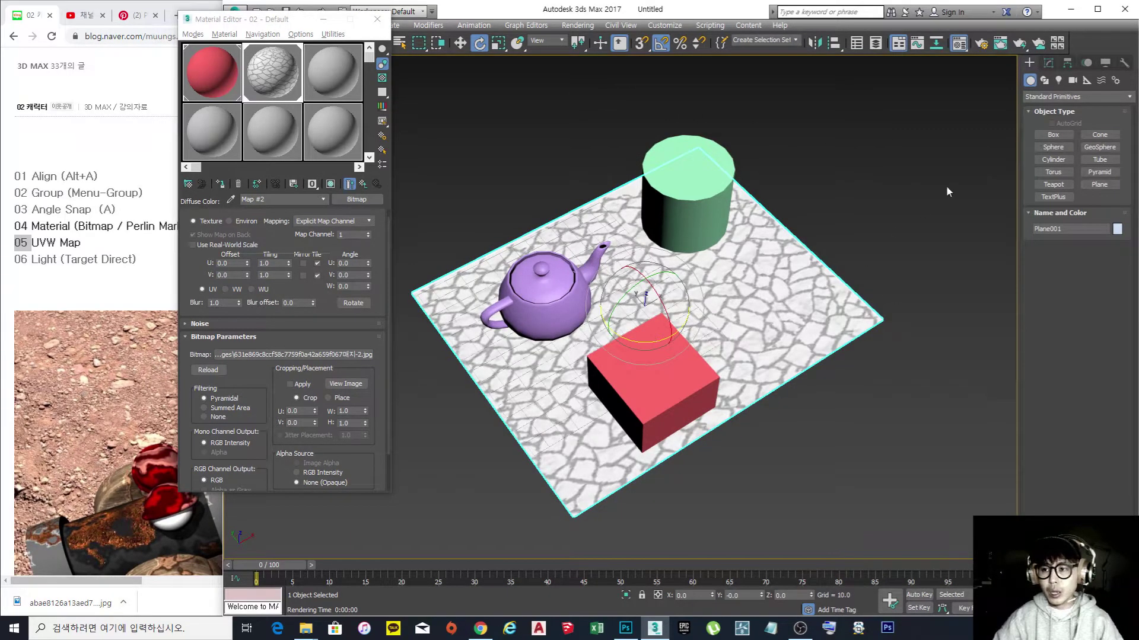
click(1047, 63)
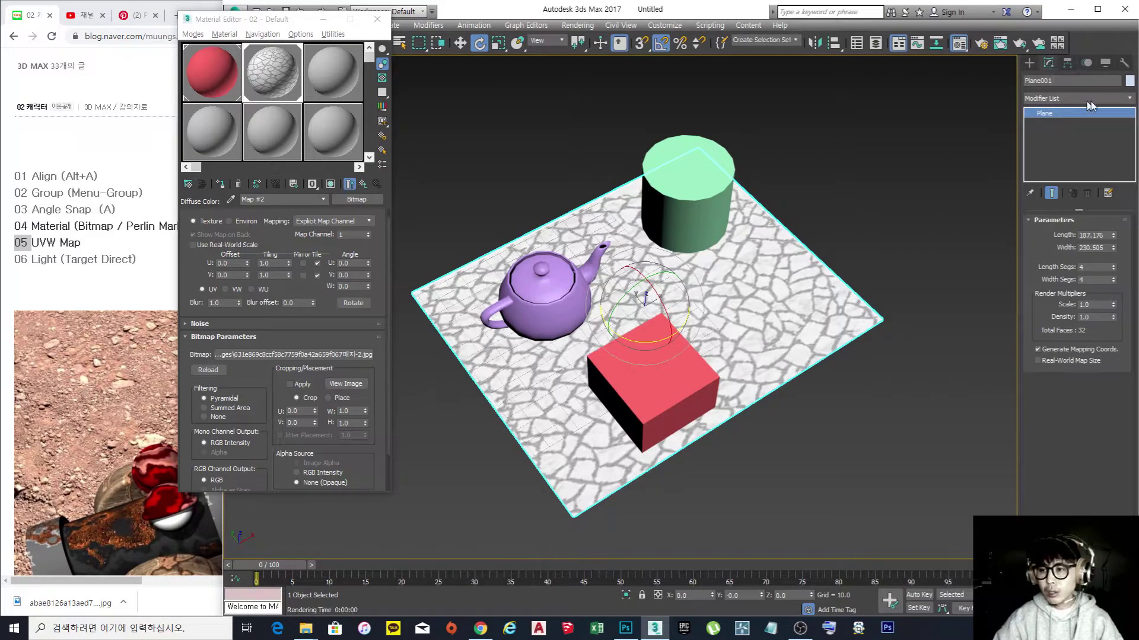
click(1040, 100)
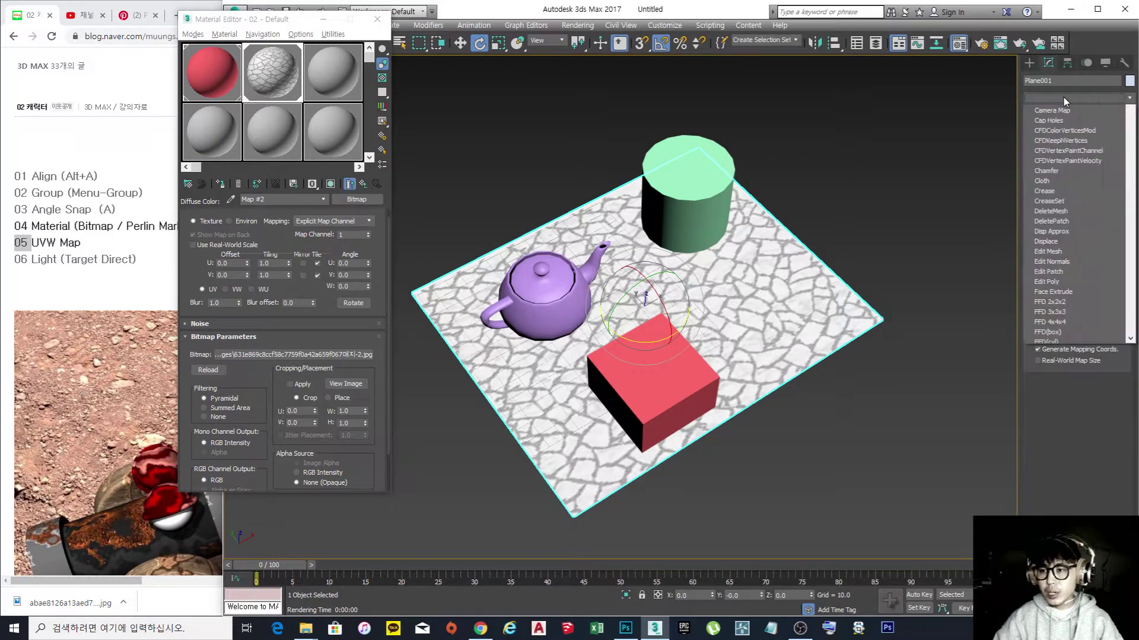
drag(1130, 135, 1134, 409)
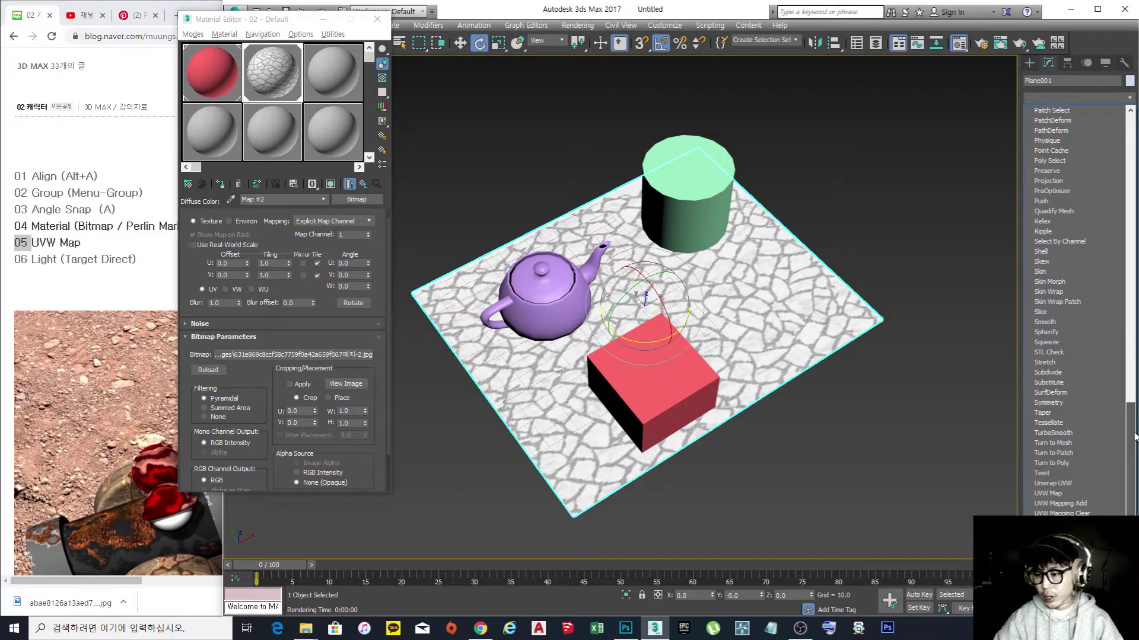
click(1045, 494)
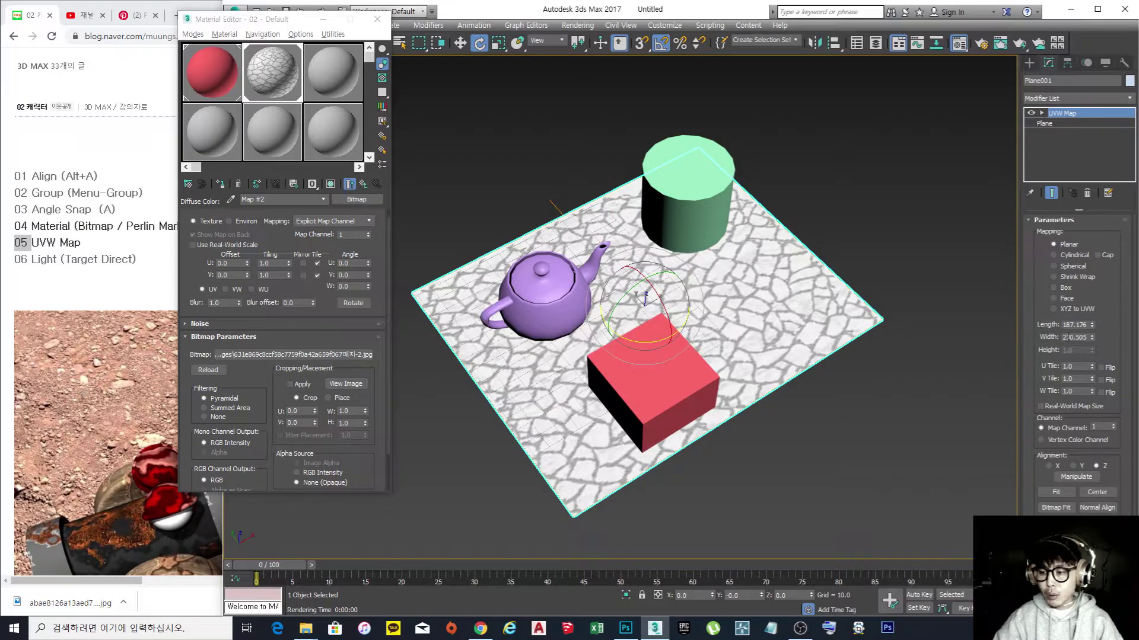
- Try a UVW mapping length of about 243.5 and width of about 180.4, and view the source bitmap to compare its proportions
mouse_move(1092, 326)
mouse_down()
mouse_move(1099, 206)
mouse_move(1094, 354)
mouse_move(1092, 324)
mouse_up()
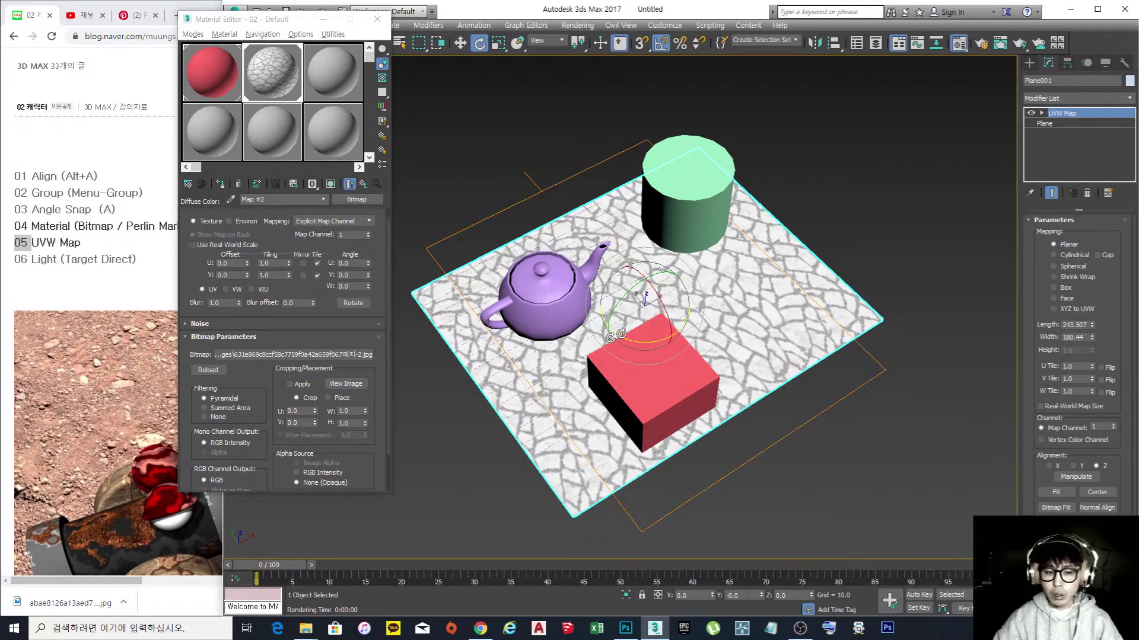
click(346, 385)
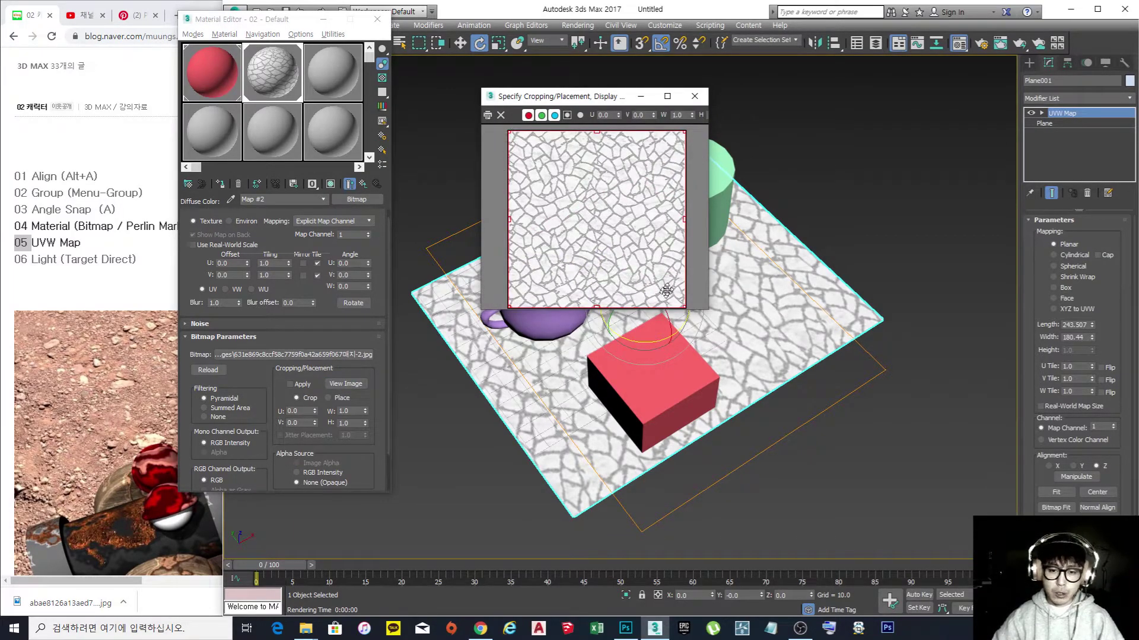
click(695, 96)
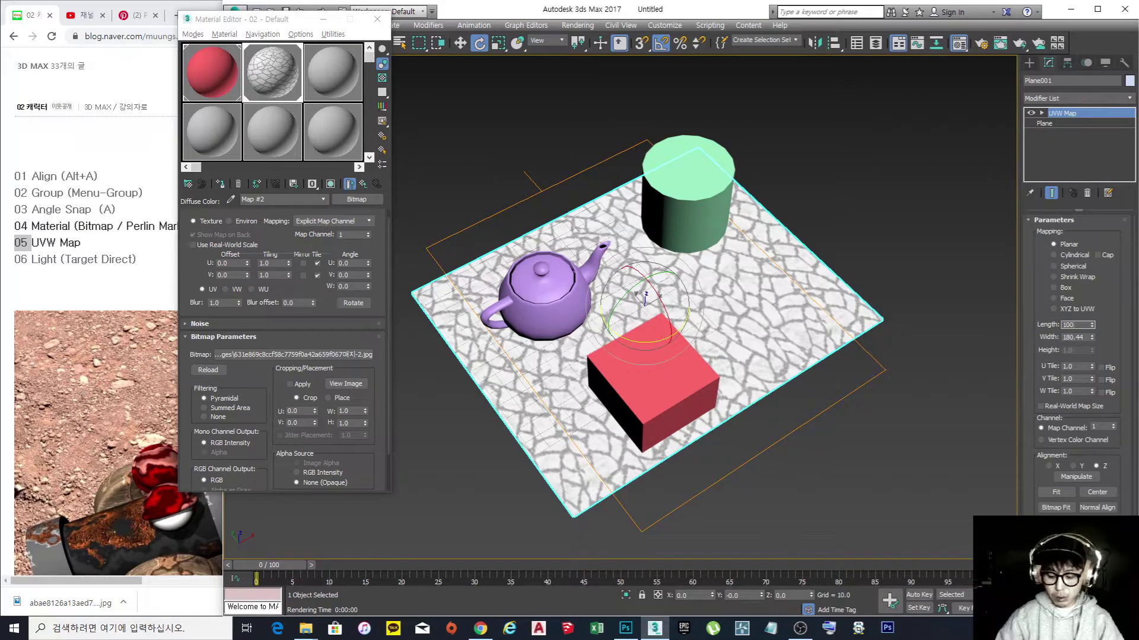
- Set both the length and the width of the plane's planar UVW mapping to 100
text(100)
key(Return)
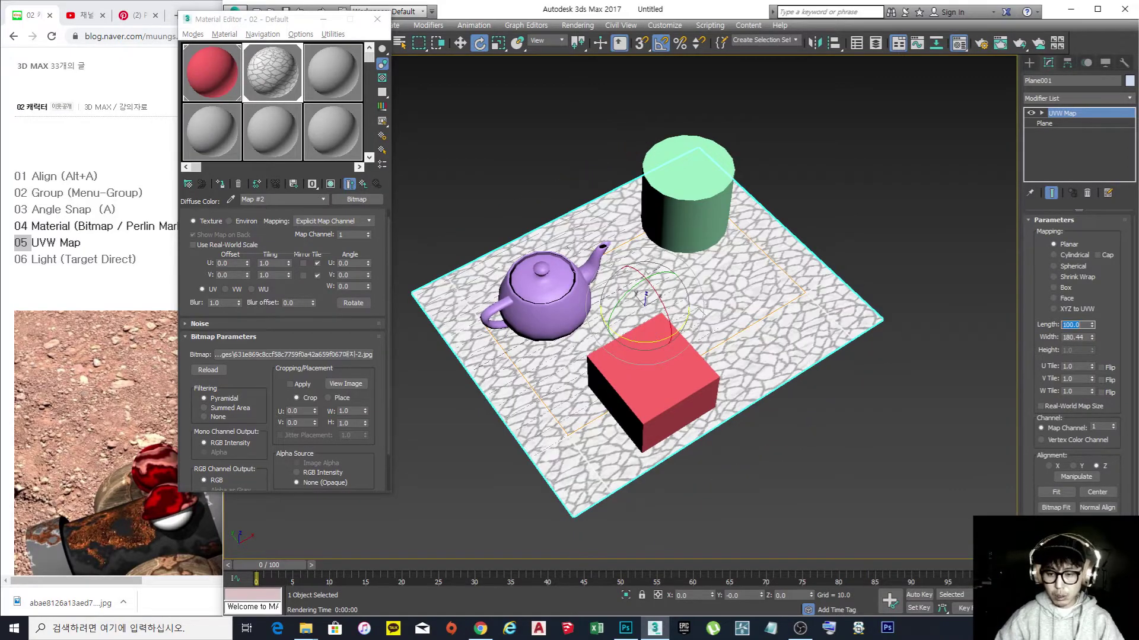
click(1084, 338)
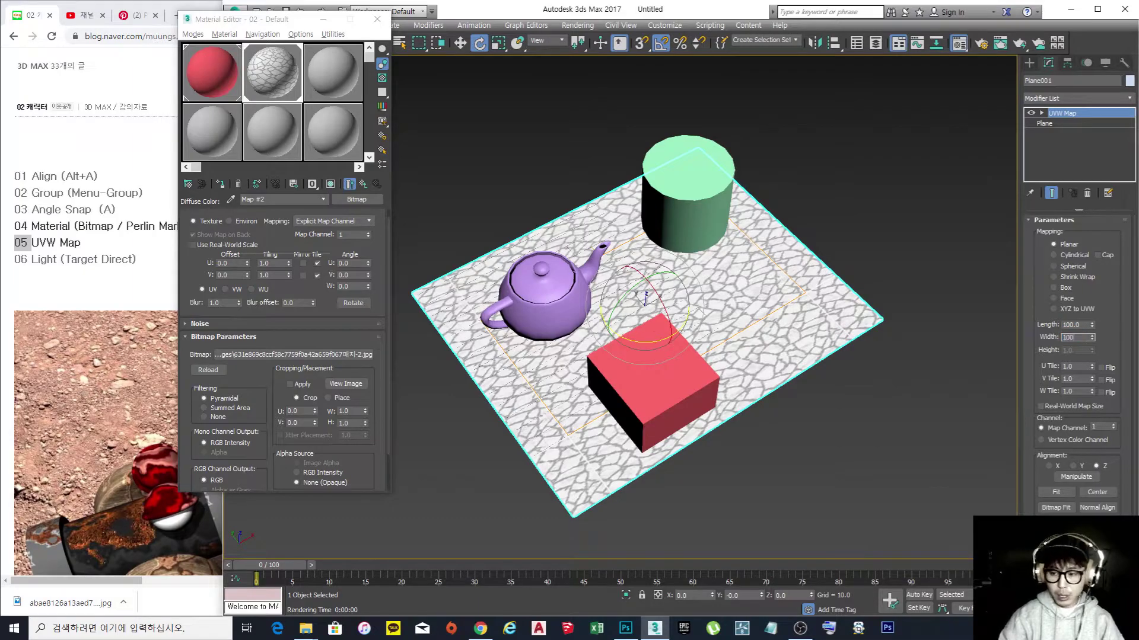
key(Return)
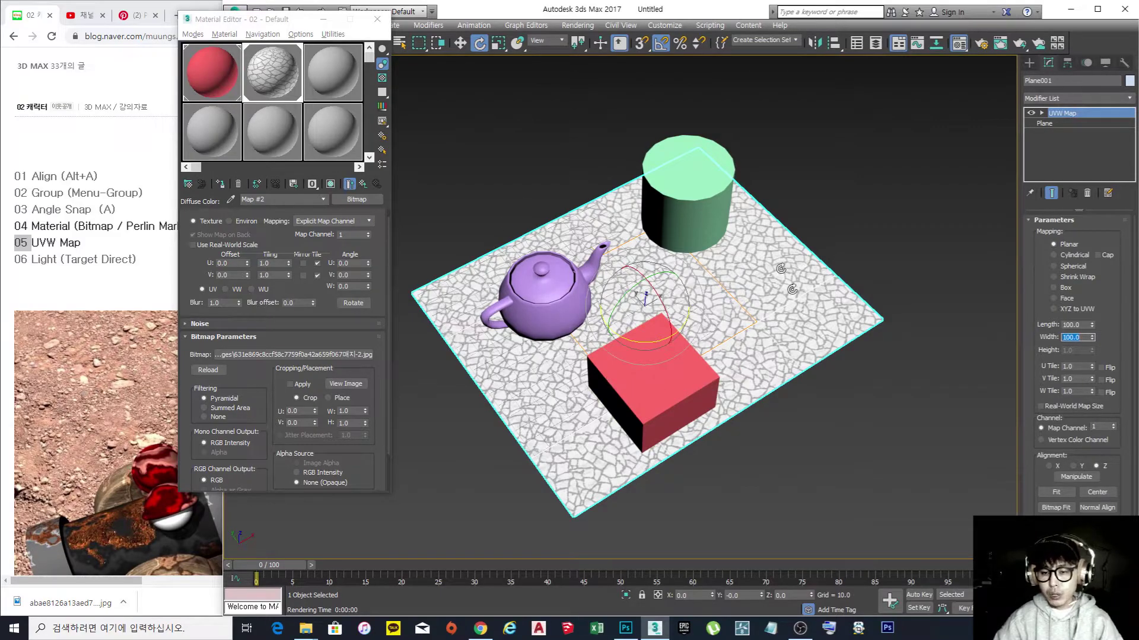
- Stretch the UVW mapping's width to 489 to show the distorted pattern and undo the change
drag(1091, 337, 1091, 285)
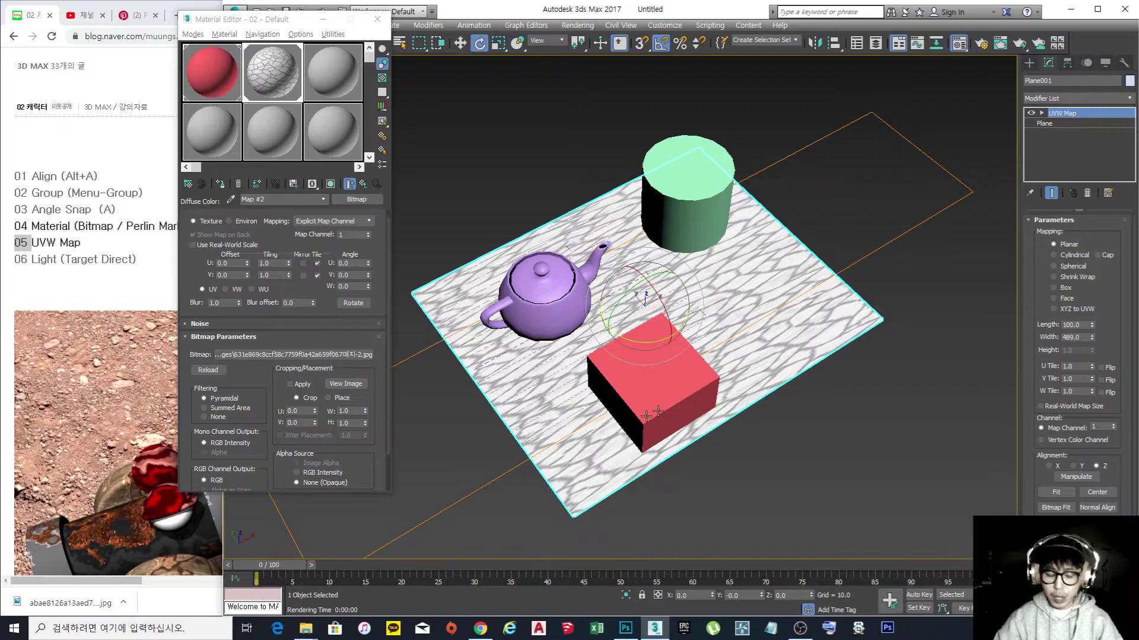
key(ctrl+z)
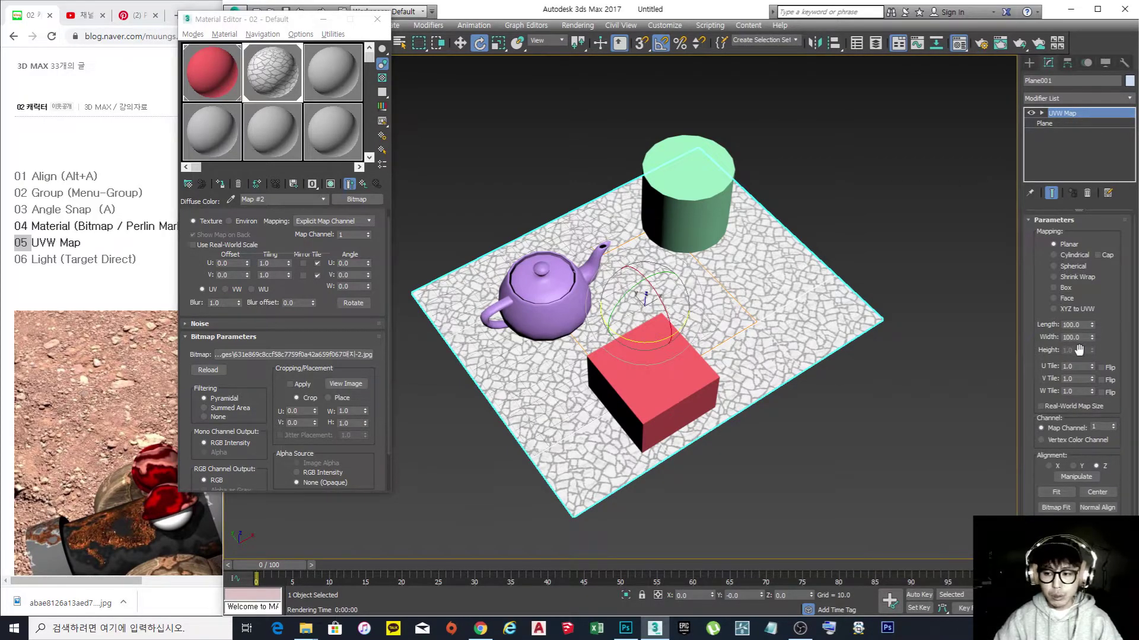
- Deselect the plane and highlight "Perlin Marble" in the blog page's lesson outline
middle_drag(790, 305, 783, 299)
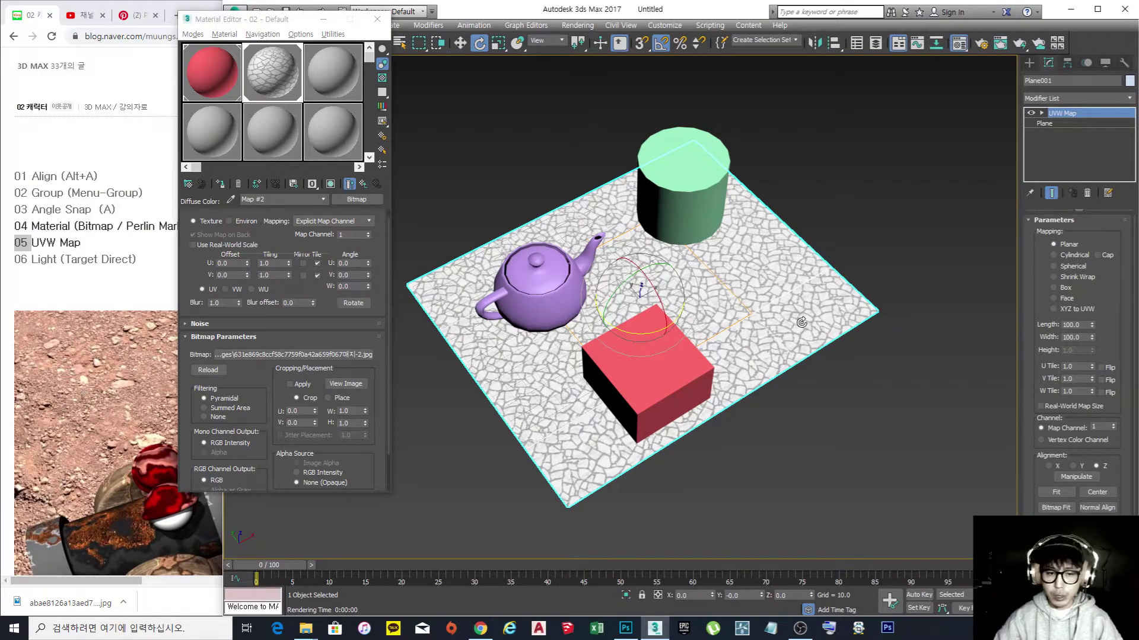
click(456, 142)
alt+middle_drag(663, 354, 668, 348)
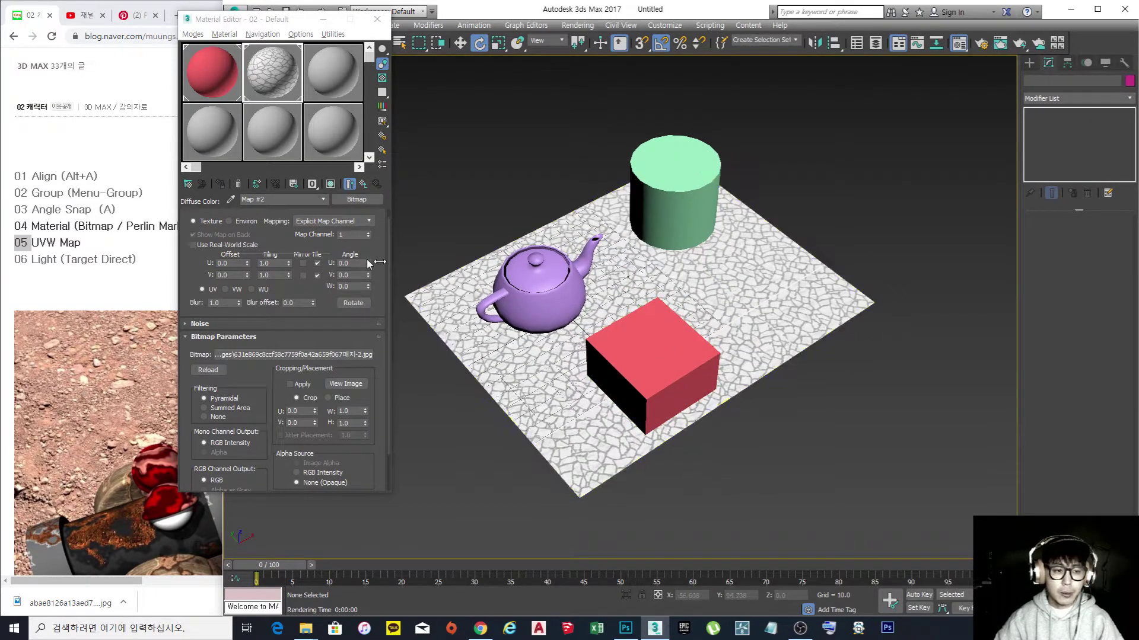
click(127, 225)
drag(126, 226, 194, 226)
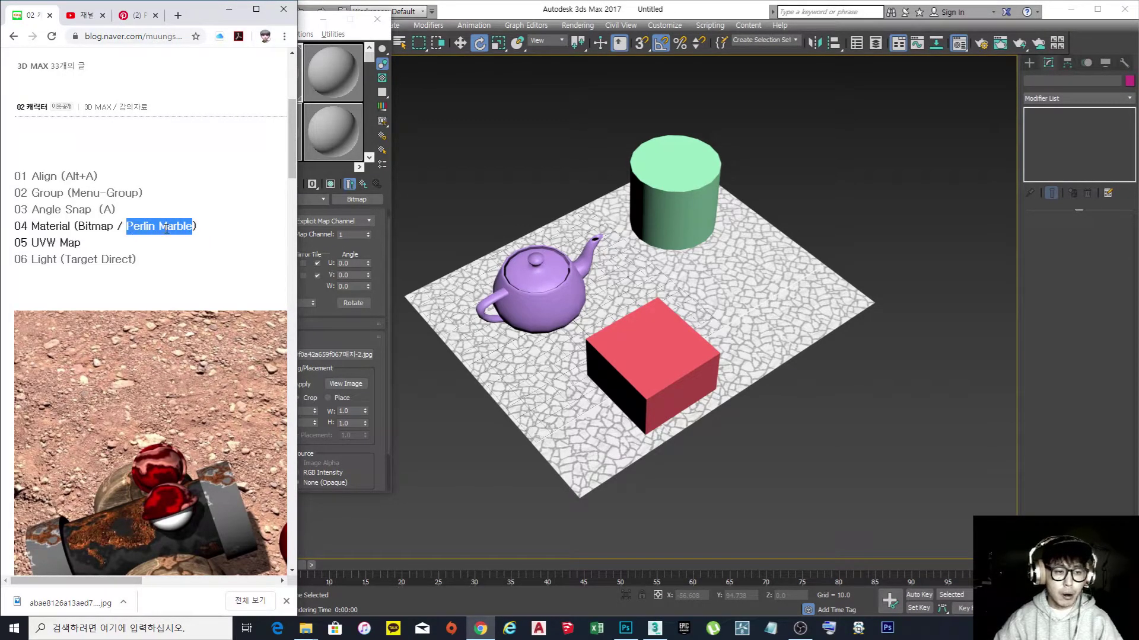
click(506, 194)
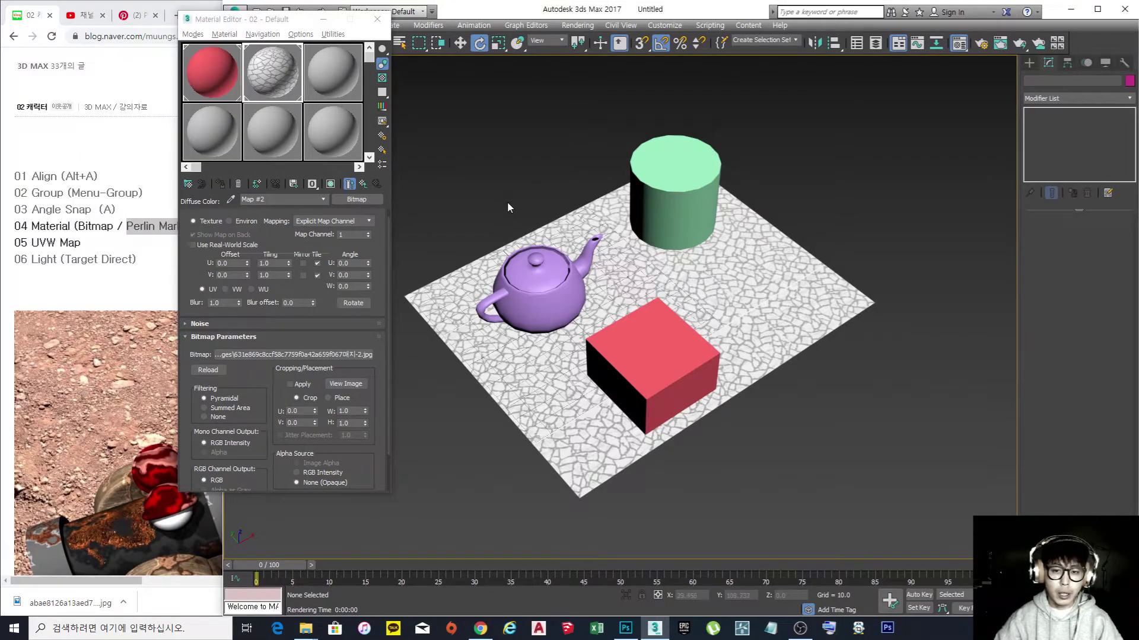
- Select the red box and assign a Perlin Marble map to the diffuse color of the unused 03 - Default material
alt+middle_drag(605, 358, 633, 348)
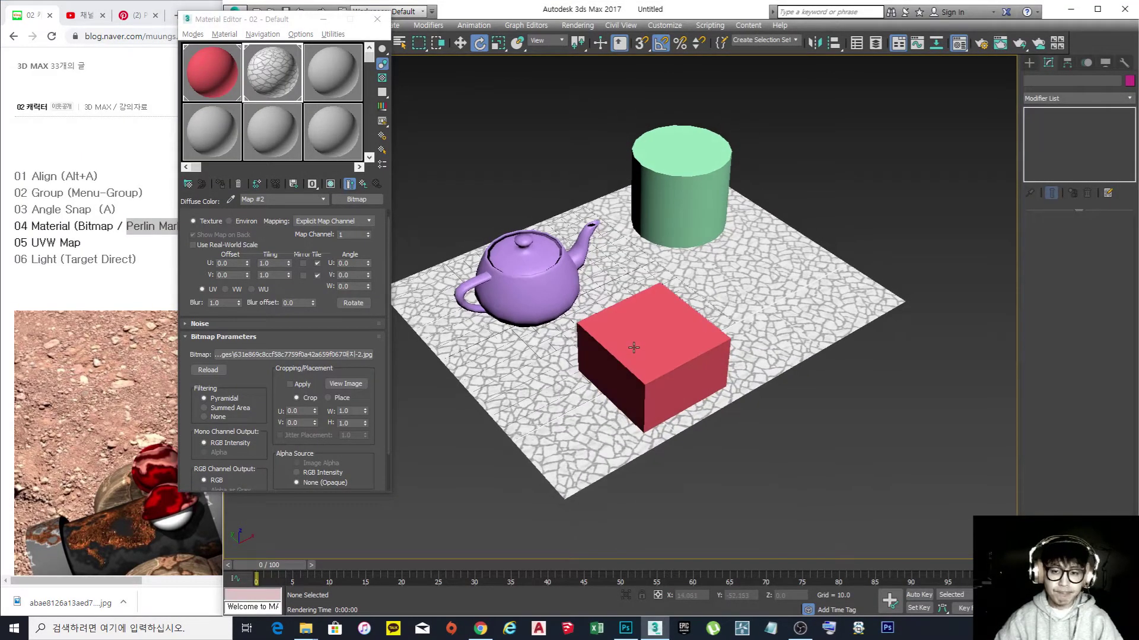
middle_drag(664, 237, 644, 308)
click(663, 260)
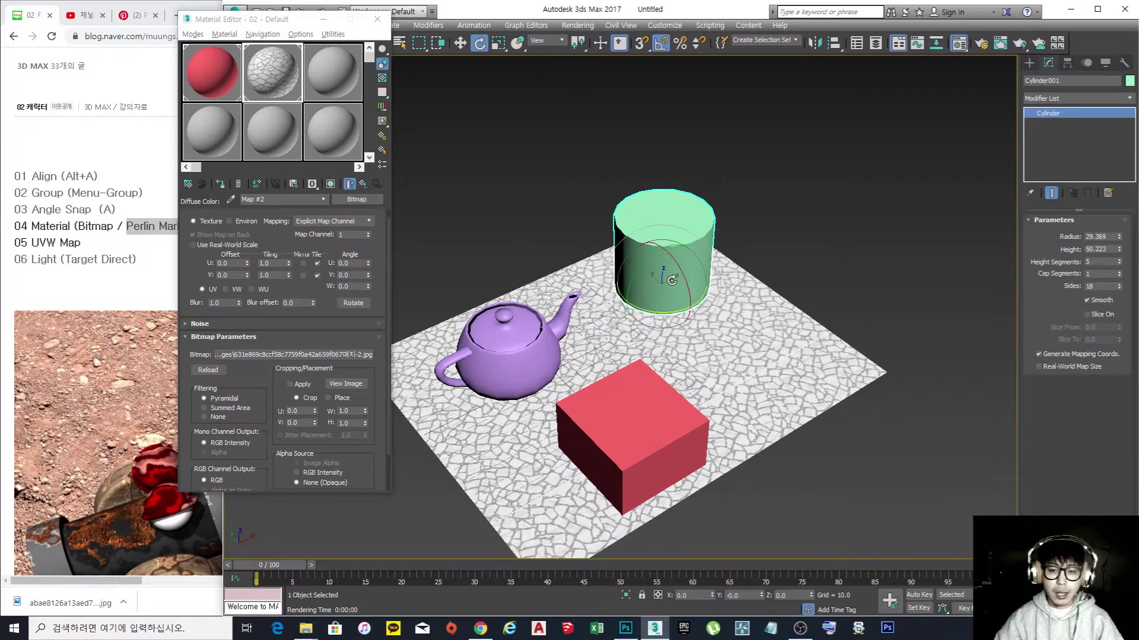
middle_drag(651, 369, 647, 323)
click(647, 324)
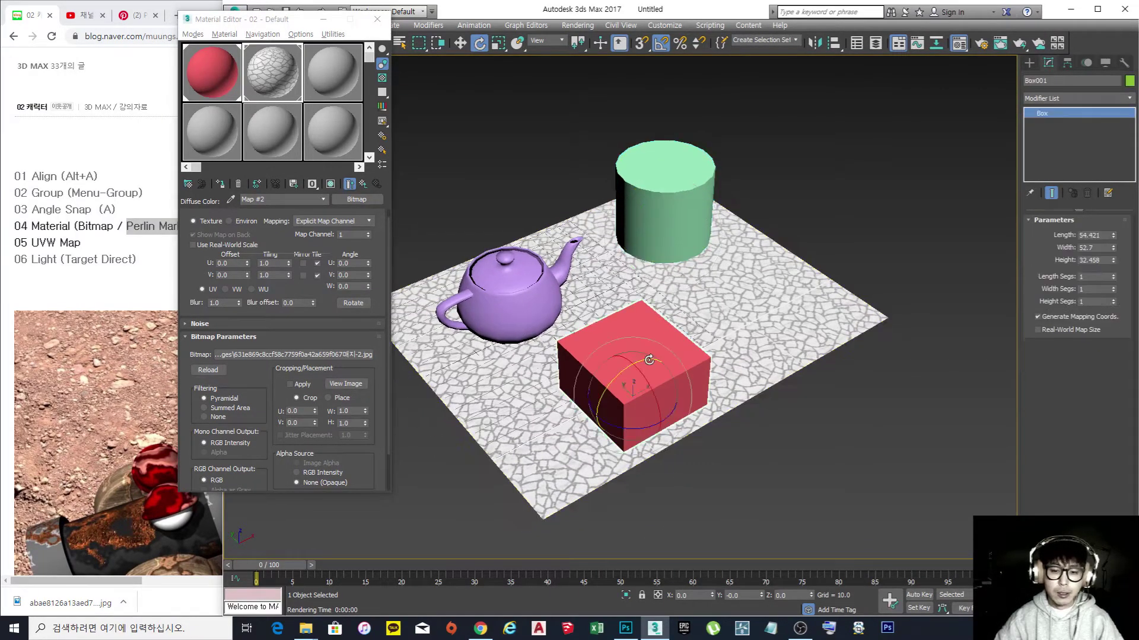
click(354, 90)
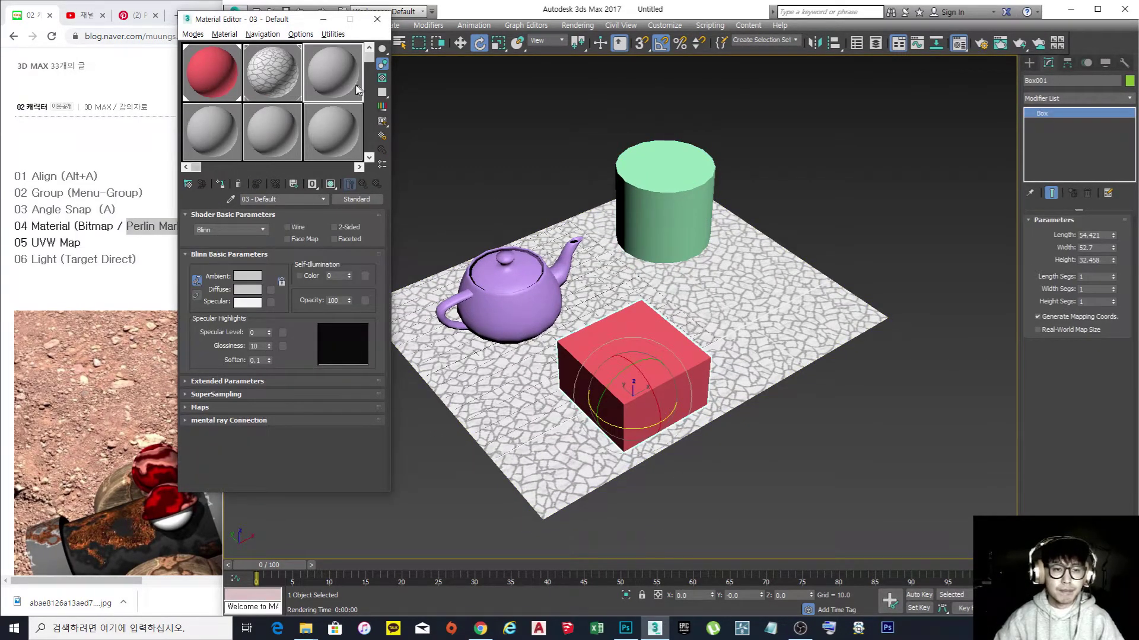
click(271, 290)
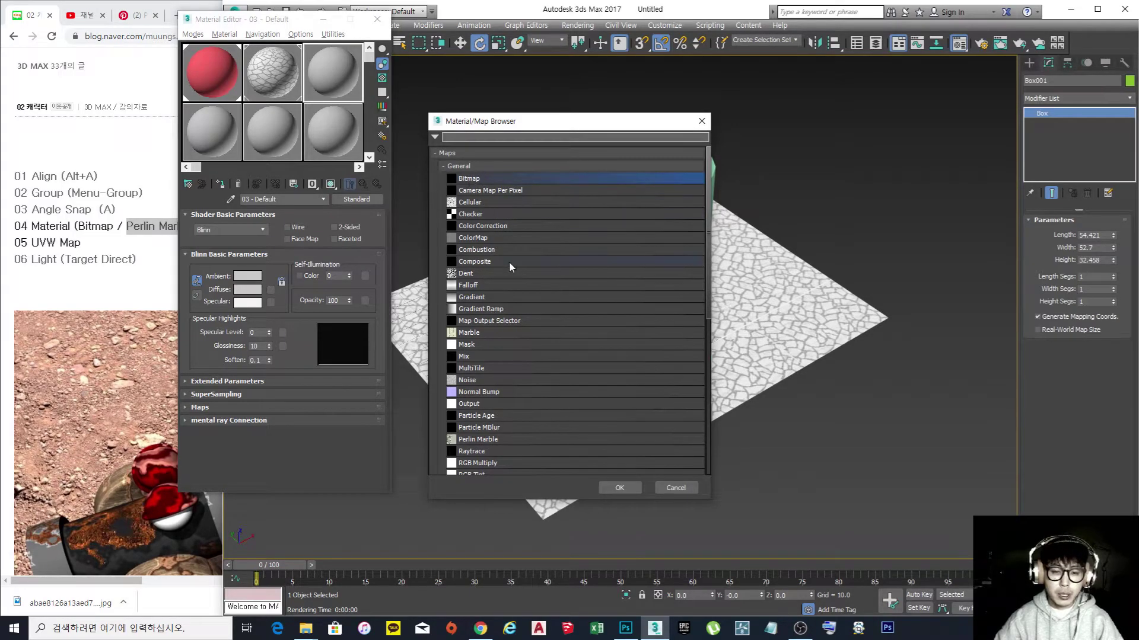
scroll(509, 262, down, 1)
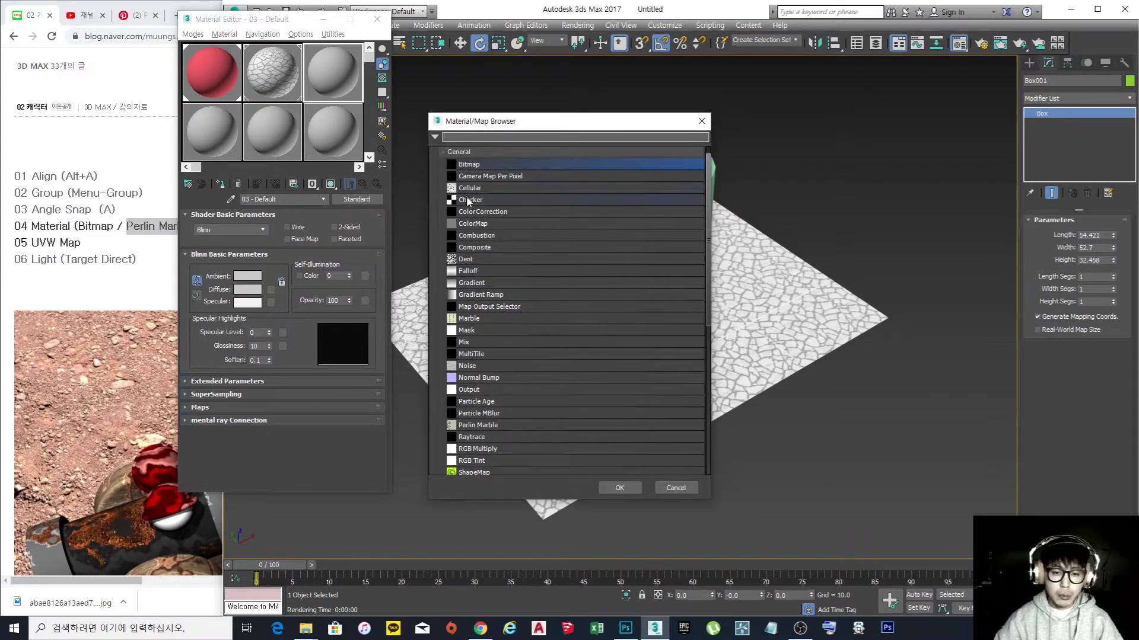
scroll(496, 303, down, 4)
scroll(496, 306, down, 6)
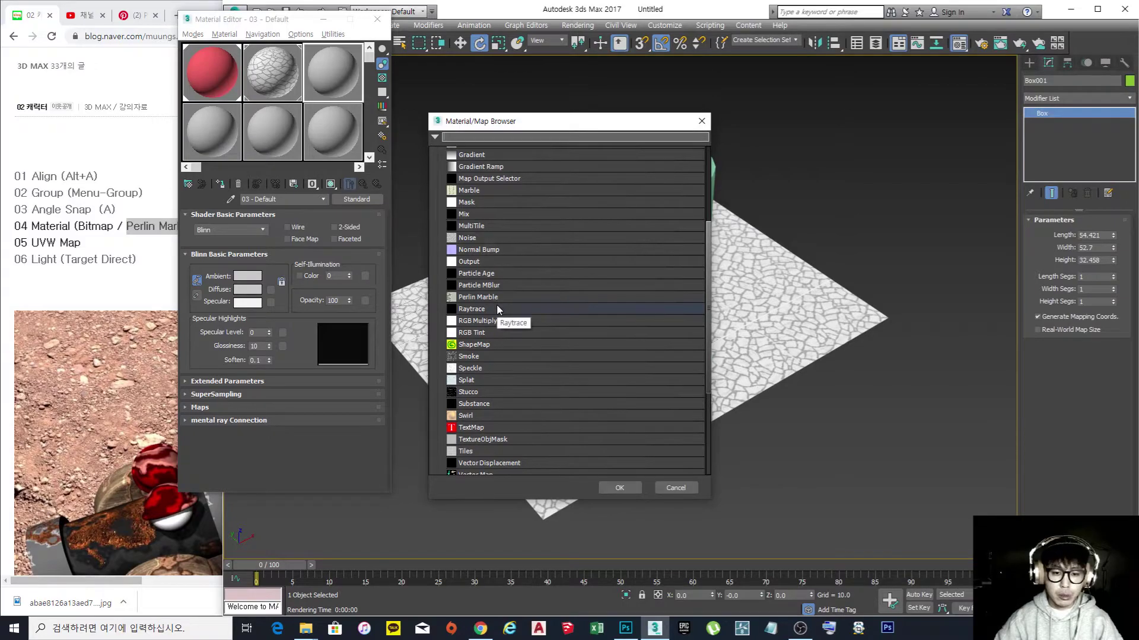
scroll(496, 308, down, 5)
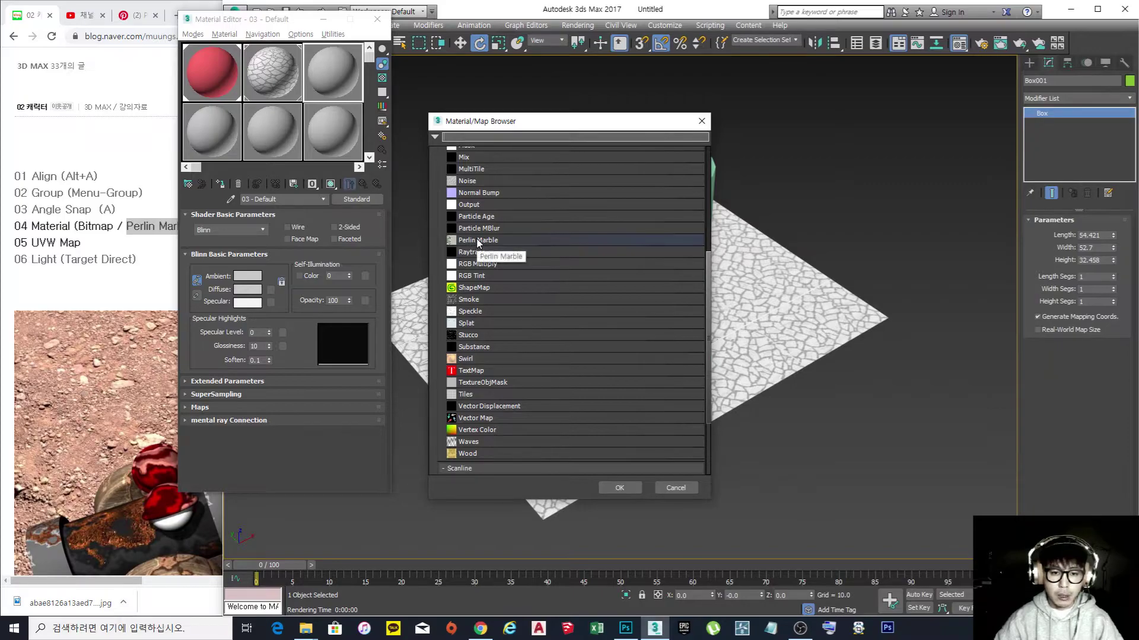
double_click(475, 239)
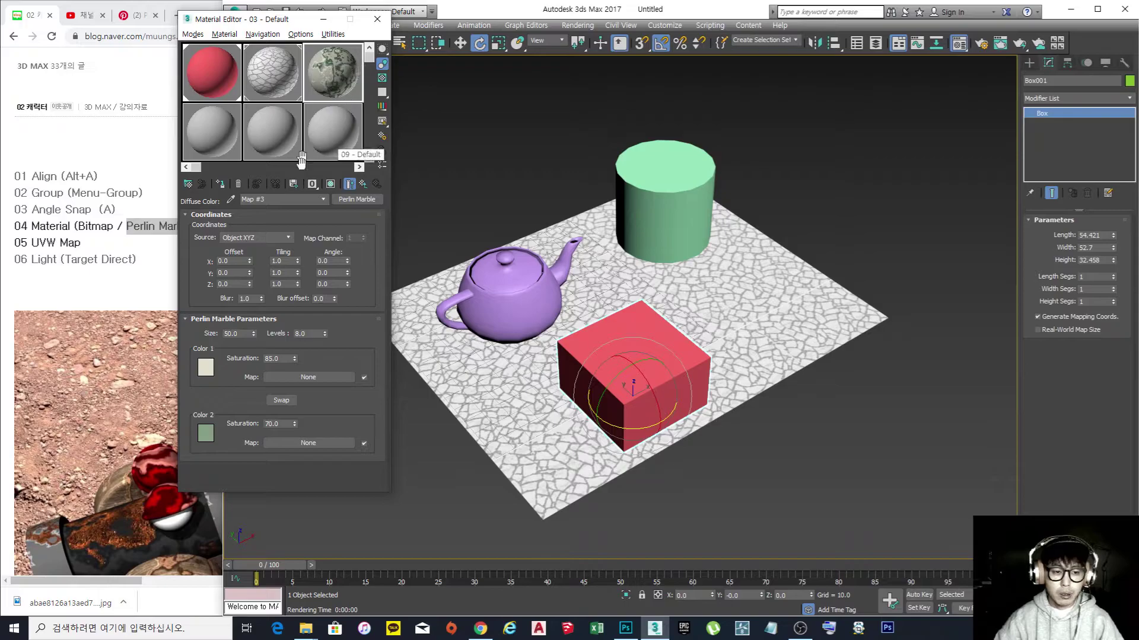
- Examine an enlarged preview of the marble sample and compare it with the reference image on the blog page
double_click(340, 82)
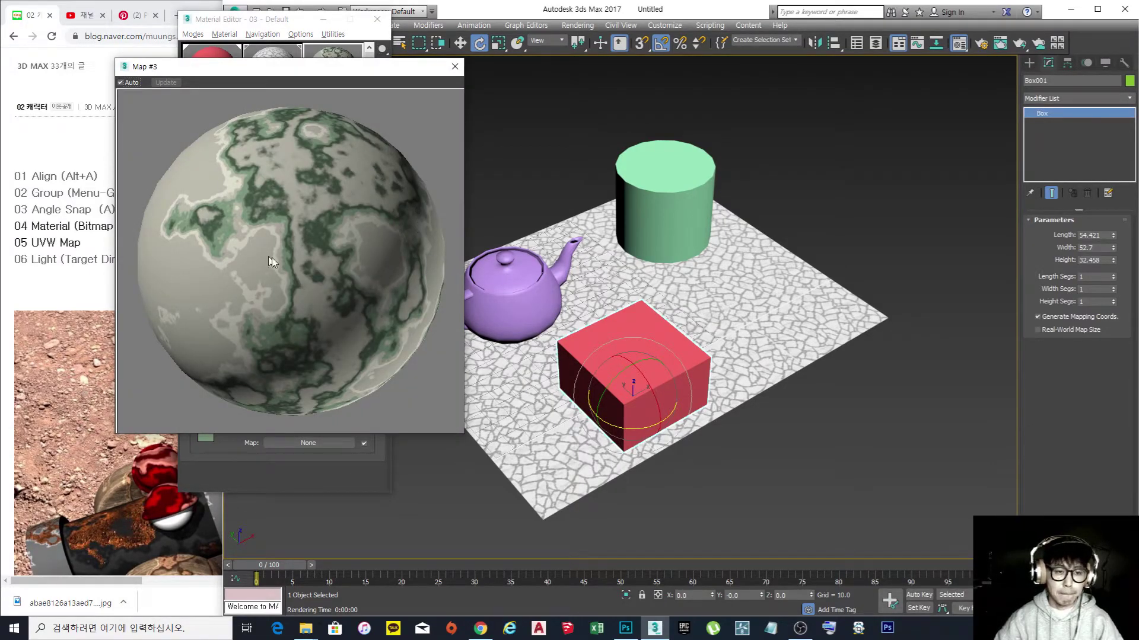
click(454, 70)
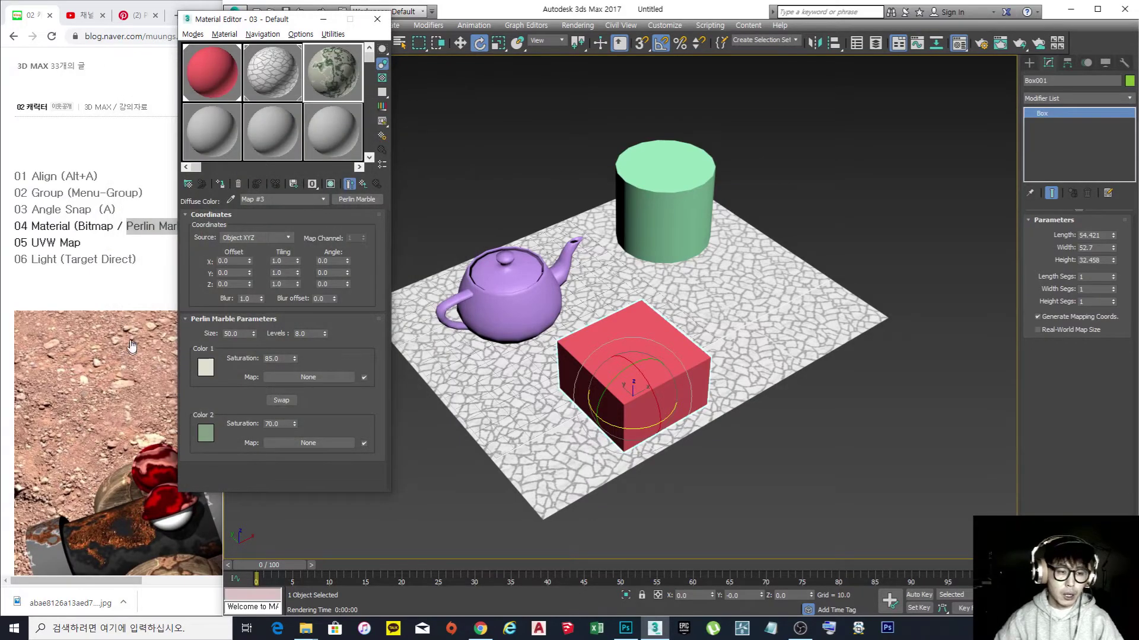
click(124, 305)
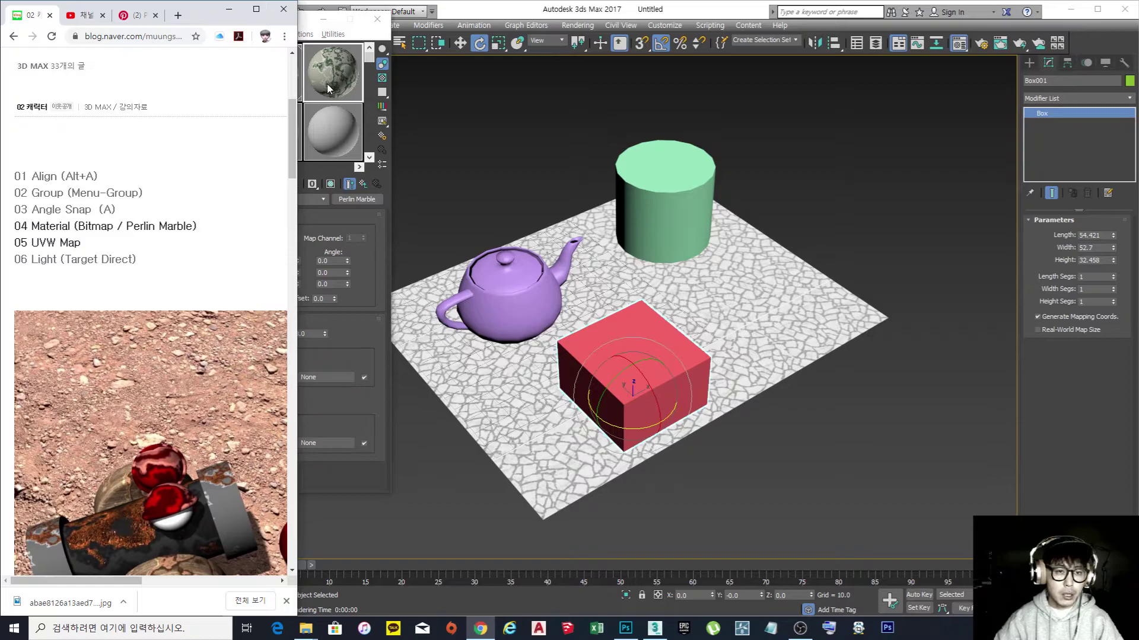
click(306, 23)
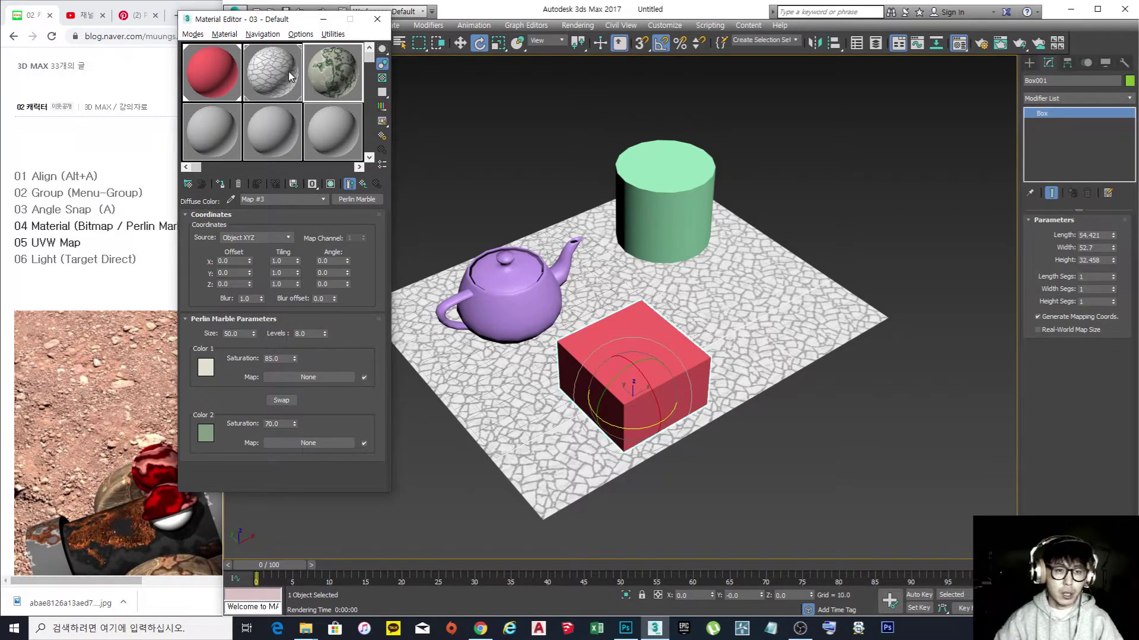
- Assign the marble material to the selected box and show its map in the viewport
drag(273, 24, 326, 55)
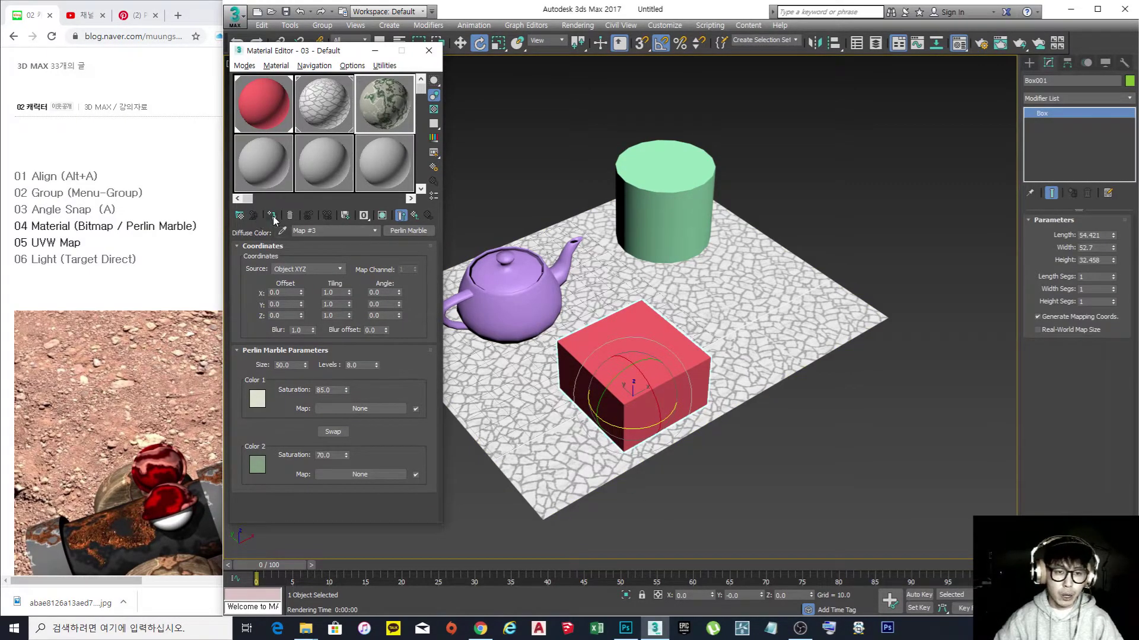
click(273, 216)
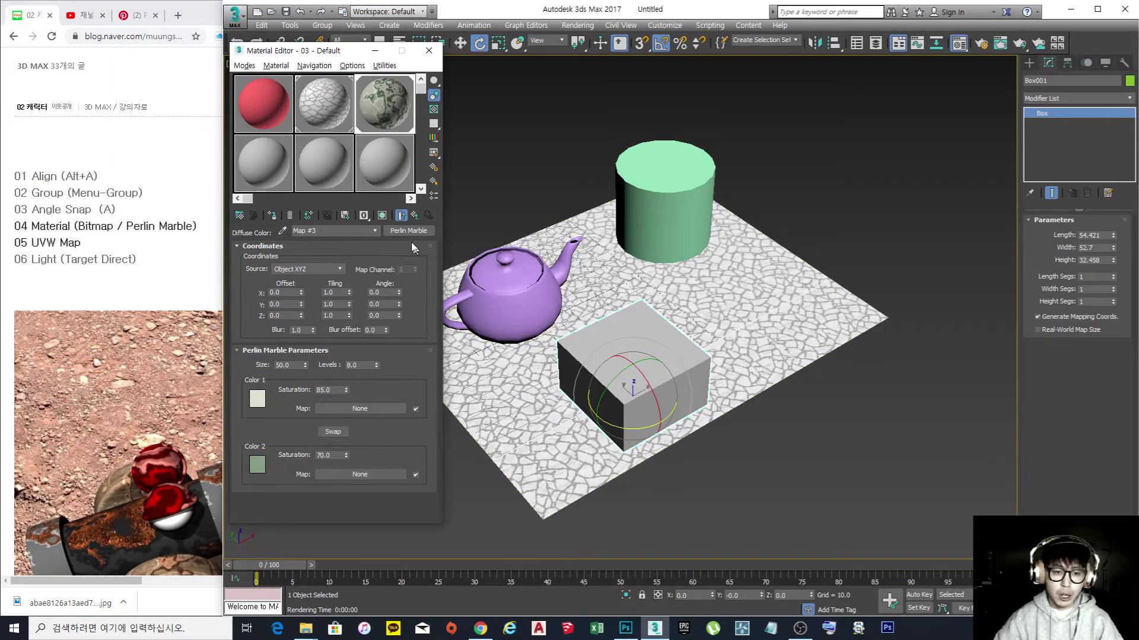
click(382, 215)
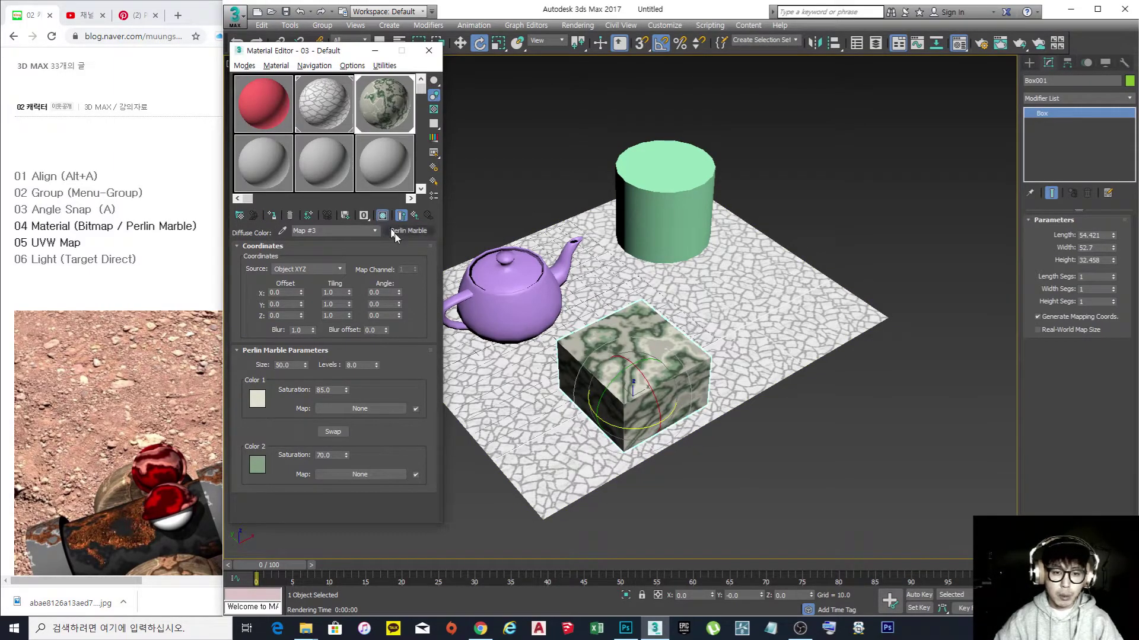
- Render the perspective view and compare the marble pattern on the rendered box with the viewport display
scroll(638, 415, up, 6)
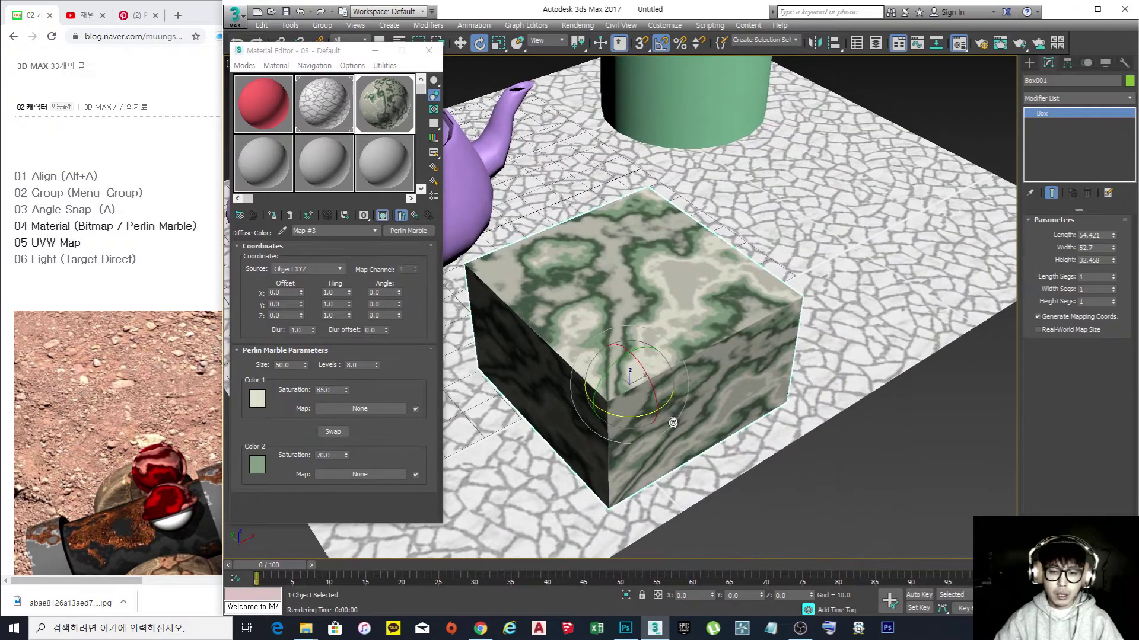
key(shift+q)
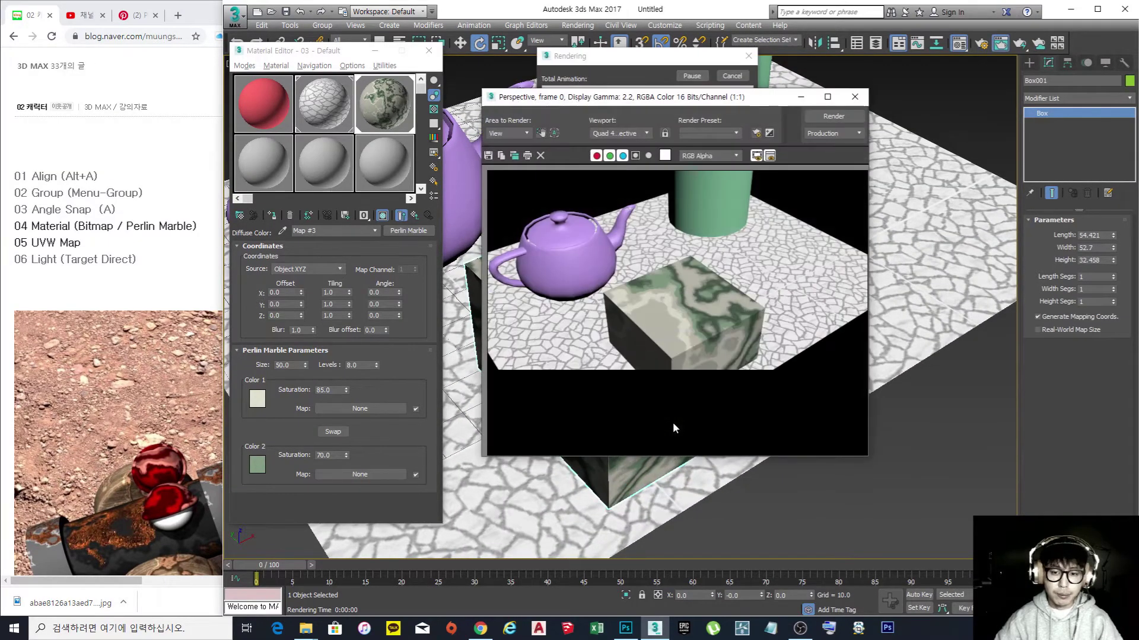
drag(739, 101, 364, 129)
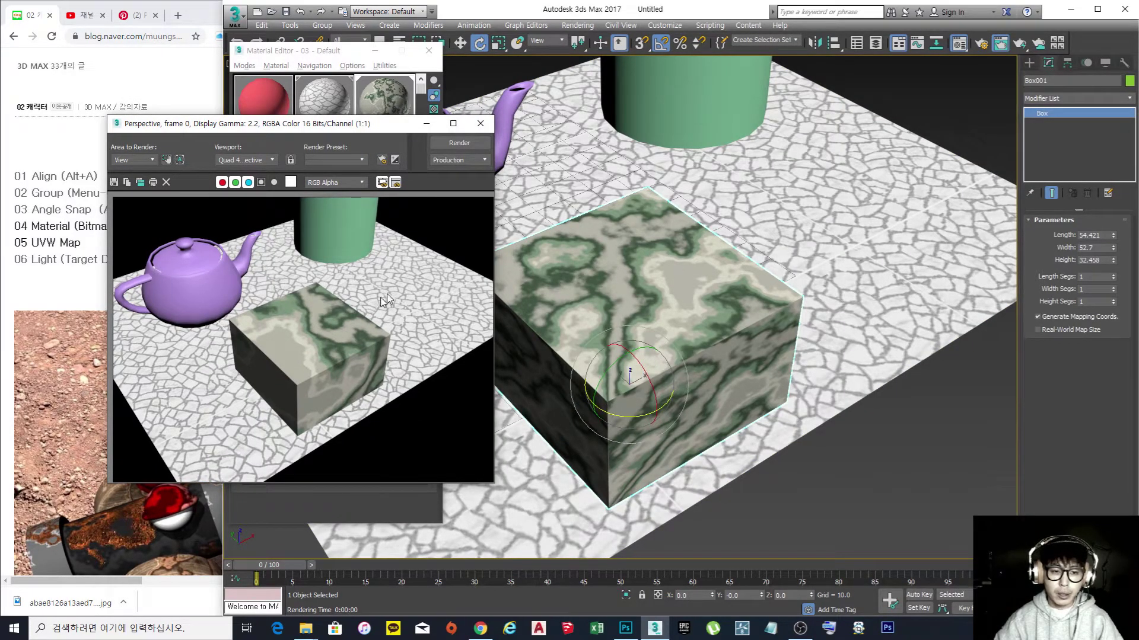
drag(346, 128, 859, 186)
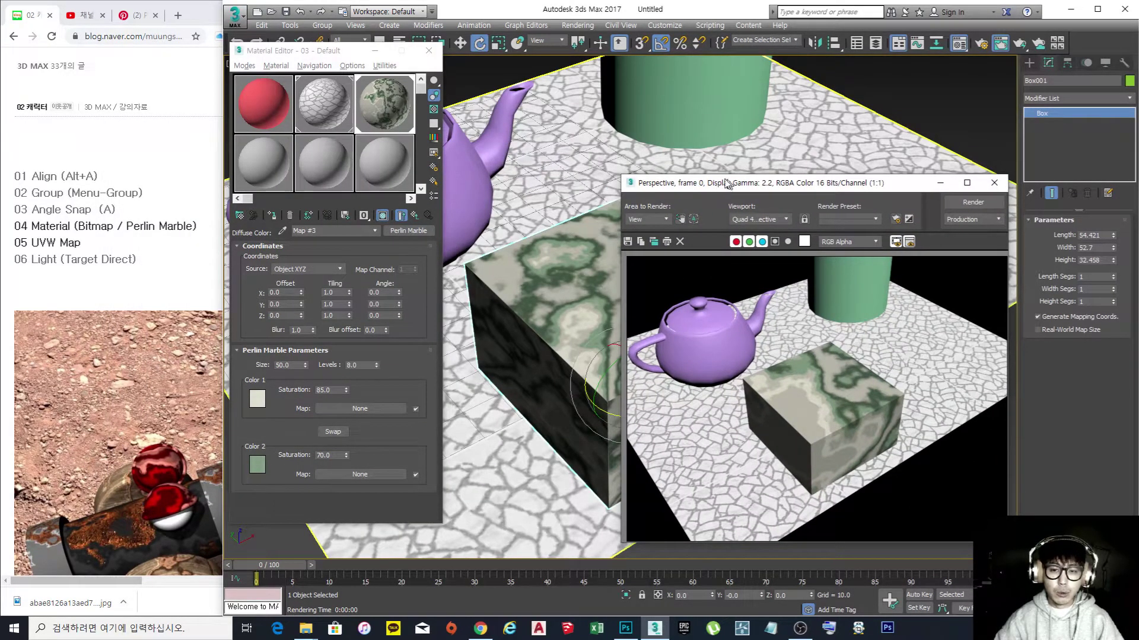
drag(729, 185, 596, 104)
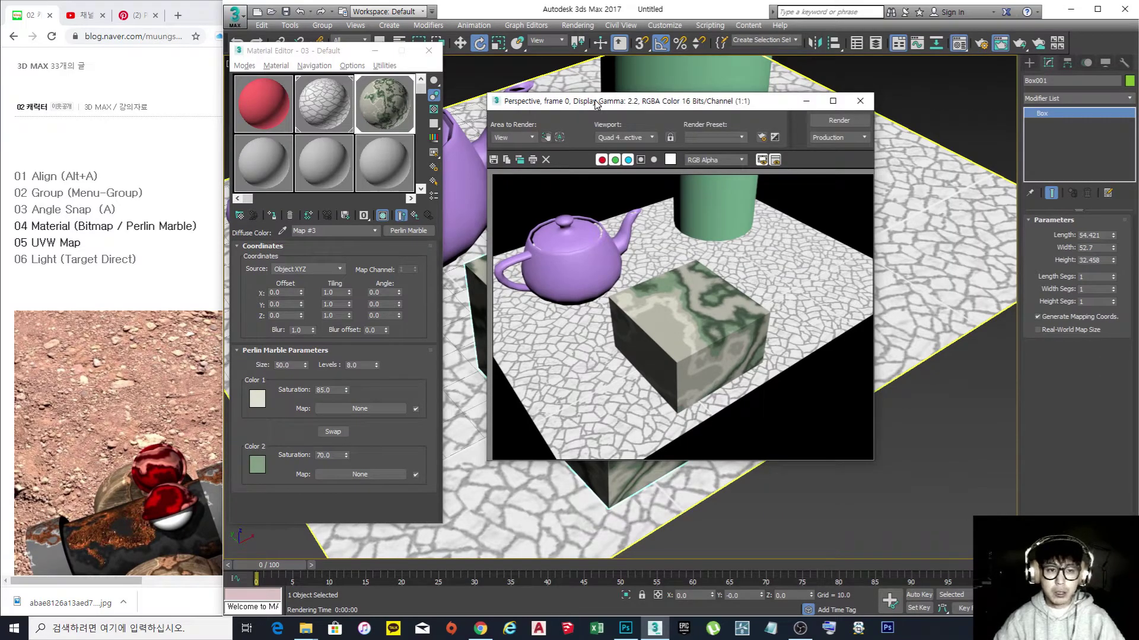
drag(663, 105, 266, 171)
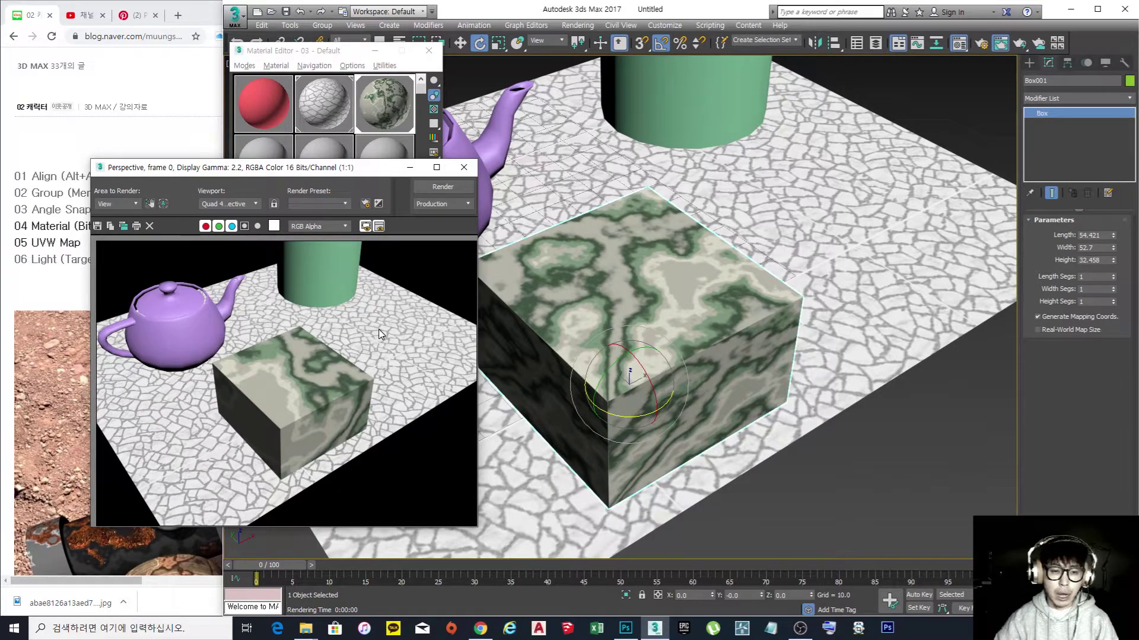
click(465, 168)
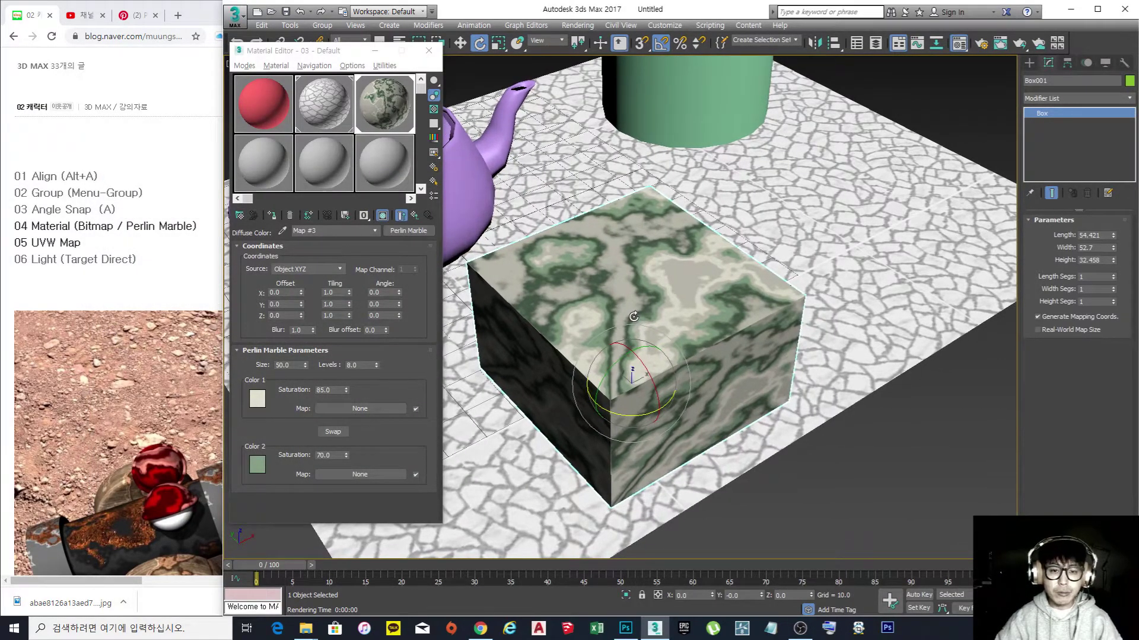
- Set Color 1 of the Perlin Marble map to pure red (Red 255, Green 0, Blue 0)
scroll(634, 300, down, 2)
scroll(633, 300, up, 2)
middle_drag(627, 298, 624, 293)
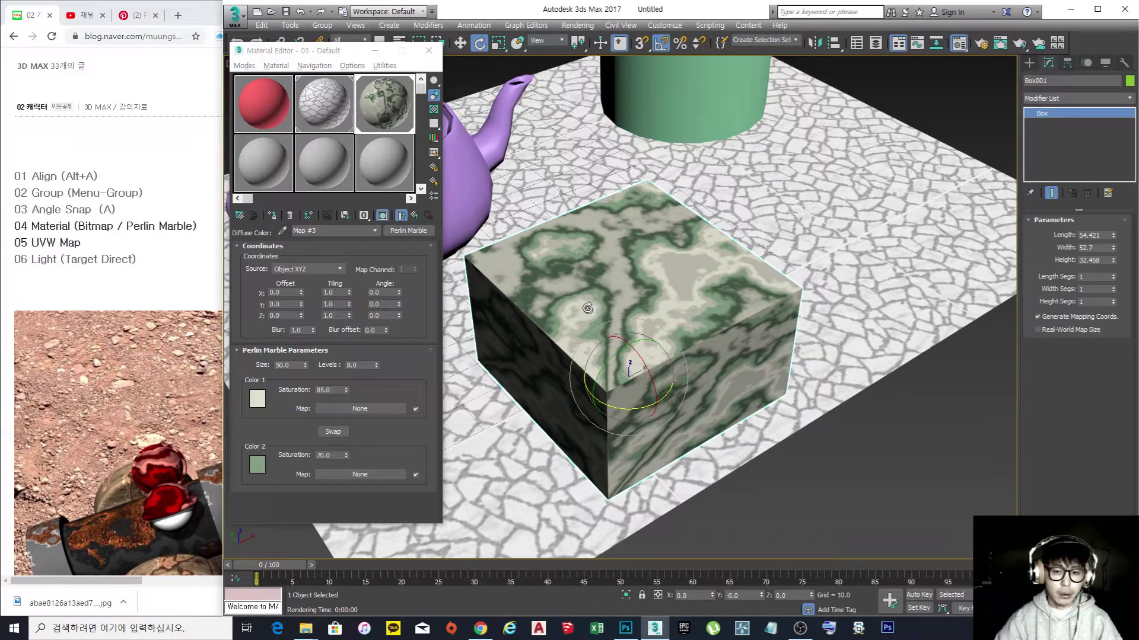
click(256, 401)
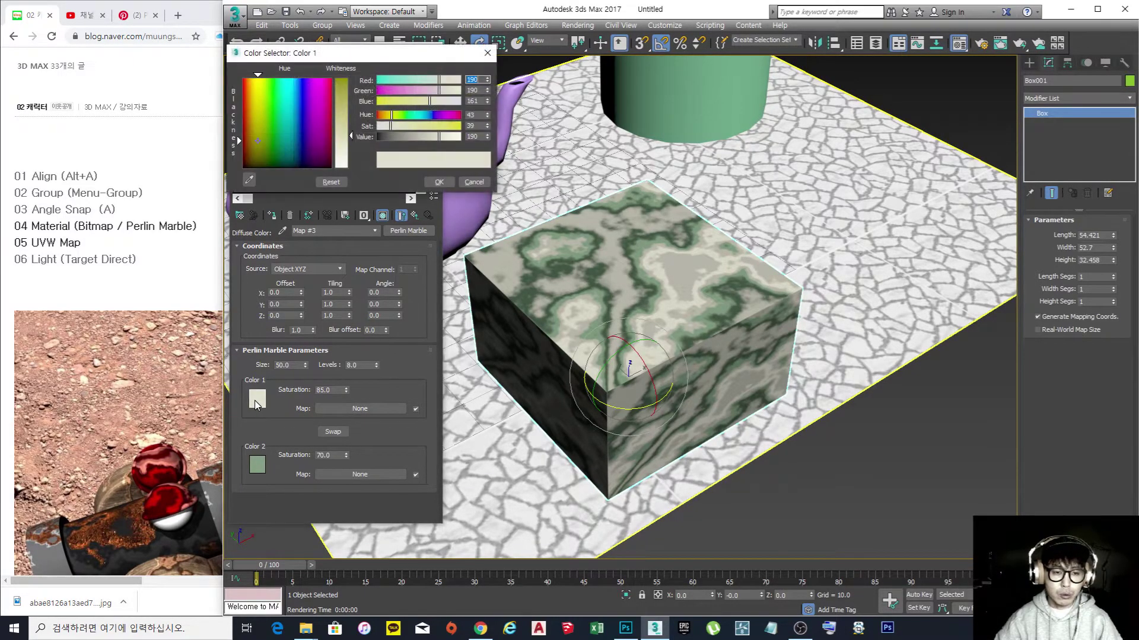
drag(335, 54, 378, 185)
drag(332, 228, 285, 210)
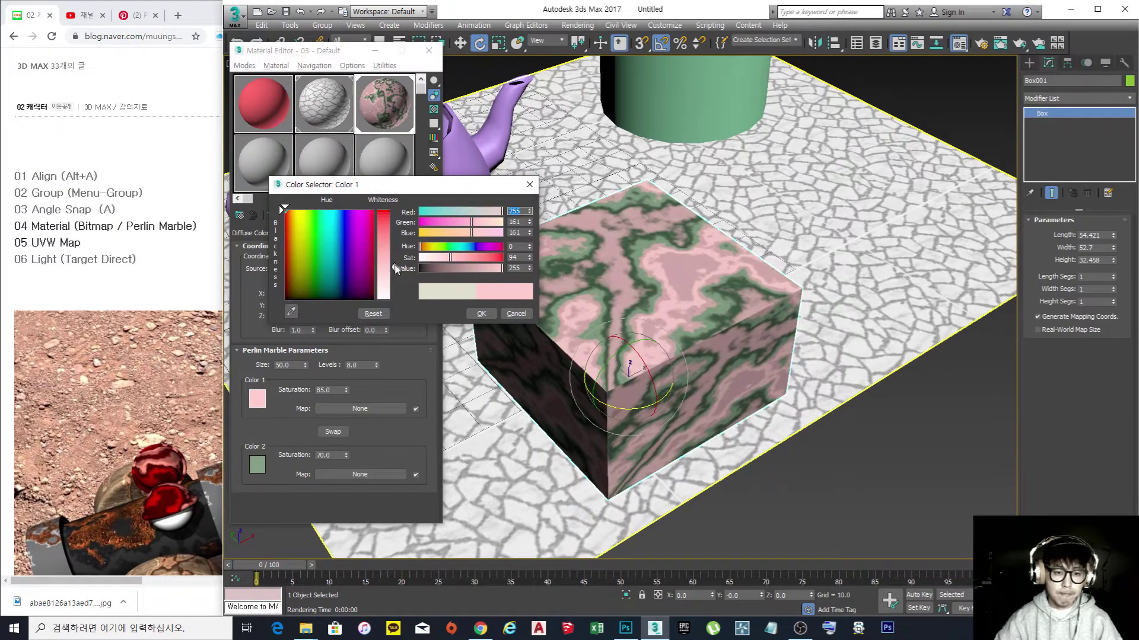
drag(394, 268, 394, 211)
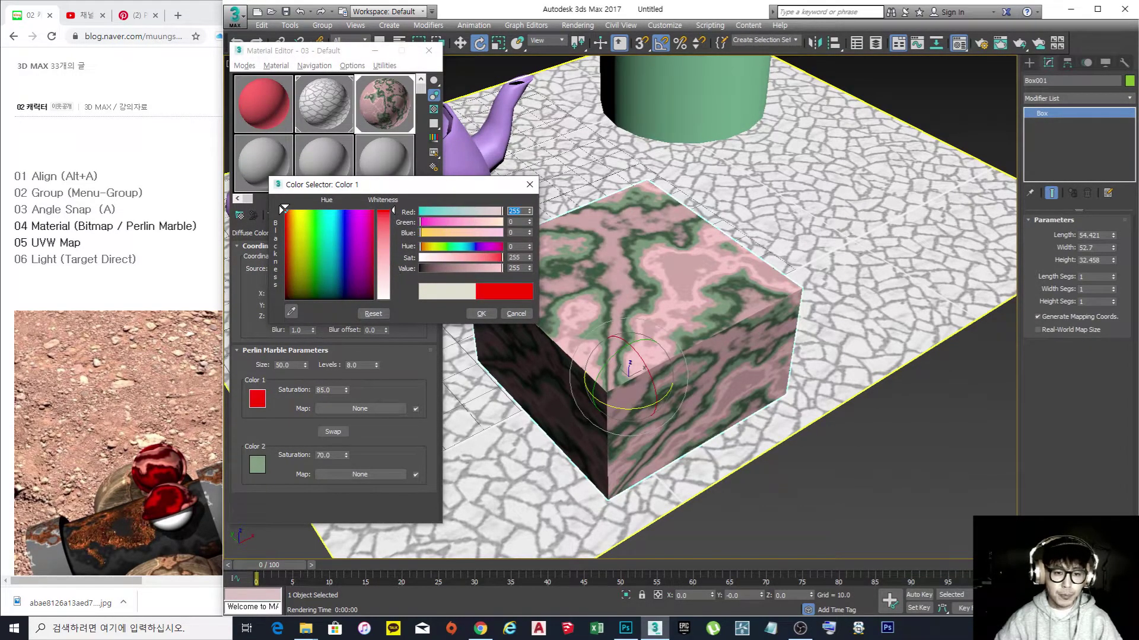
click(482, 314)
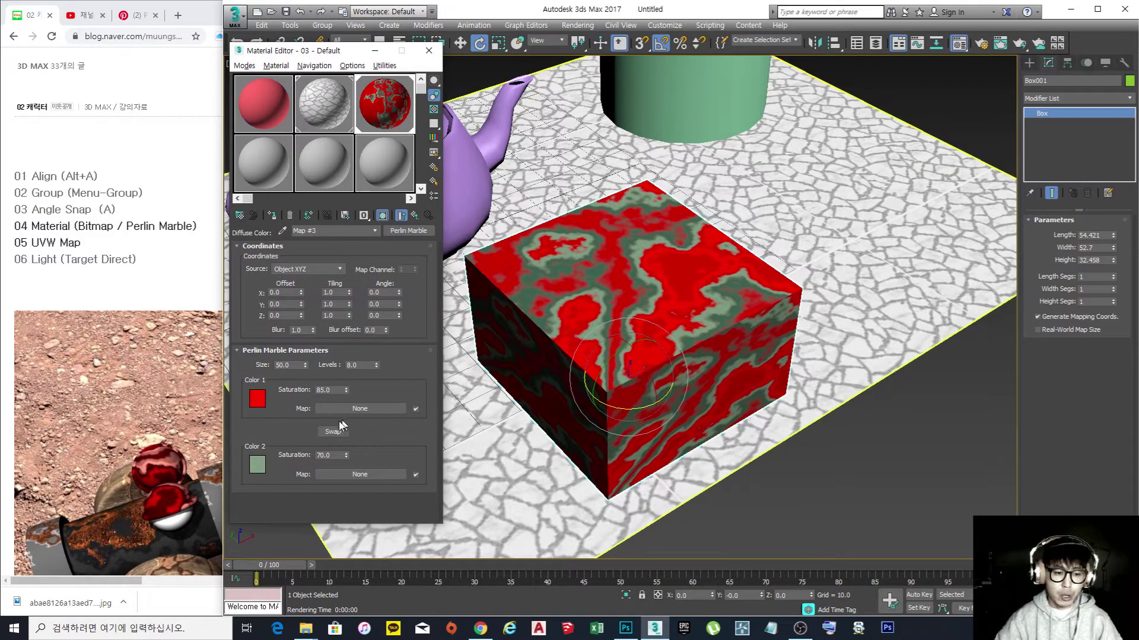
click(258, 466)
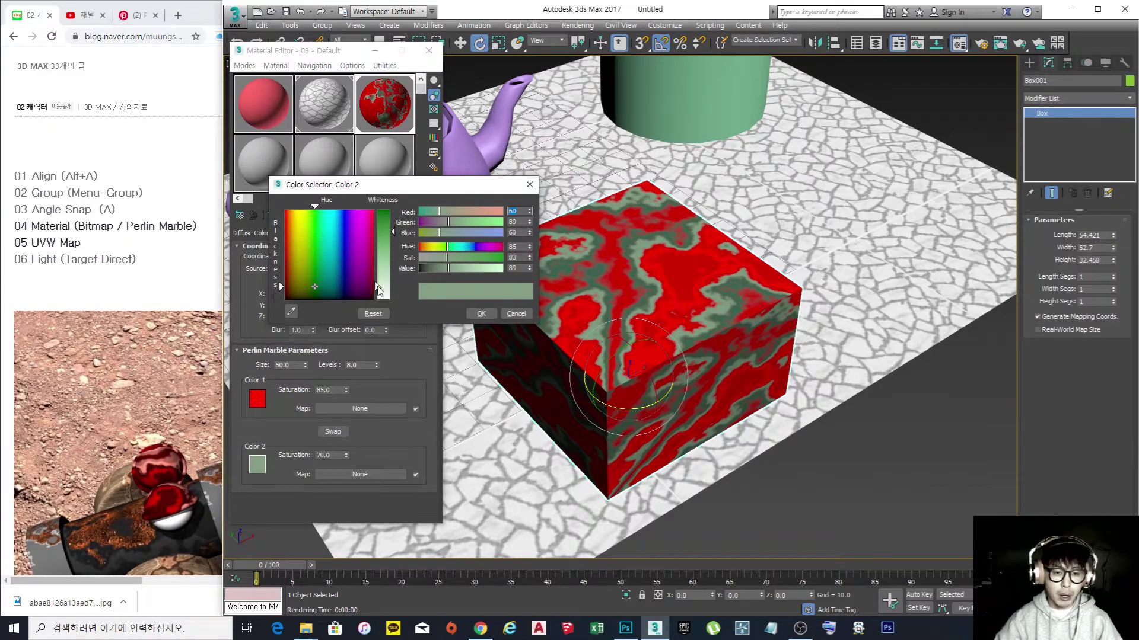
click(481, 314)
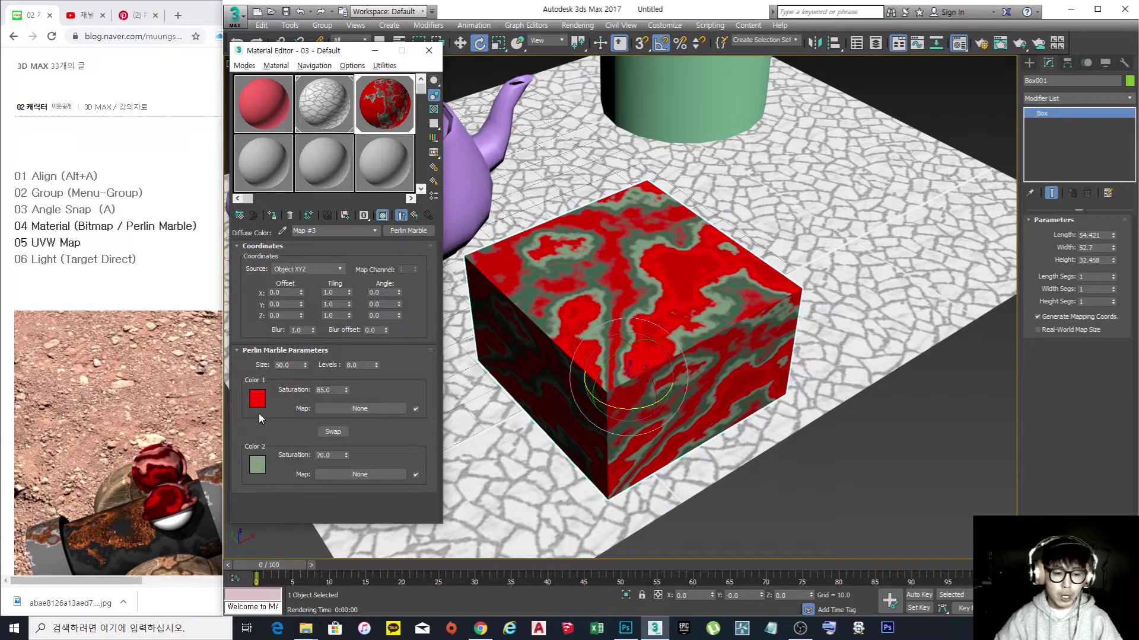
drag(264, 405, 265, 422)
click(256, 400)
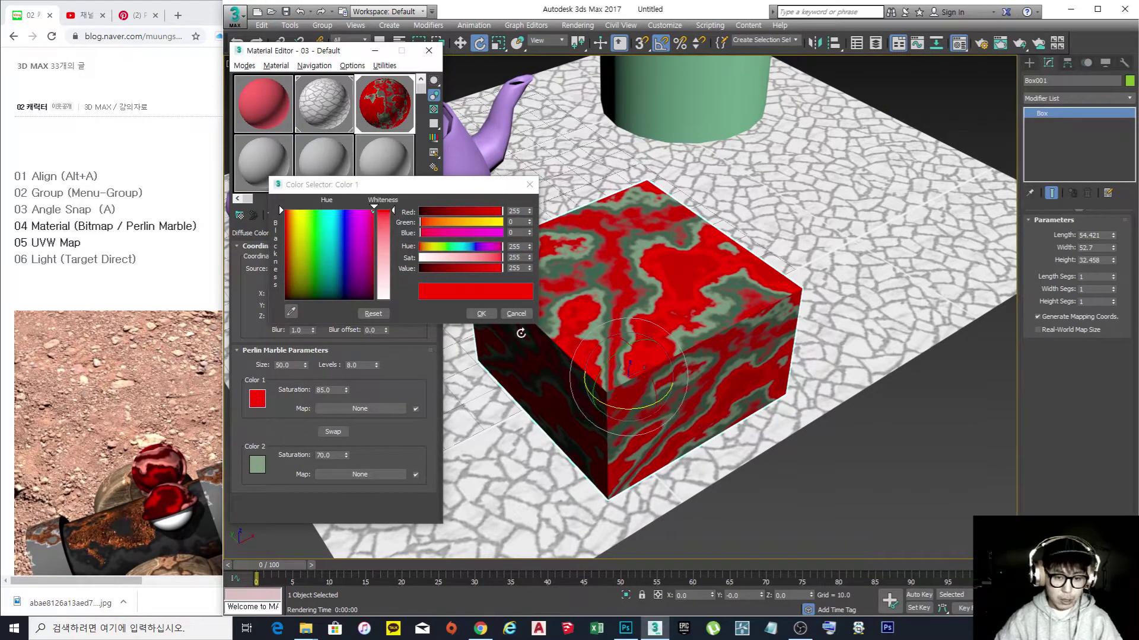
click(515, 314)
- Copy the red of Color 1 onto Color 2 of the Perlin Marble map
drag(255, 399, 255, 465)
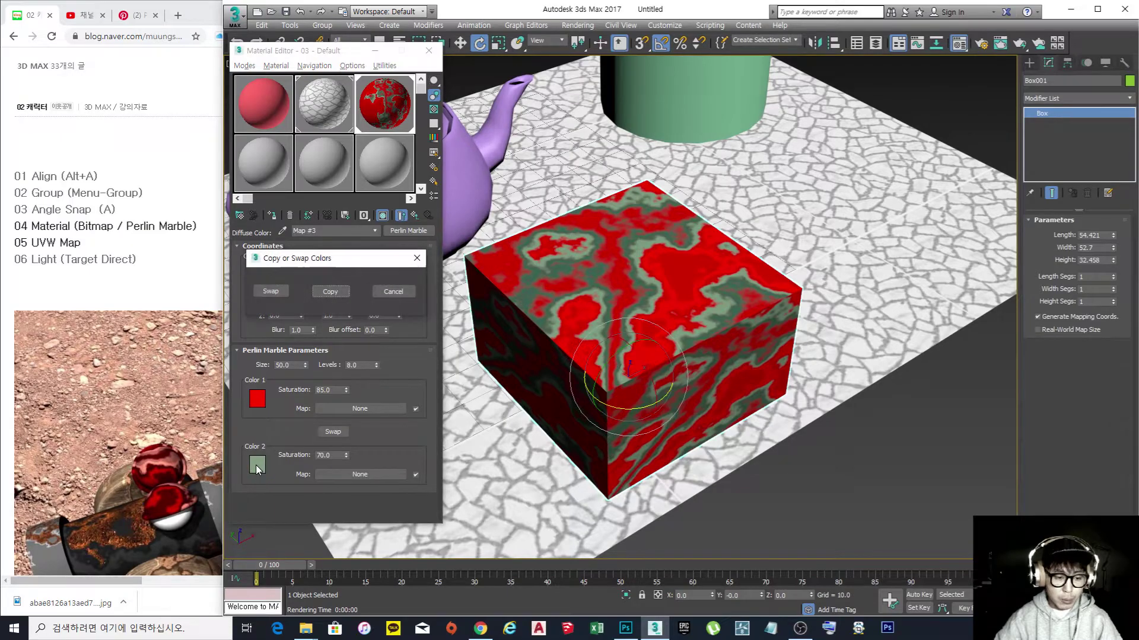
drag(325, 264, 332, 323)
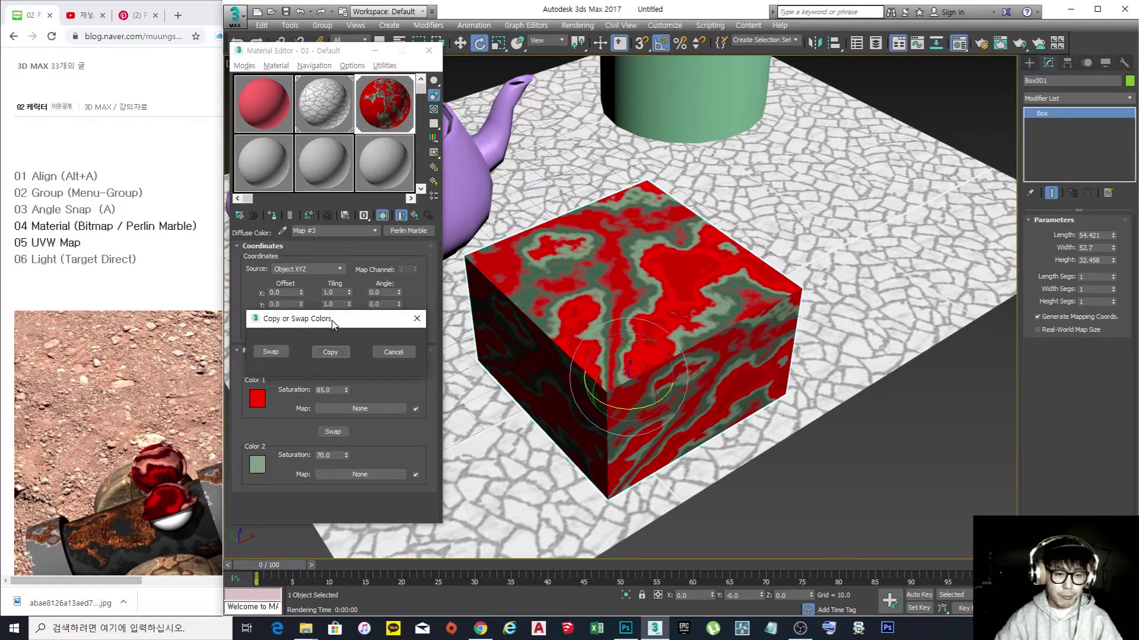
click(336, 352)
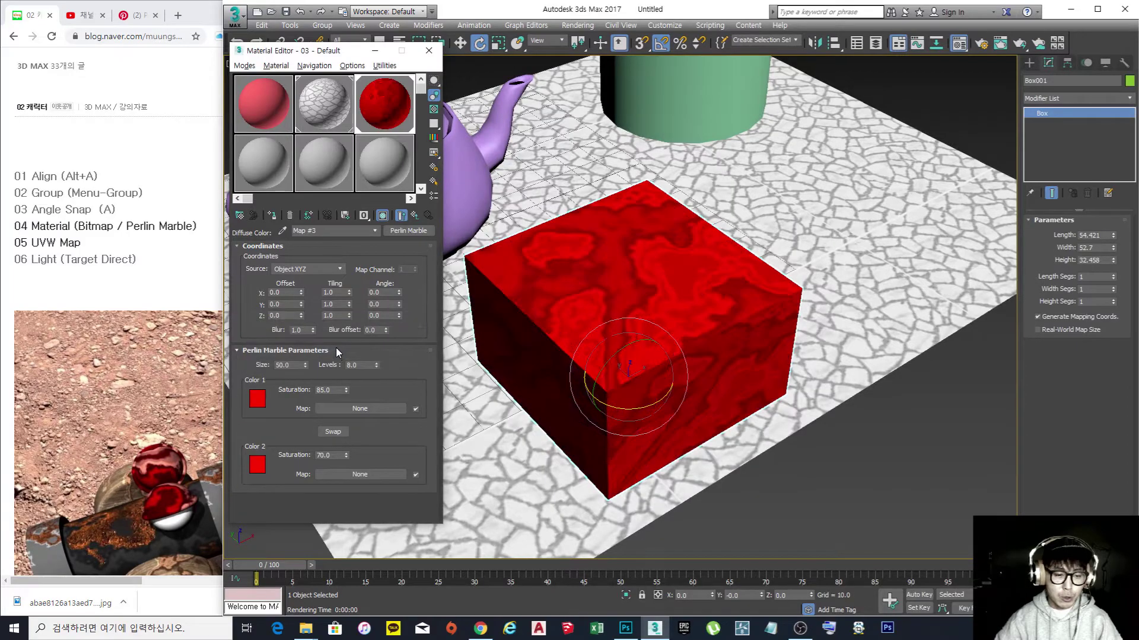
- Set Color 1 of the Perlin Marble map to light pink (Red 255, Green 129, Blue 129)
click(258, 400)
drag(391, 230, 392, 256)
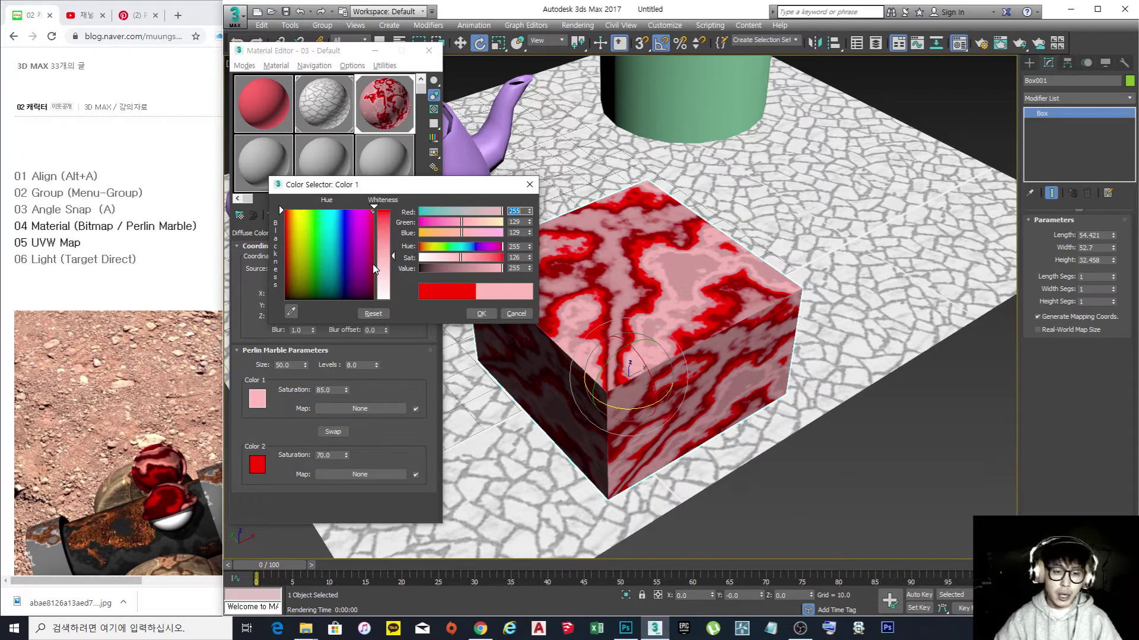
click(482, 314)
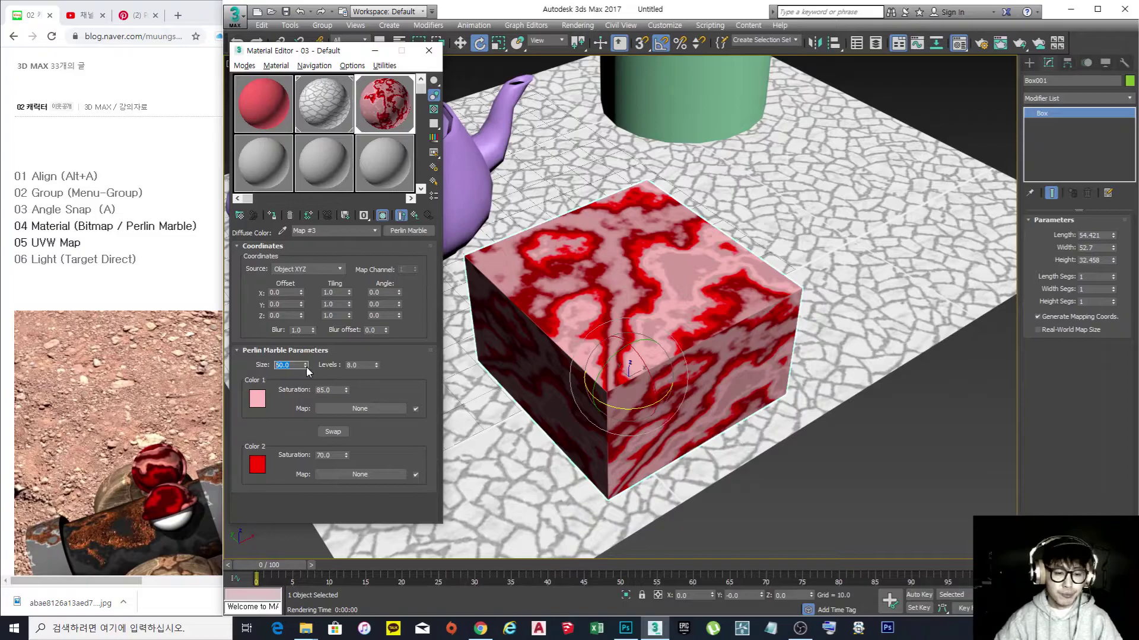
- Try a larger Perlin Marble size of 78 and a smaller size of 10 on the box
drag(305, 364, 305, 356)
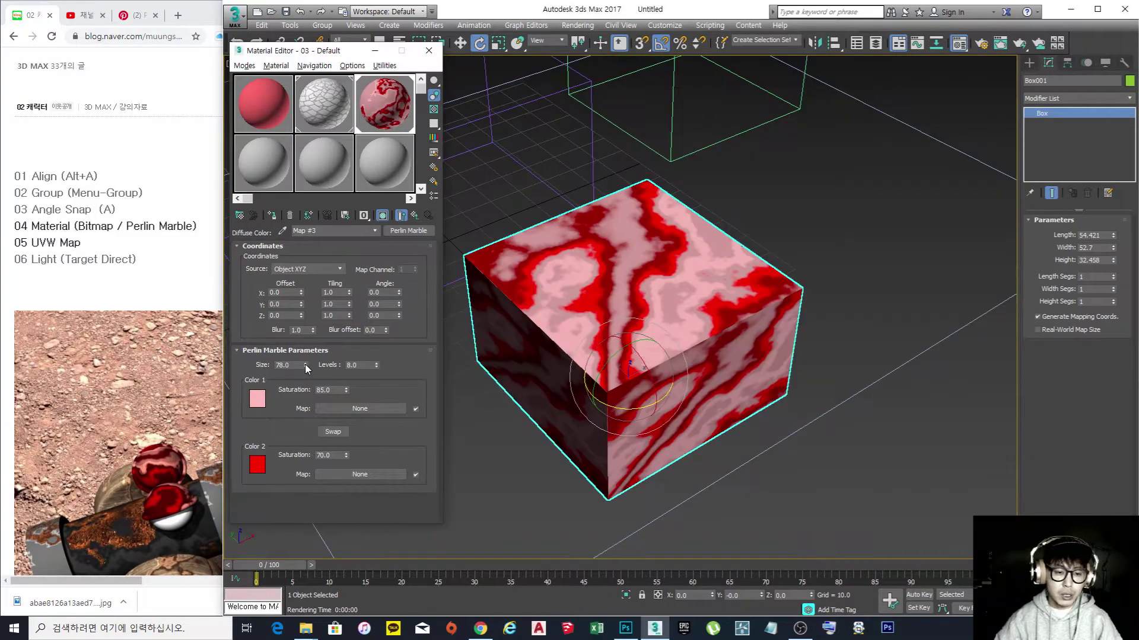
text(10)
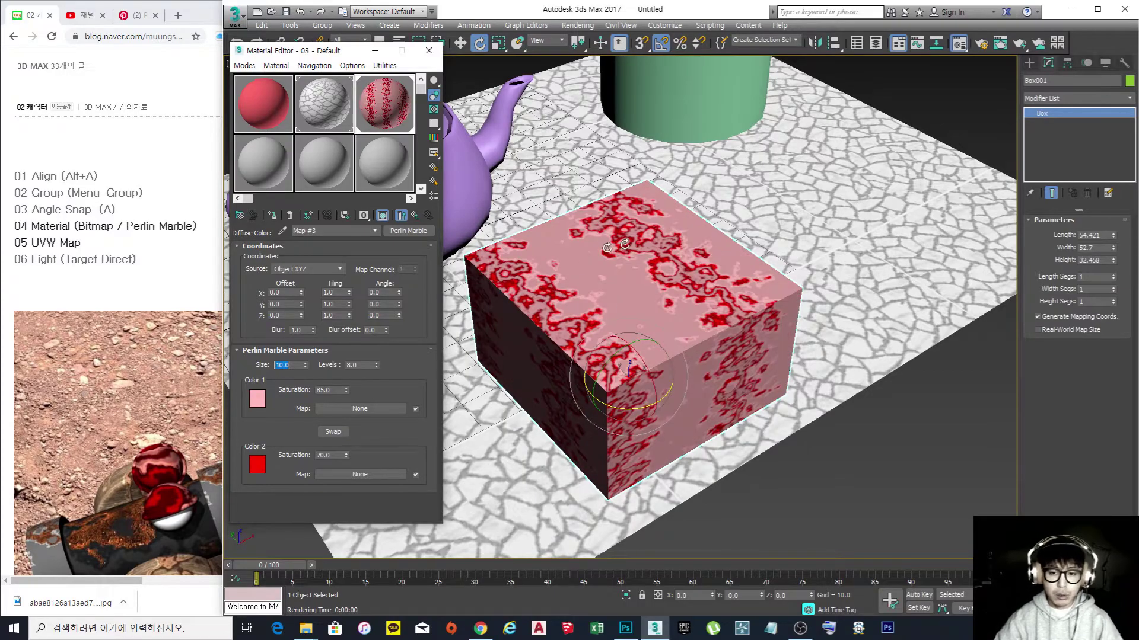
scroll(682, 320, up, 3)
scroll(671, 340, down, 4)
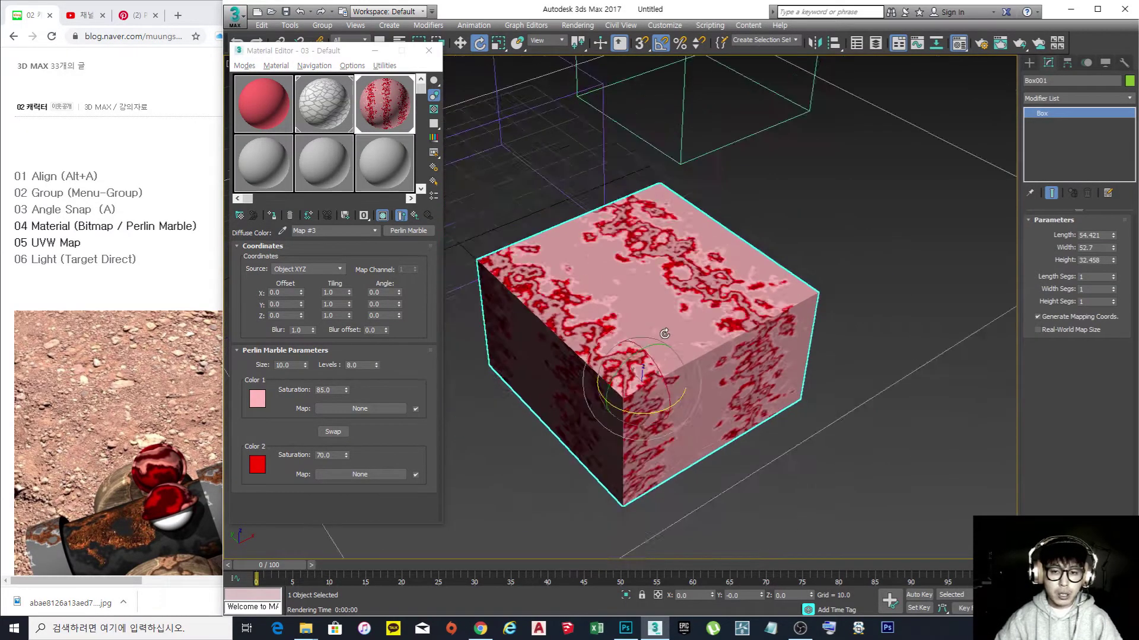
scroll(664, 336, up, 2)
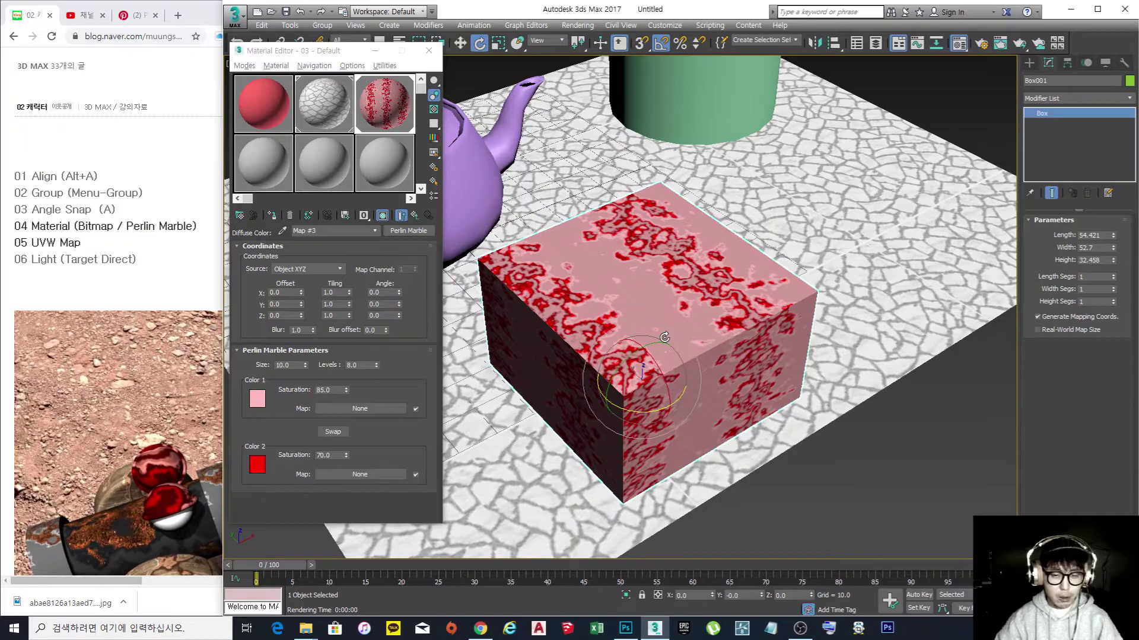
- Render the perspective view and inspect the marble pattern at size 10 on the box
key(shift+q)
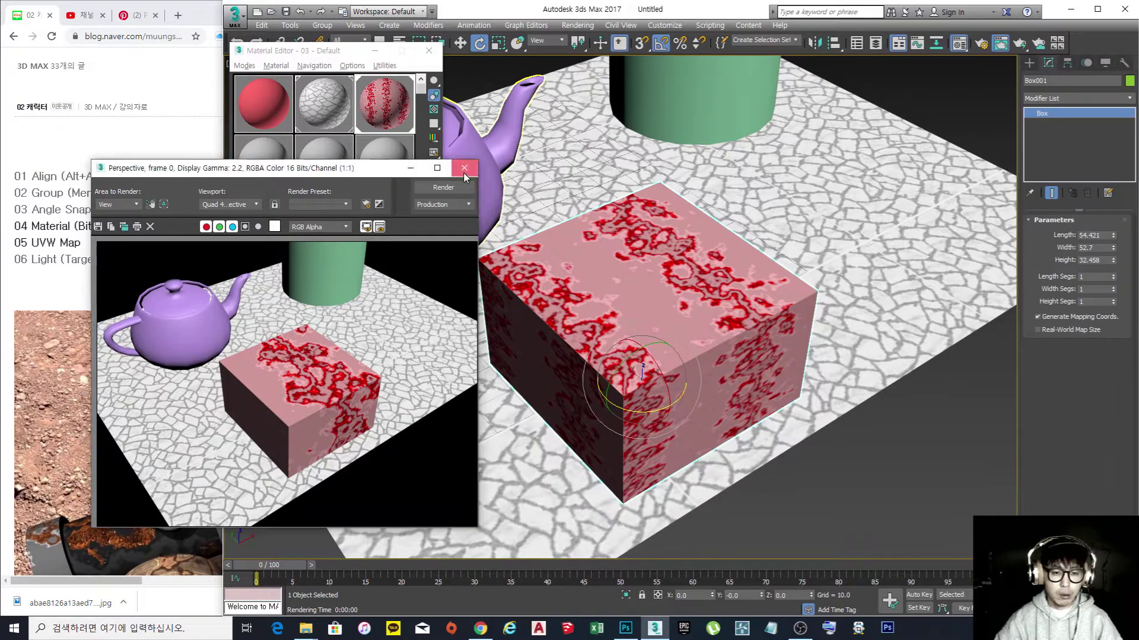
click(464, 169)
middle_drag(686, 342, 683, 342)
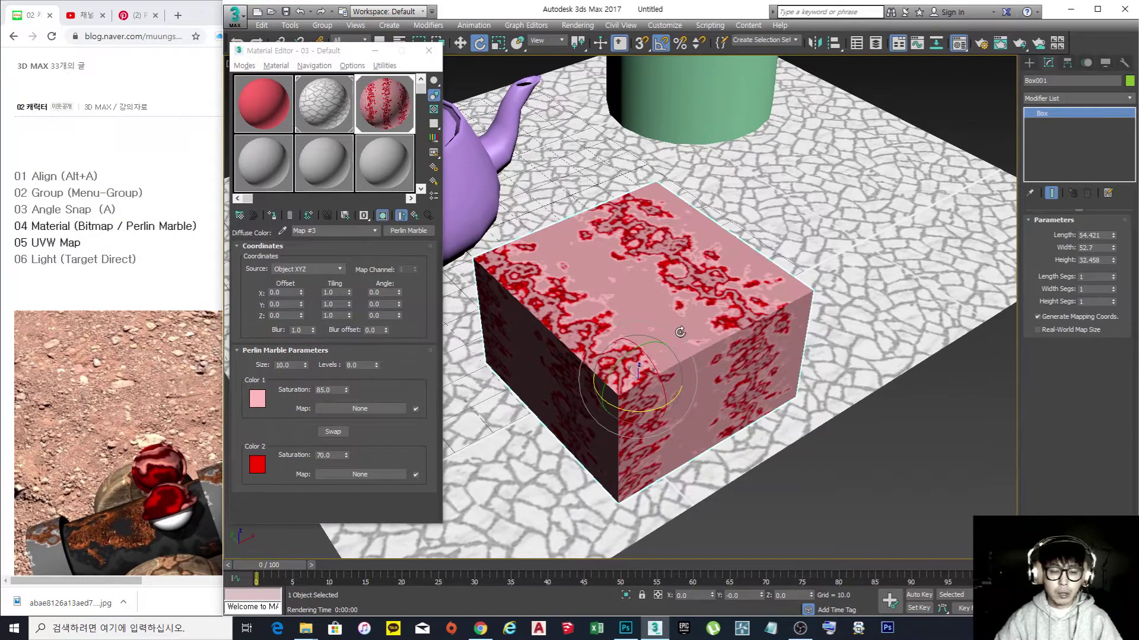
scroll(676, 332, down, 1)
scroll(670, 335, up, 2)
scroll(669, 335, down, 2)
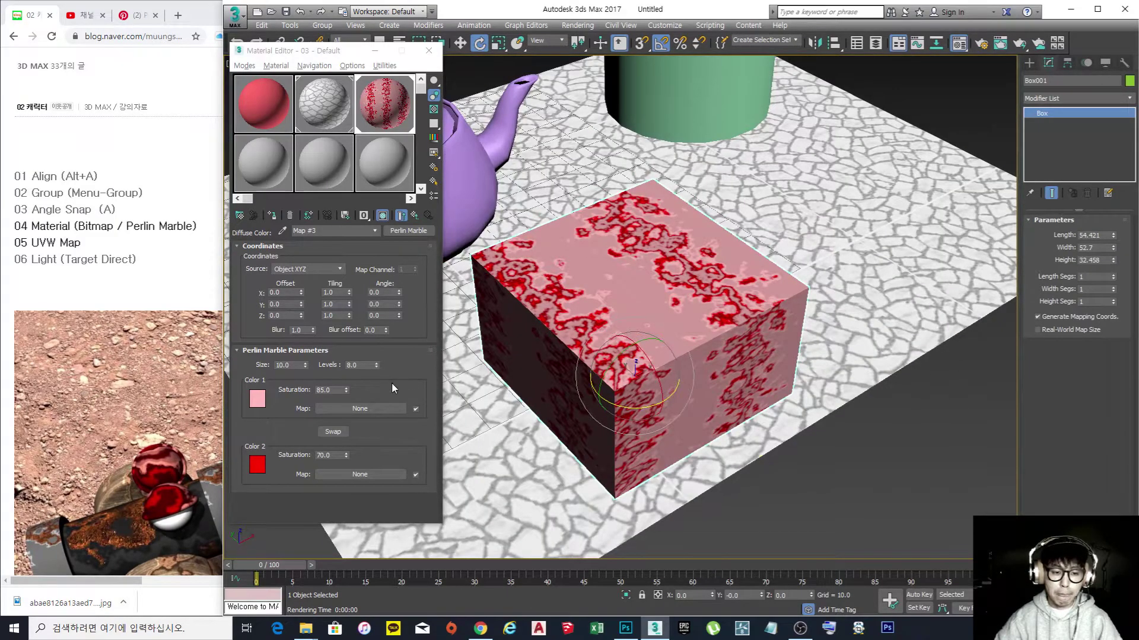
- Set the Perlin Marble size to 50 and render the perspective view to check the box
click(288, 365)
text(50)
key(Return)
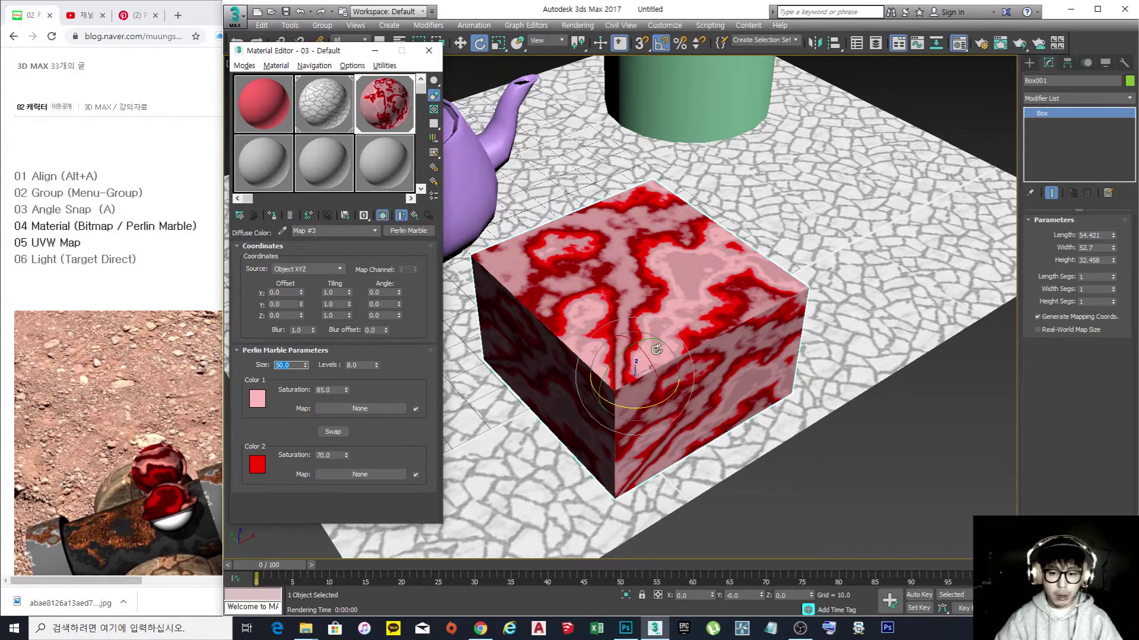
click(658, 319)
key(shift+q)
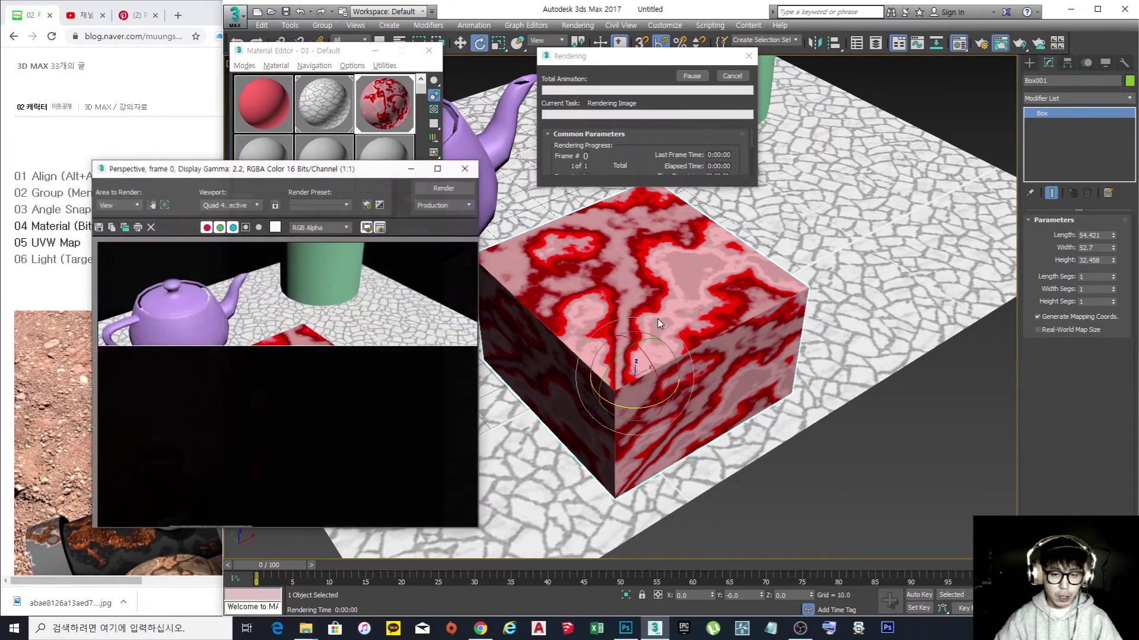
click(466, 172)
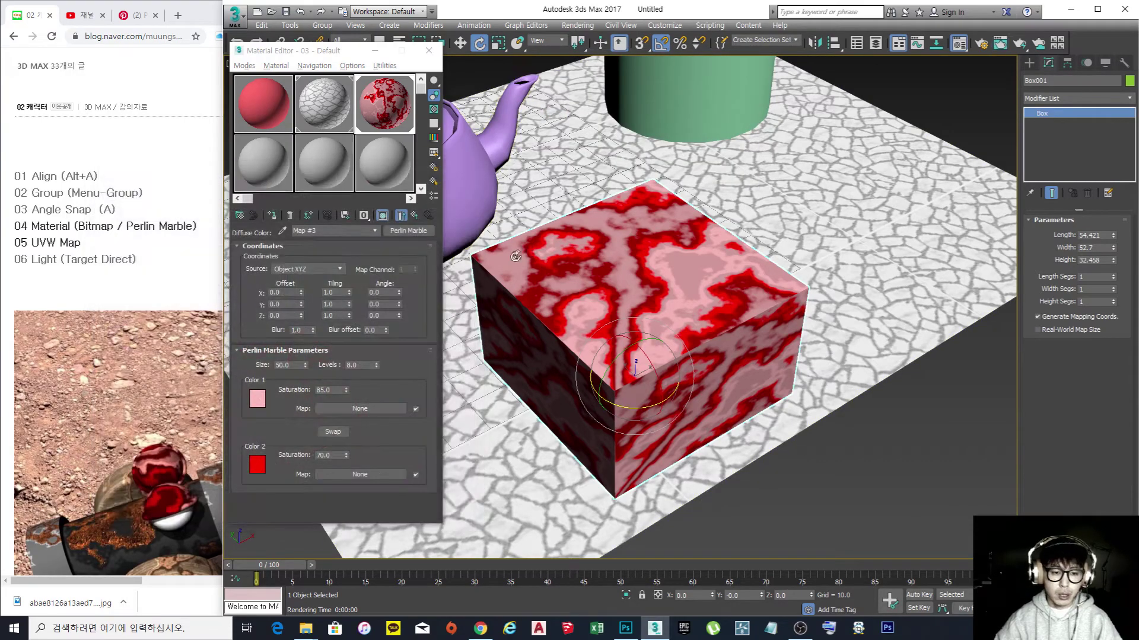
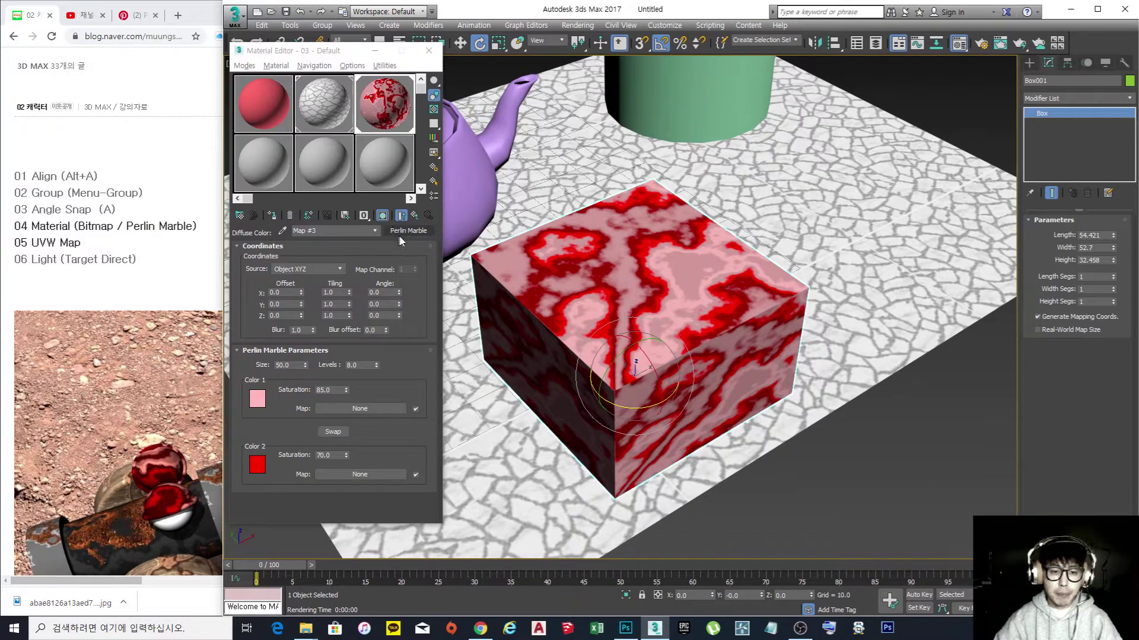
- Assign the wood bitmap 2002_206.jpg as the Color 1 map of the diffuse Perlin Marble map
click(415, 217)
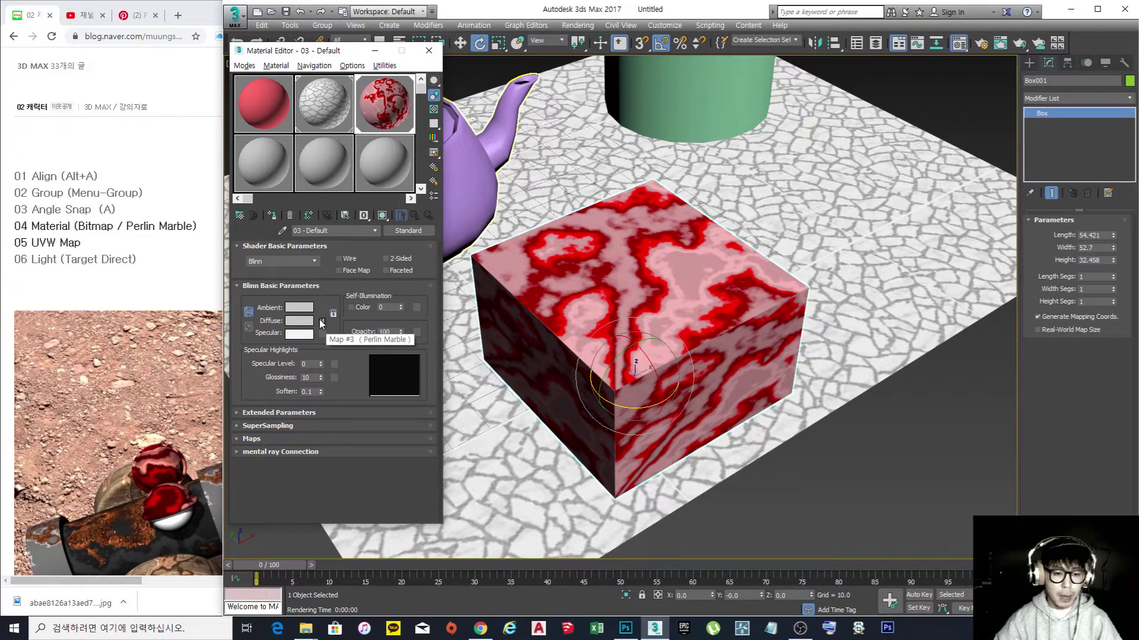
click(321, 323)
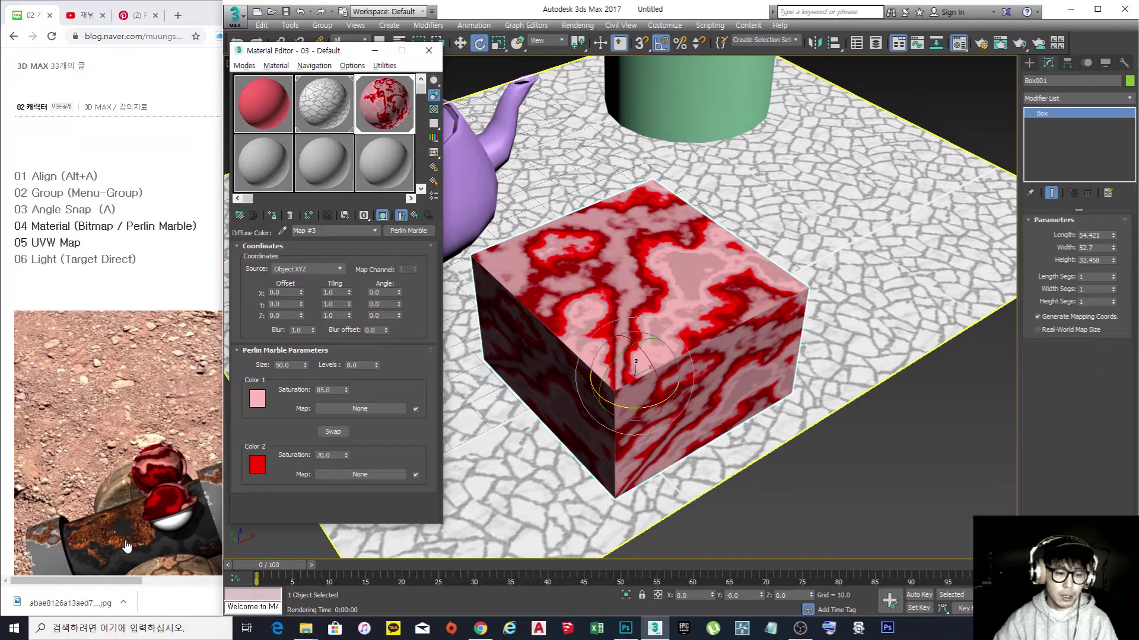
click(368, 411)
scroll(618, 220, up, 6)
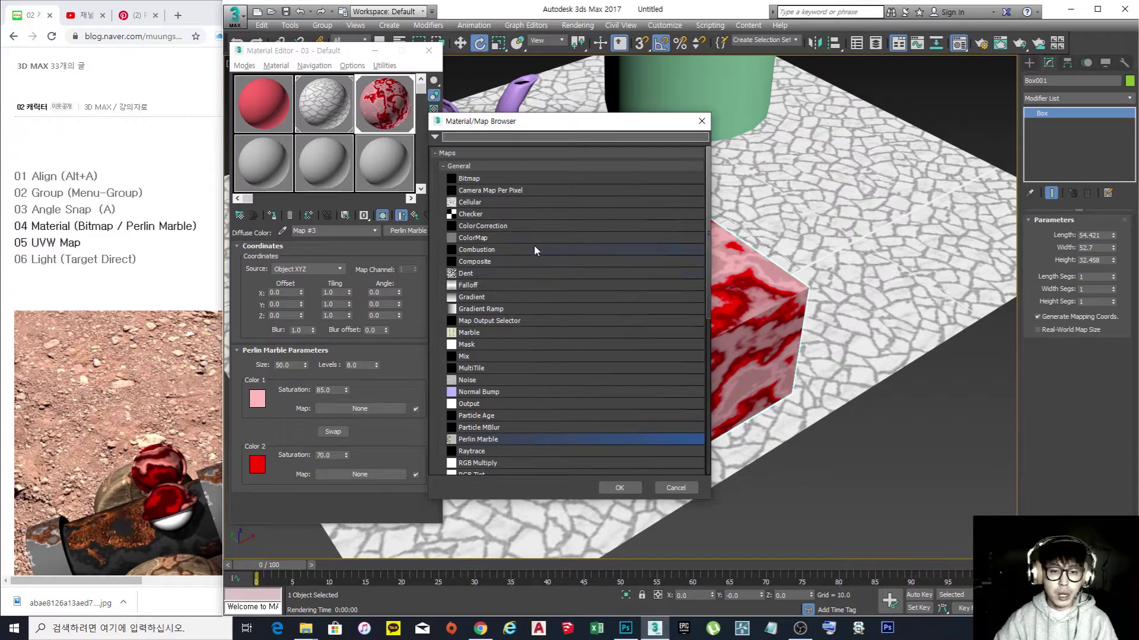
click(469, 179)
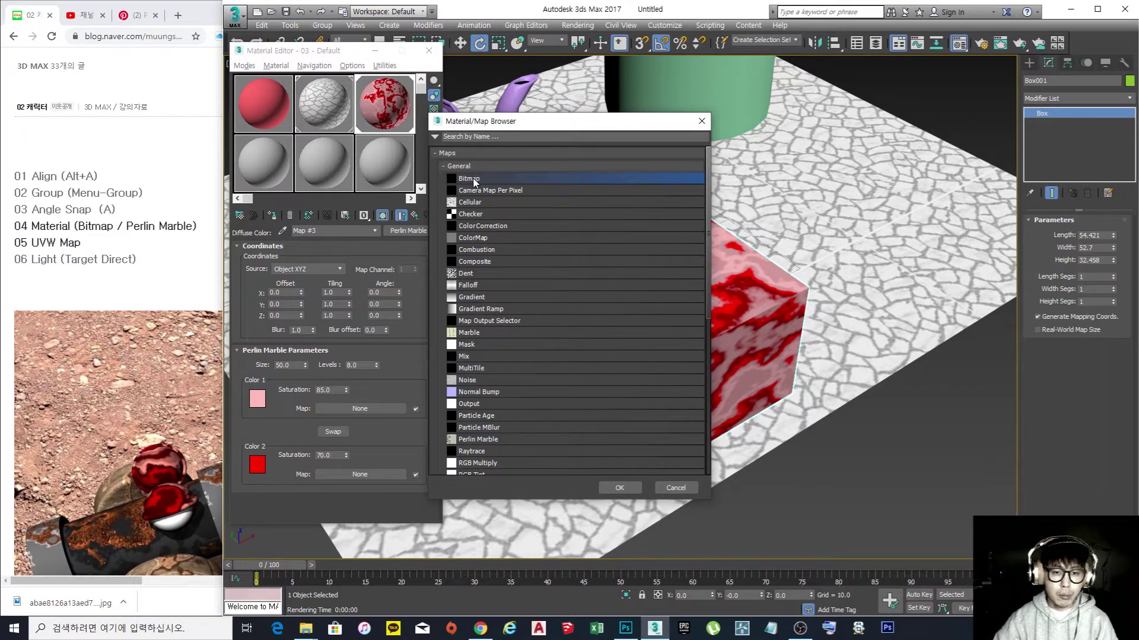
double_click(469, 179)
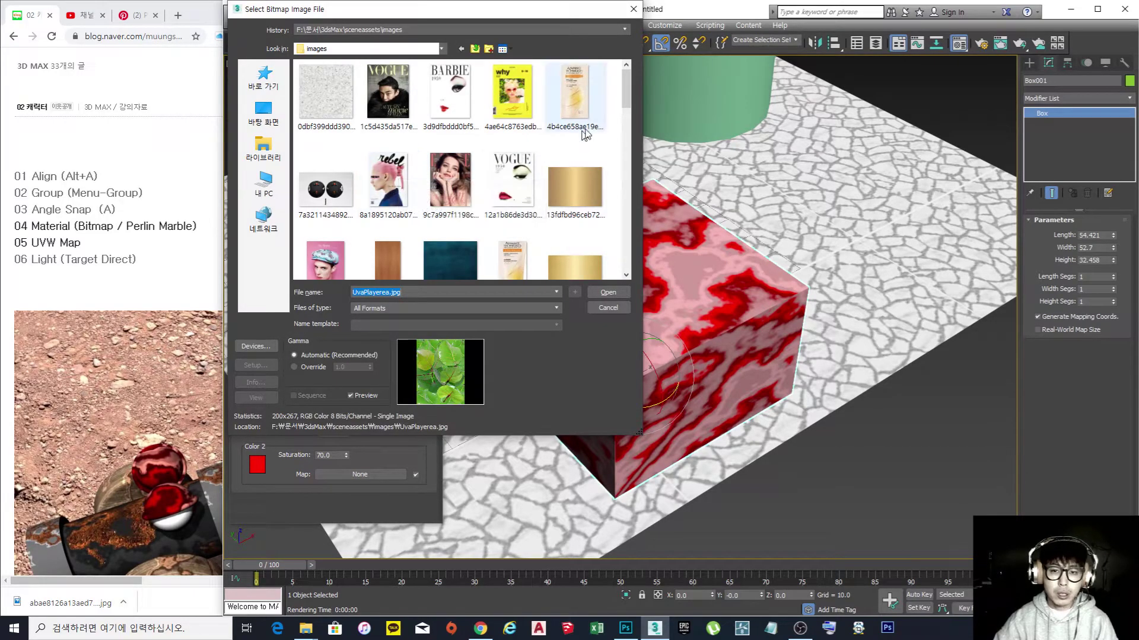
drag(626, 99, 625, 125)
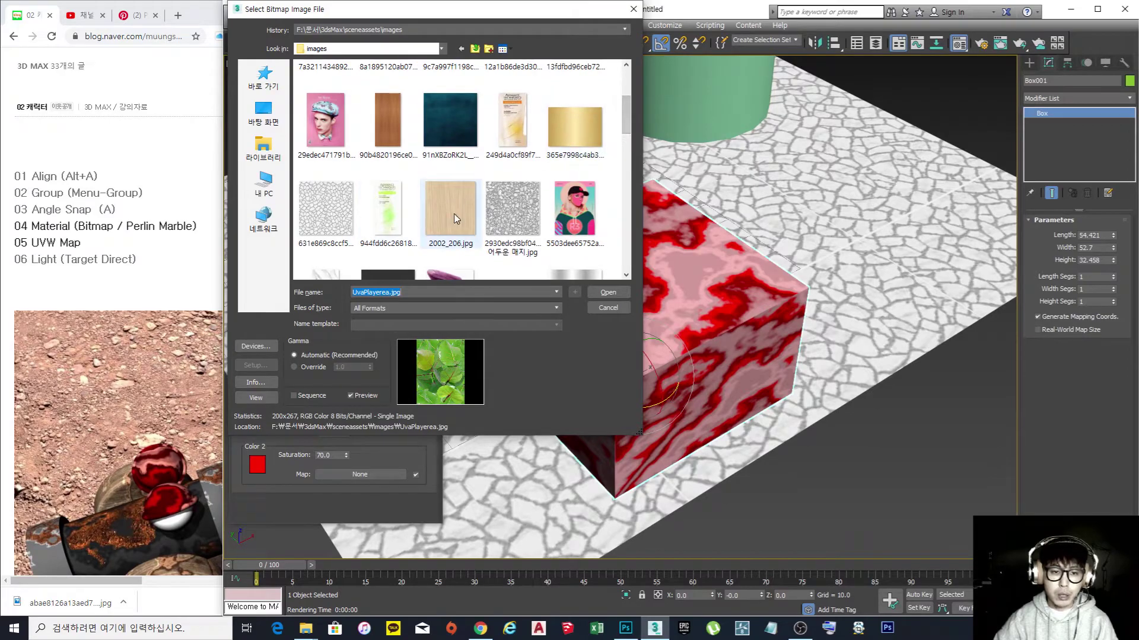
click(457, 219)
double_click(457, 211)
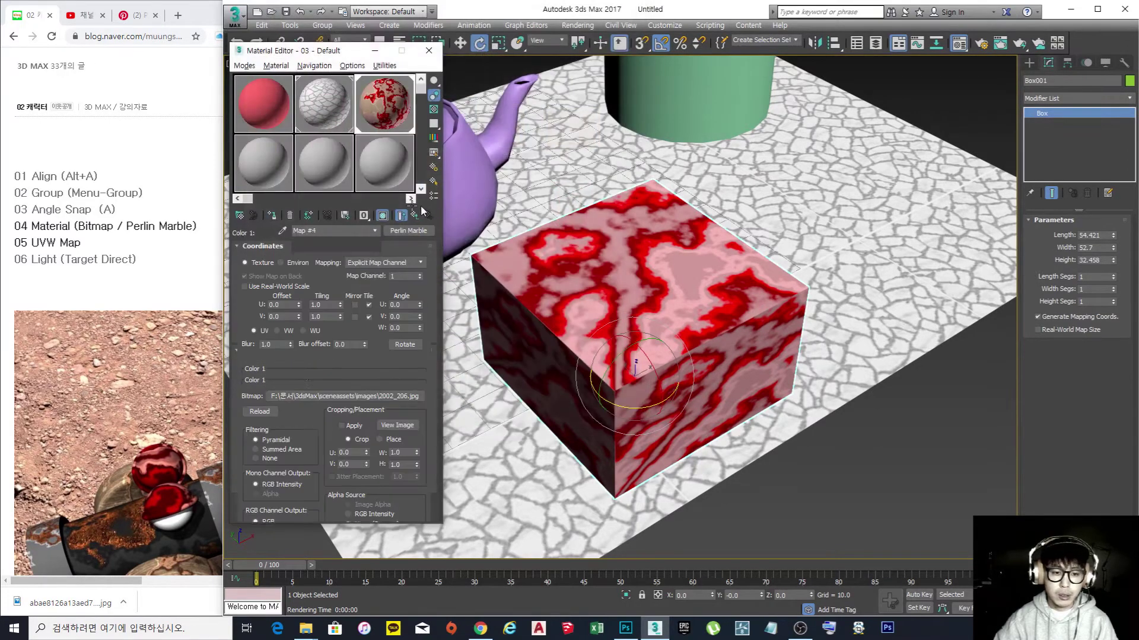
- Examine the wood and red marble material in an enlarged sample preview and in a perspective render
double_click(391, 95)
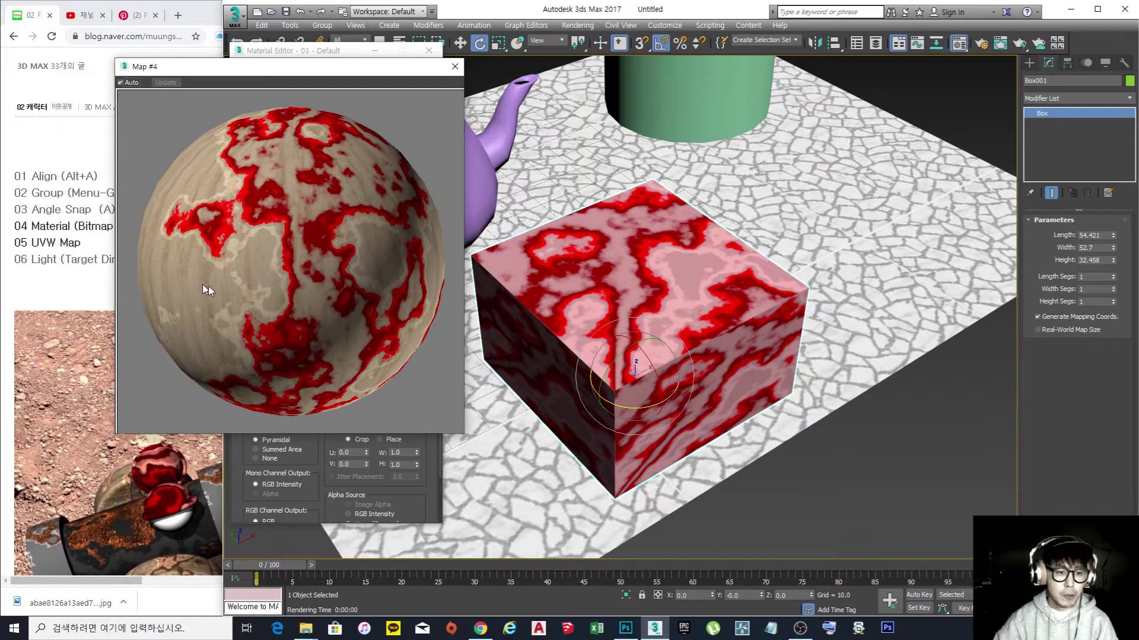
click(455, 66)
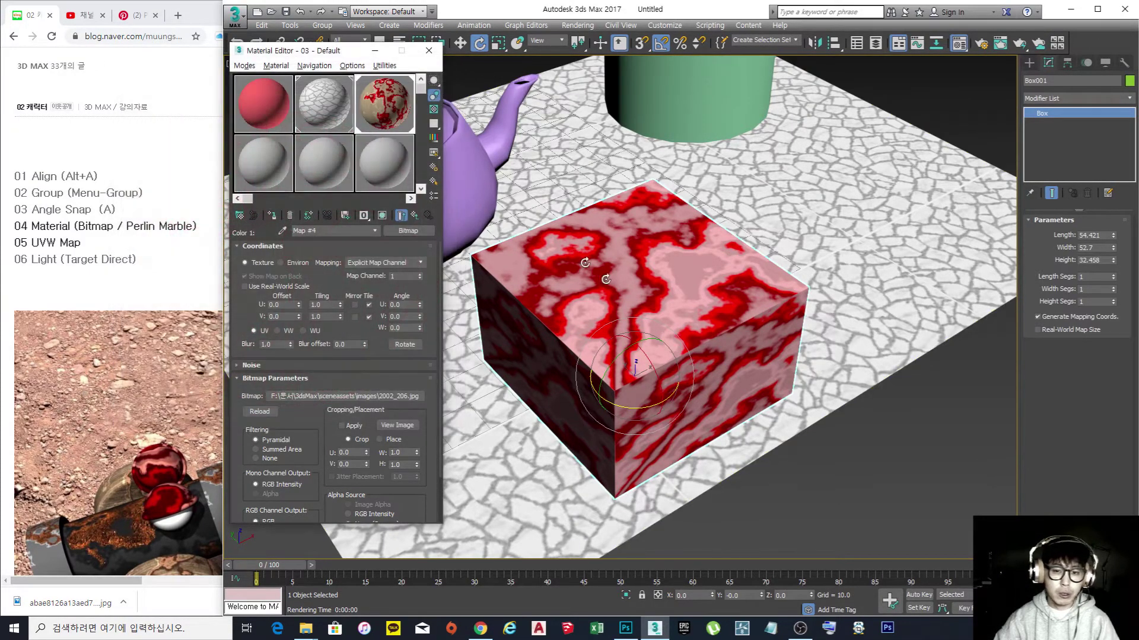
key(shift+q)
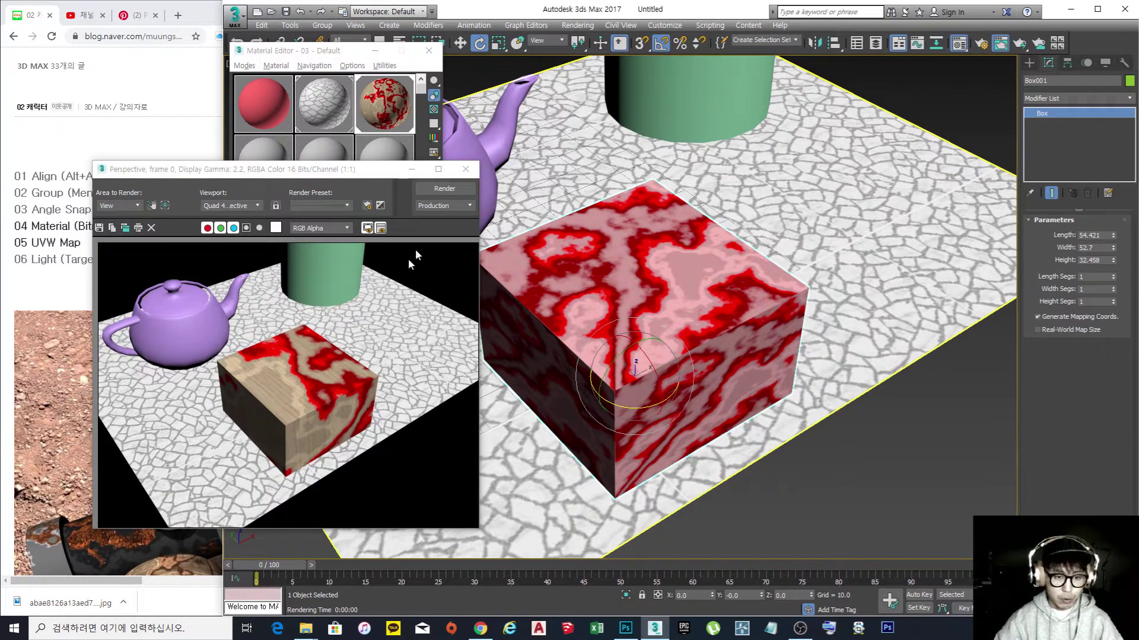
click(466, 169)
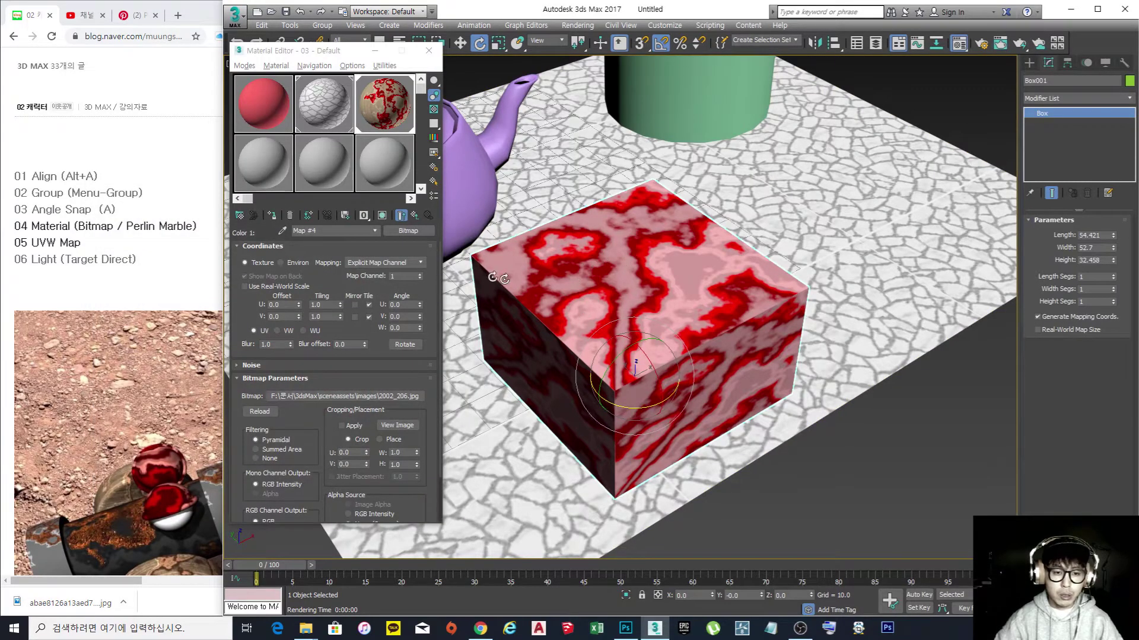
- Show the wood bitmap on the box in the viewport and render the perspective view for comparison
click(382, 216)
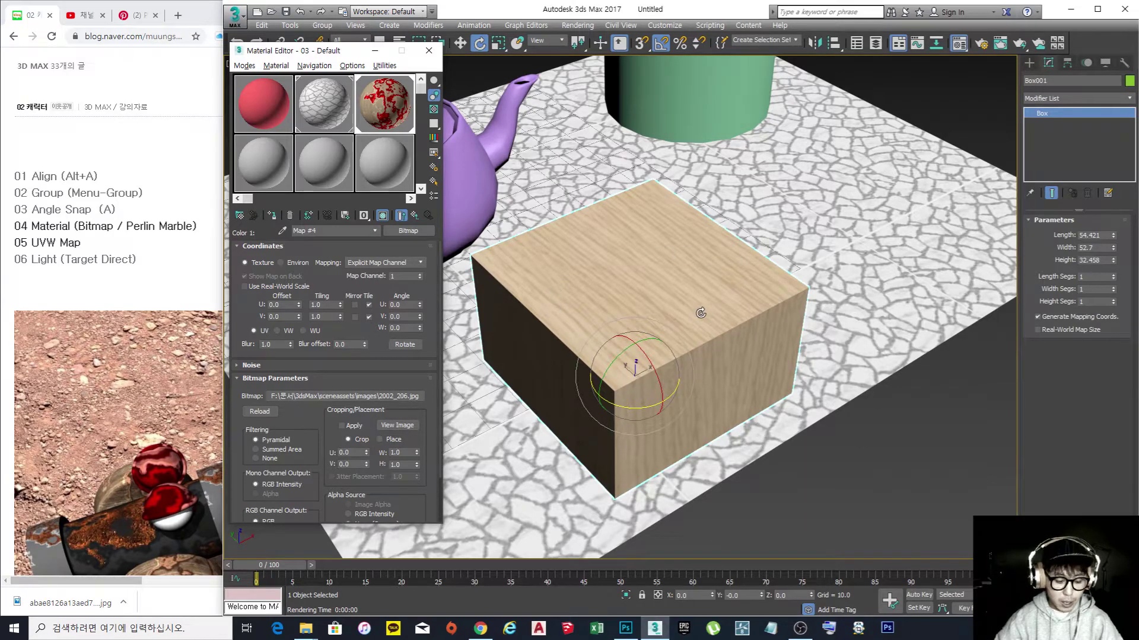
key(shift+q)
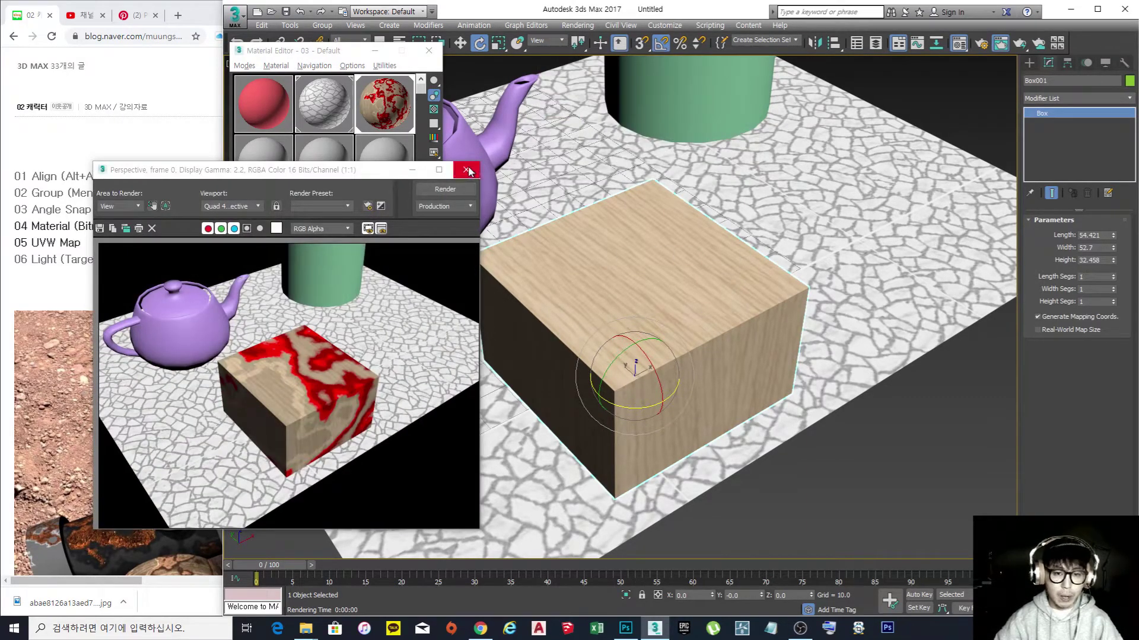
click(467, 171)
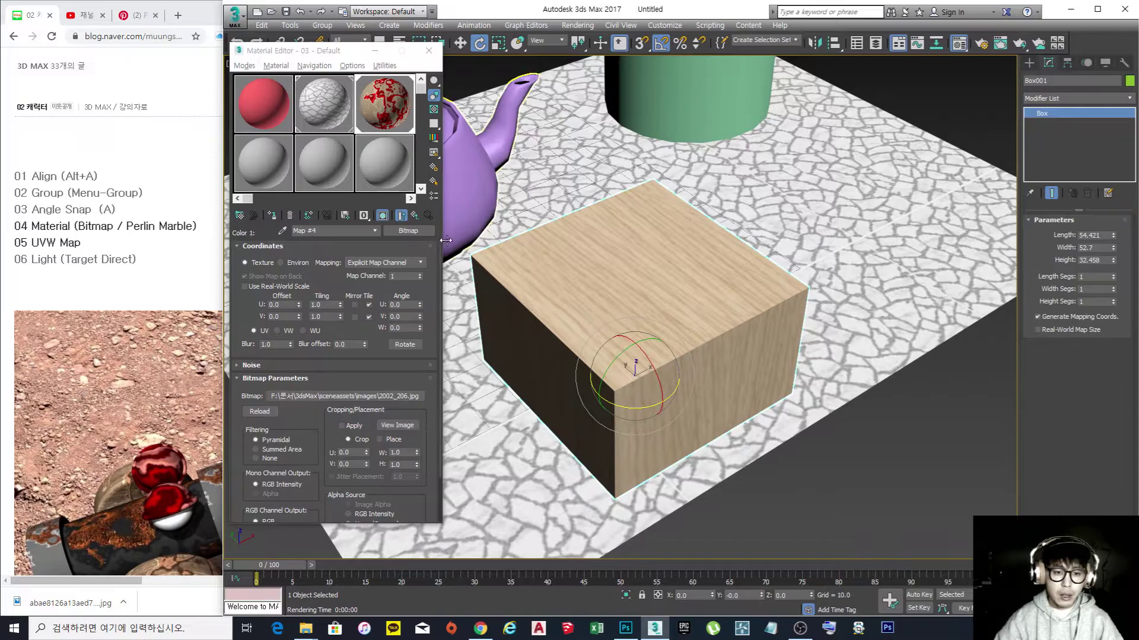
- Toggle the wood bitmap's viewport display off and on, and return to the parent Perlin Marble map
click(382, 215)
click(382, 215)
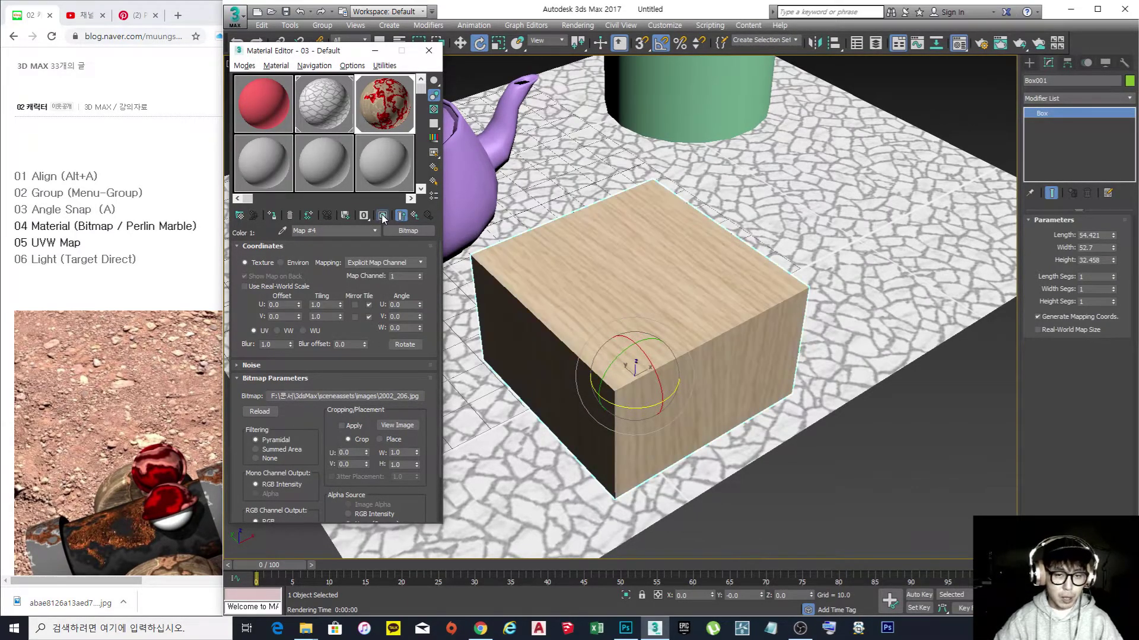
click(415, 215)
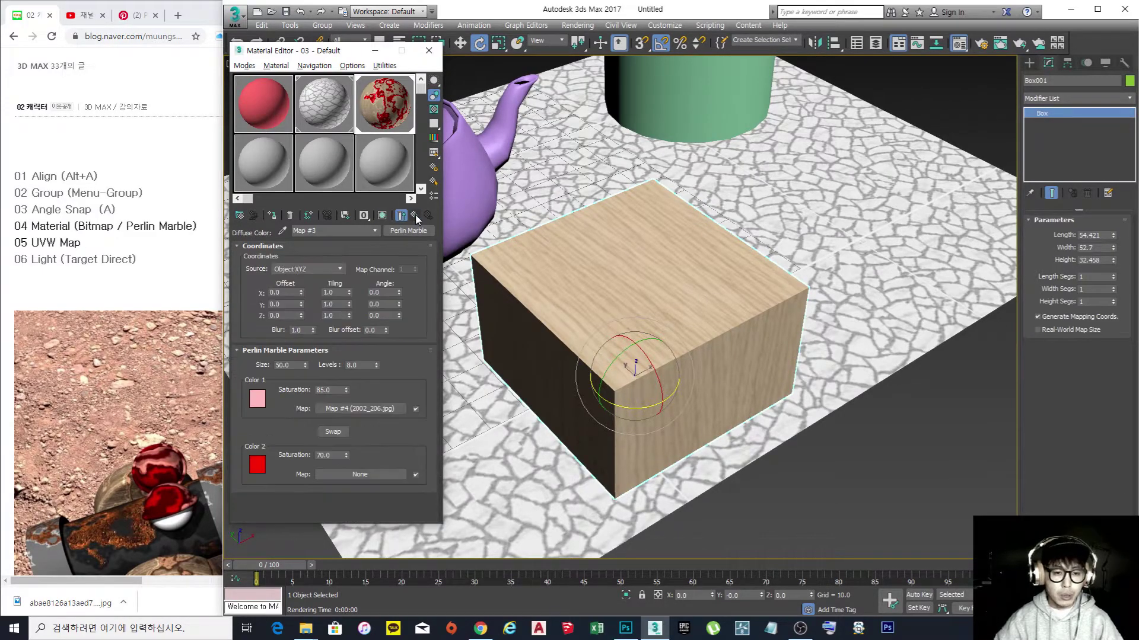
- Display the parent Perlin Marble map on the box in the viewport and render the perspective view to compare the pattern
click(382, 215)
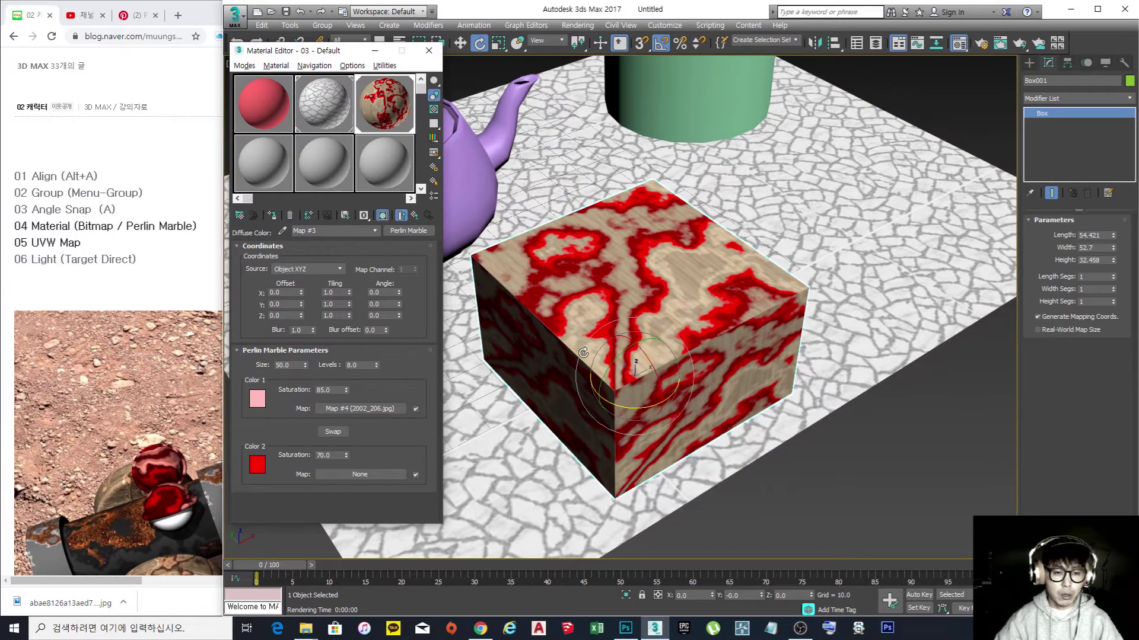
click(382, 216)
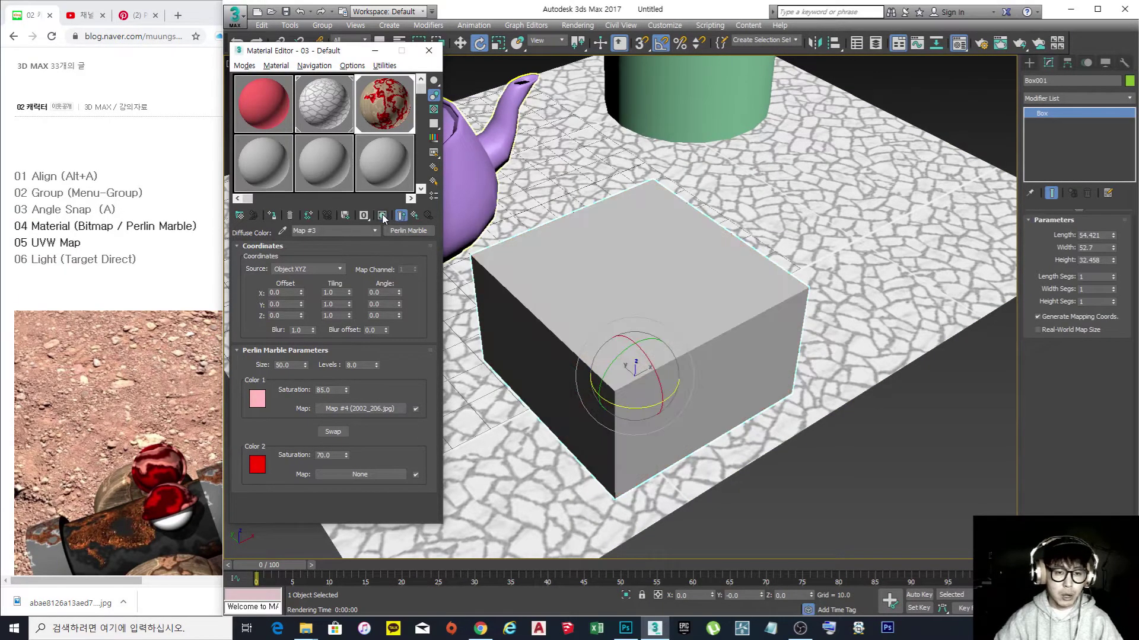
click(383, 216)
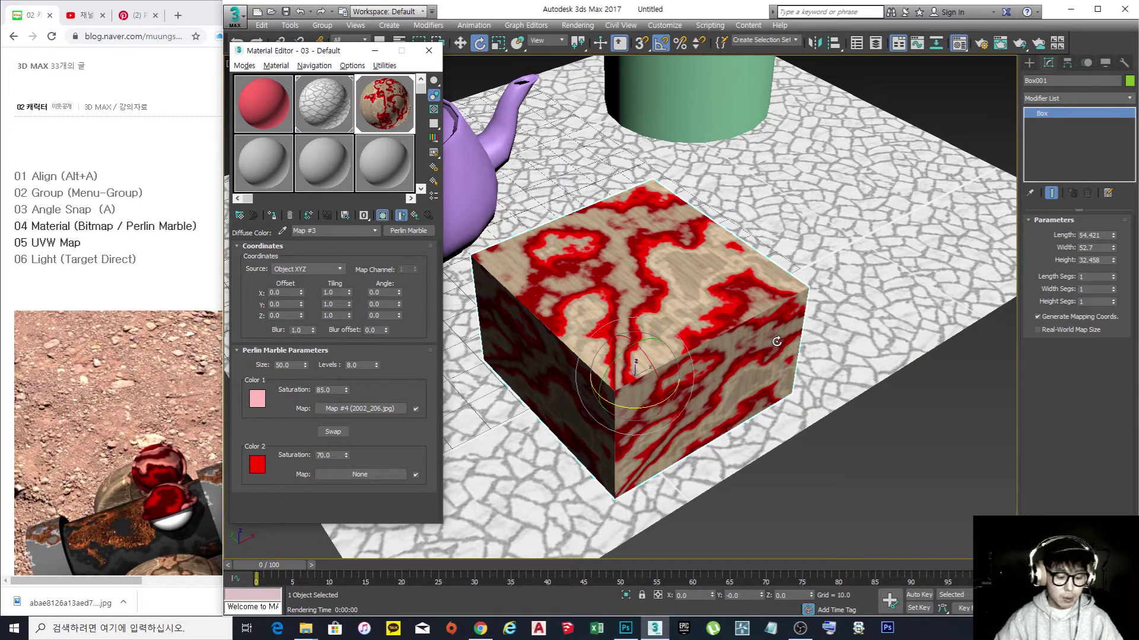
key(shift+q)
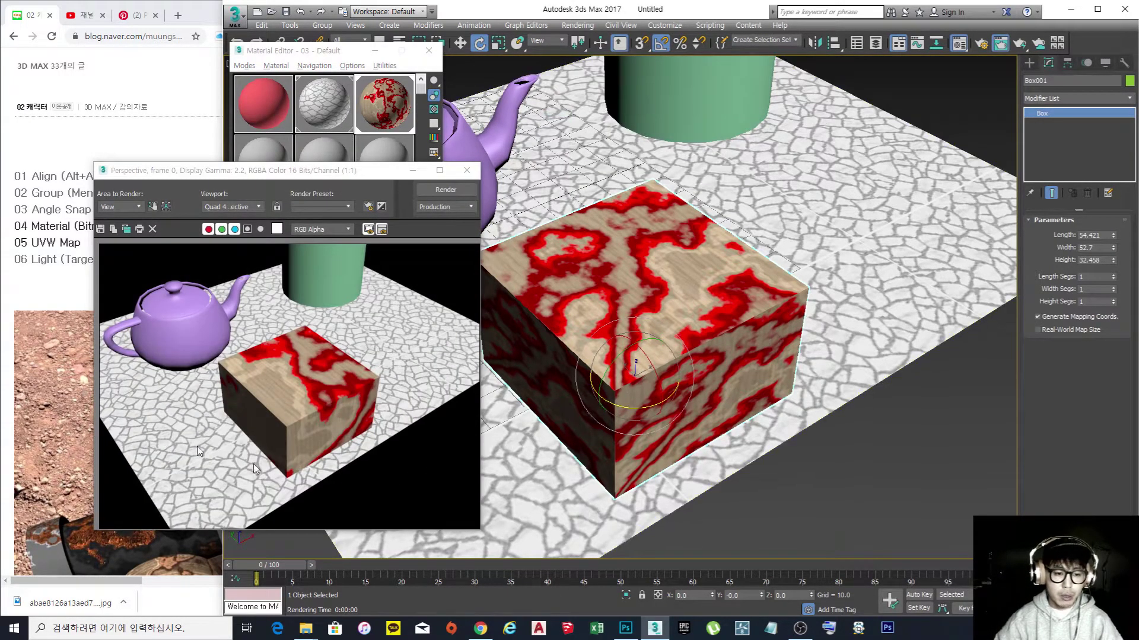
click(466, 172)
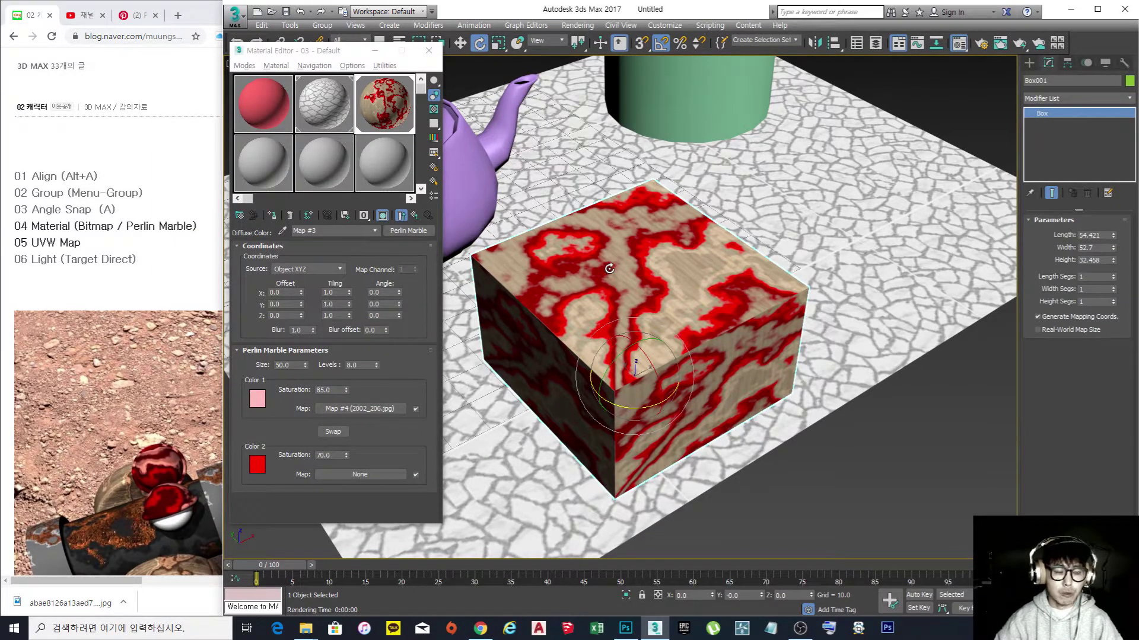
- Assign the wood and red Perlin Marble material to the green cylinder
scroll(609, 268, down, 4)
middle_drag(631, 289, 633, 324)
click(636, 263)
scroll(639, 216, up, 5)
scroll(639, 221, down, 2)
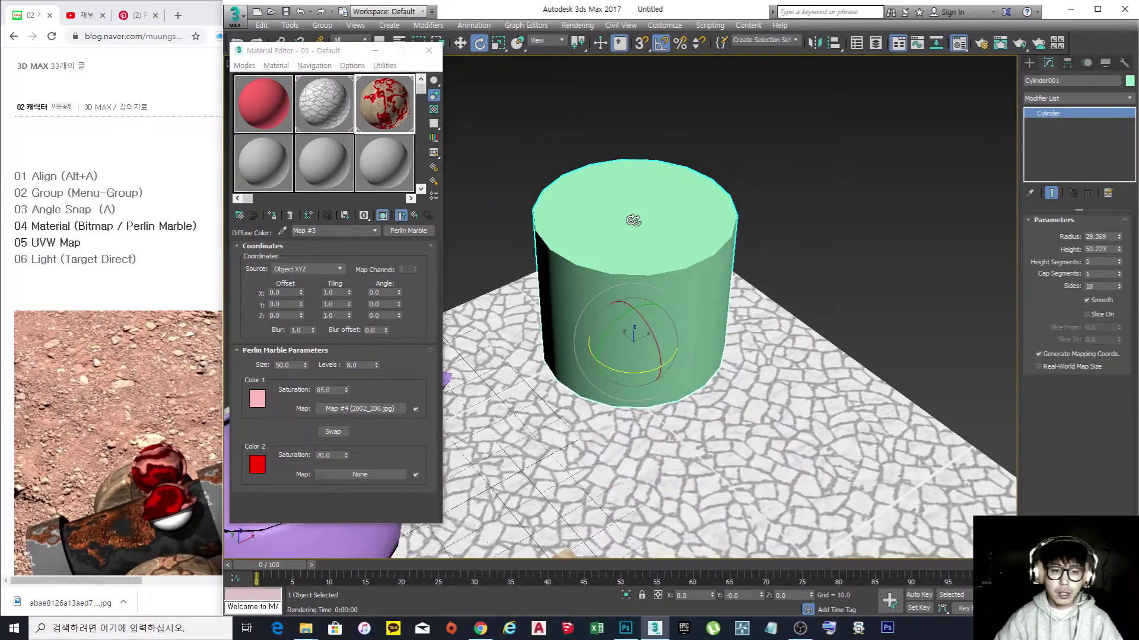
click(272, 216)
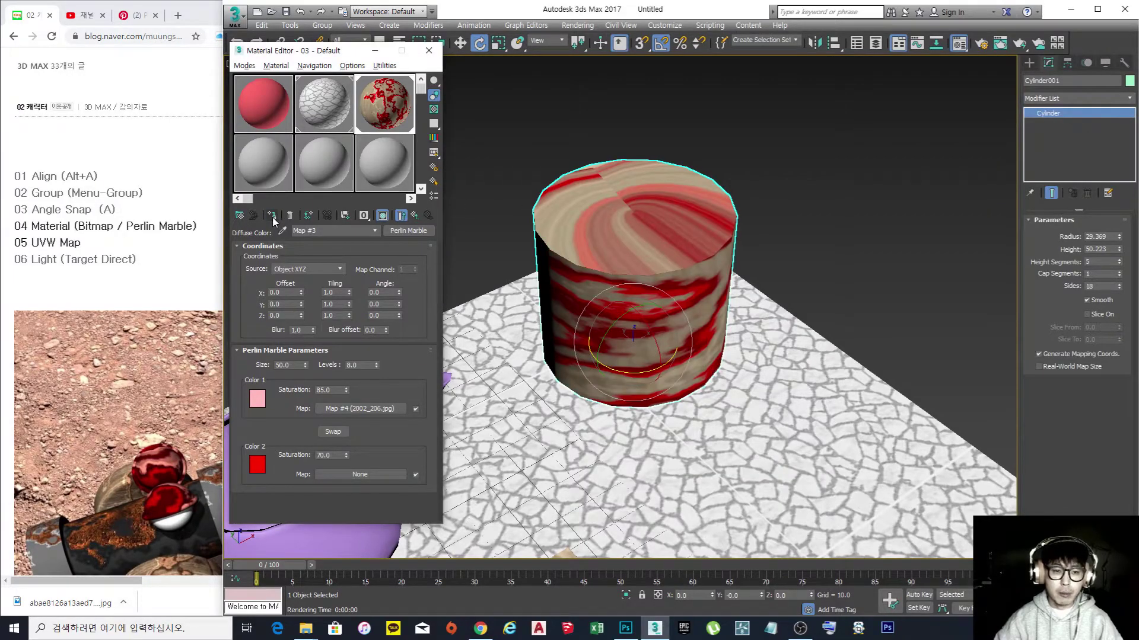
- Examine the marble pattern on the cylinder's top and side, and compare it with a perspective render
middle_drag(684, 315, 655, 334)
alt+middle_drag(622, 263, 643, 324)
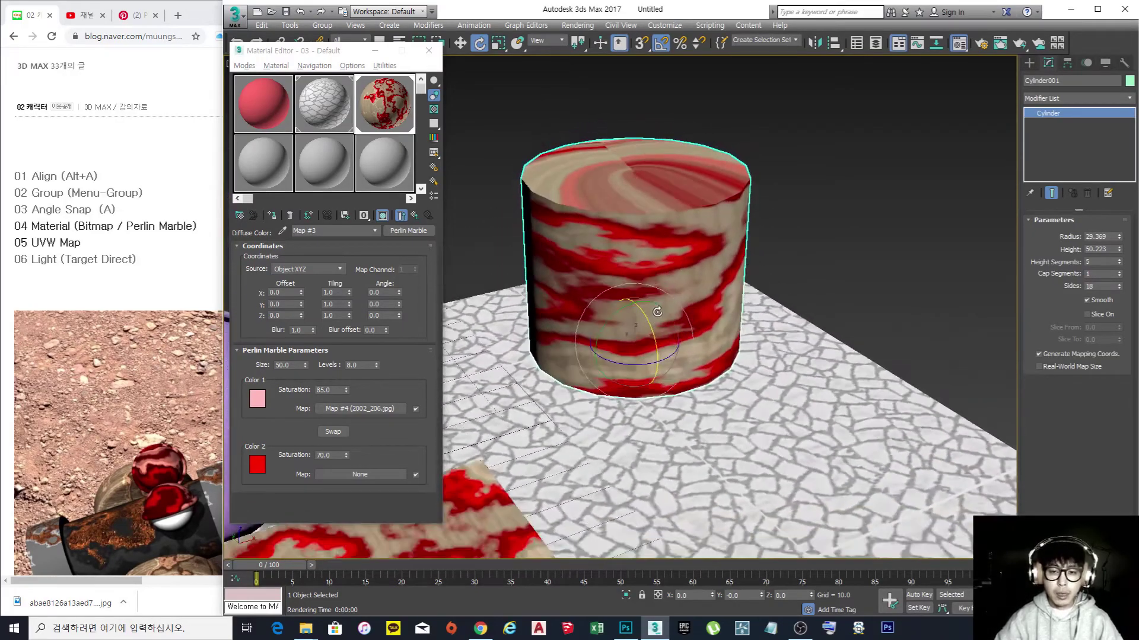
alt+middle_drag(650, 202, 651, 226)
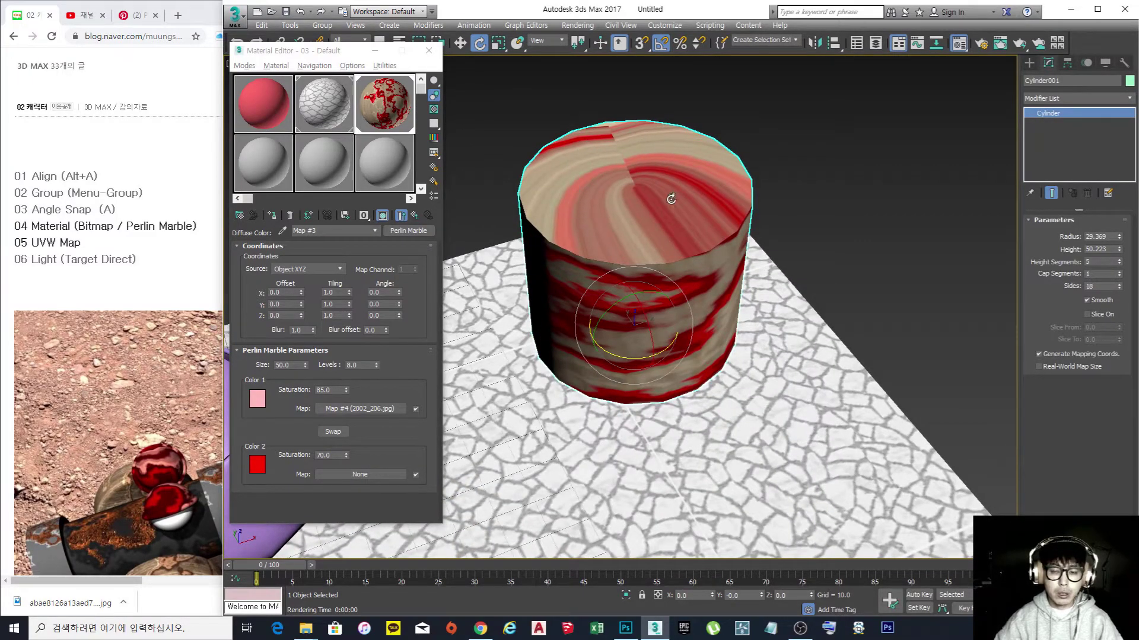
mouse_move(654, 269)
alt+middle_down()
mouse_move(651, 255)
mouse_move(638, 272)
mouse_move(666, 257)
alt+middle_up()
key(shift+q)
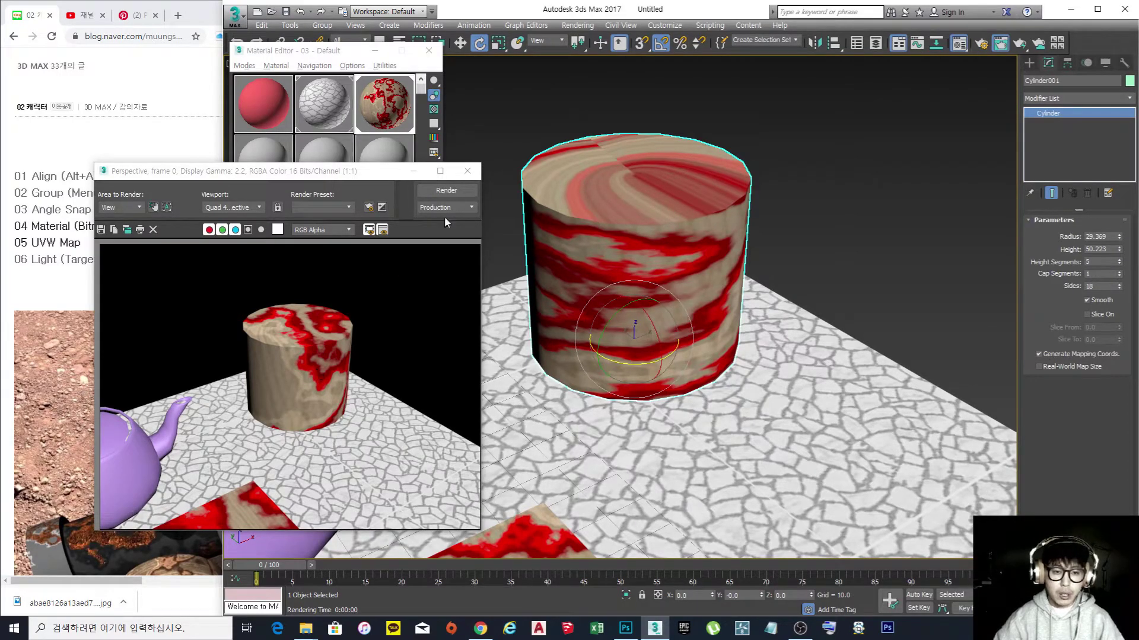
click(467, 171)
- Copy the marble cylinder to the open floor area in front of the original
scroll(612, 258, down, 4)
middle_drag(612, 260, 605, 289)
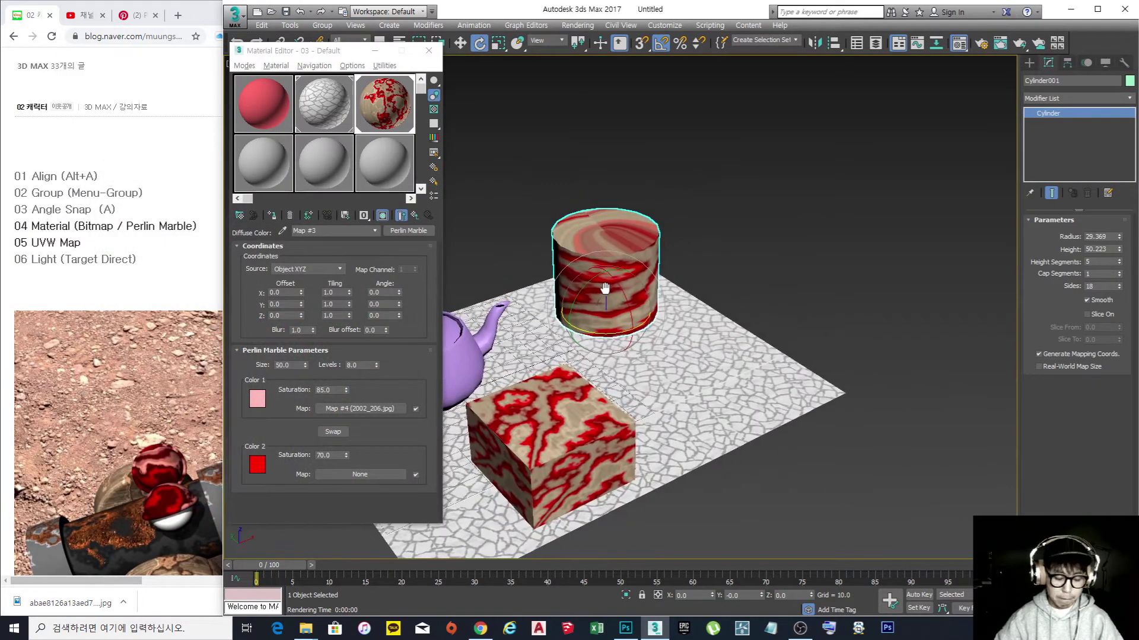
key(w)
shift+drag(593, 297, 669, 395)
click(681, 367)
scroll(699, 354, up, 5)
scroll(698, 354, down, 2)
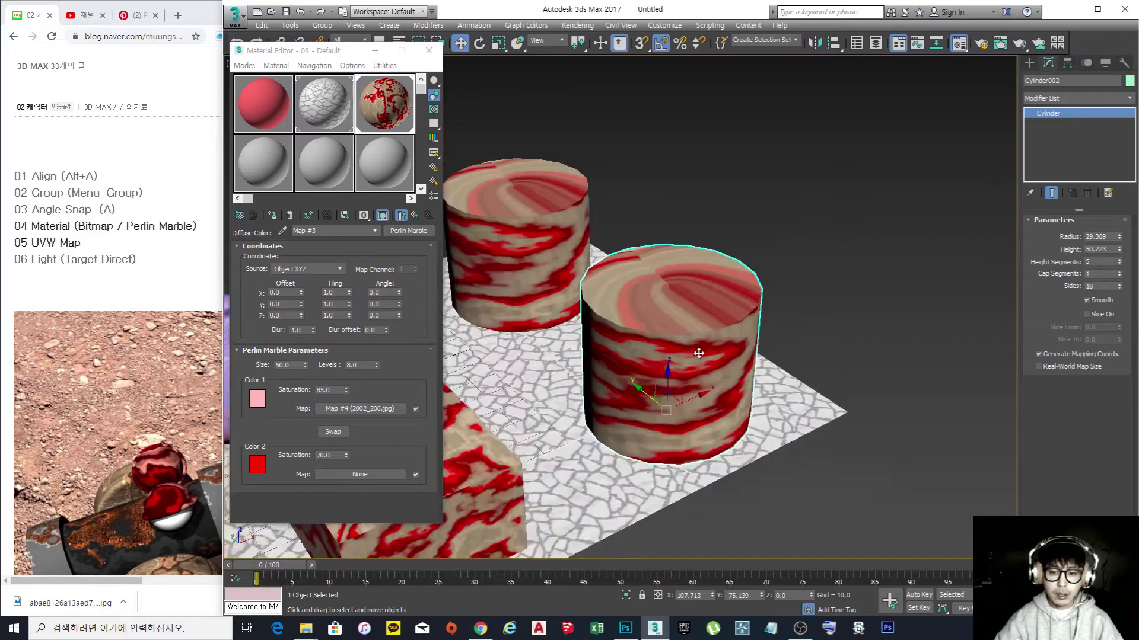
- Assign the unused 07 - Default material to the copied cylinder, with portrait bitmap 9c7a997f1198c2c5a258347a4b0316c4.jpg as its diffuse map shown in the viewport
click(350, 100)
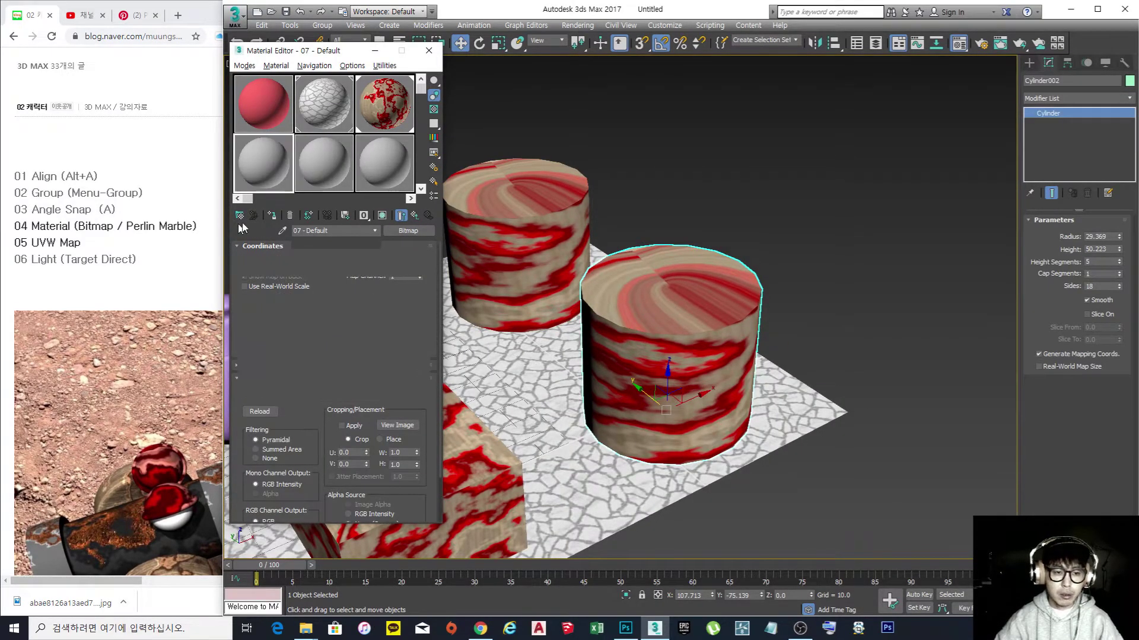
click(272, 216)
click(322, 322)
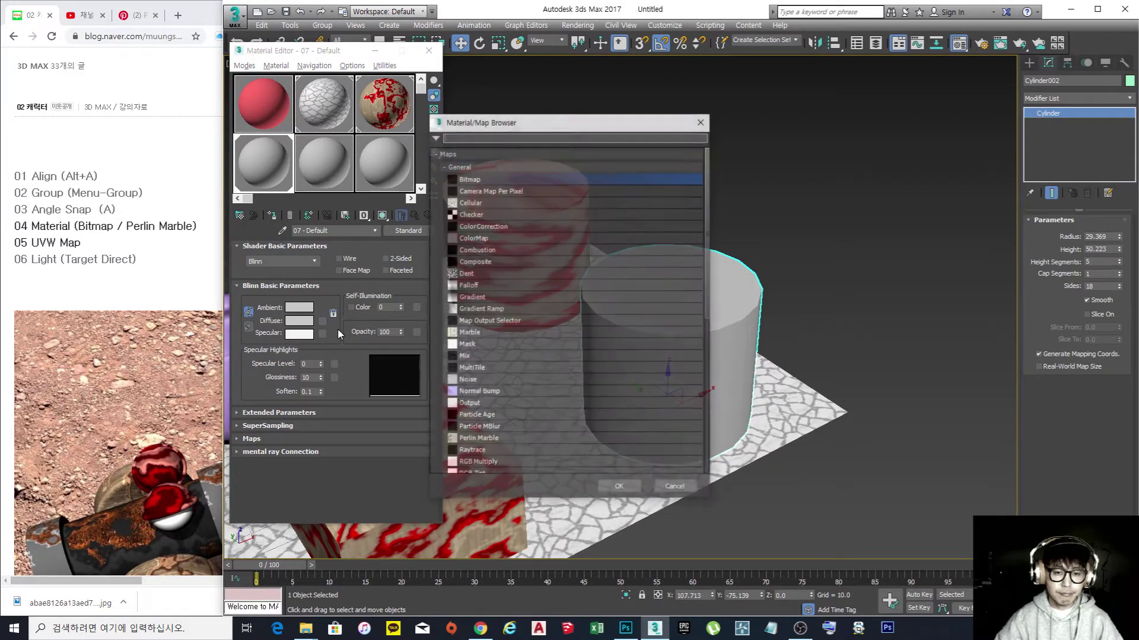
double_click(506, 180)
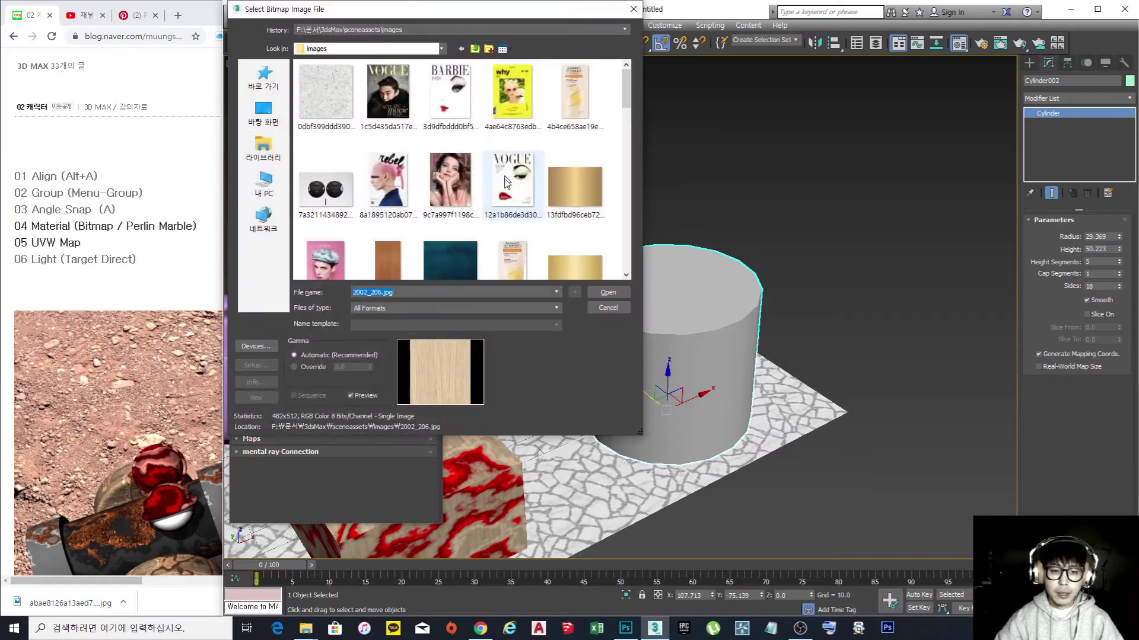
click(454, 196)
double_click(451, 191)
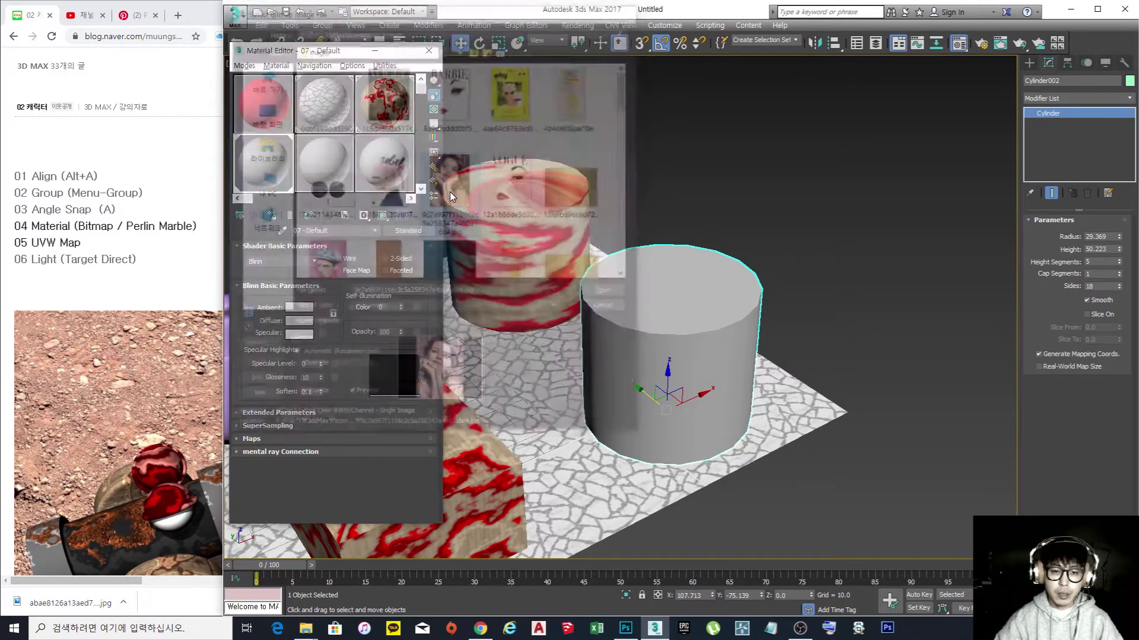
click(312, 229)
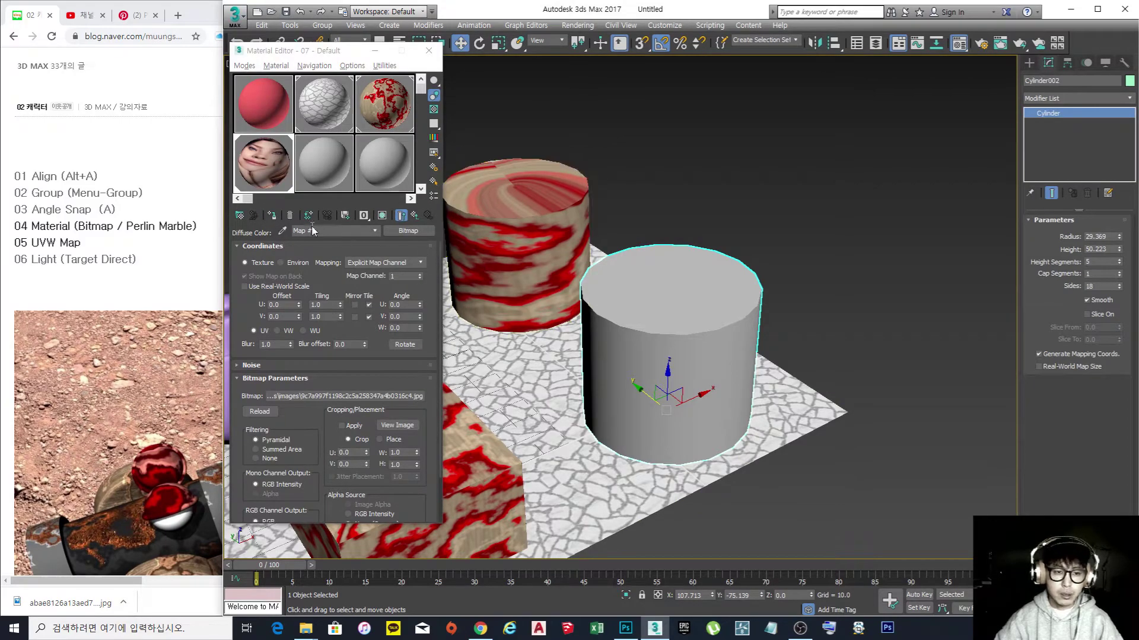
click(381, 214)
- Examine how the portrait bitmap wraps around the copied cylinder in the viewport and in a perspective render
mouse_move(658, 379)
alt+middle_down()
mouse_move(677, 392)
mouse_move(680, 381)
alt+middle_up()
alt+middle_drag(602, 316, 682, 389)
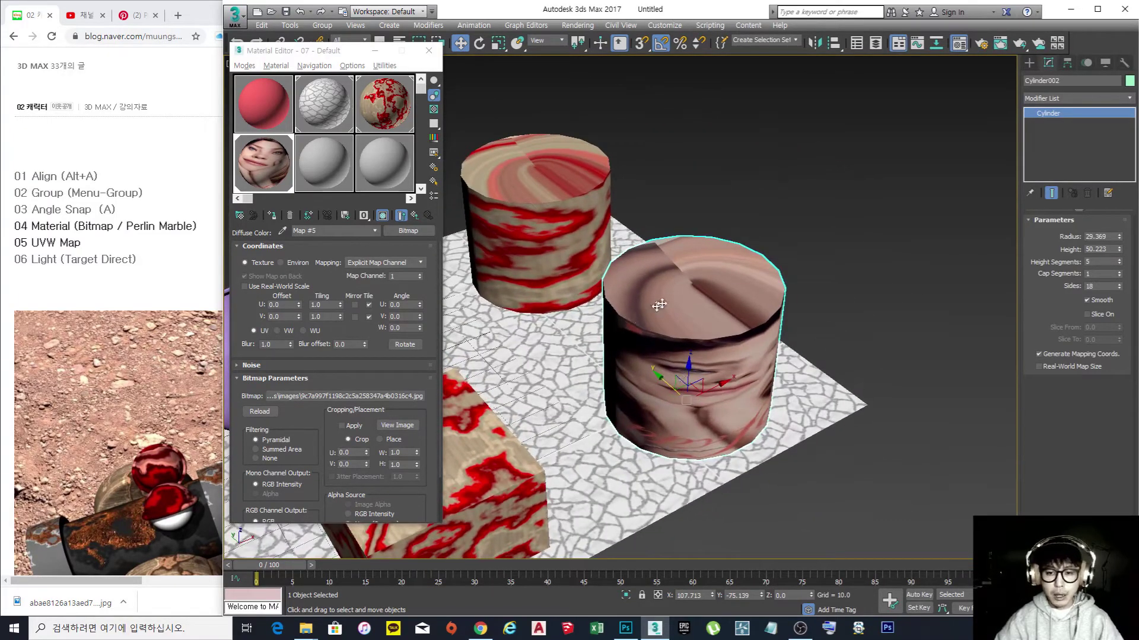
alt+middle_drag(695, 282, 680, 310)
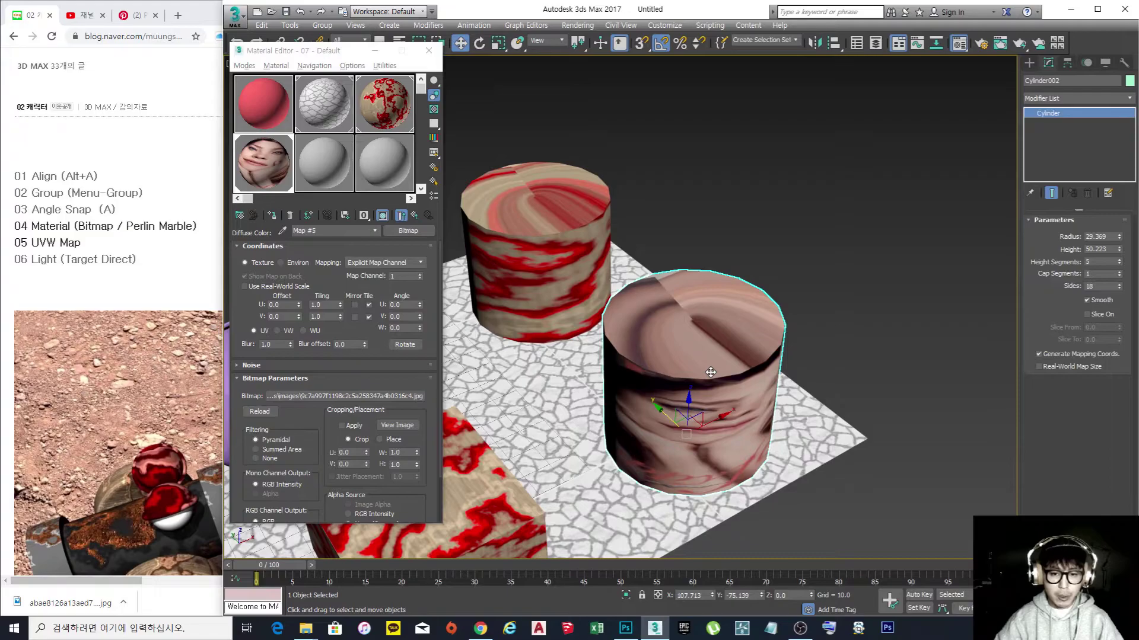
key(shift+q)
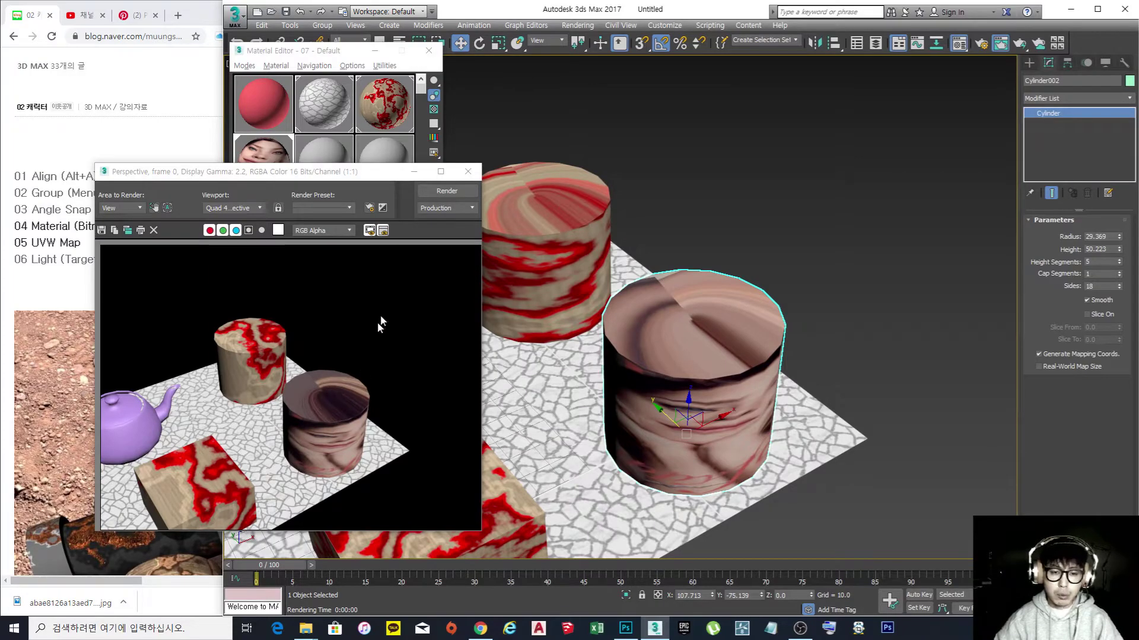
click(468, 172)
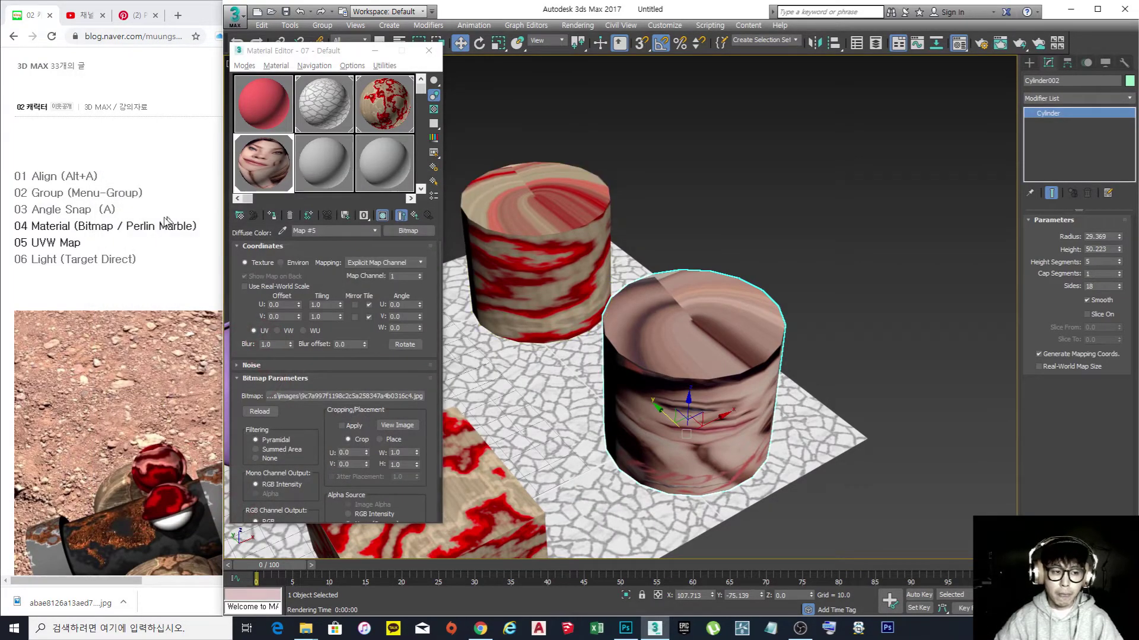
- Highlight the UVW Map topic in the lesson list and add a UVW Map modifier to the copied cylinder
drag(32, 243, 87, 239)
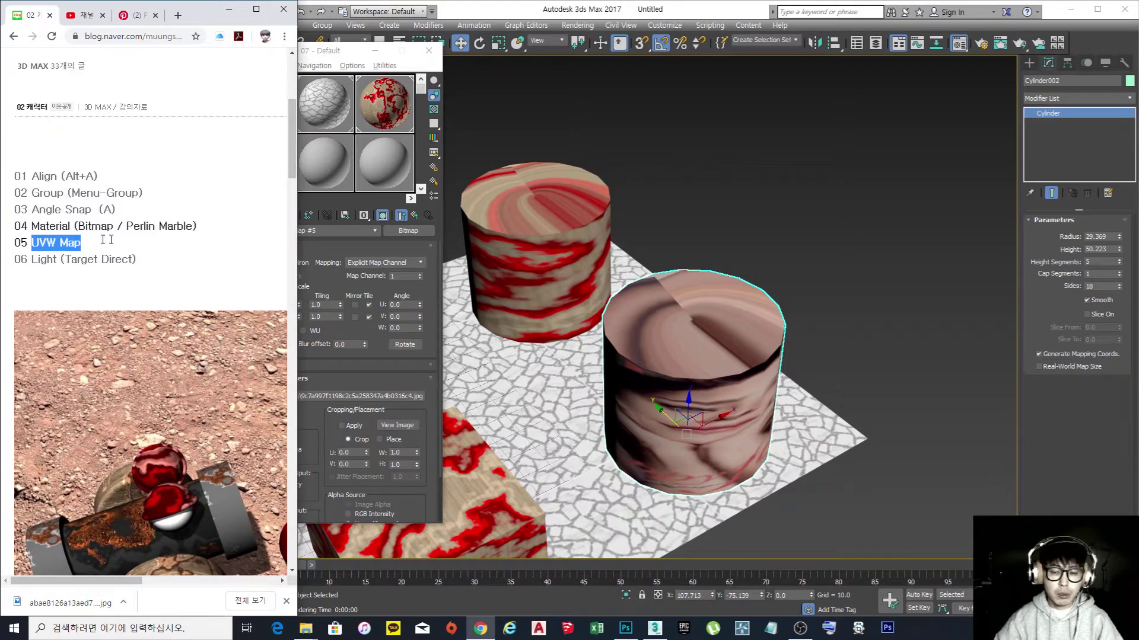
click(742, 228)
alt+middle_drag(713, 349, 715, 343)
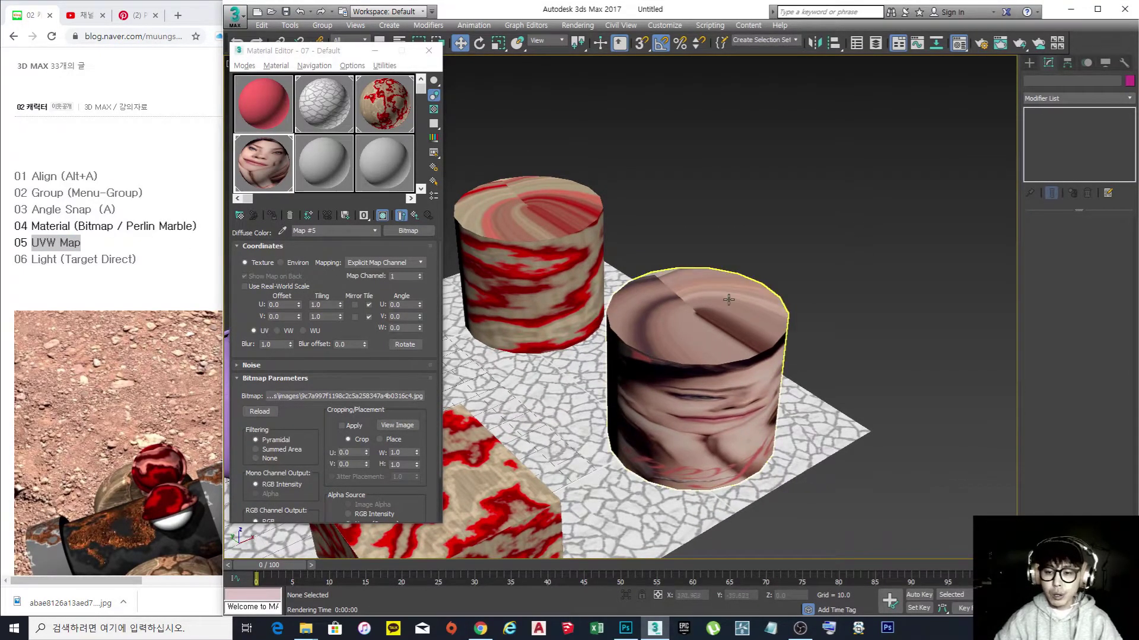
click(695, 348)
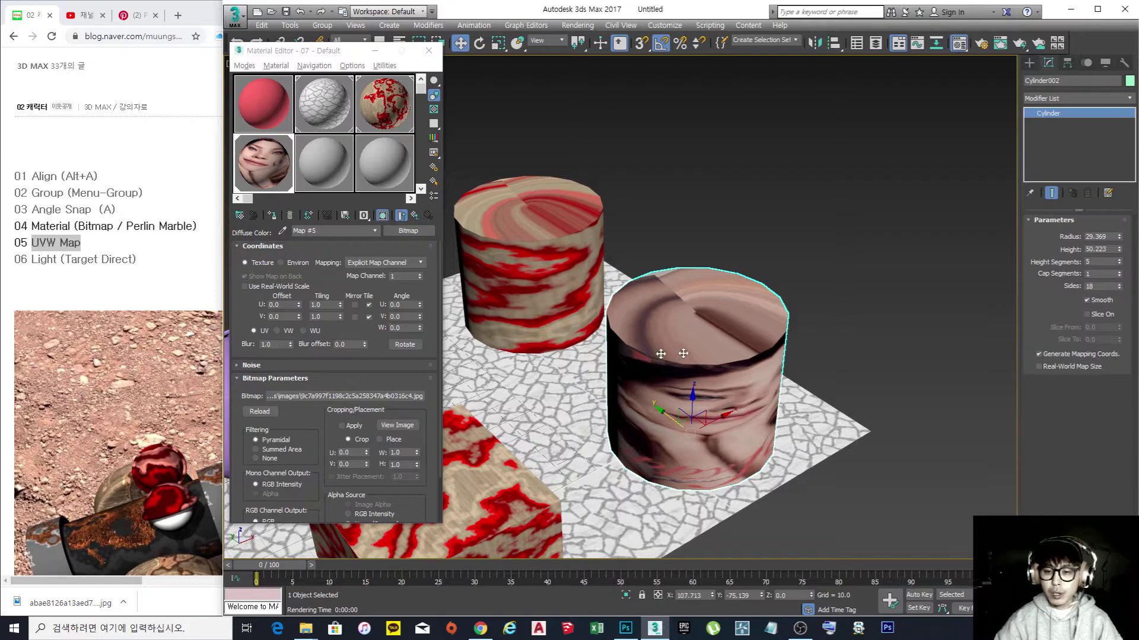
click(1070, 98)
drag(1131, 141, 1137, 428)
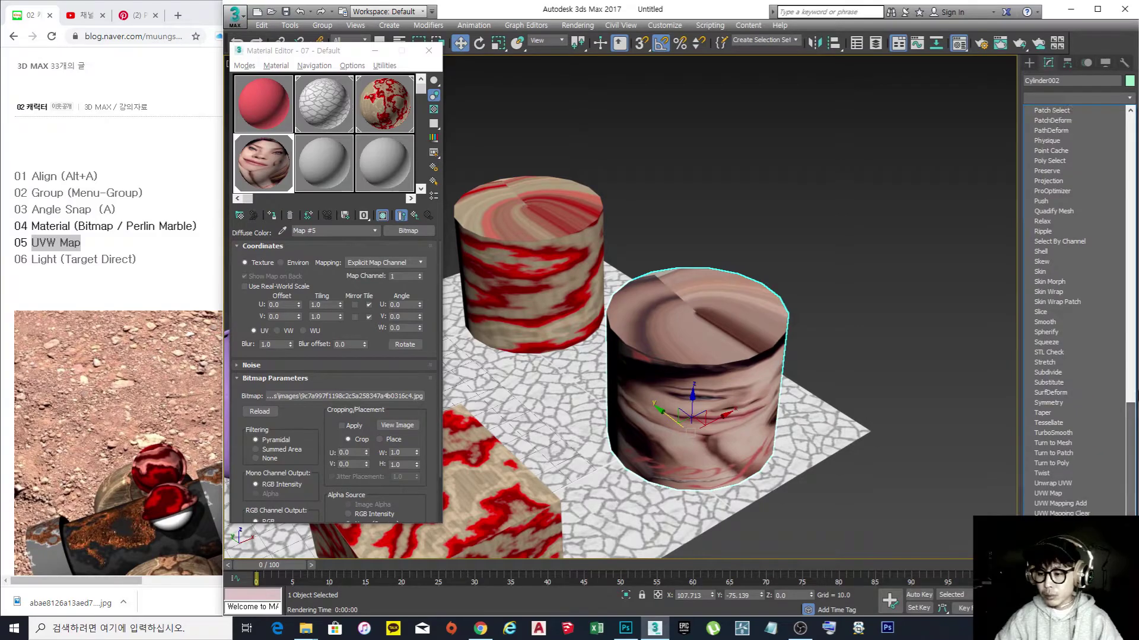
click(1062, 493)
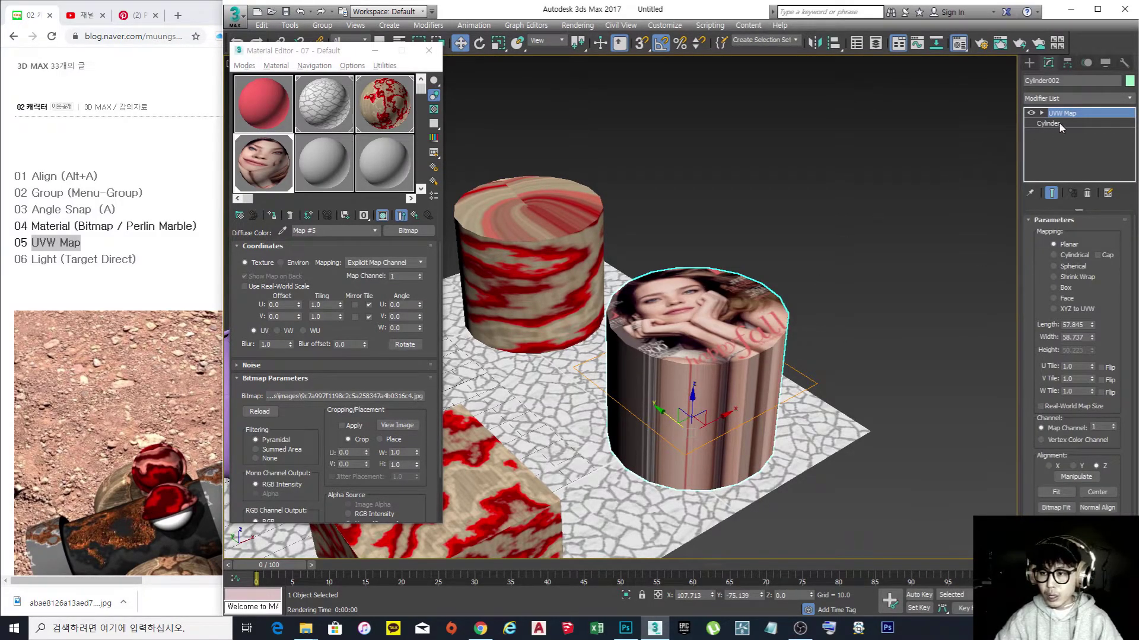
- Set the UVW Map to Cylindrical mapping with the Cap option enabled
middle_drag(846, 354, 714, 380)
middle_drag(830, 271, 846, 255)
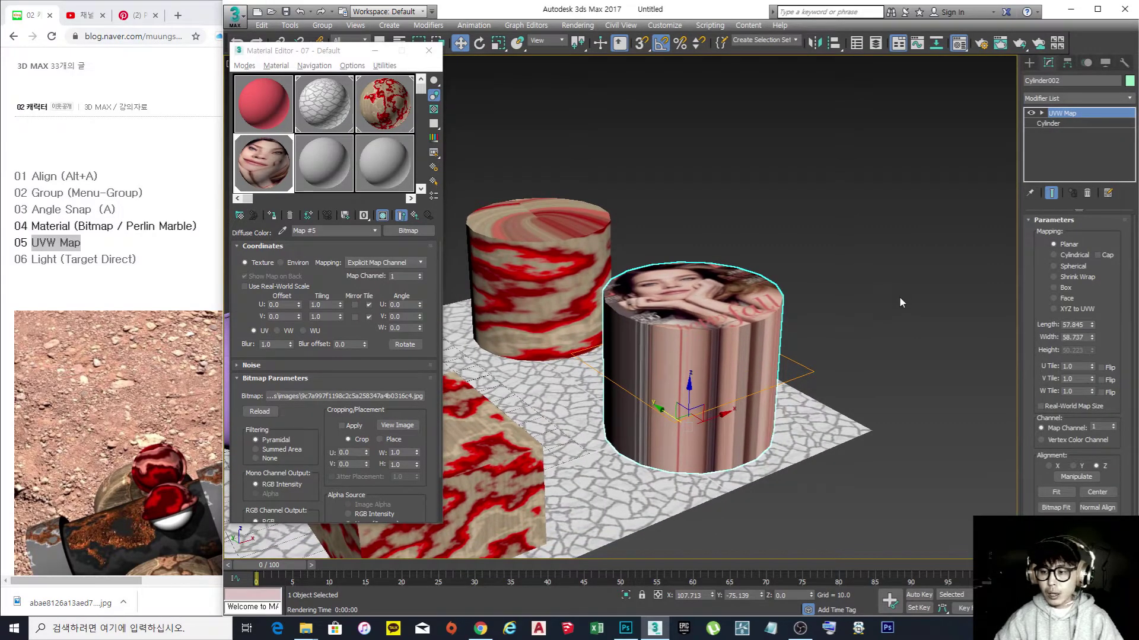
click(1054, 255)
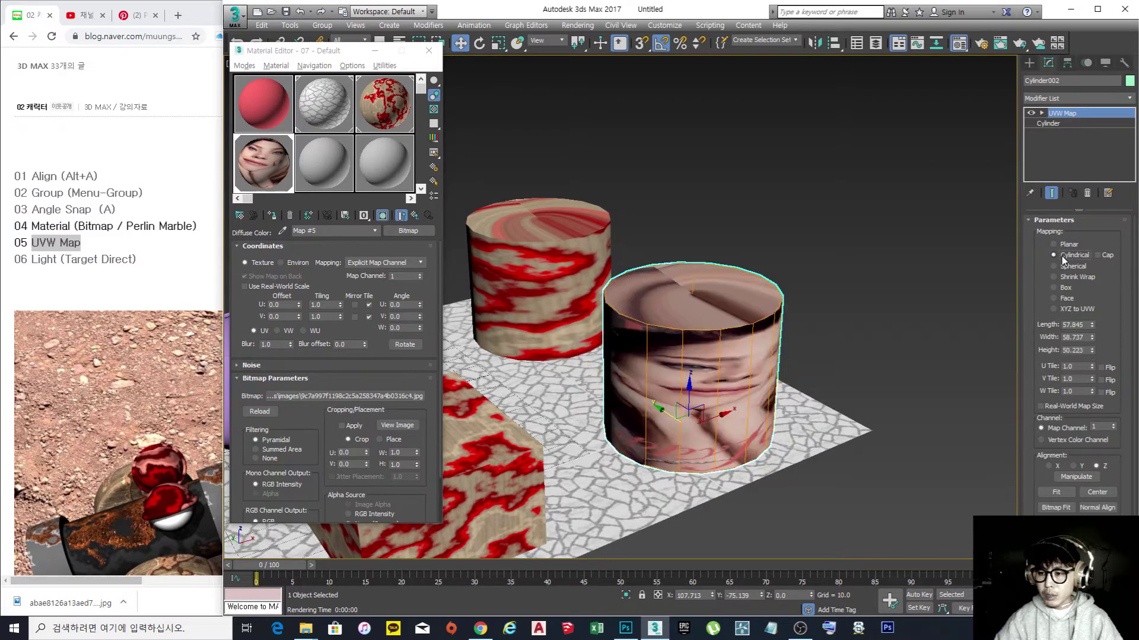
click(1097, 256)
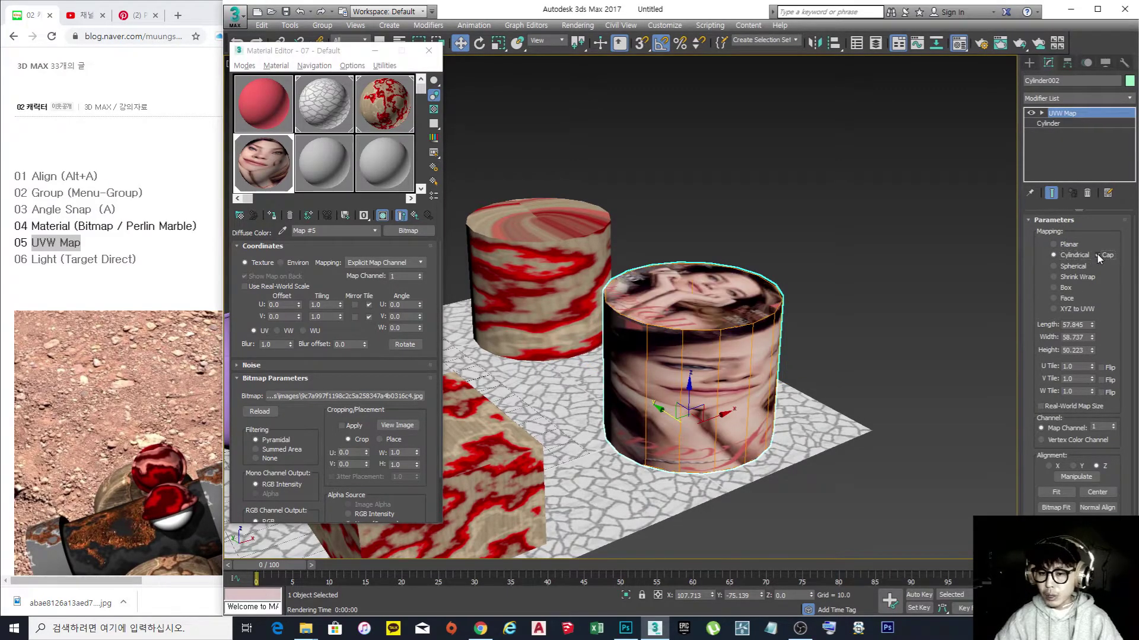
- Try Planar and Box mapping on the copied cylinder and examine the portrait on its top and sides
click(1054, 244)
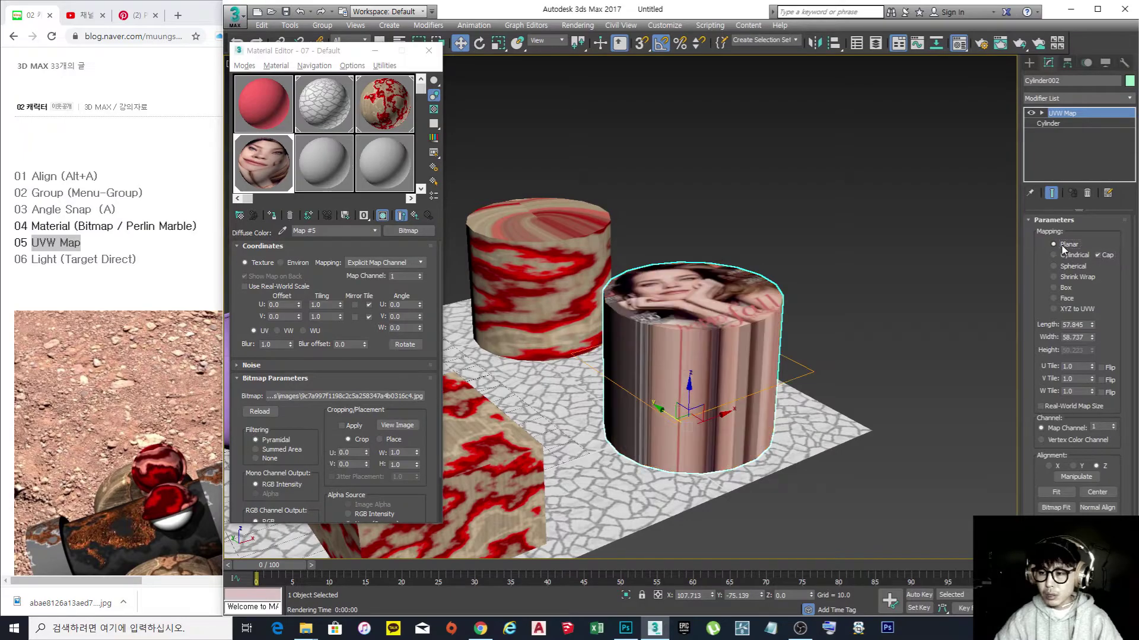
click(1066, 290)
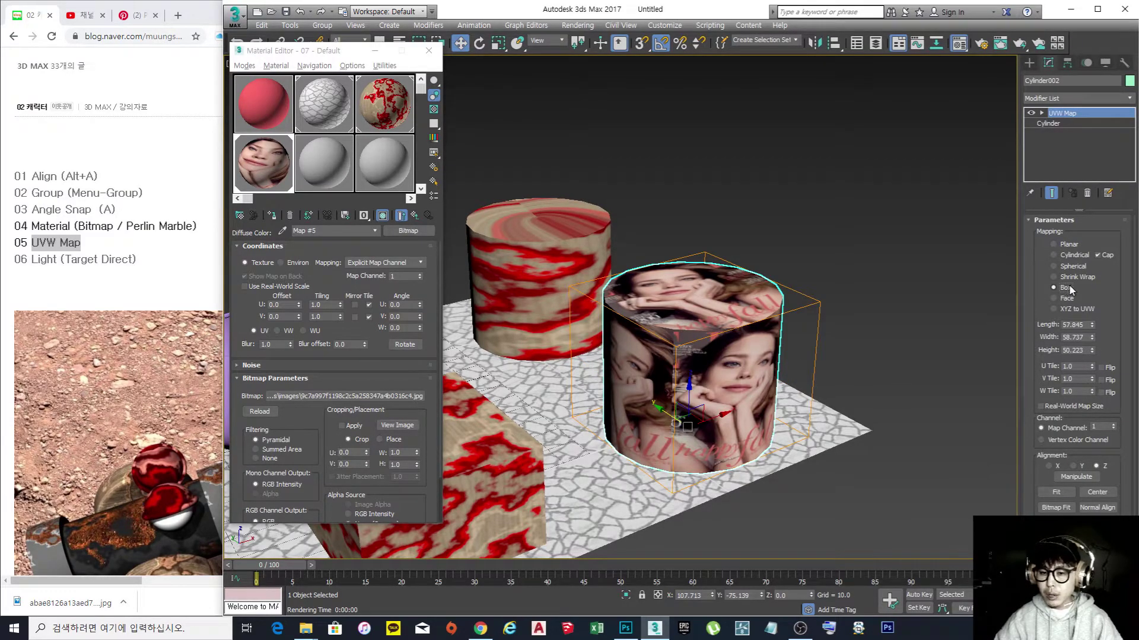
alt+middle_drag(863, 327, 814, 320)
mouse_move(688, 326)
alt+middle_down()
mouse_move(713, 349)
mouse_move(630, 308)
mouse_move(703, 338)
alt+middle_up()
alt+middle_drag(651, 371, 718, 332)
scroll(704, 365, up, 2)
scroll(705, 365, down, 1)
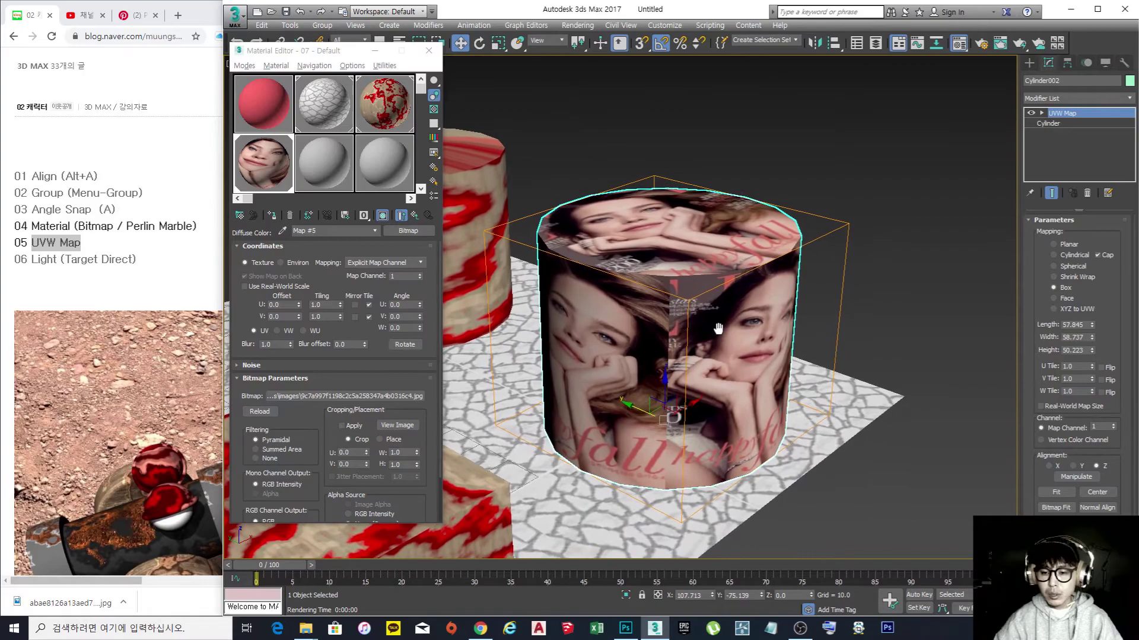
- Return the copied cylinder's UVW mapping to Cylindrical and check the portrait around its side and cap
click(1053, 255)
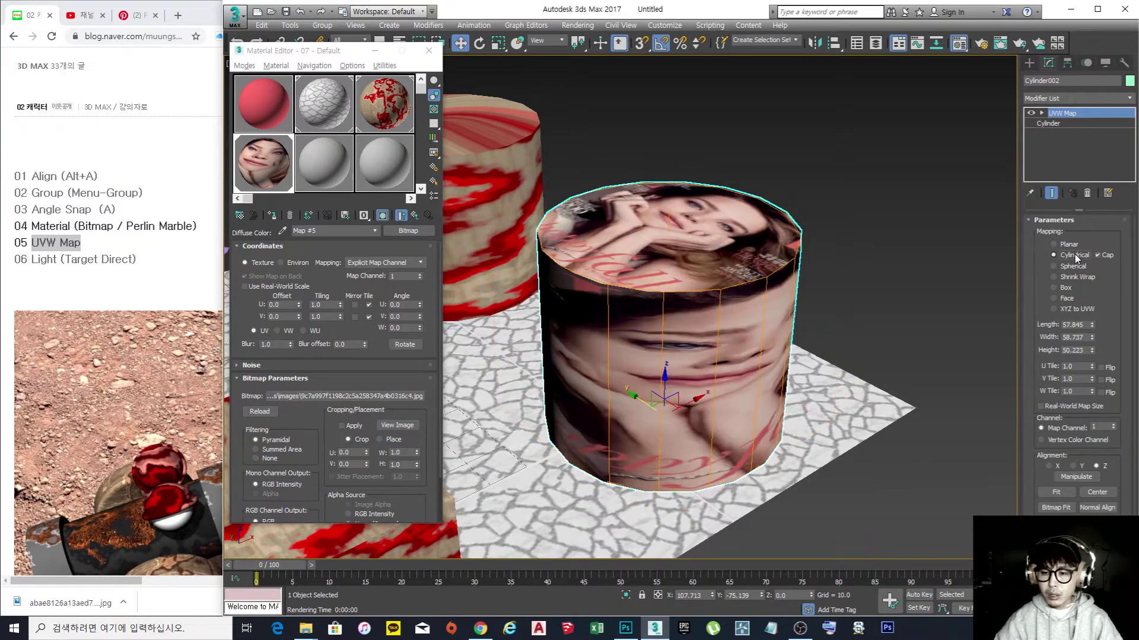
alt+middle_drag(765, 381, 842, 338)
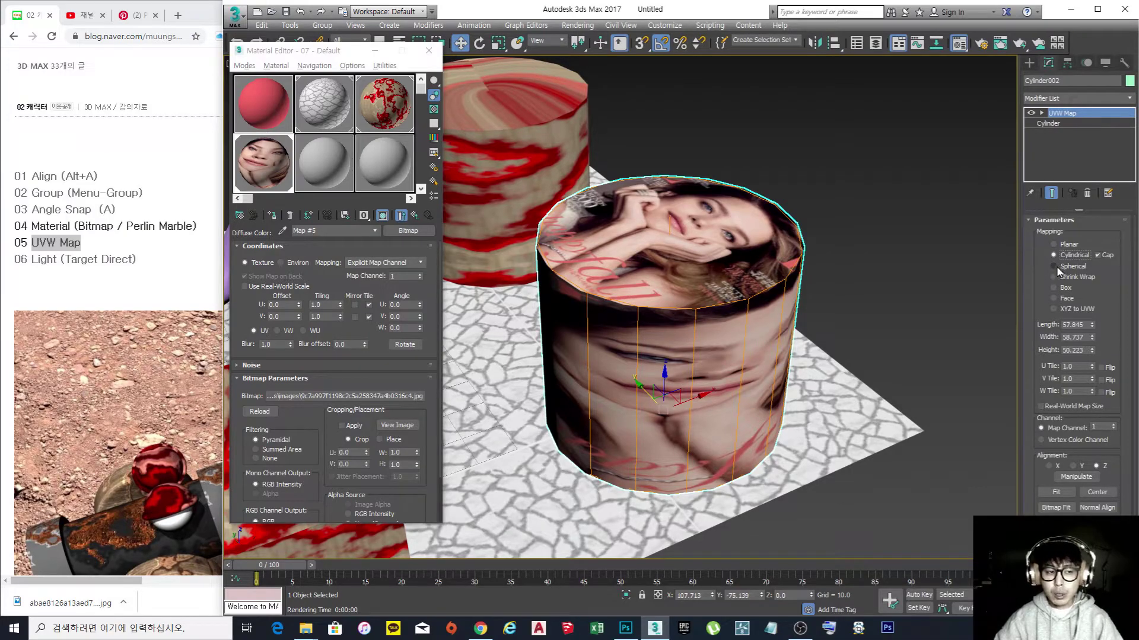
scroll(777, 349, down, 3)
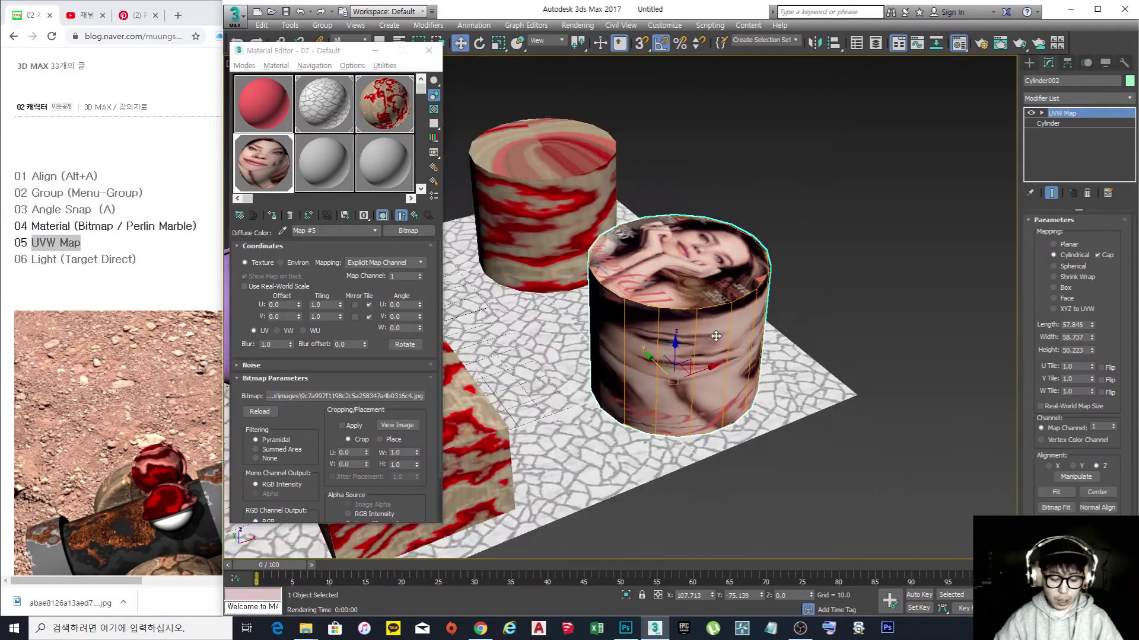
- Examine the portrait mapping on the copied cylinder's cap and side from several angles
alt+middle_drag(745, 358, 745, 346)
scroll(633, 313, up, 3)
scroll(632, 314, down, 3)
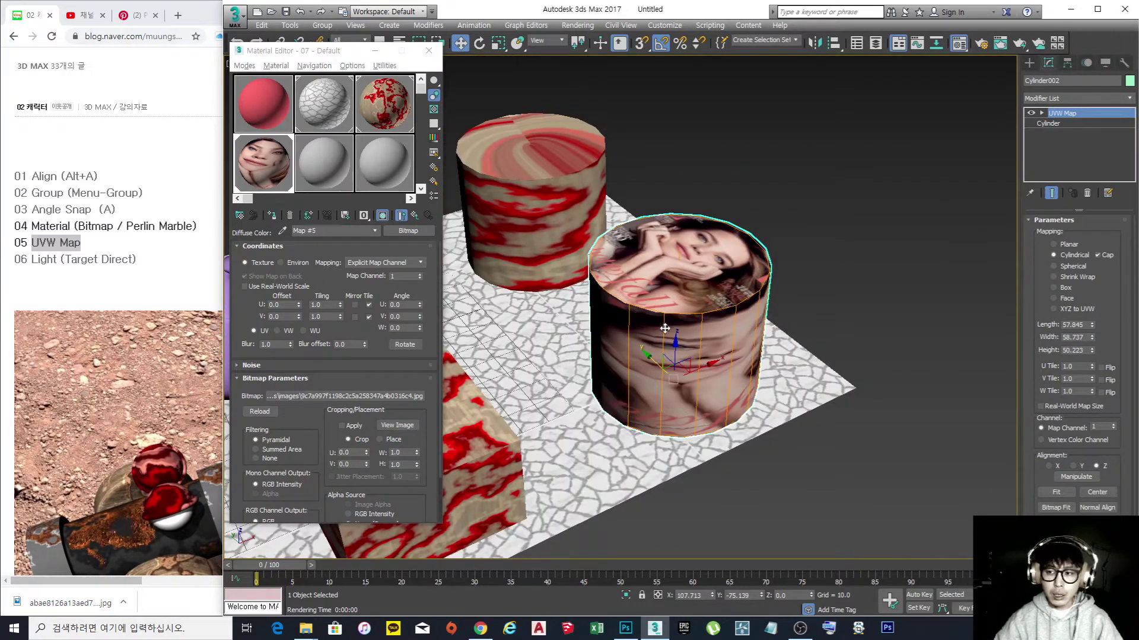
middle_drag(689, 269, 730, 277)
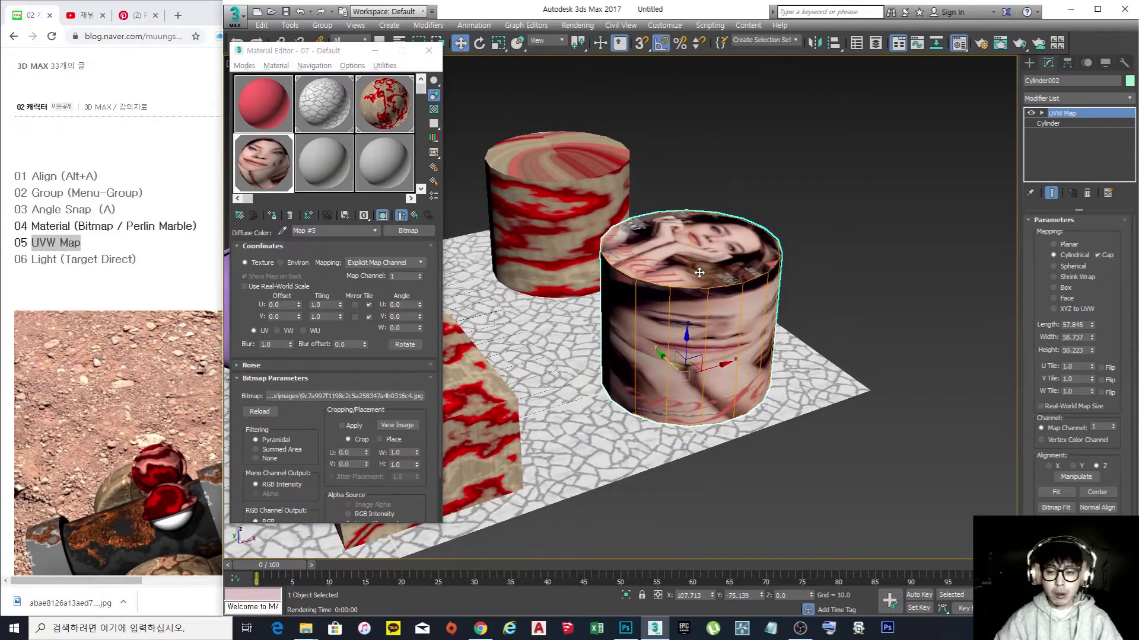
scroll(699, 272, up, 2)
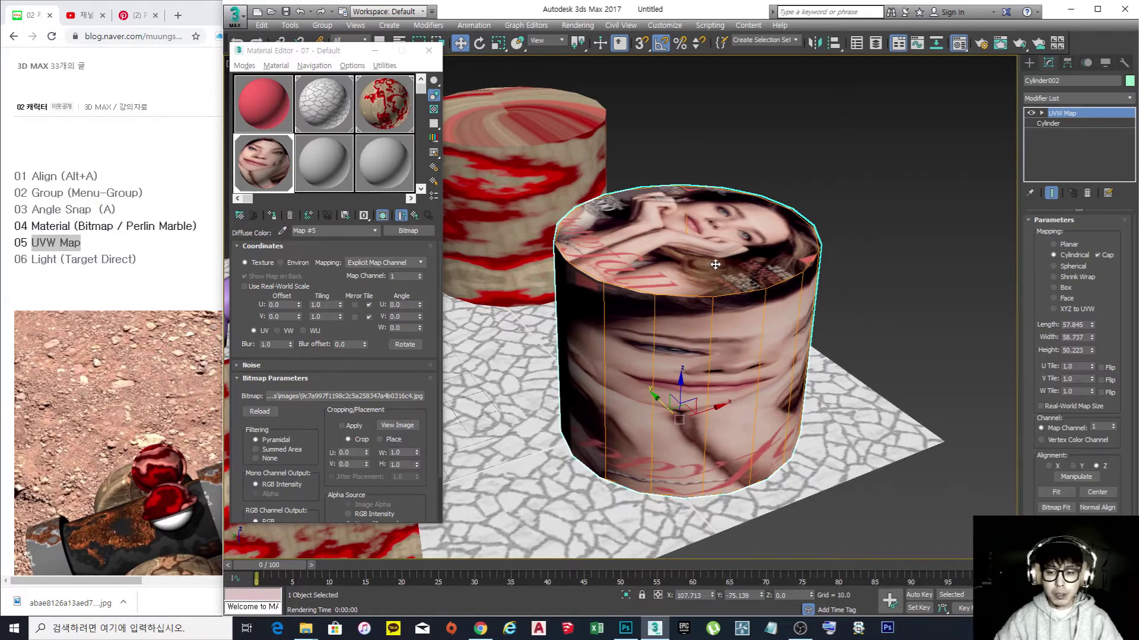
scroll(715, 265, down, 2)
alt+middle_drag(732, 278, 723, 285)
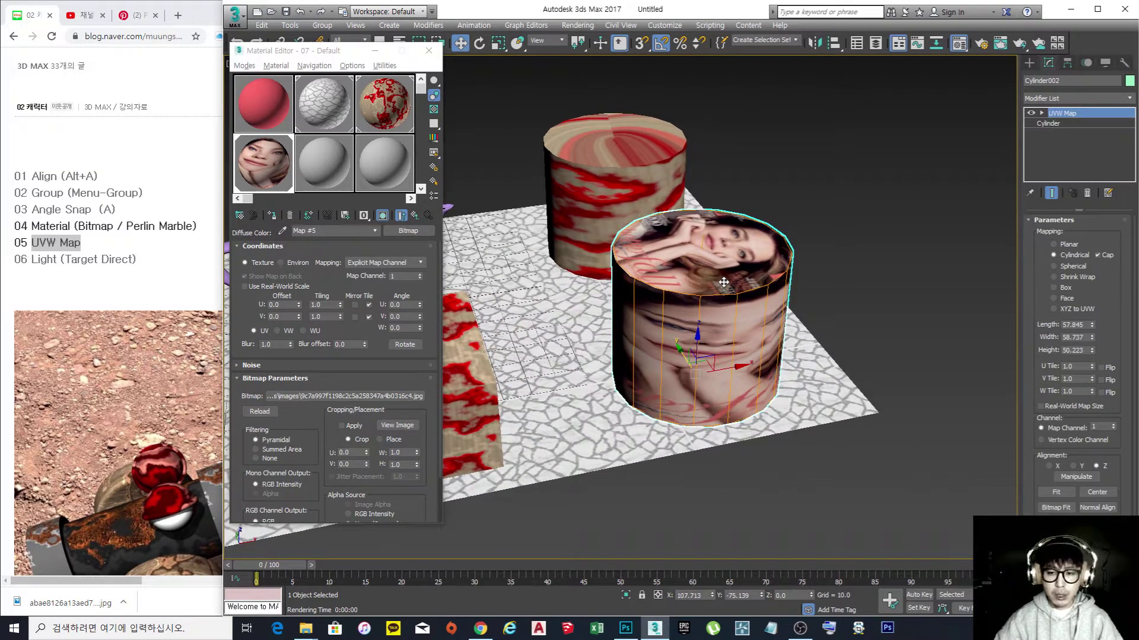
middle_drag(674, 303, 712, 311)
scroll(694, 293, up, 3)
scroll(694, 293, down, 3)
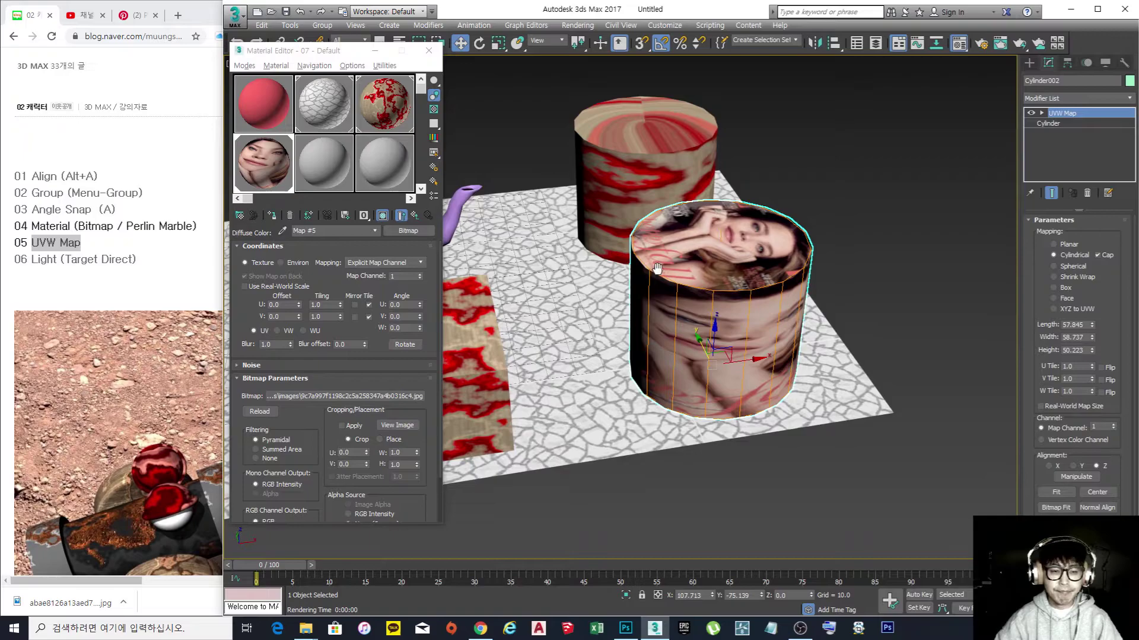
middle_drag(656, 270, 664, 268)
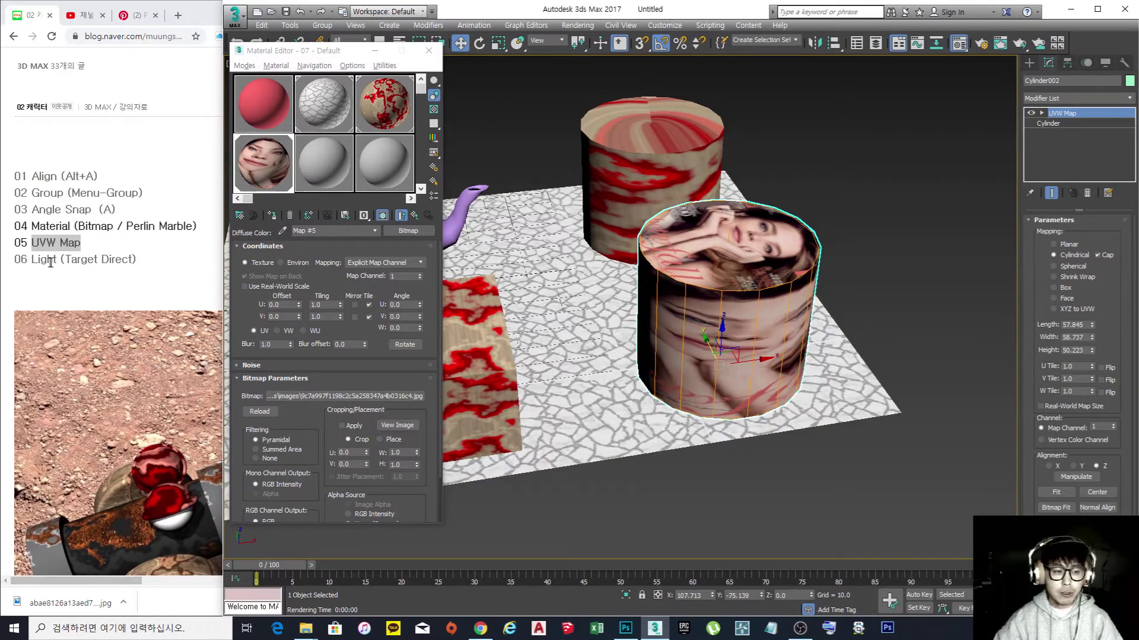
- Highlight Target Direct under the Light topic in the lesson list and close the Material Editor back in 3ds Max
drag(32, 261, 134, 257)
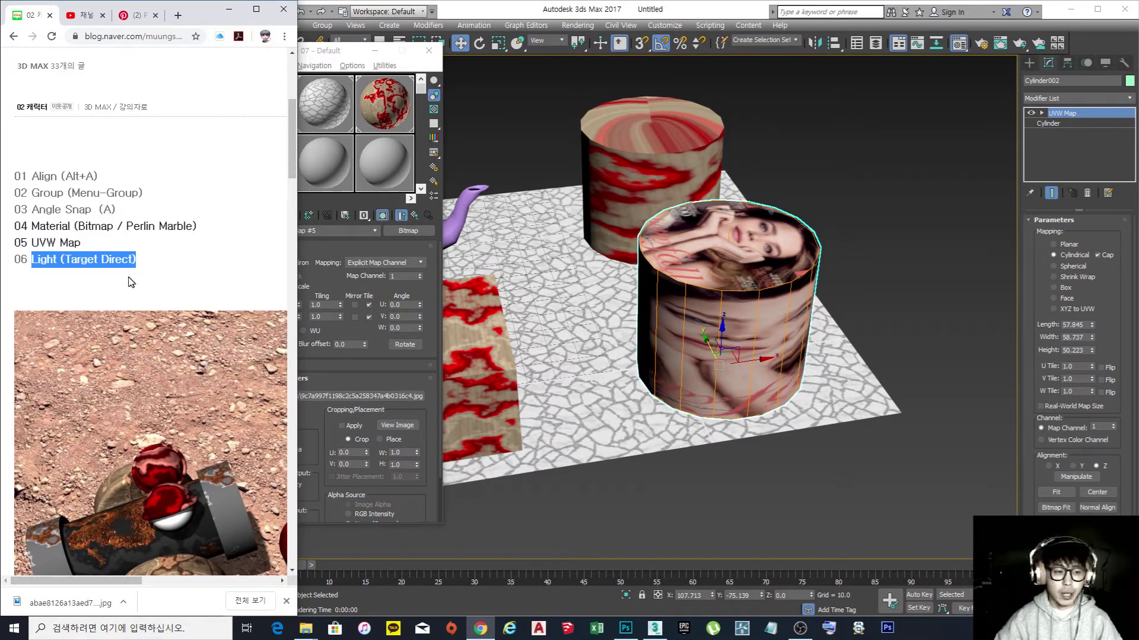
click(71, 261)
drag(75, 260, 112, 259)
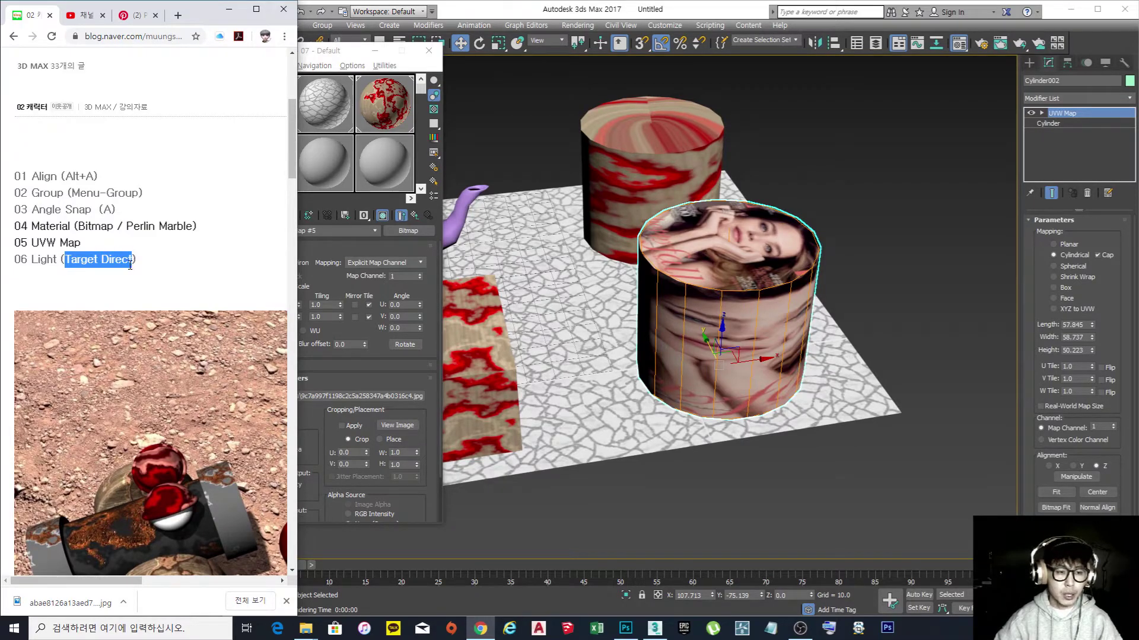
click(455, 154)
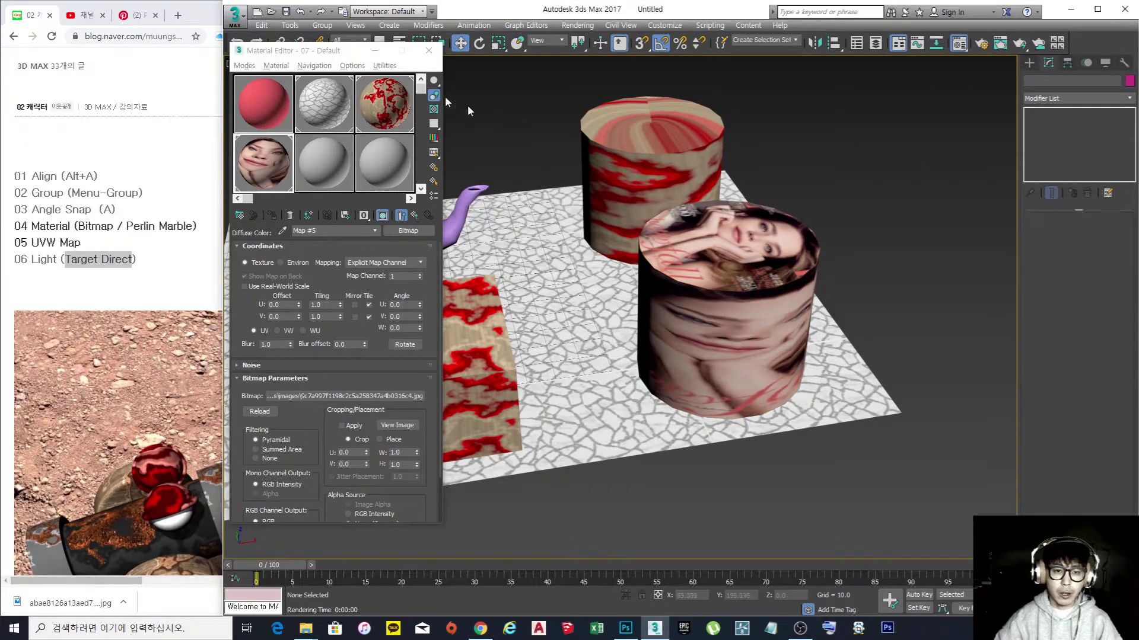
click(429, 50)
- Enlarge the floor plane at its base Plane level to a length of about 530 and a width of about 484
scroll(608, 356, down, 6)
scroll(593, 371, up, 6)
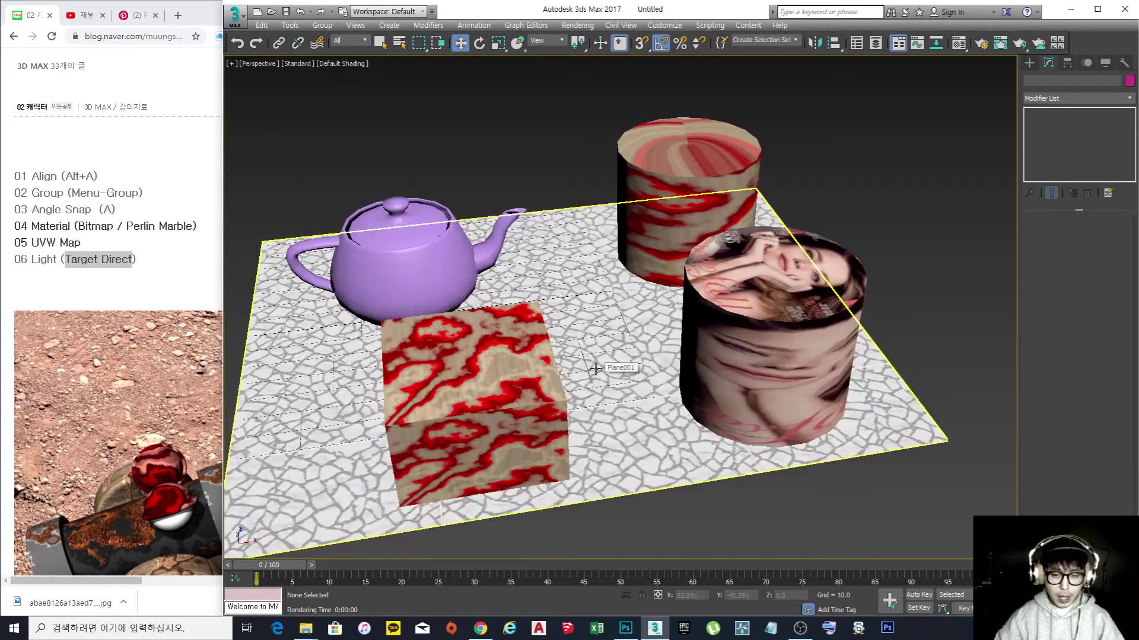
scroll(592, 368, down, 3)
alt+middle_drag(591, 369, 599, 356)
click(599, 356)
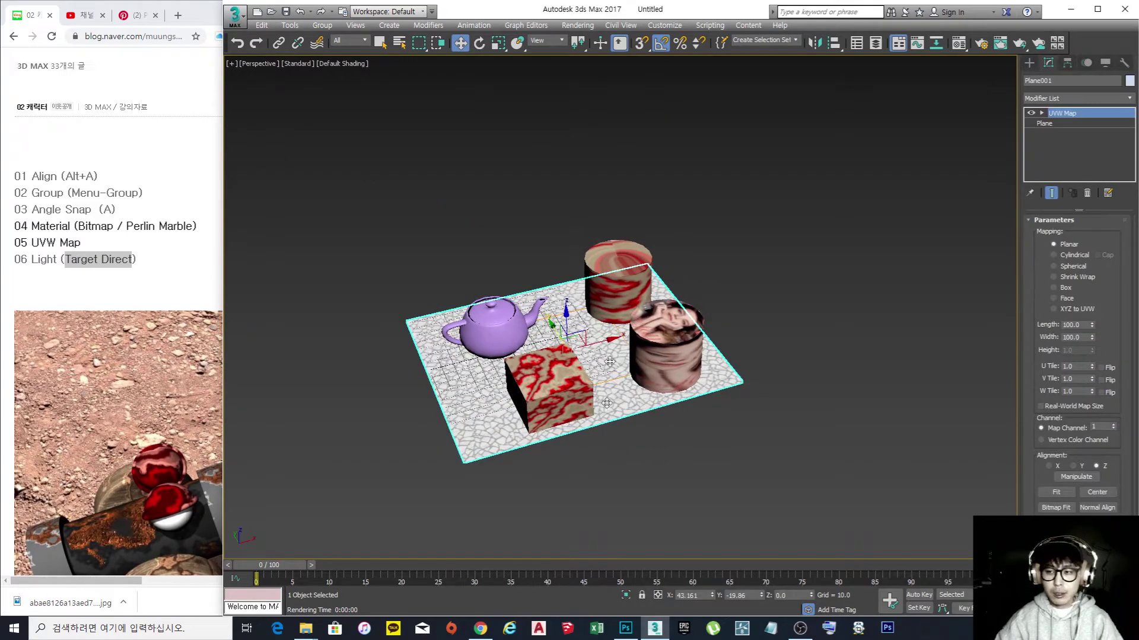
click(1058, 123)
mouse_move(1113, 236)
mouse_down()
mouse_move(1104, 223)
mouse_move(1110, 237)
mouse_up()
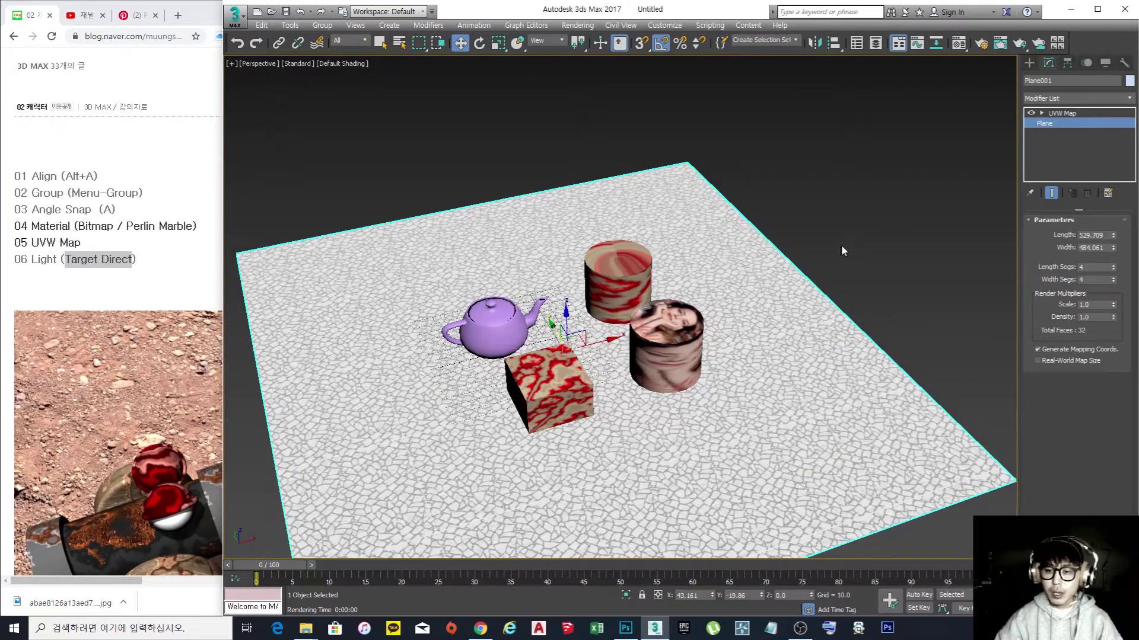
click(841, 246)
scroll(771, 258, down, 6)
scroll(765, 265, up, 10)
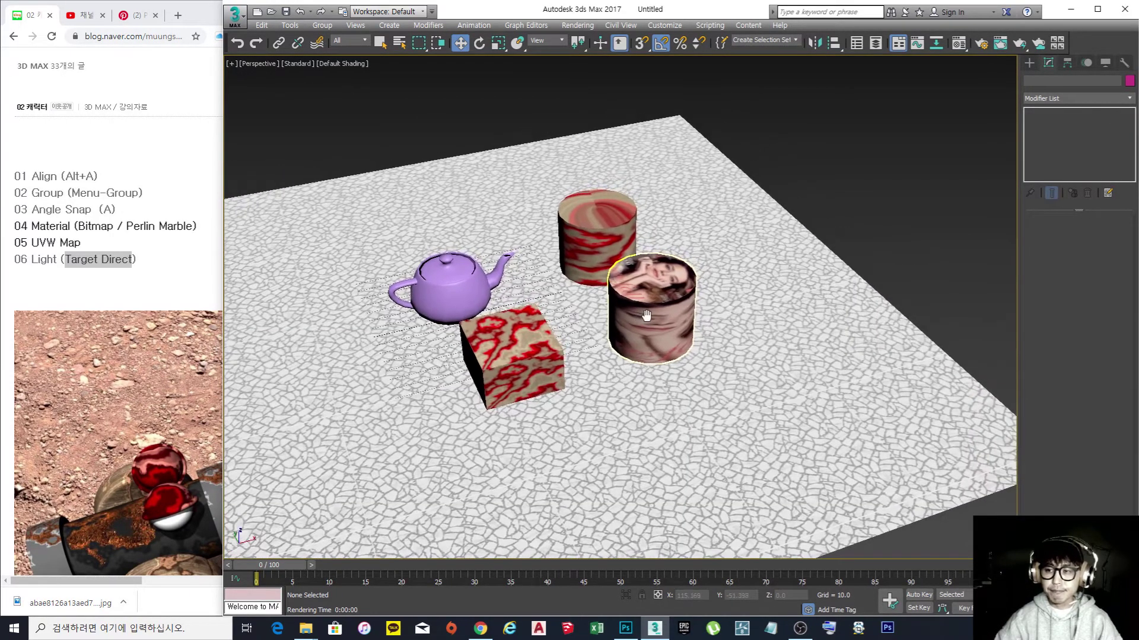
- Create a Standard Target Direct light in the Top viewport, aimed diagonally from beyond the box toward the objects' centre, with about 234 target distance
click(1029, 63)
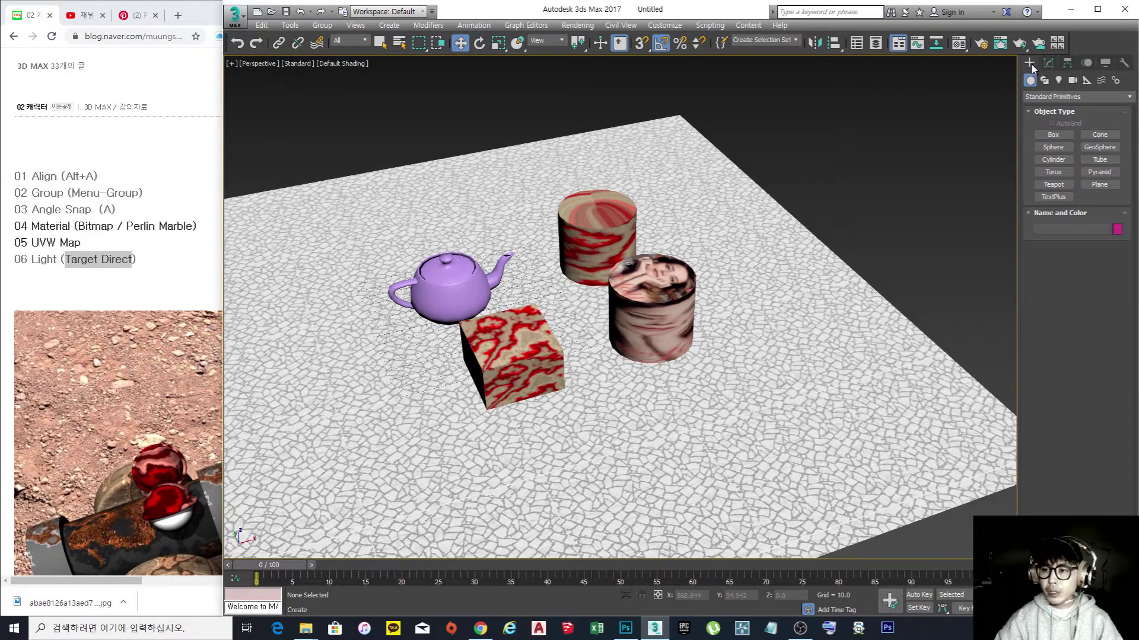
click(1060, 82)
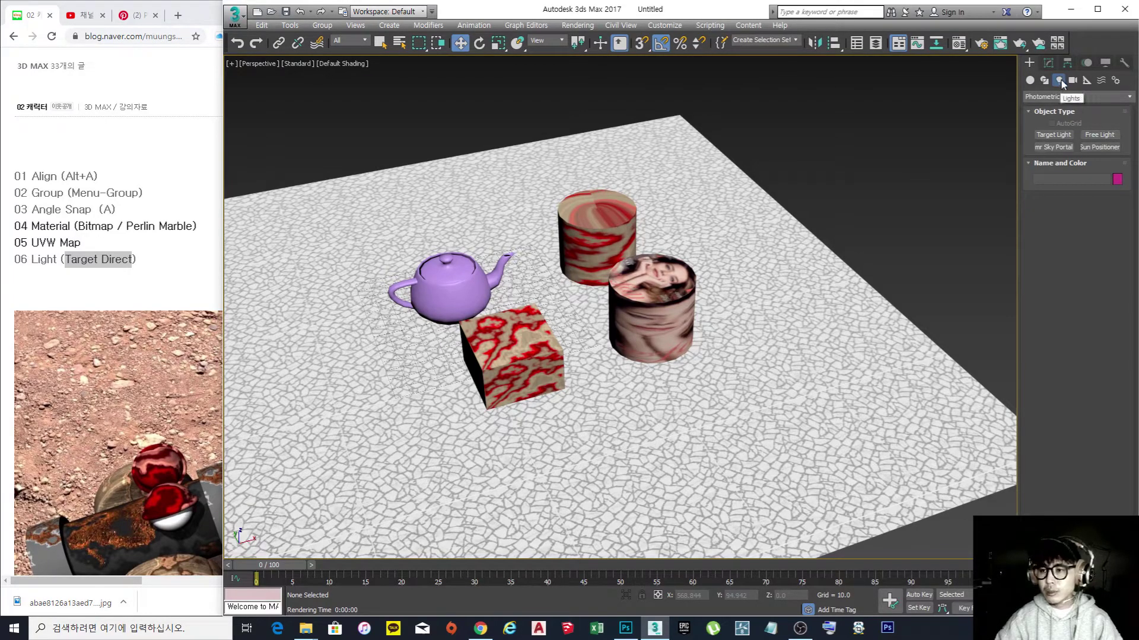
click(1050, 100)
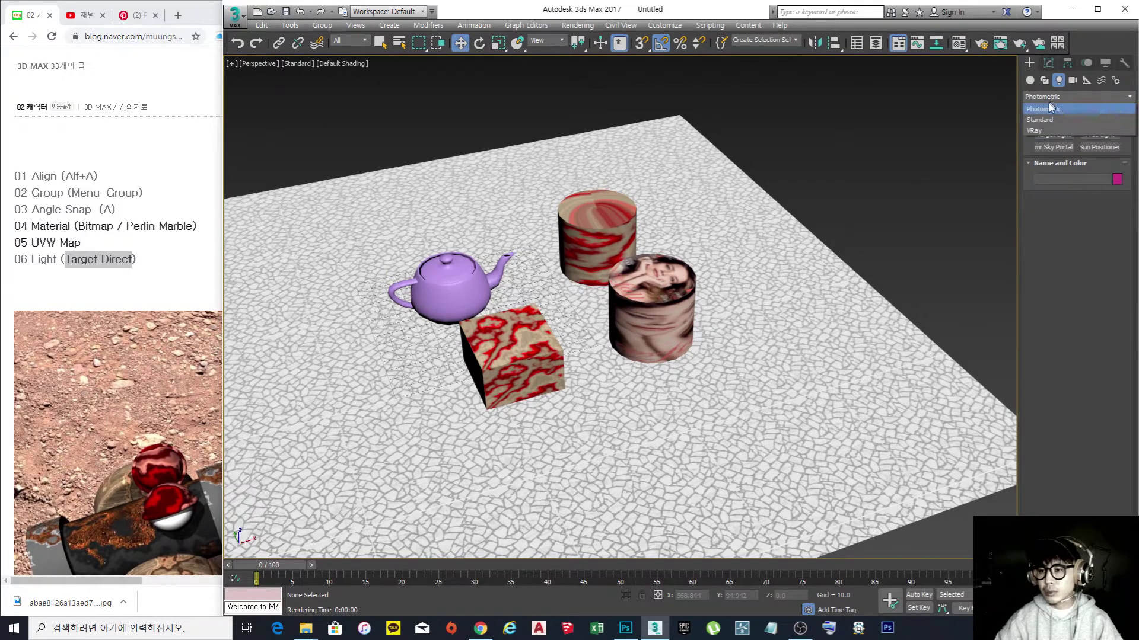
click(1045, 114)
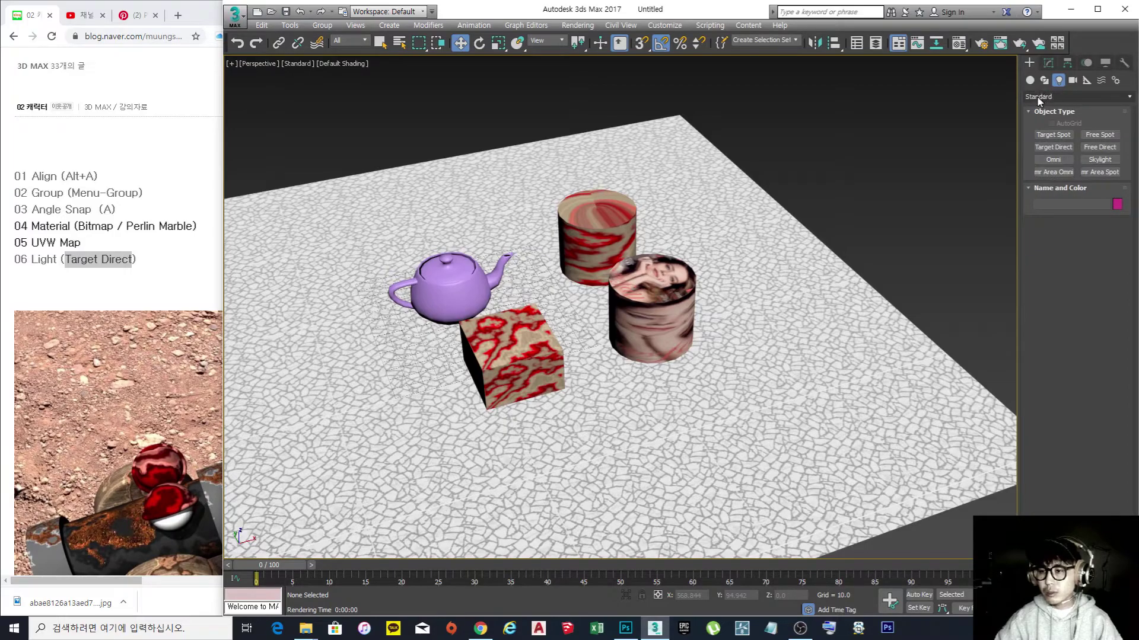
click(1054, 147)
middle_drag(778, 194, 790, 194)
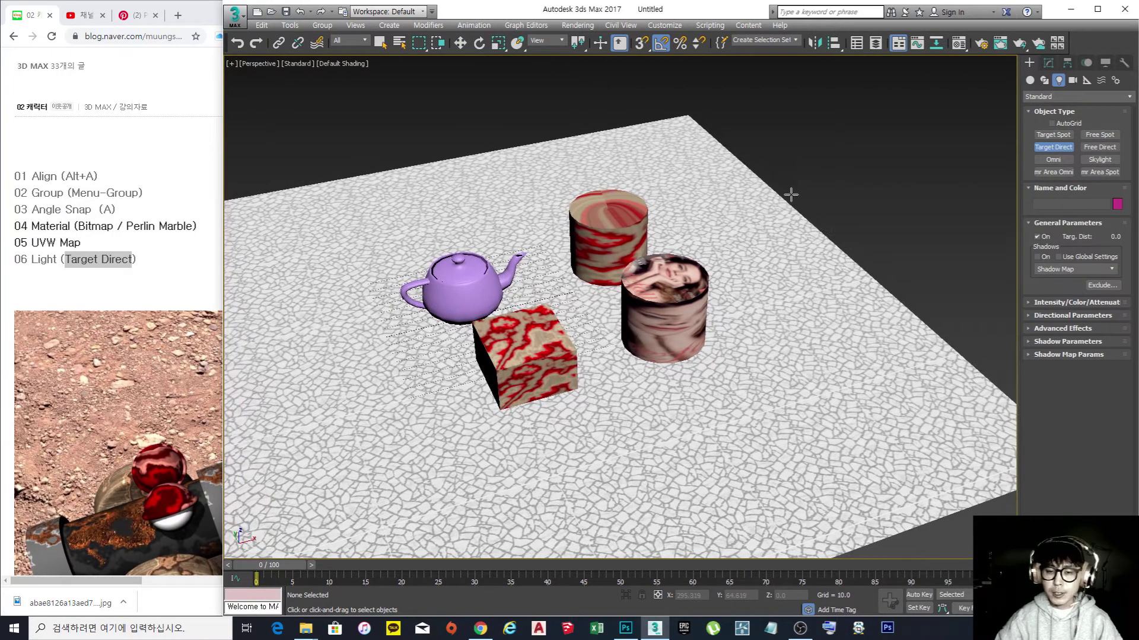
scroll(792, 190, down, 5)
scroll(783, 195, up, 7)
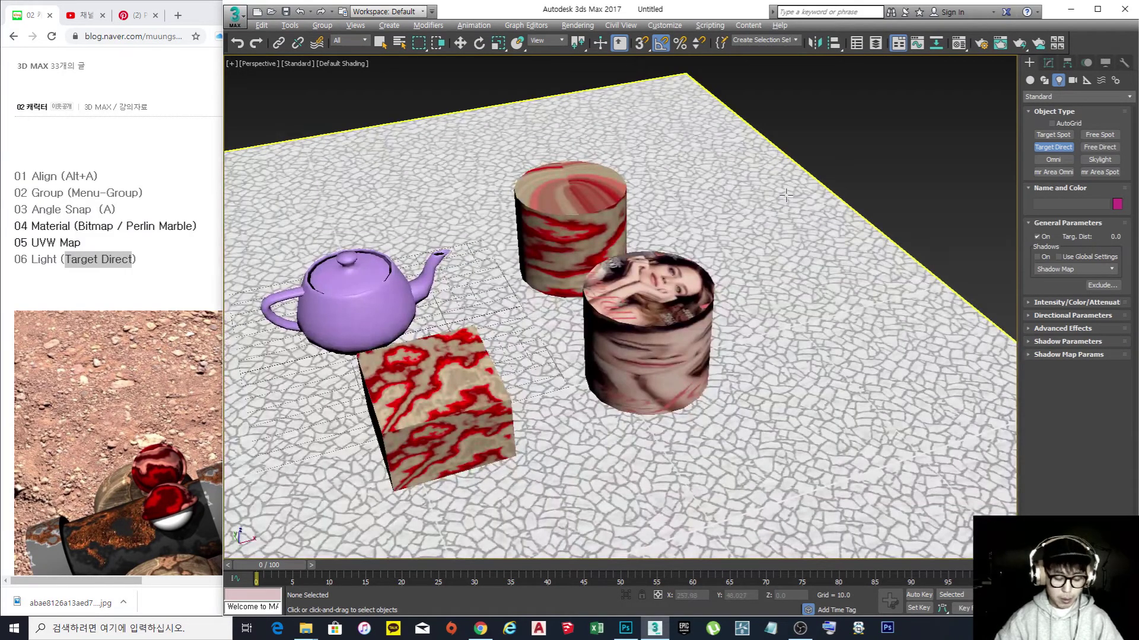
key(alt+w)
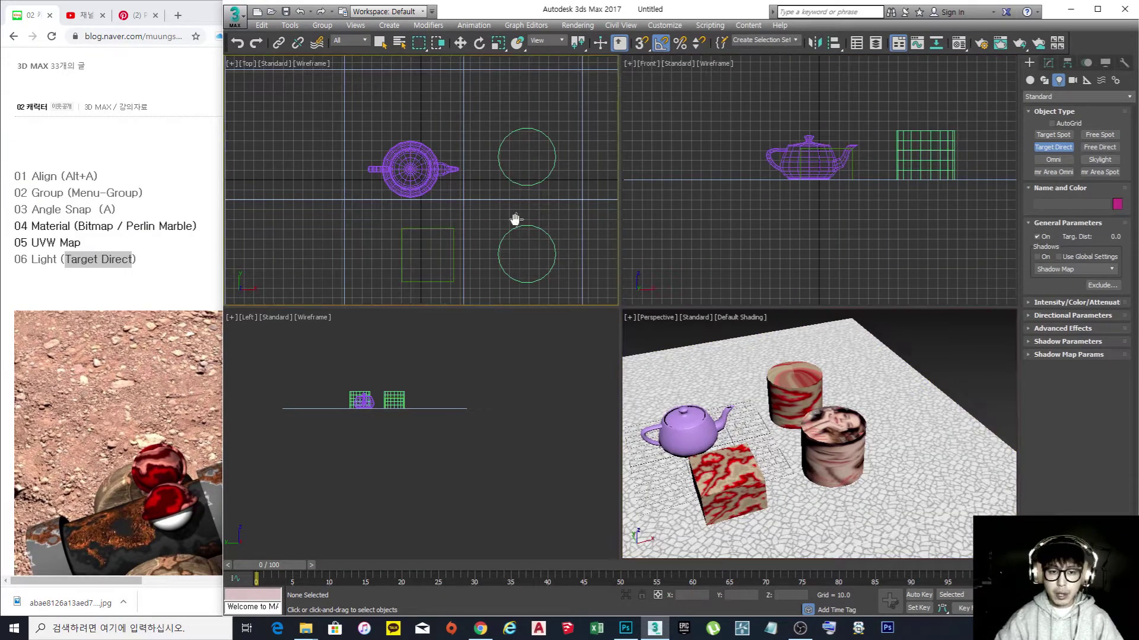
scroll(513, 223, down, 3)
middle_drag(496, 196, 455, 196)
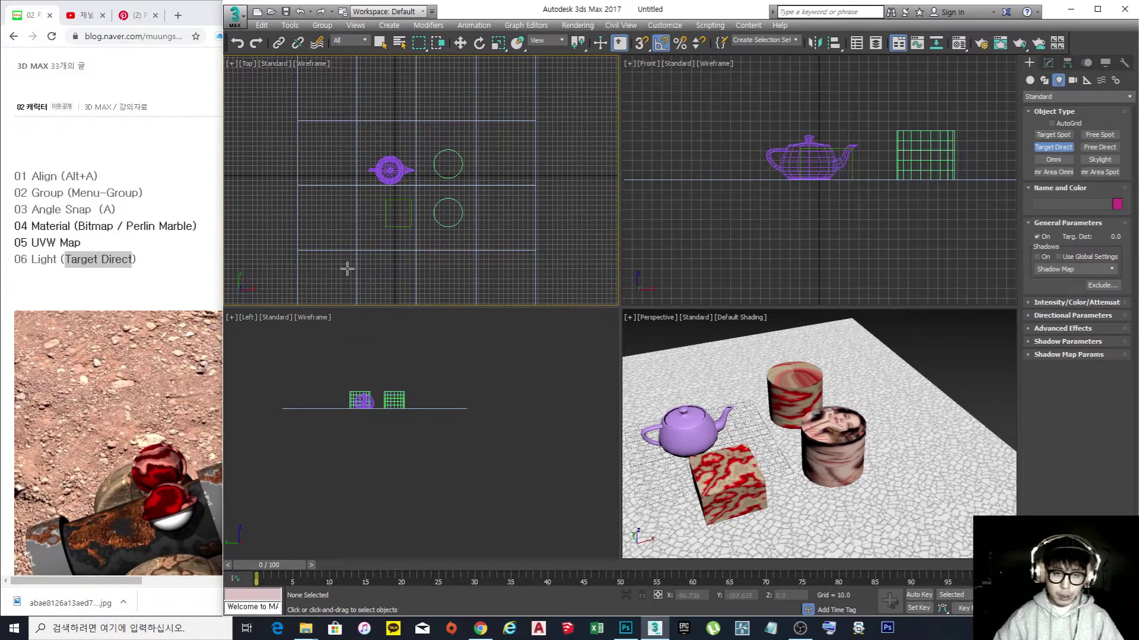
drag(347, 270, 421, 182)
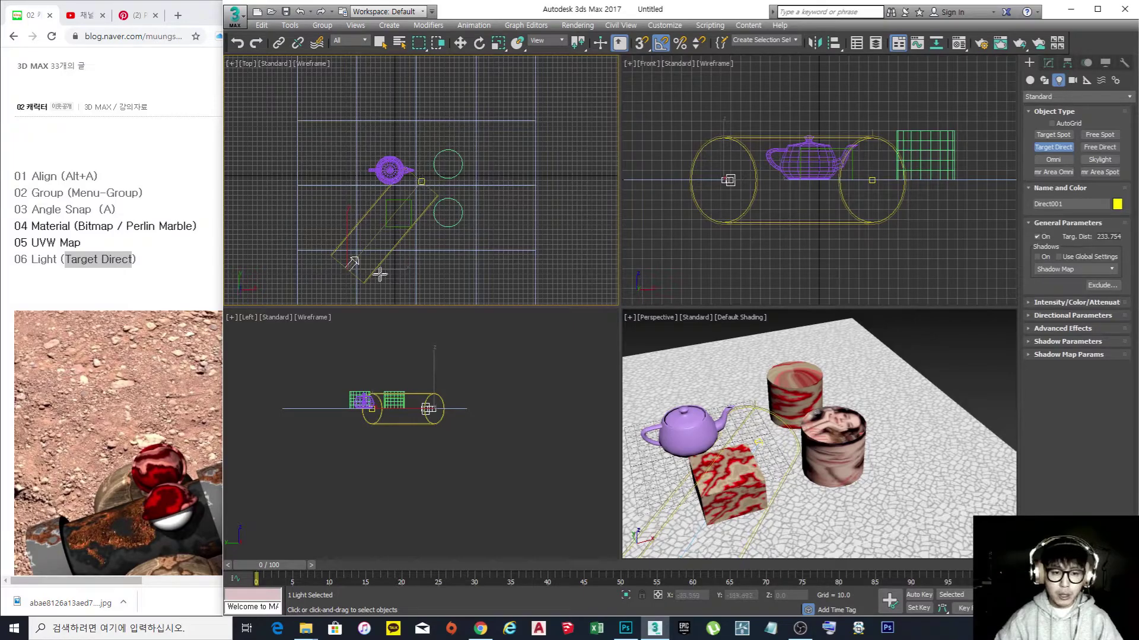
middle_drag(433, 229, 417, 209)
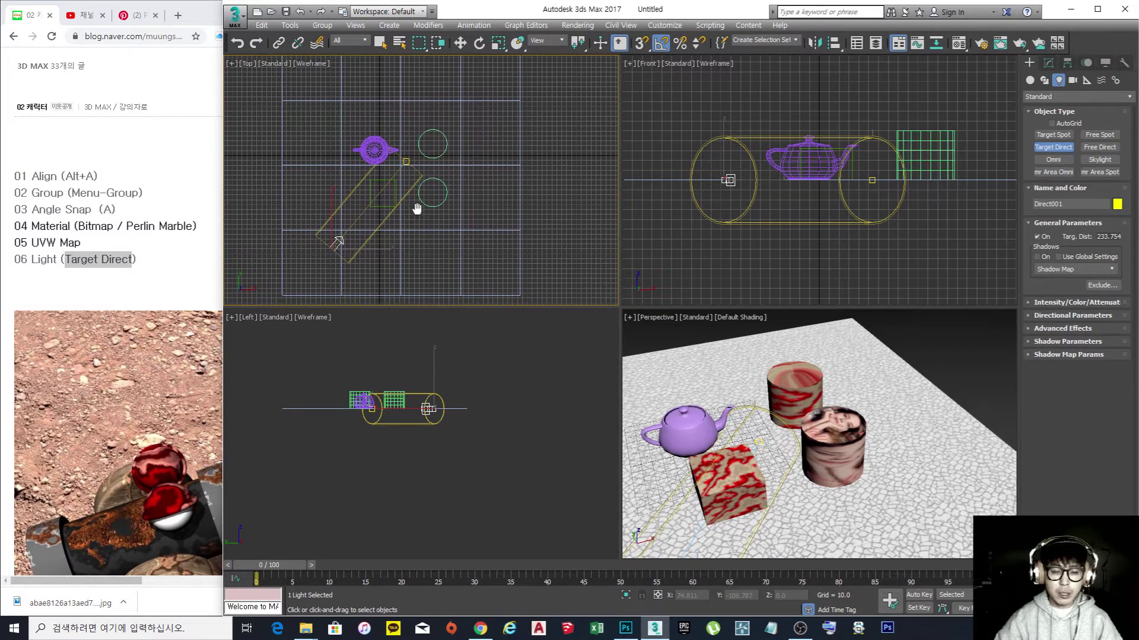
- Raise the direct light to a height of about 88.7 in the Front viewport, leaving its target on the floor
key(w)
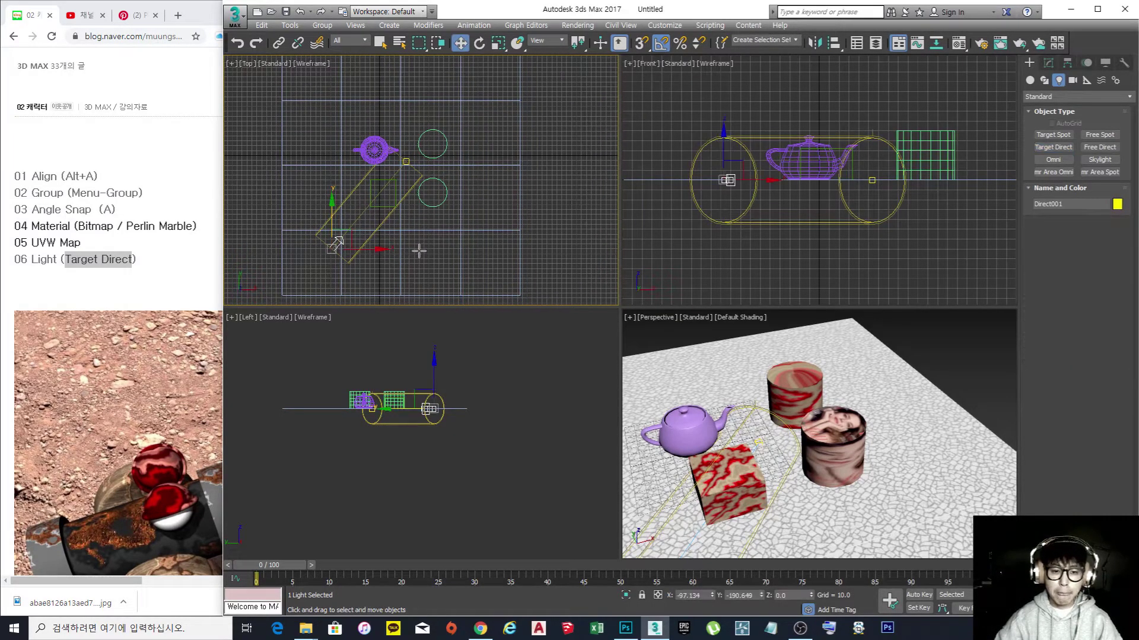
middle_drag(728, 180, 723, 218)
drag(717, 178, 724, 87)
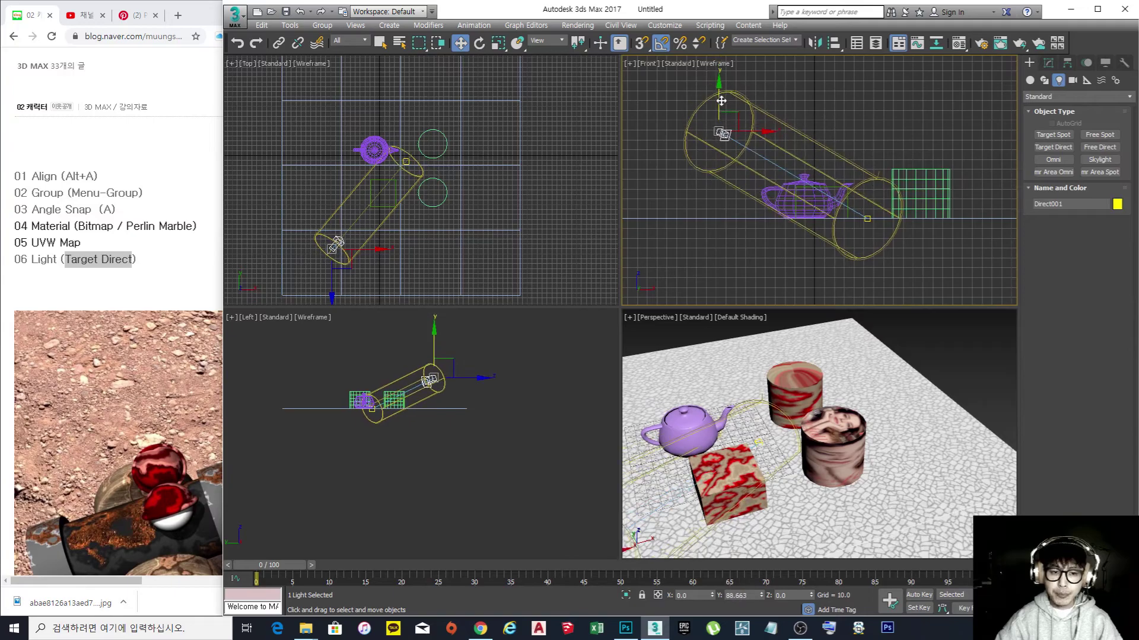
- Freeze the floor plane so it cannot be selected while adjusting the light
click(462, 259)
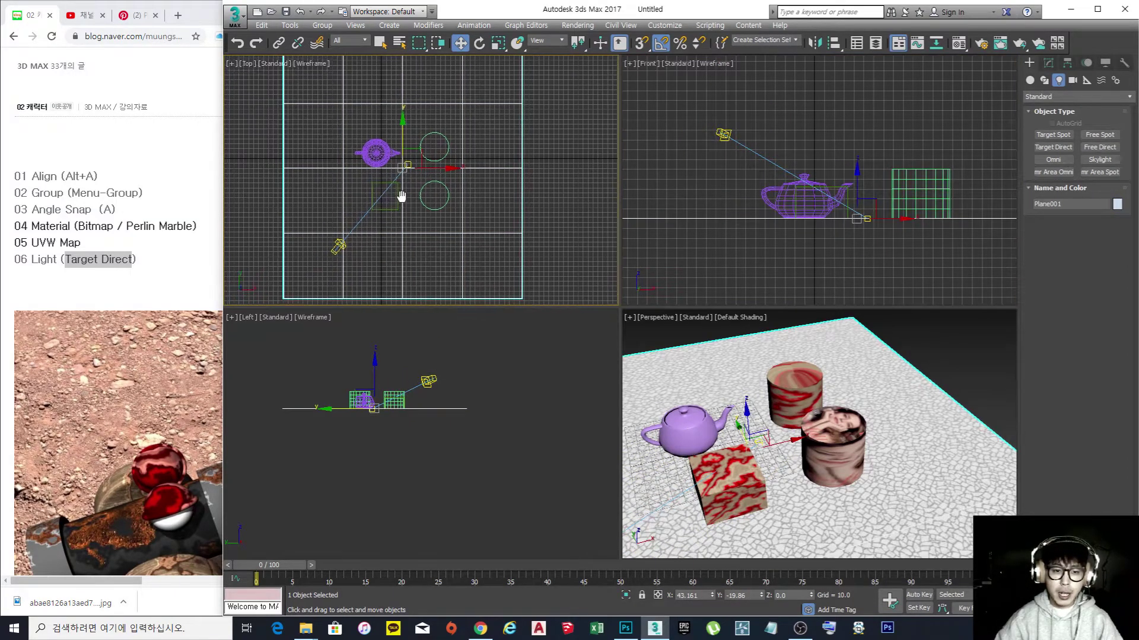
scroll(409, 200, down, 2)
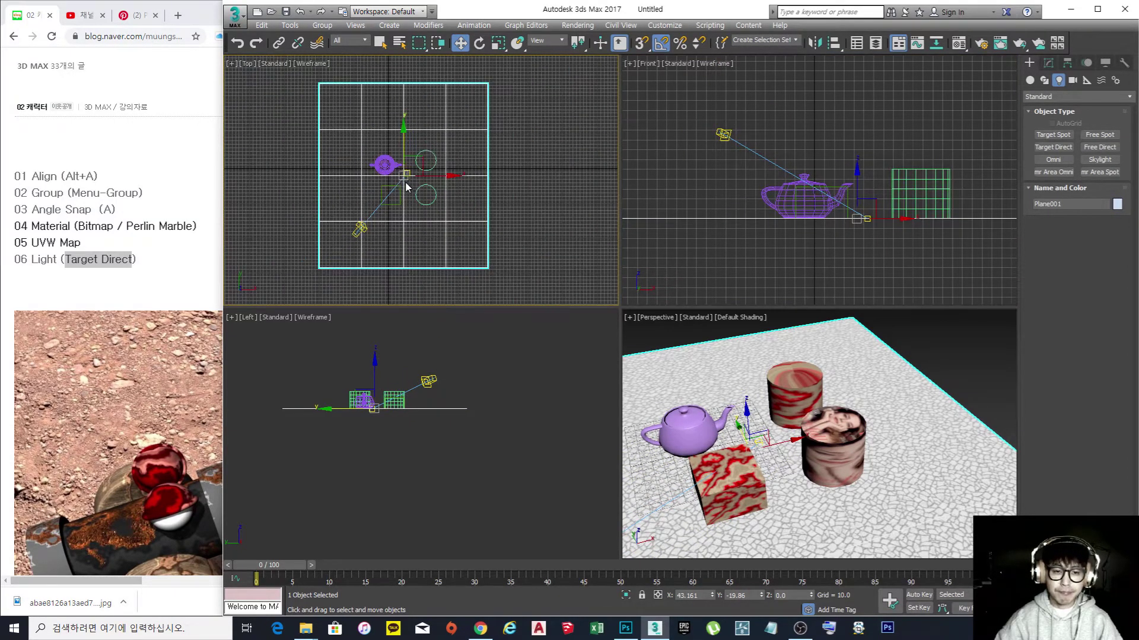
right_click(490, 215)
click(569, 134)
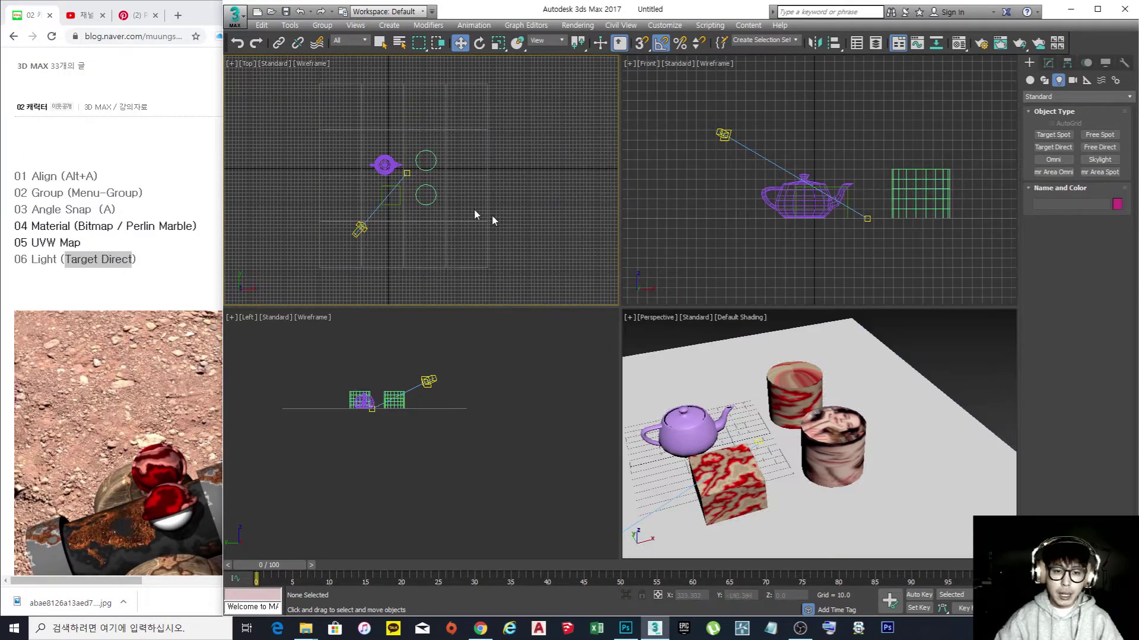
- Move the direct light in the Top viewport to about X -107, Y -154
scroll(386, 190, up, 2)
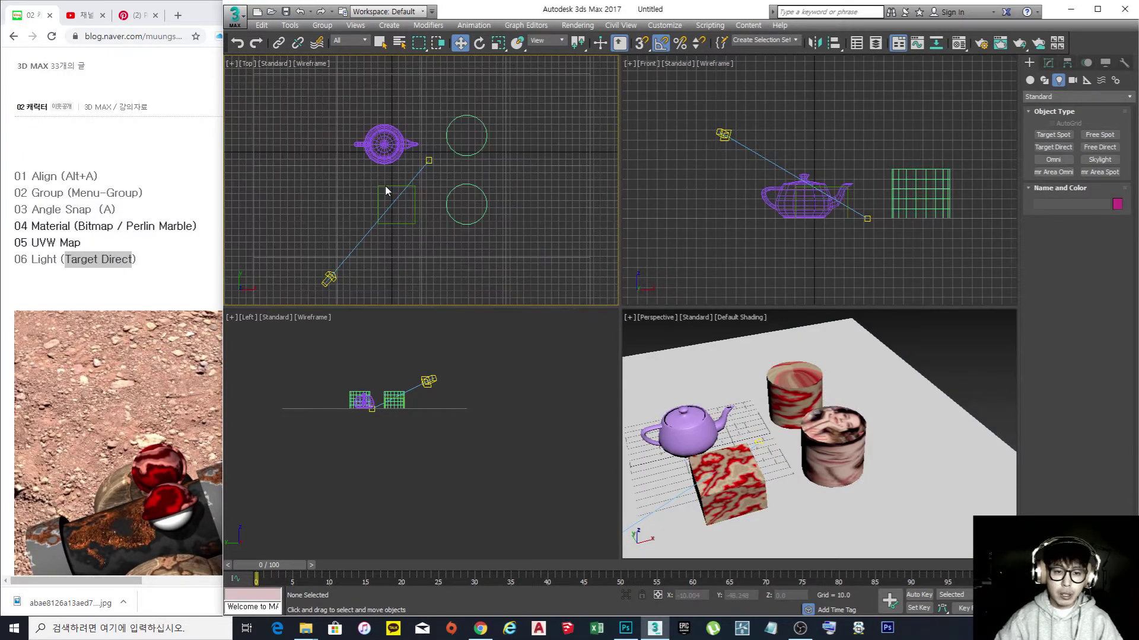
key(s)
click(428, 159)
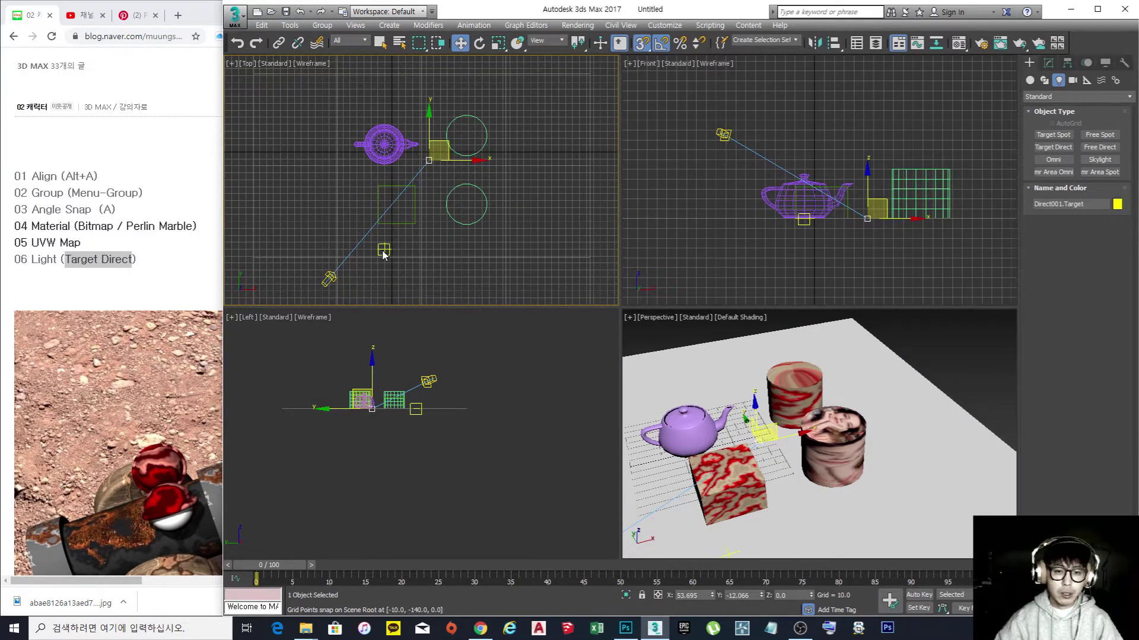
key(s)
click(330, 279)
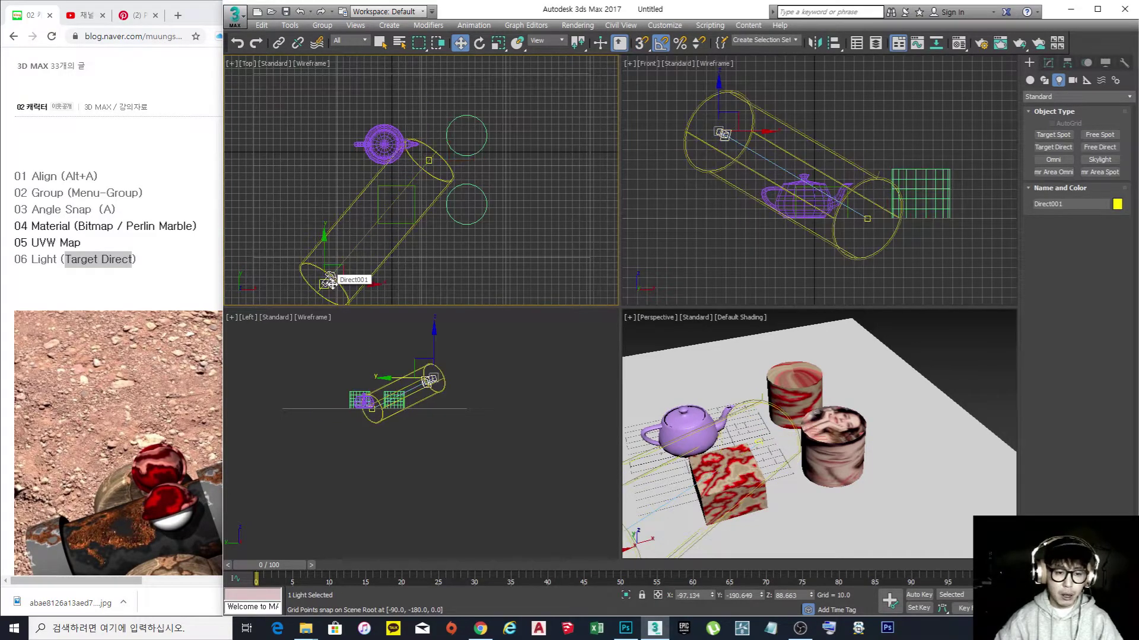
drag(330, 279, 341, 238)
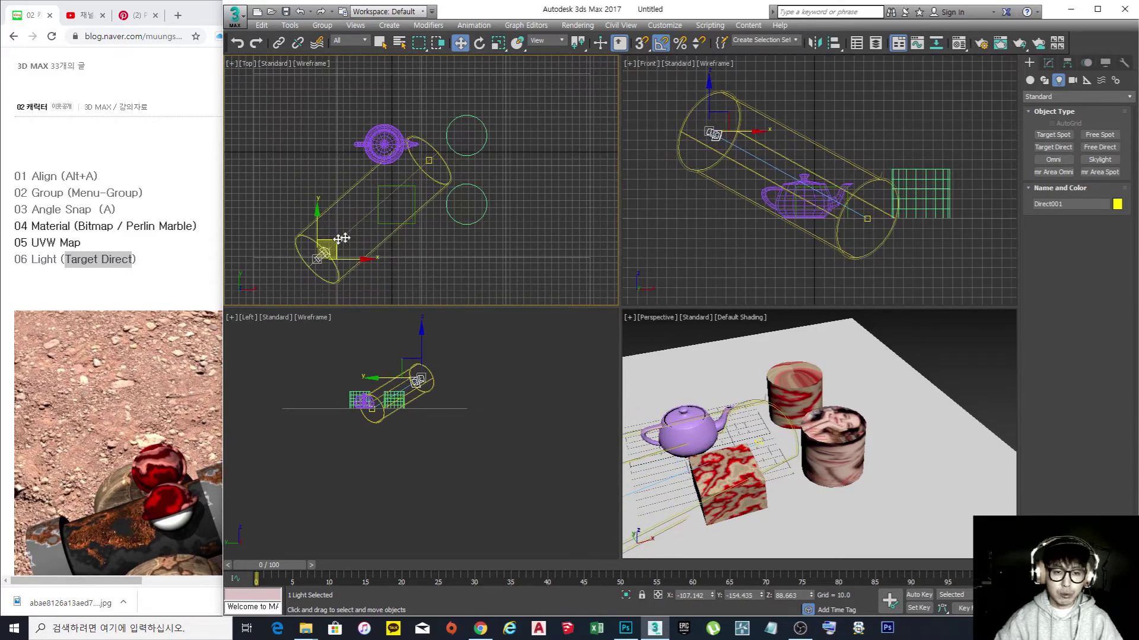
- Nudge the light's target in the Top viewport and shift the light and target together slightly
click(430, 161)
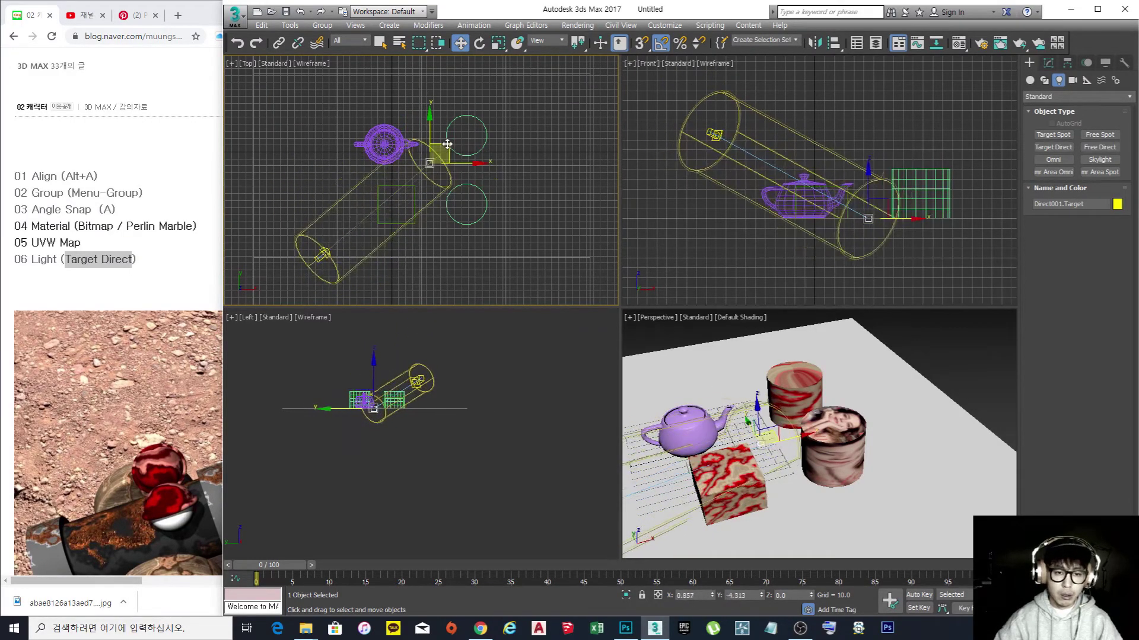
click(348, 230)
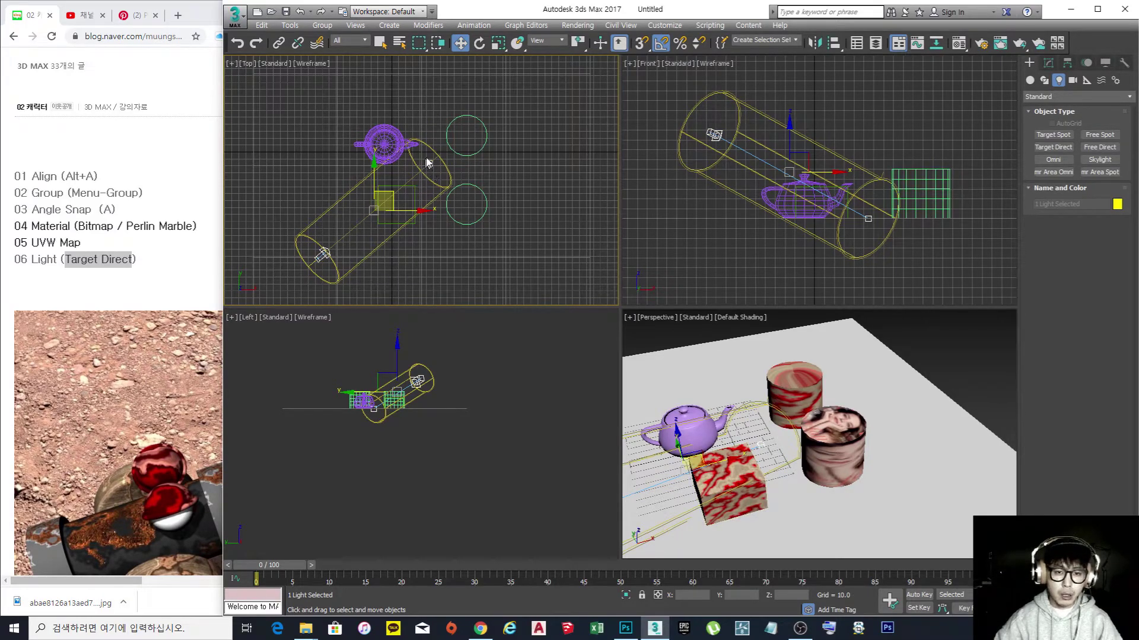
mouse_move(393, 197)
mouse_down()
mouse_move(358, 159)
mouse_move(402, 180)
mouse_move(392, 194)
mouse_up()
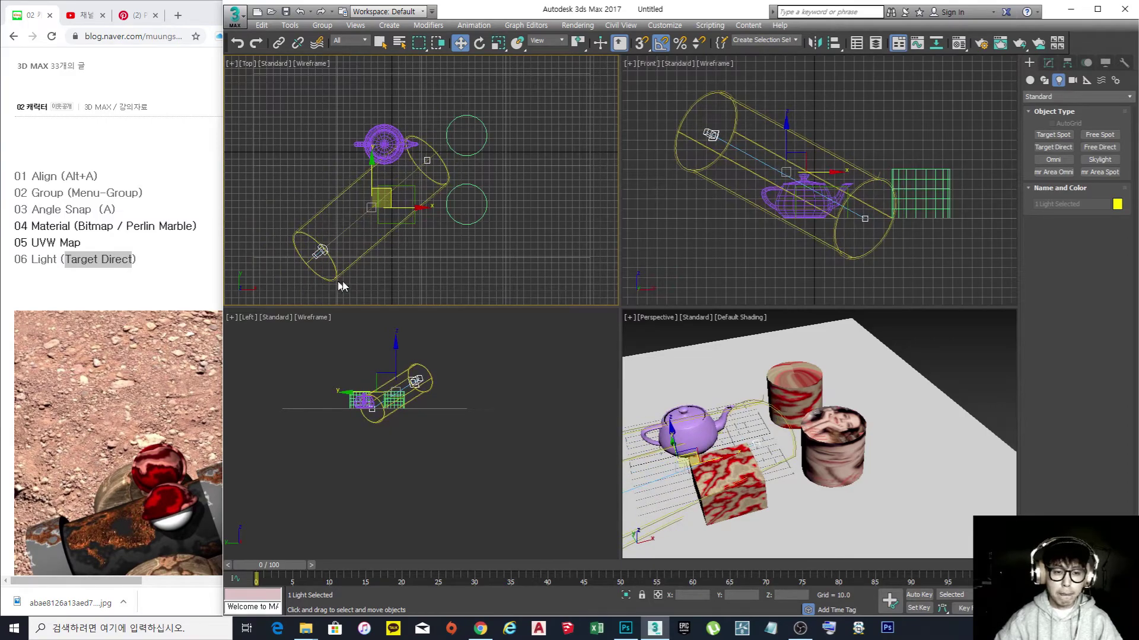
- Select the direct light without its target and raise it in the Front viewport to a height of about 176.4
click(412, 280)
click(315, 256)
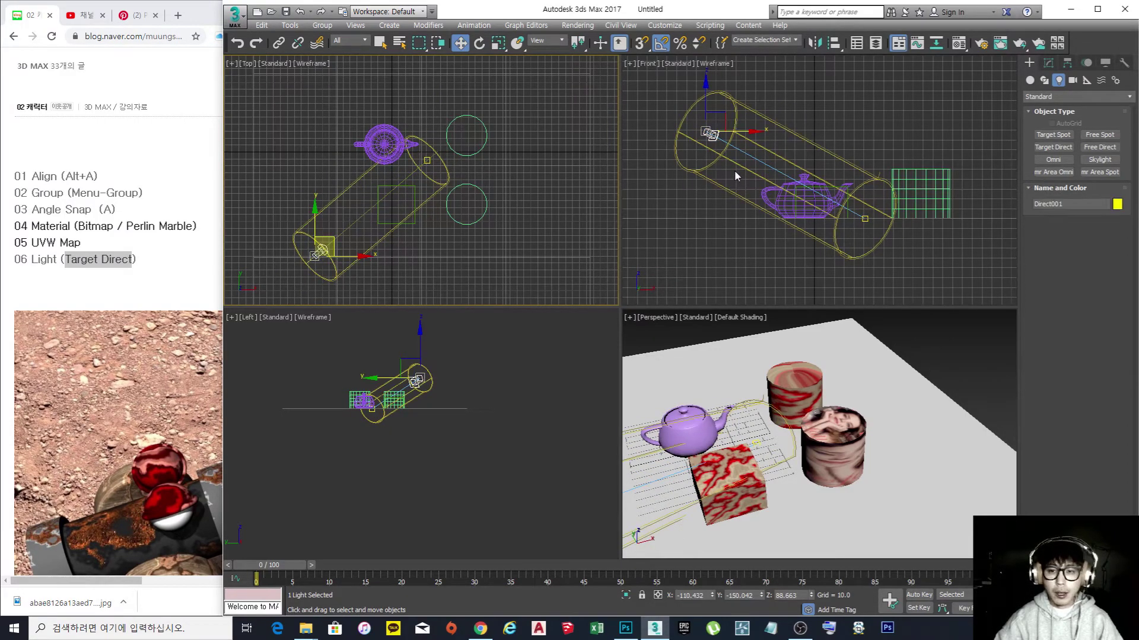
middle_drag(735, 166, 708, 189)
scroll(702, 184, down, 2)
drag(686, 136, 702, 75)
middle_drag(513, 200, 488, 210)
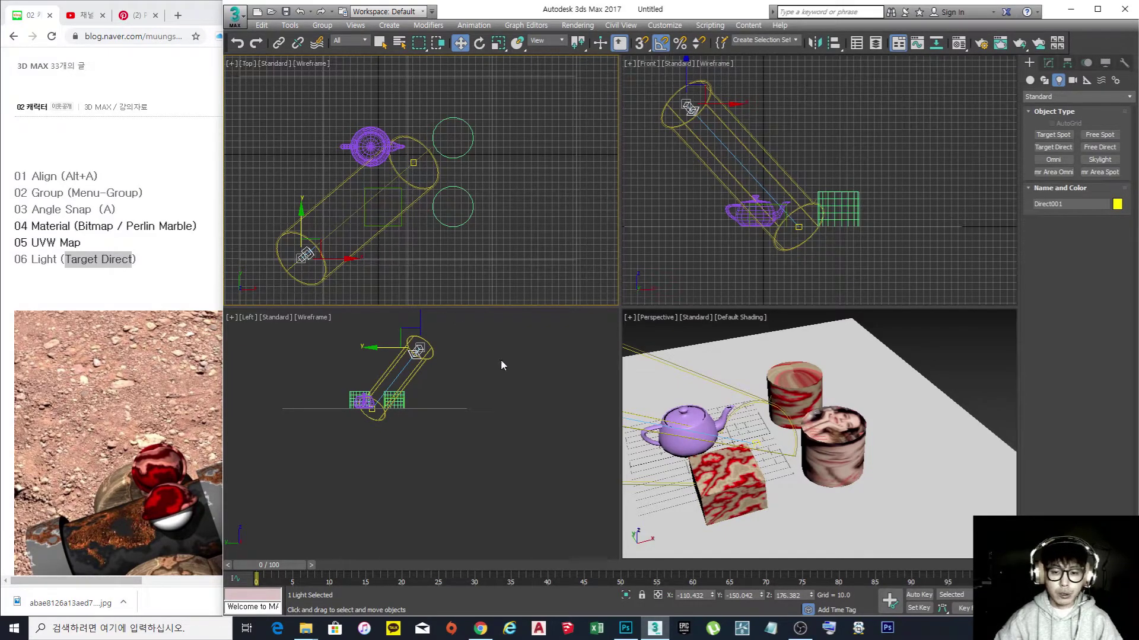
- Render the Perspective view, inspect the lit area at a larger magnification, and minimize the render window
middle_drag(741, 393, 778, 389)
scroll(774, 386, down, 3)
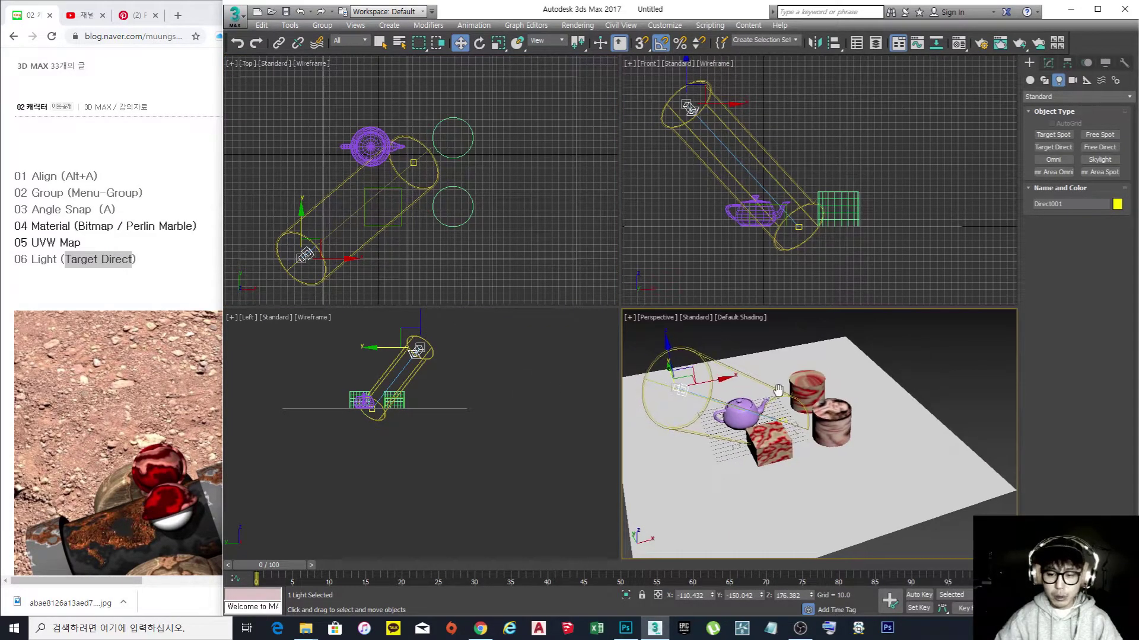
key(shift+q)
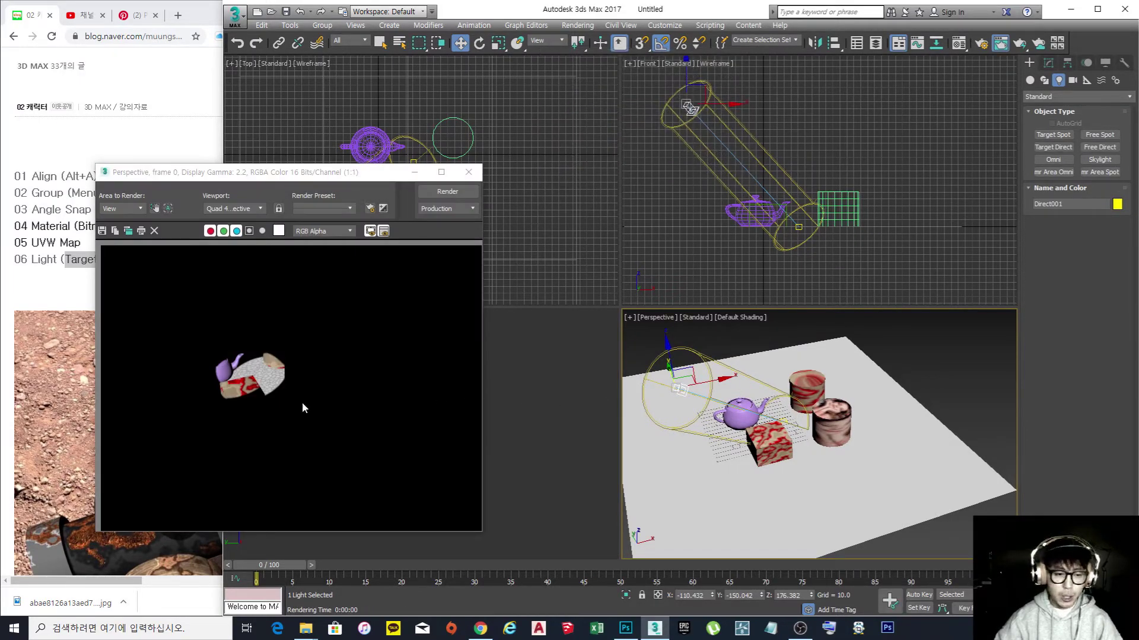
scroll(245, 379, up, 2)
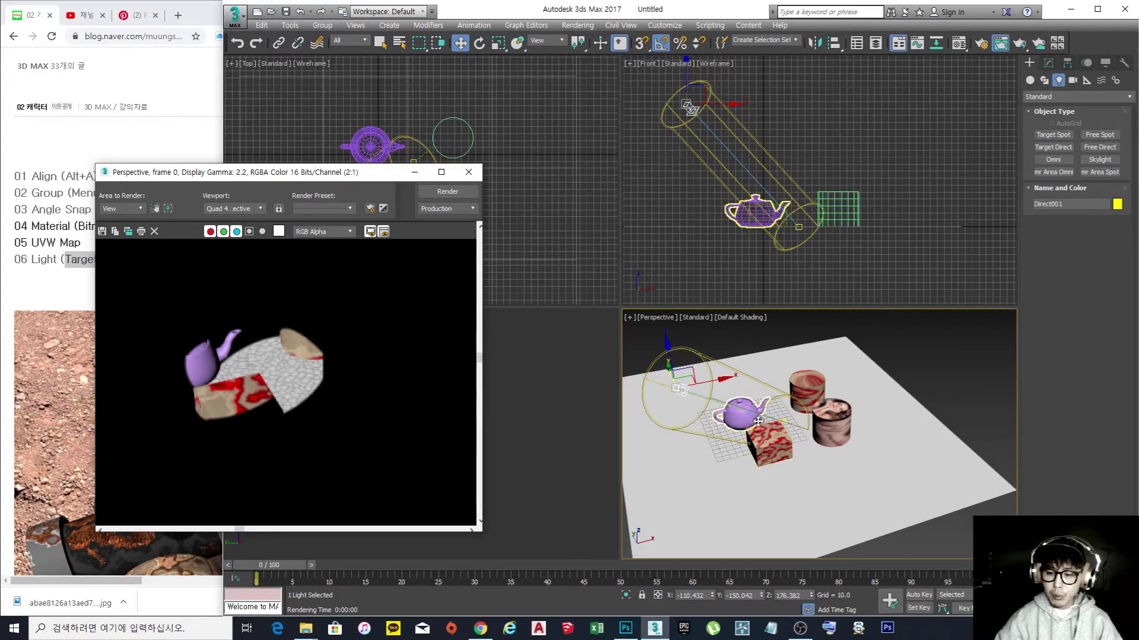
click(414, 172)
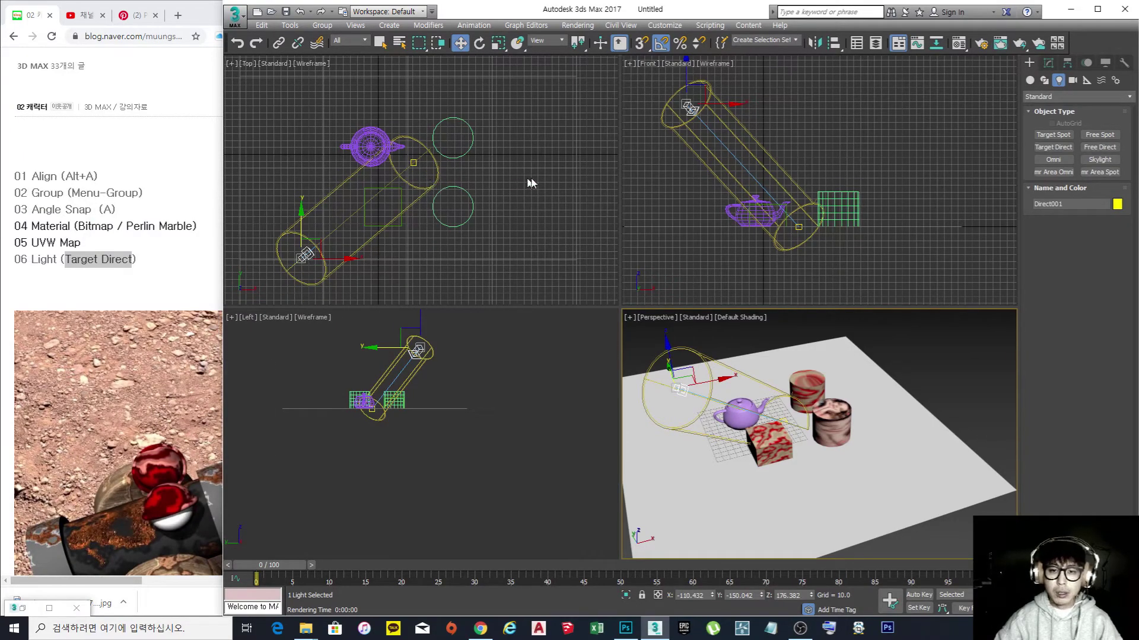
- Select only the direct light, without its target, show its modify parameters and turn its shadows on with Shadow Map
click(551, 197)
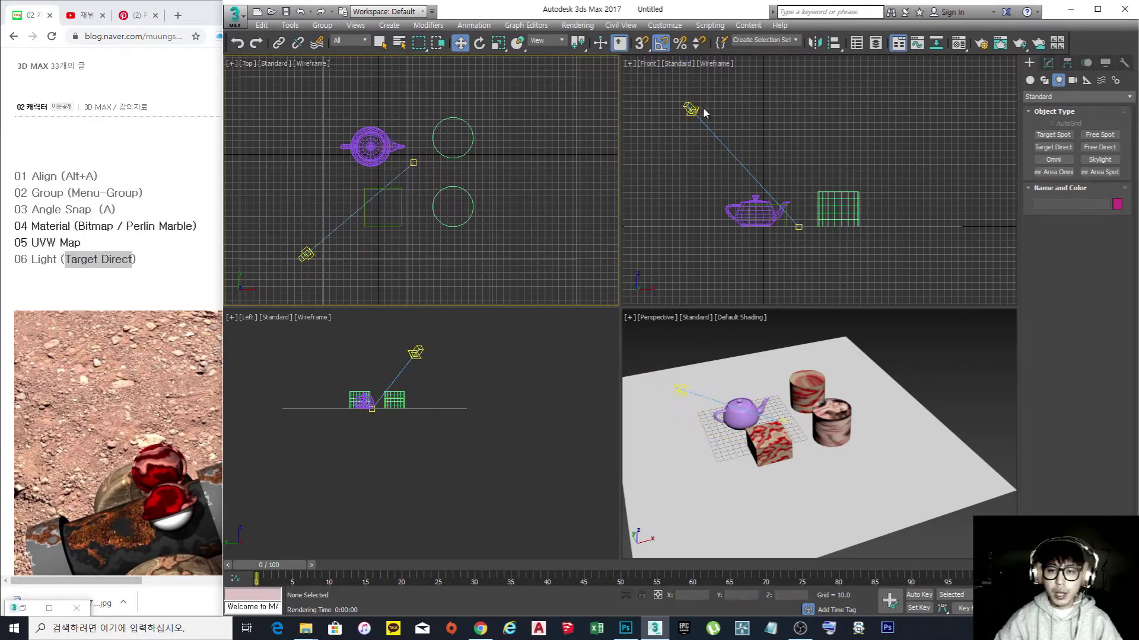
click(1049, 63)
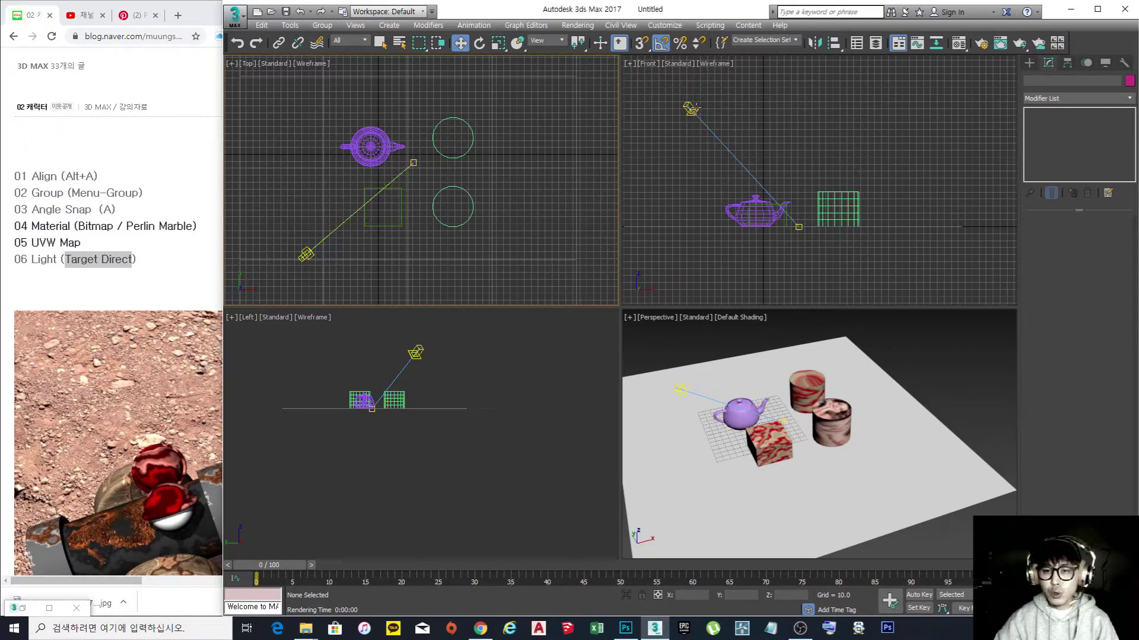
click(691, 108)
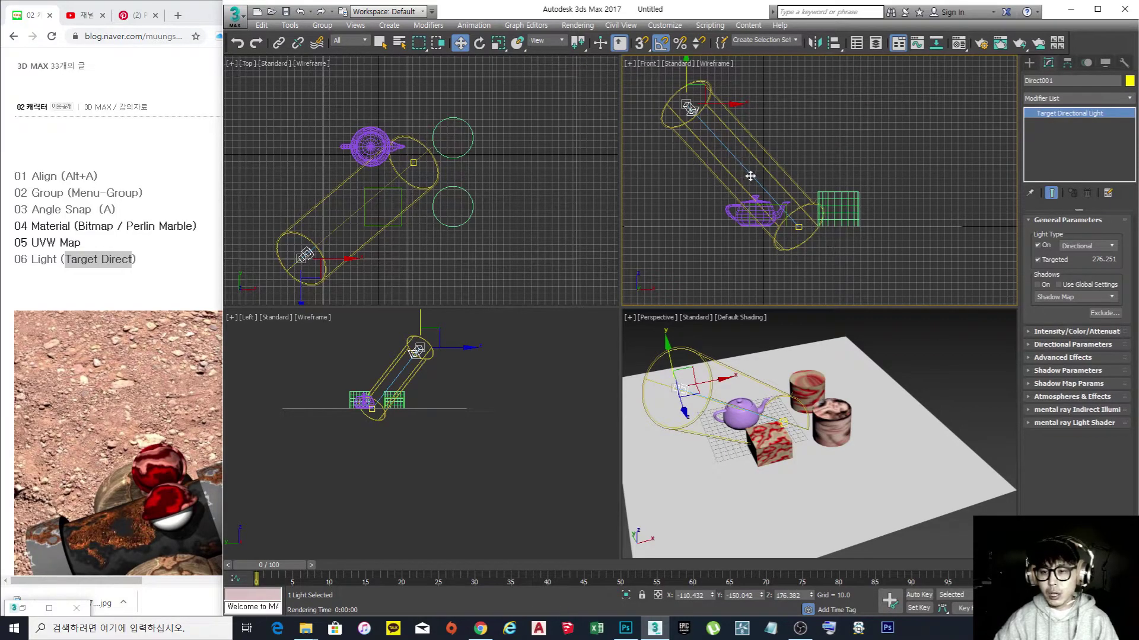
click(799, 227)
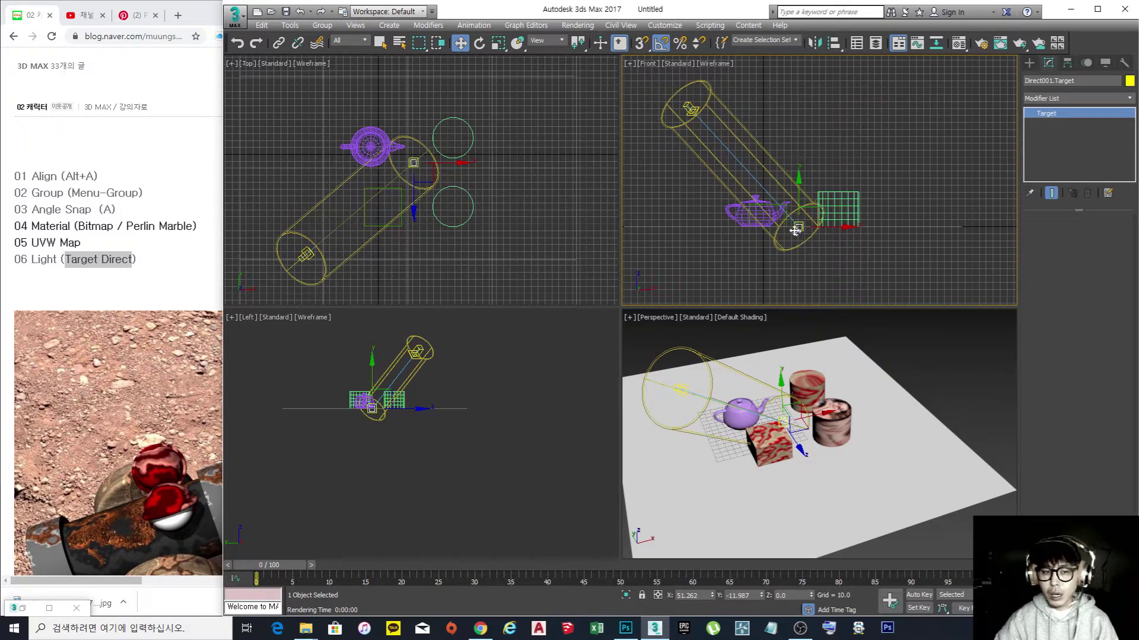
click(432, 266)
click(348, 222)
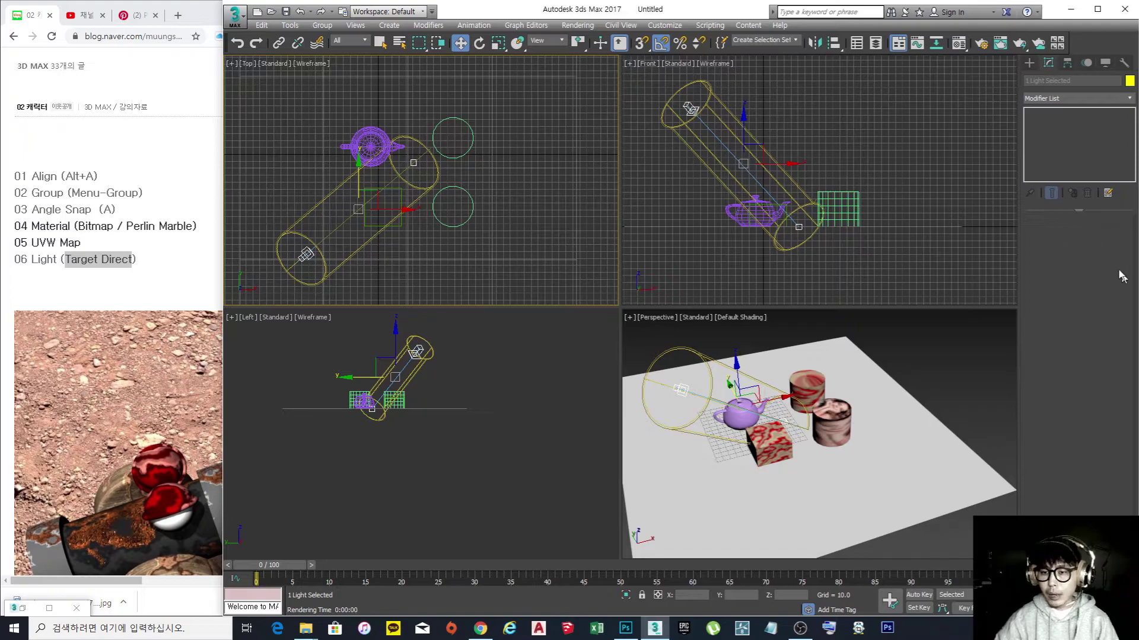
click(690, 107)
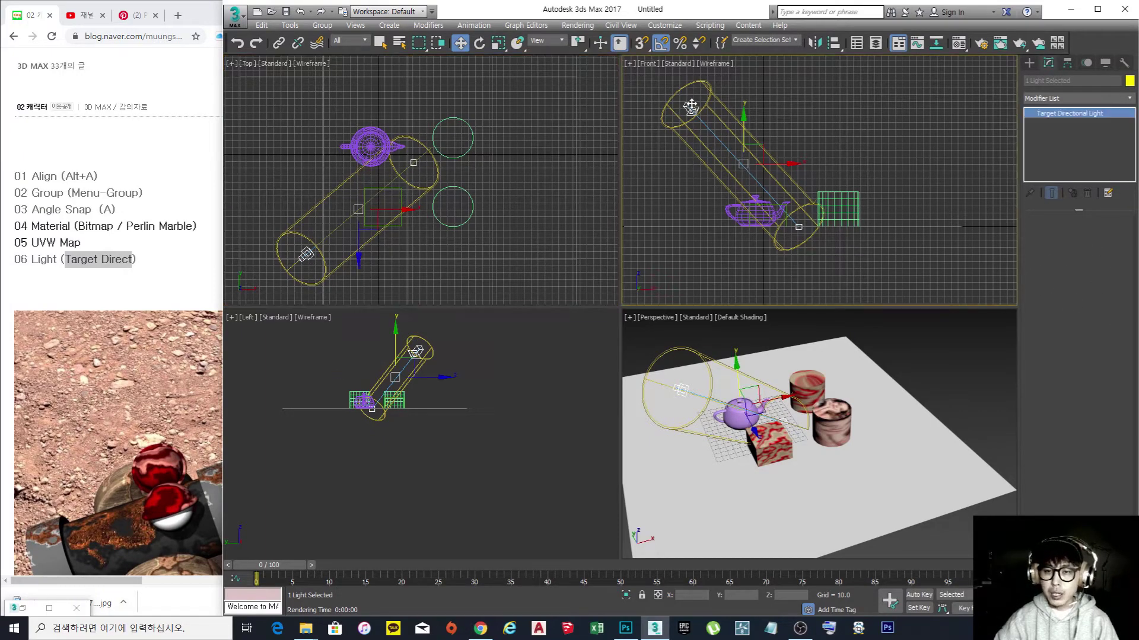
click(692, 105)
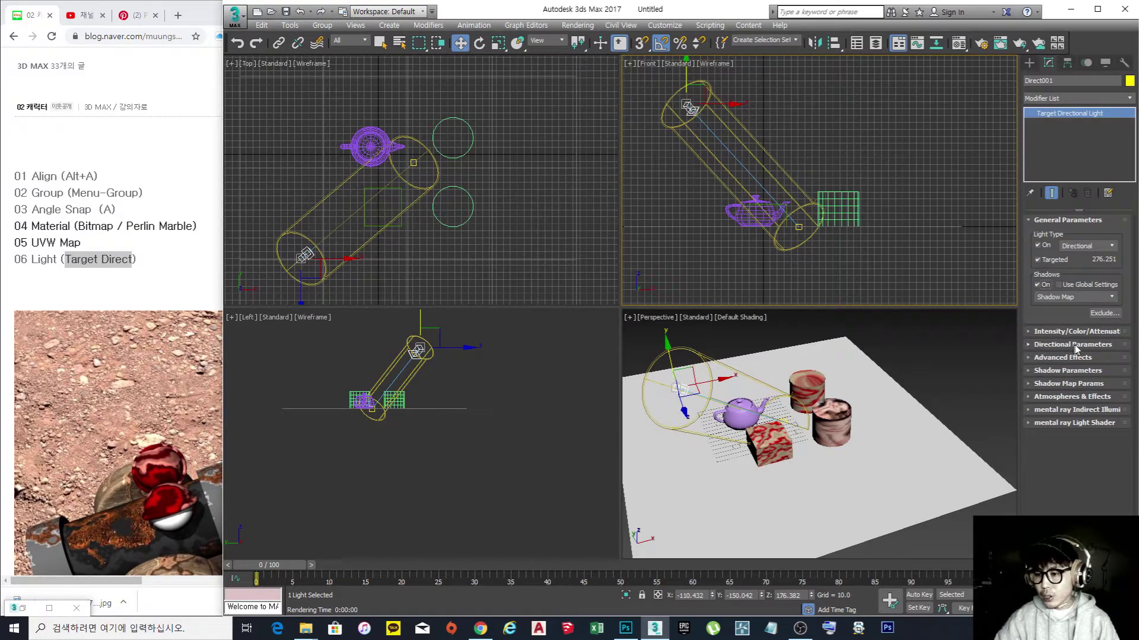
- Widen the direct light's cone to a Hotspot/Beam of 219 and a Falloff/Field of 221
click(1036, 348)
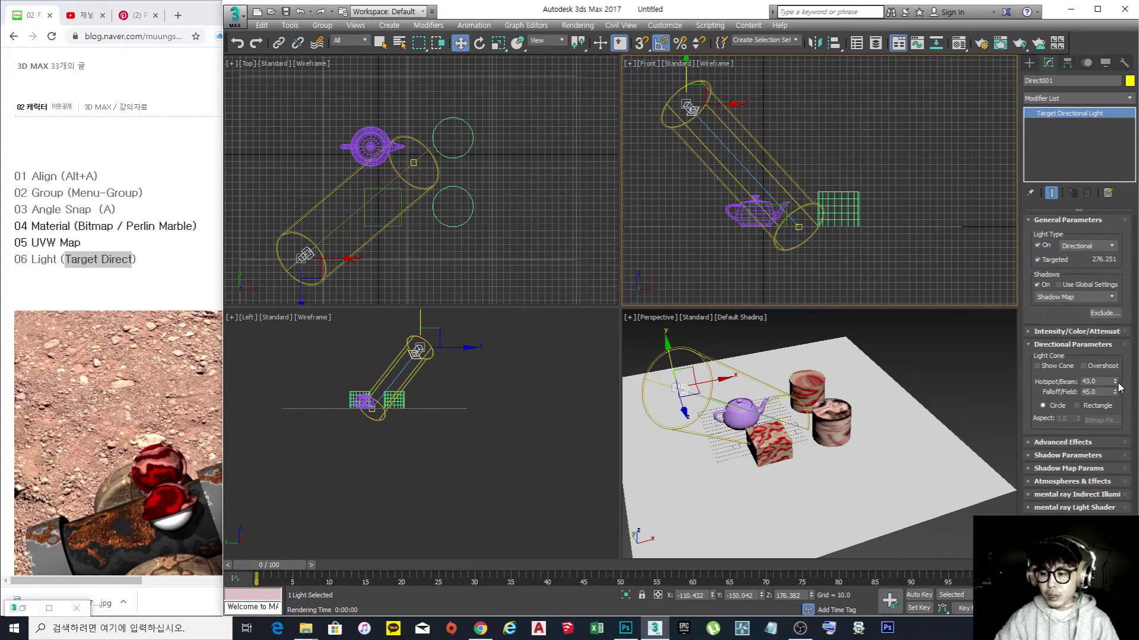
drag(1116, 386, 1115, 351)
scroll(439, 176, up, 2)
mouse_move(439, 176)
middle_down()
mouse_move(452, 172)
mouse_move(437, 181)
middle_up()
scroll(449, 171, down, 3)
middle_click(798, 406)
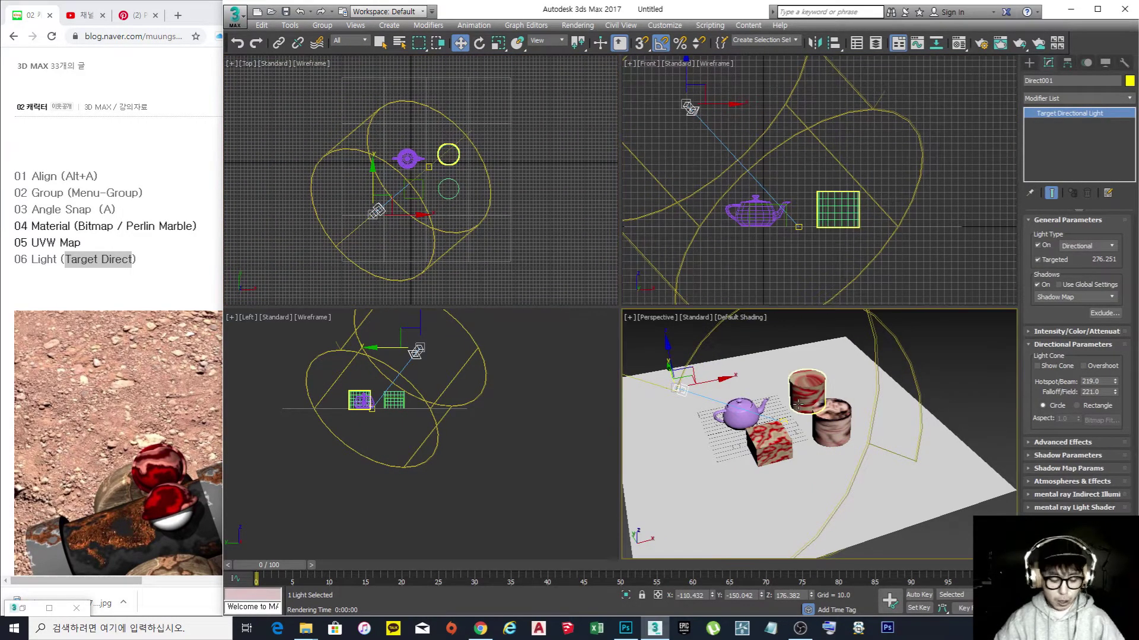
- Render the Perspective view, examine the light edge and shadows at different magnifications, and close the render
key(shift+q)
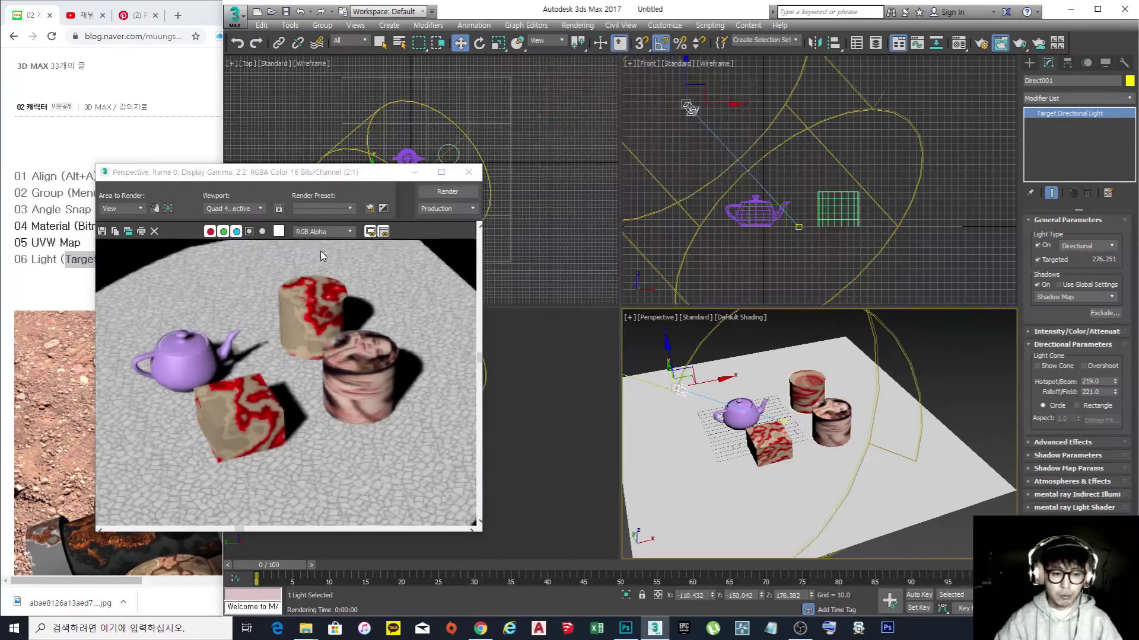
scroll(343, 351, down, 1)
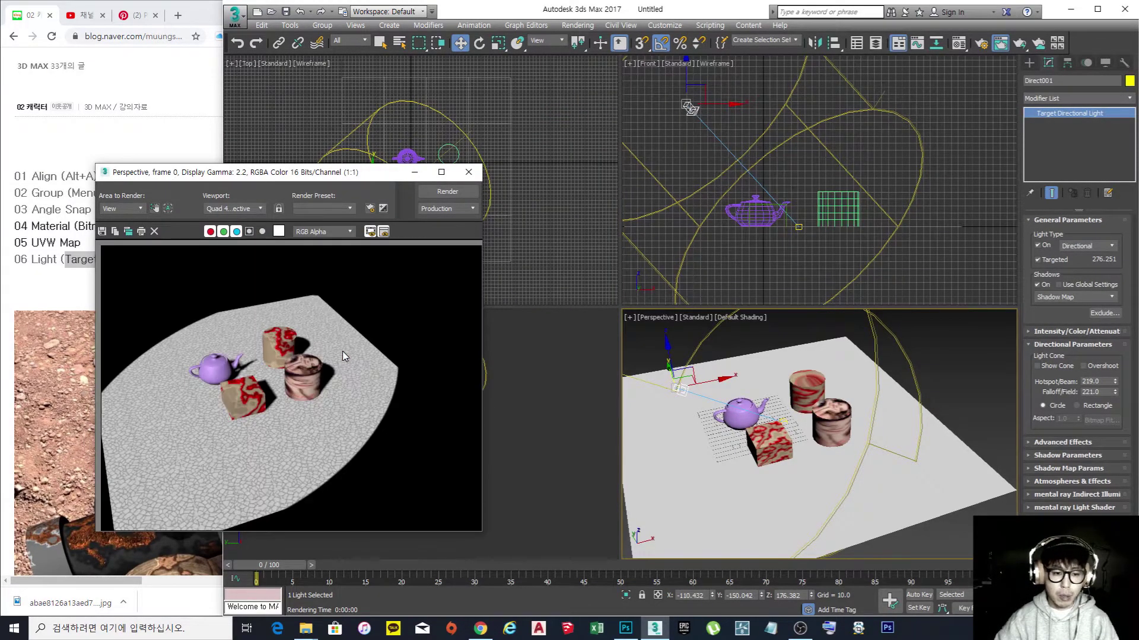
scroll(344, 371, down, 1)
scroll(259, 428, up, 1)
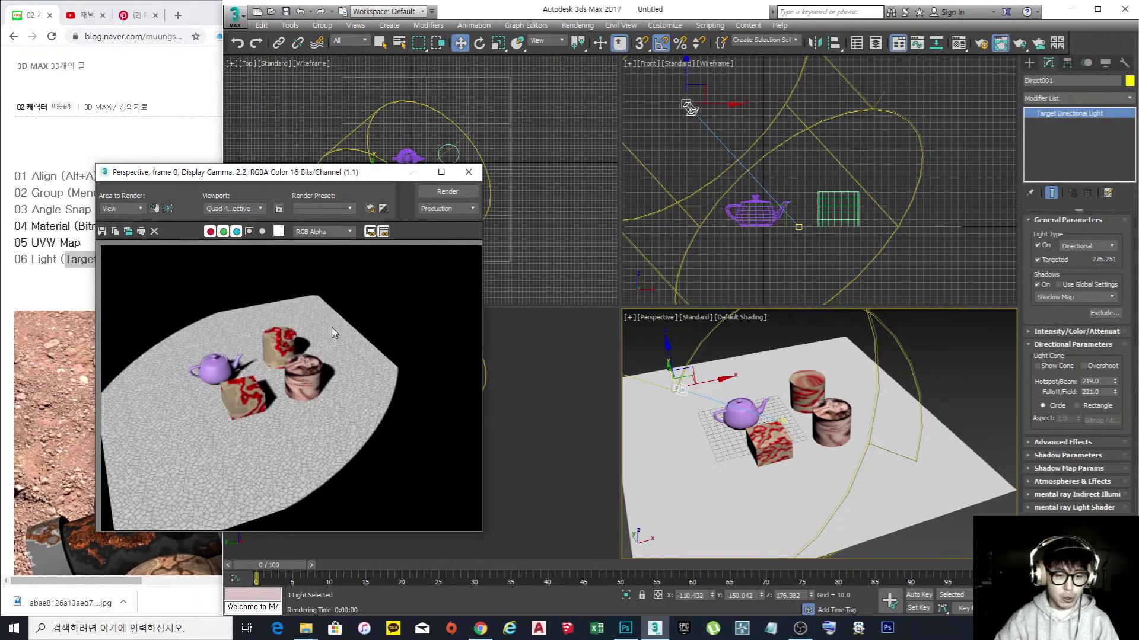
click(468, 172)
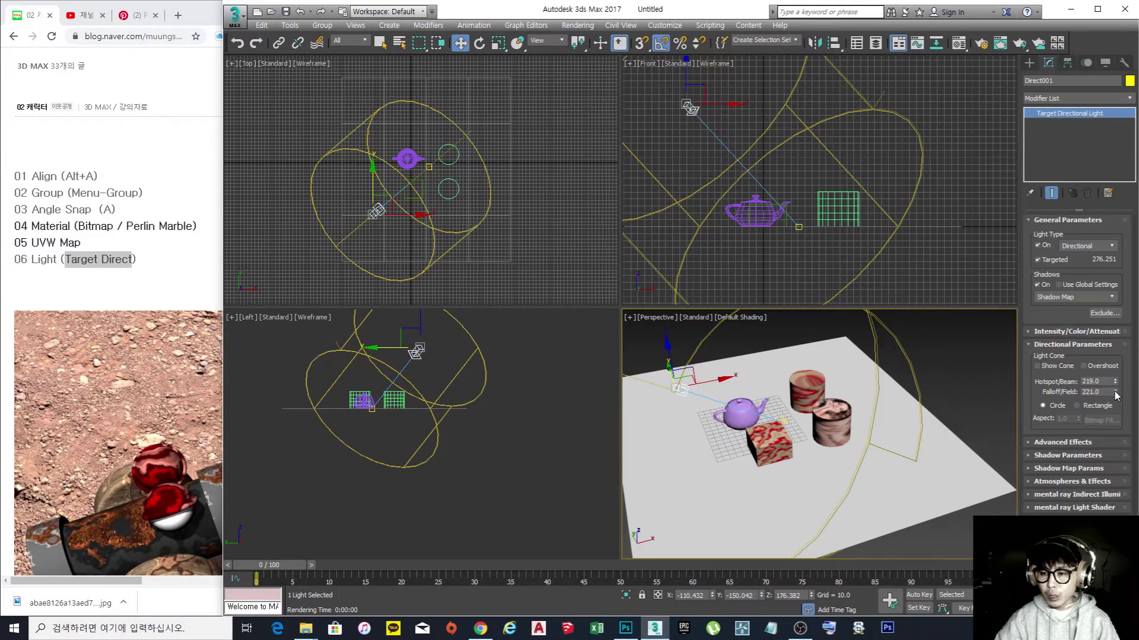
- Separate the light's falloff from its hotspot, ending at a Hotspot/Beam of 189 and a Falloff/Field of 355
mouse_move(1115, 395)
mouse_down()
mouse_move(1094, 295)
mouse_move(1134, 408)
mouse_up()
middle_drag(347, 190, 354, 222)
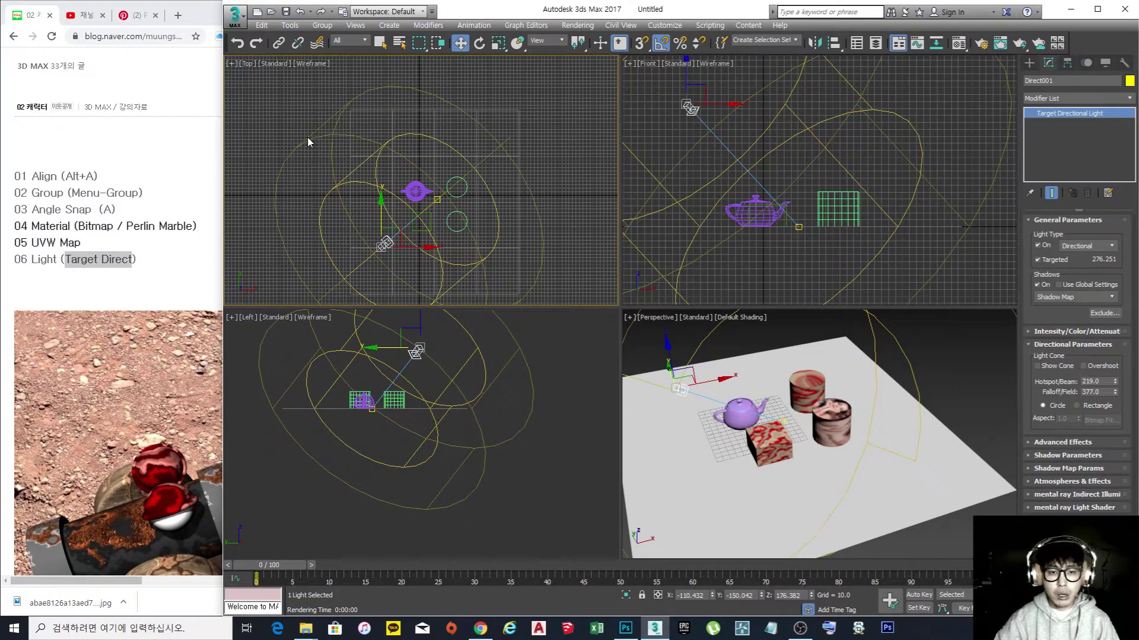
click(1115, 390)
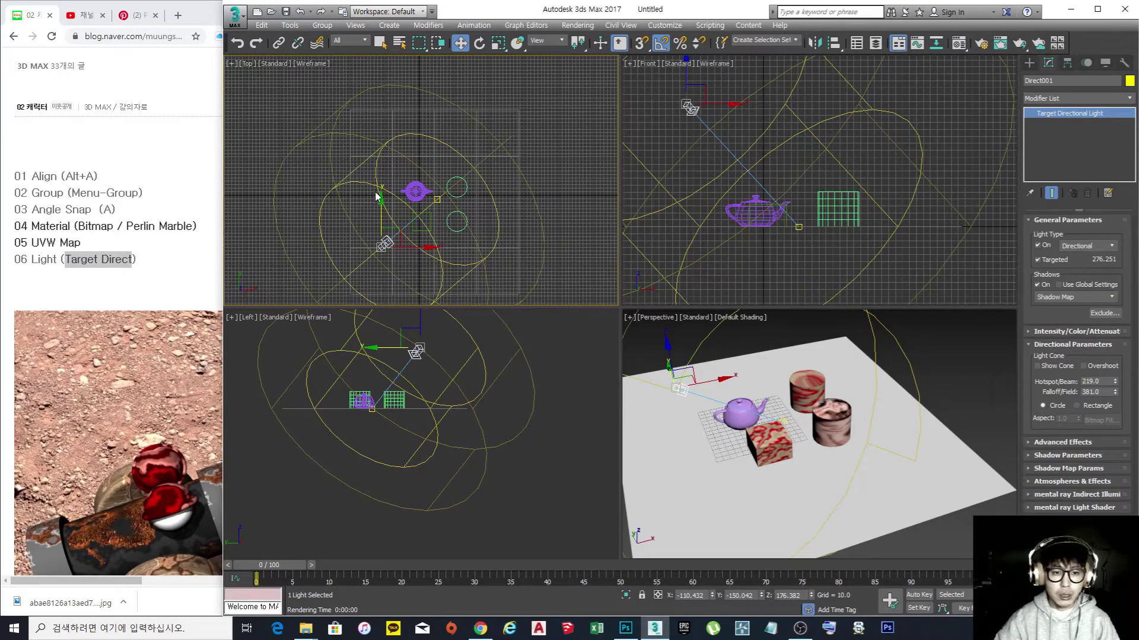
drag(1115, 381, 1117, 408)
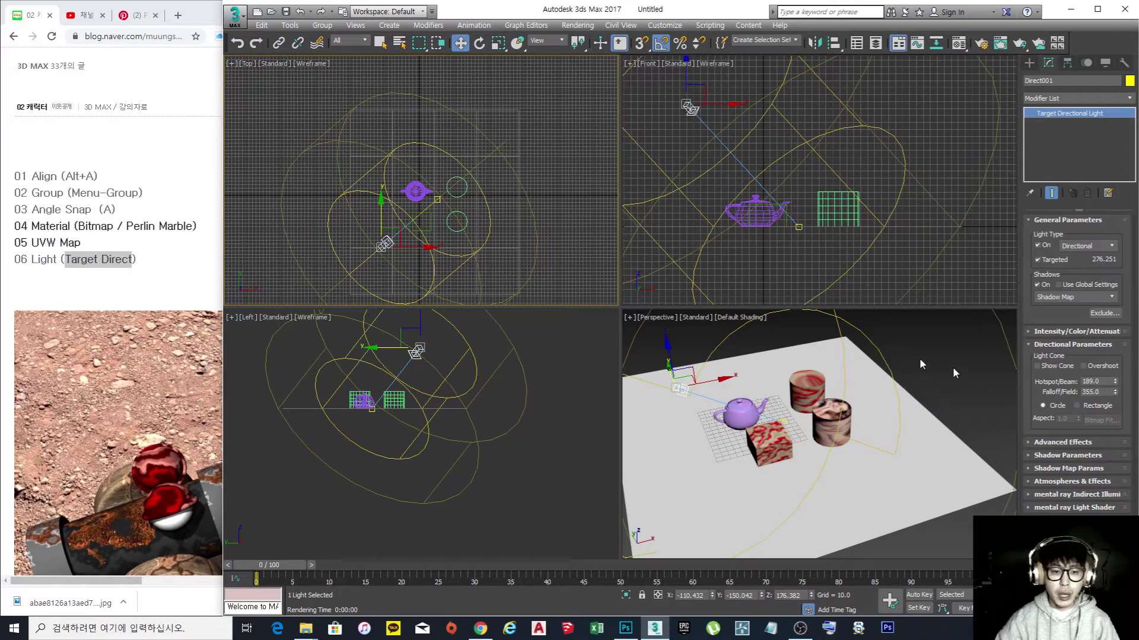
middle_drag(454, 255, 445, 245)
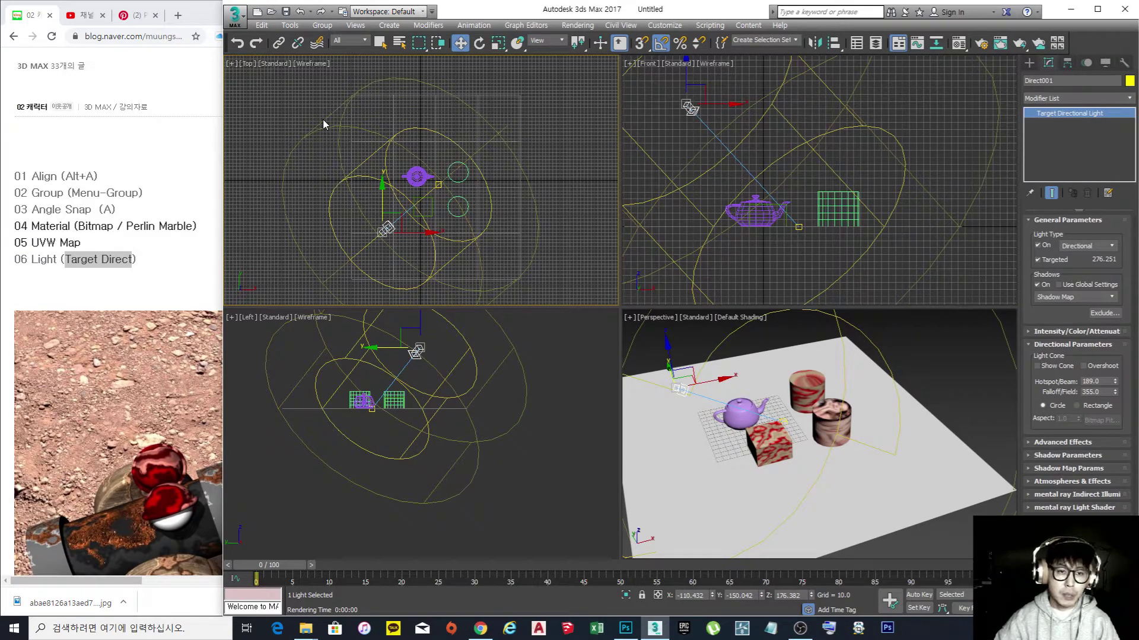
- Render the Perspective view with the whole floor plane in frame to check the soft light edge
scroll(796, 417, down, 6)
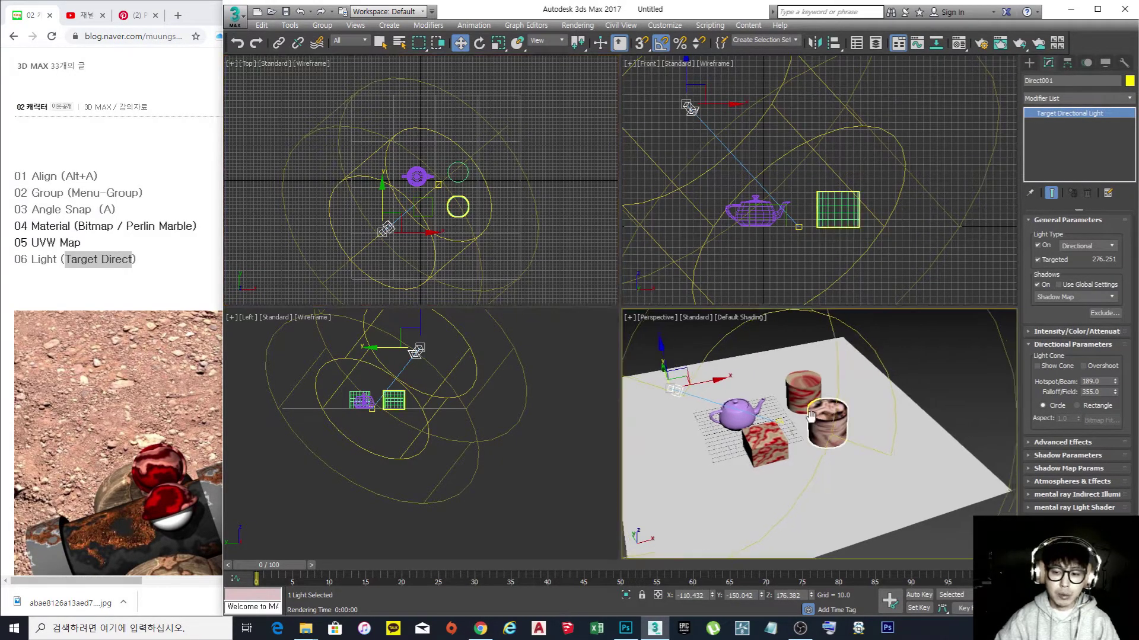
middle_drag(796, 418, 800, 433)
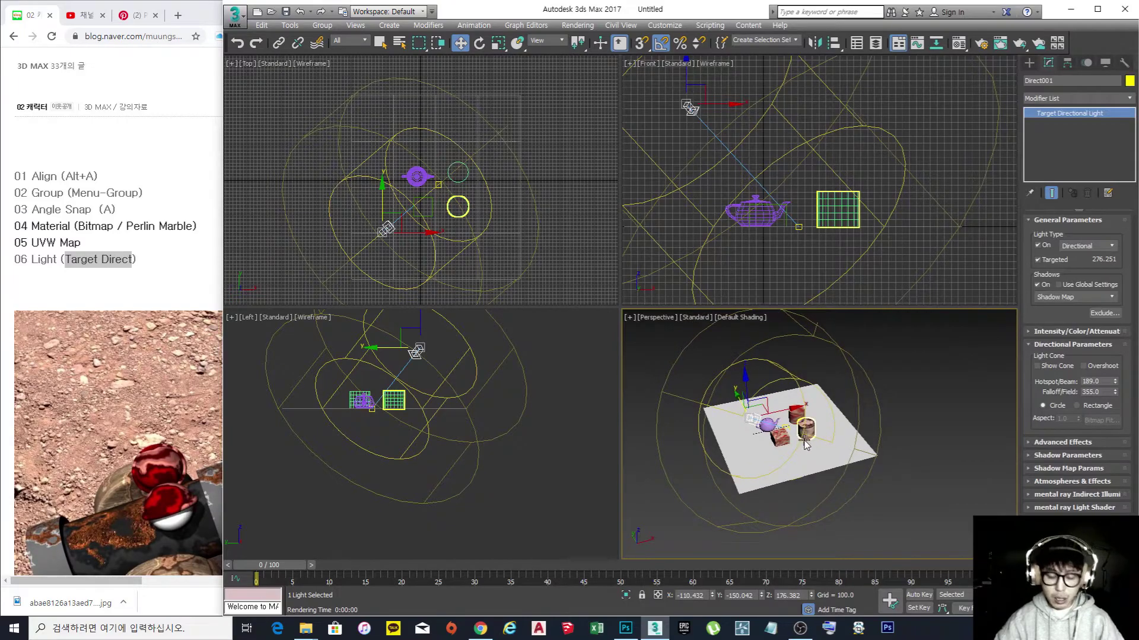
key(shift+q)
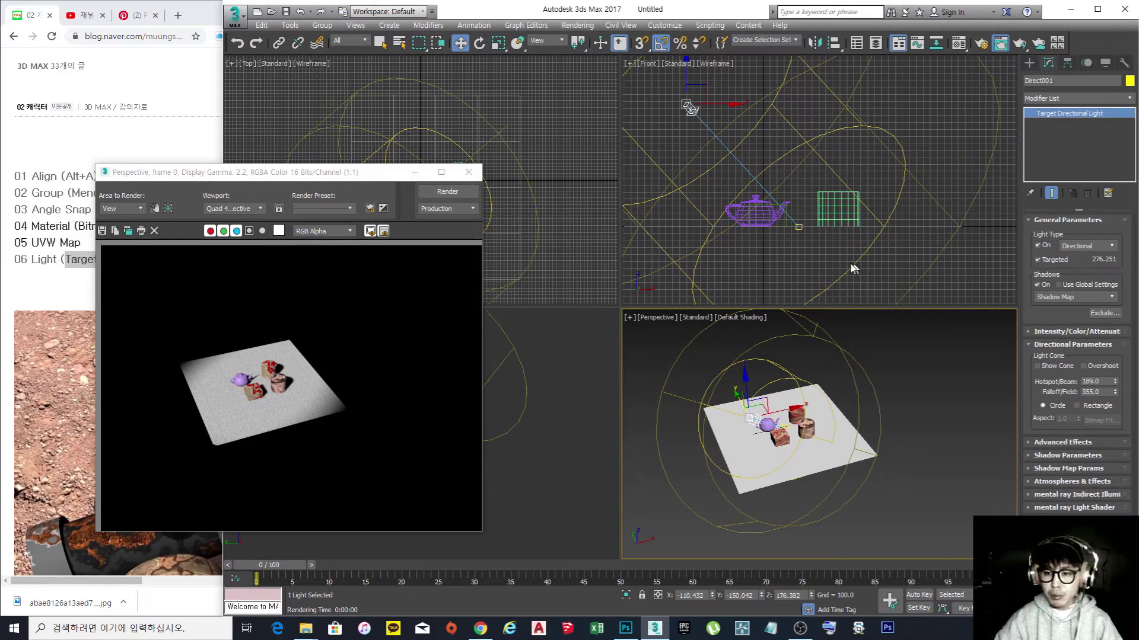
- Unfreeze the floor plane, enlarge it to about 1541 long and 1326 wide, and render the Perspective view again
click(868, 428)
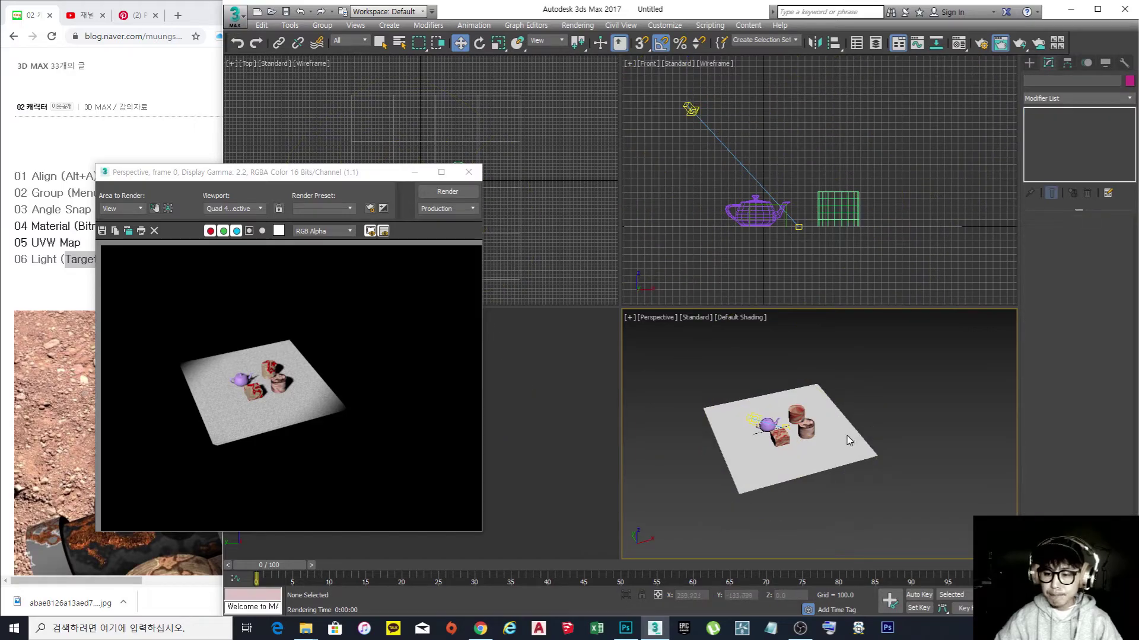
right_click(859, 424)
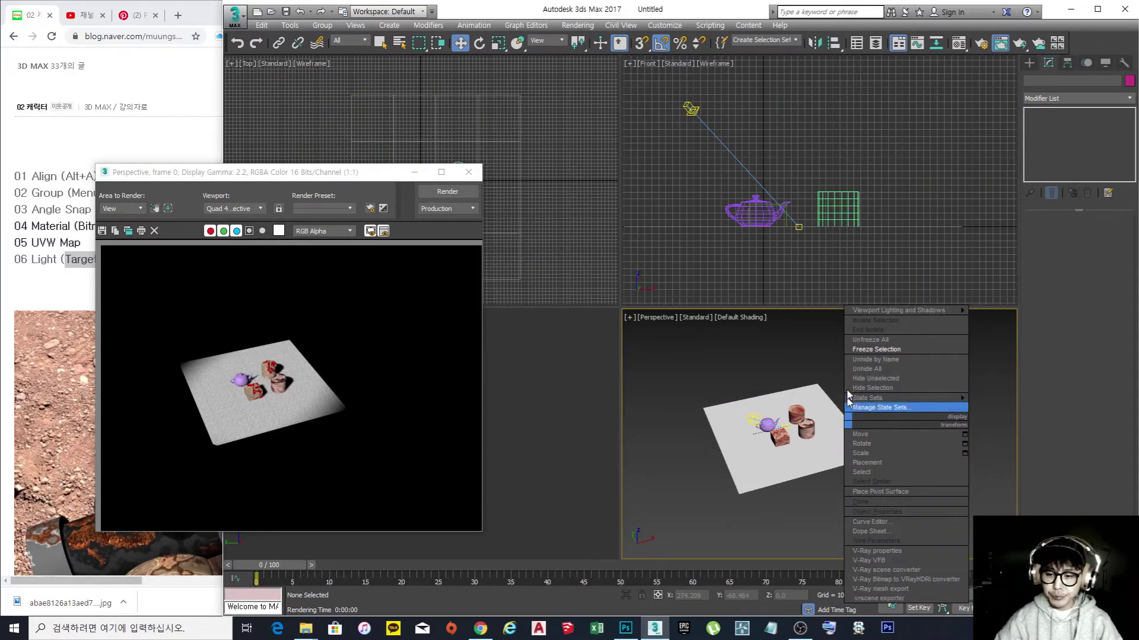
click(873, 341)
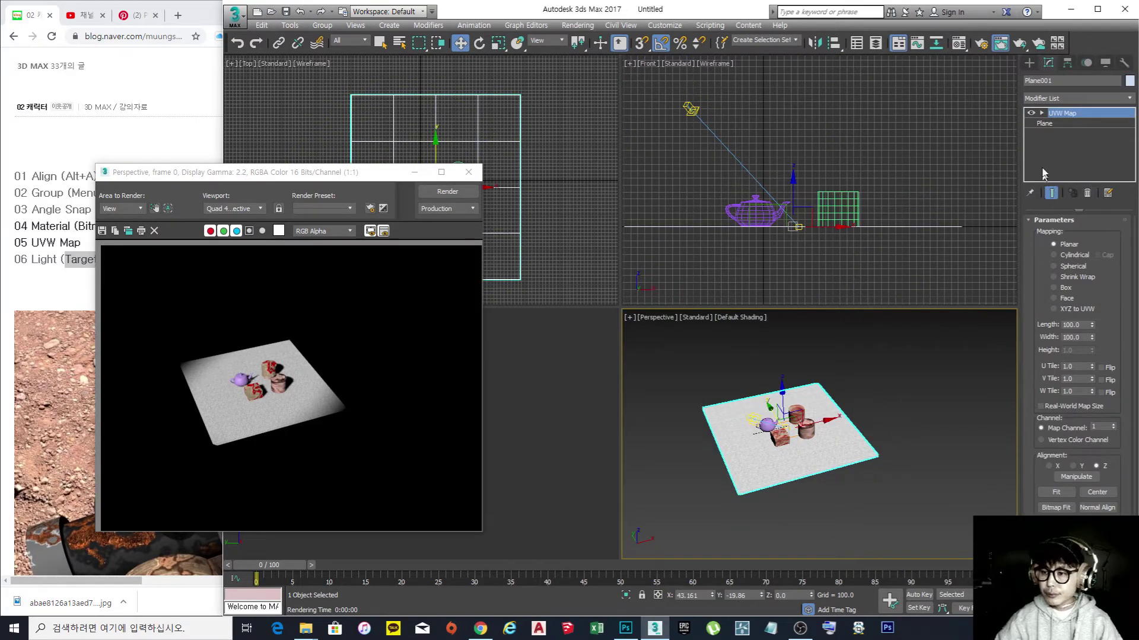
click(1042, 124)
drag(1112, 236, 1108, 144)
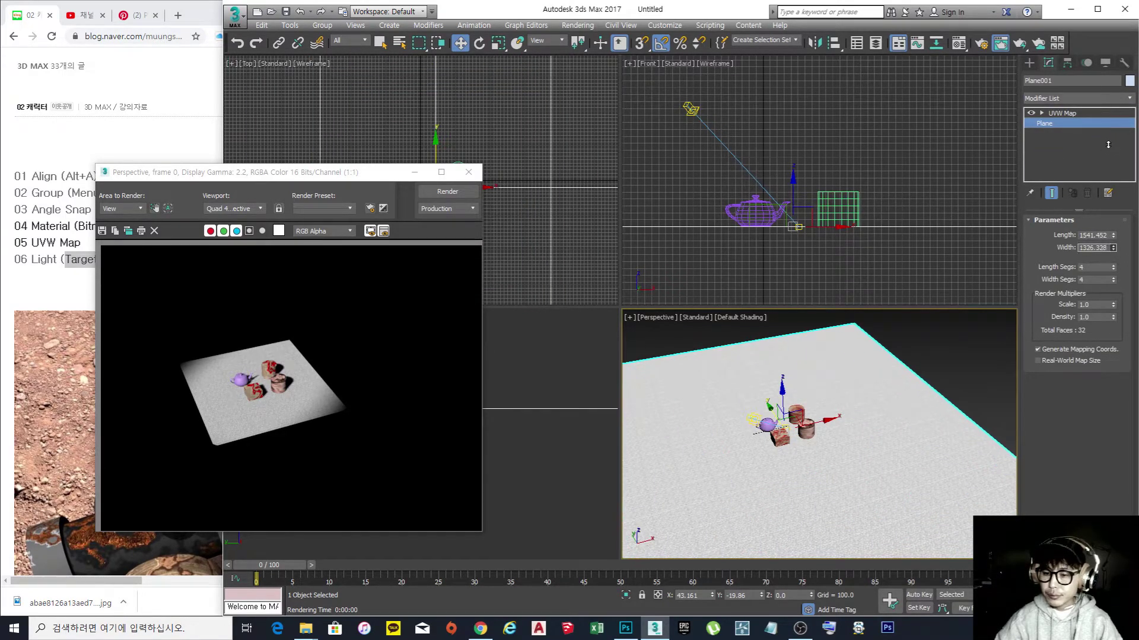
click(973, 339)
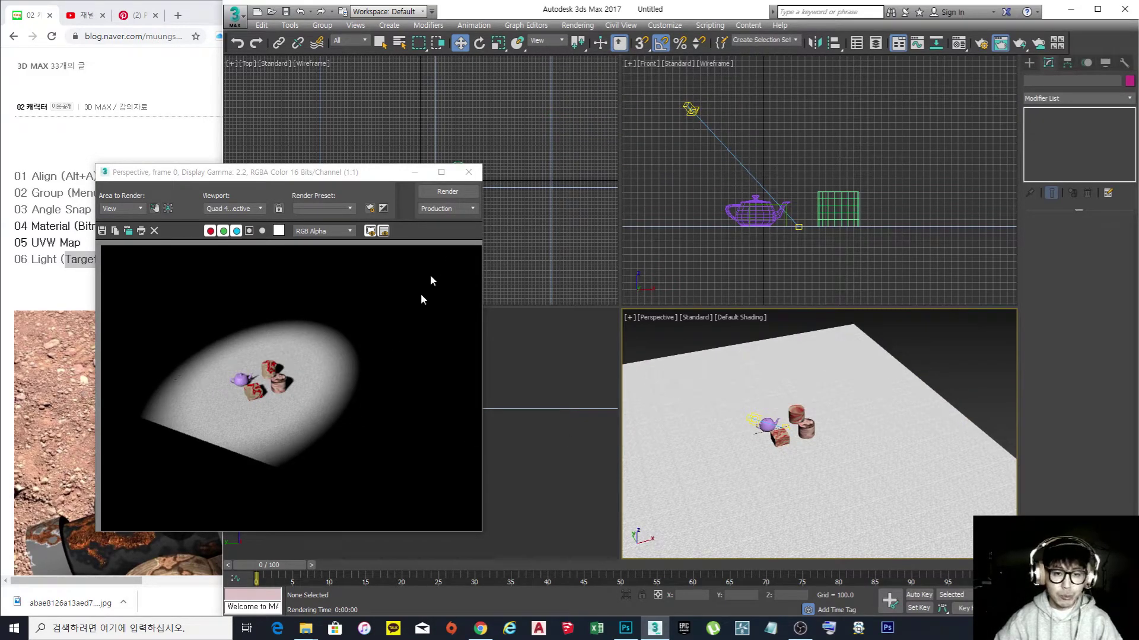
- Reduce the direct light's Falloff/Field to 186 and Hotspot/Beam to 184, and render the Perspective view
click(689, 108)
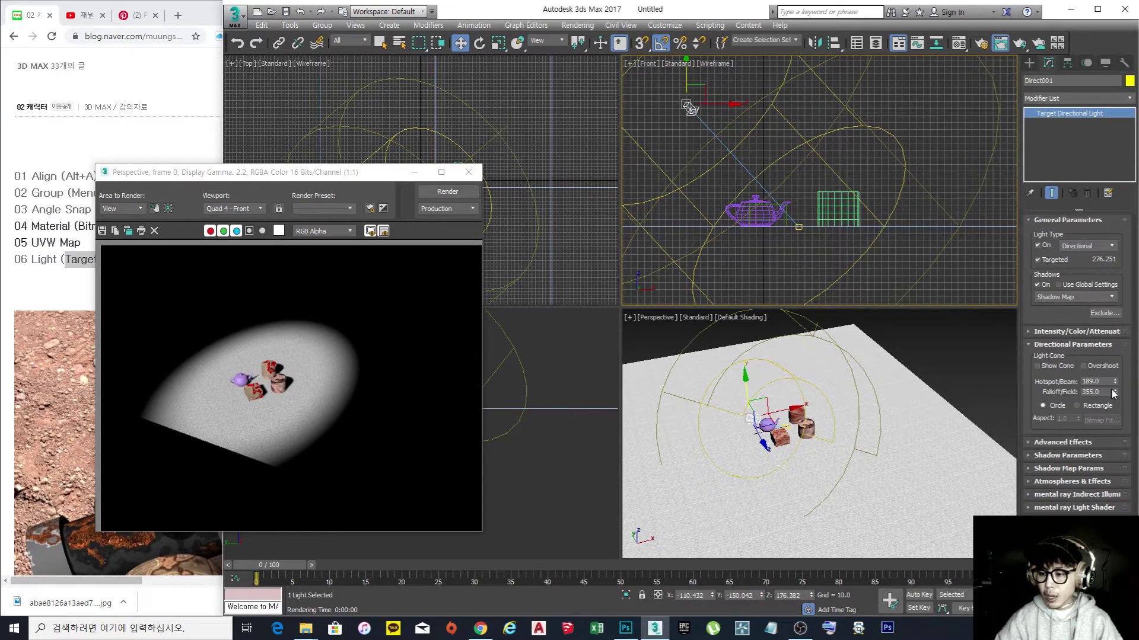
drag(1115, 393, 1118, 495)
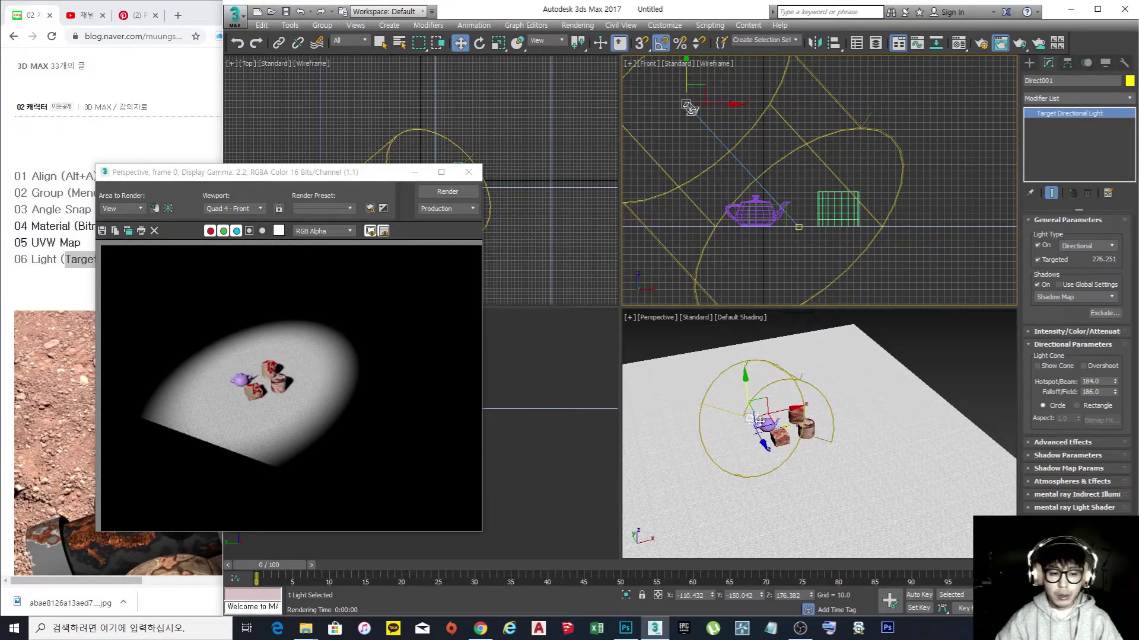
click(447, 191)
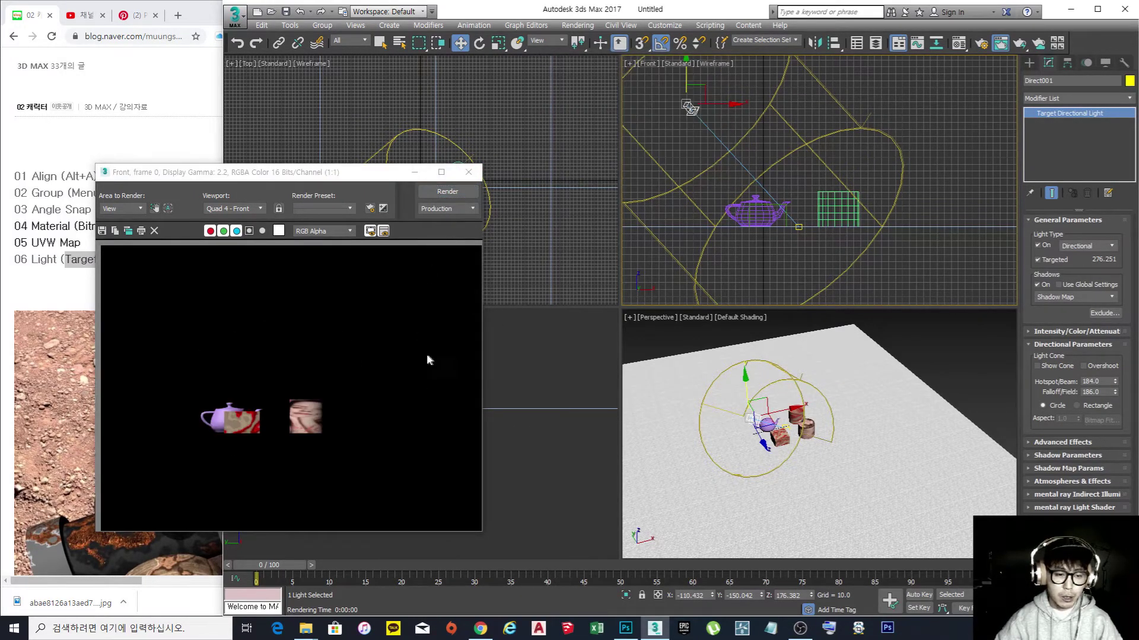
right_click(706, 447)
key(shift+q)
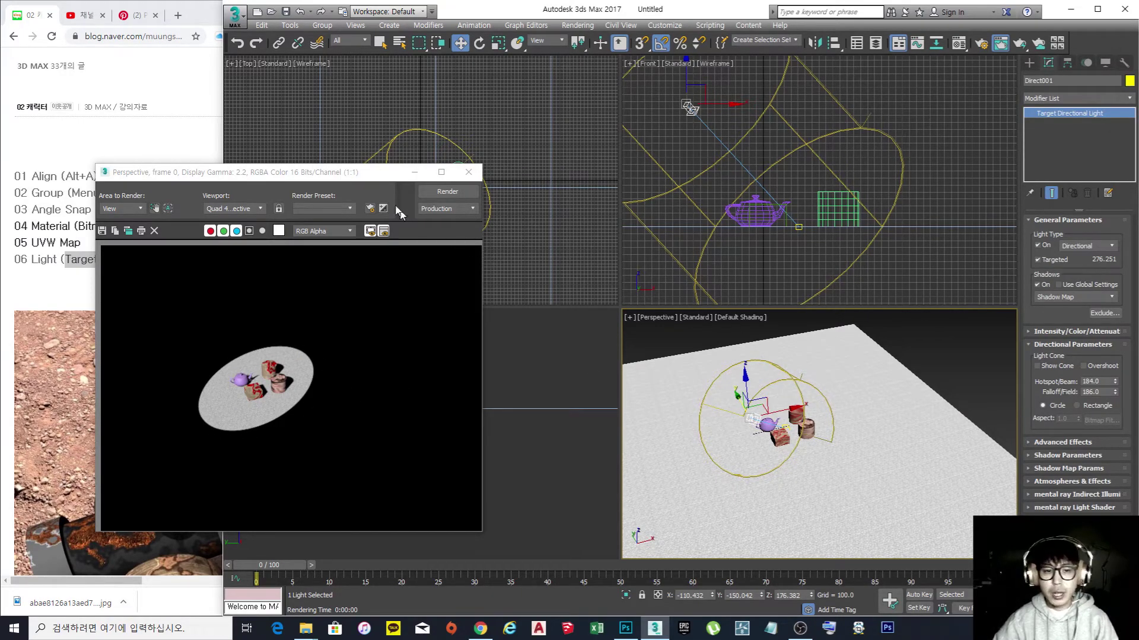
- Enlarge the direct light's cone to a Hotspot/Beam of 441 and a Falloff/Field of 443
drag(372, 176, 436, 318)
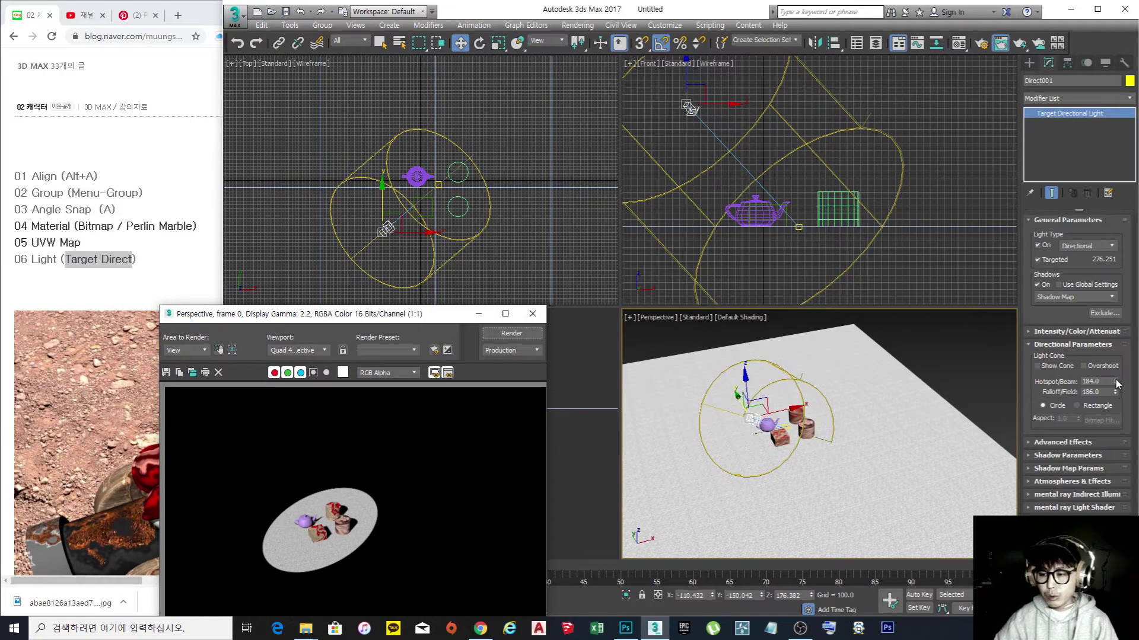
mouse_move(1116, 379)
mouse_down()
mouse_move(1115, 349)
mouse_move(1116, 394)
mouse_up()
drag(1115, 382, 1132, 482)
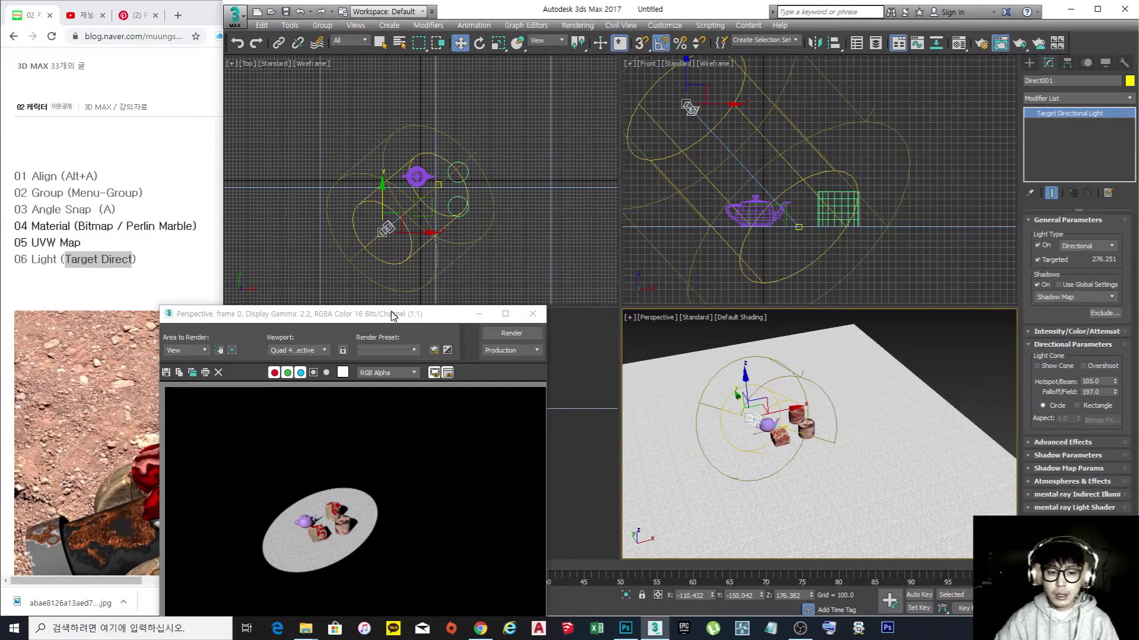
drag(1115, 383, 1114, 306)
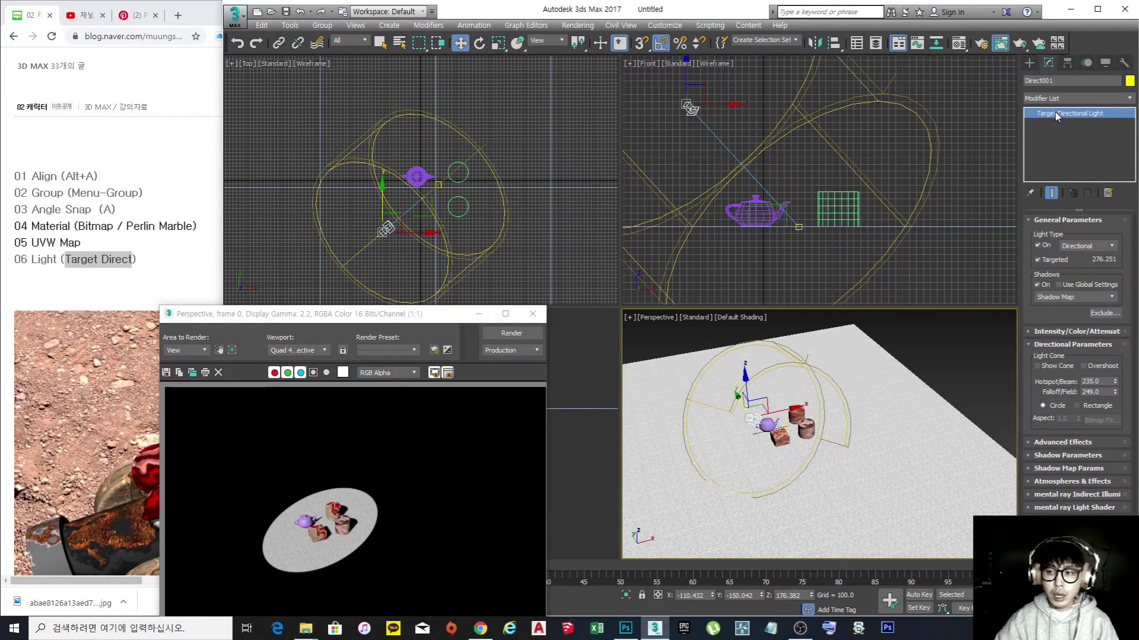
drag(418, 318, 451, 218)
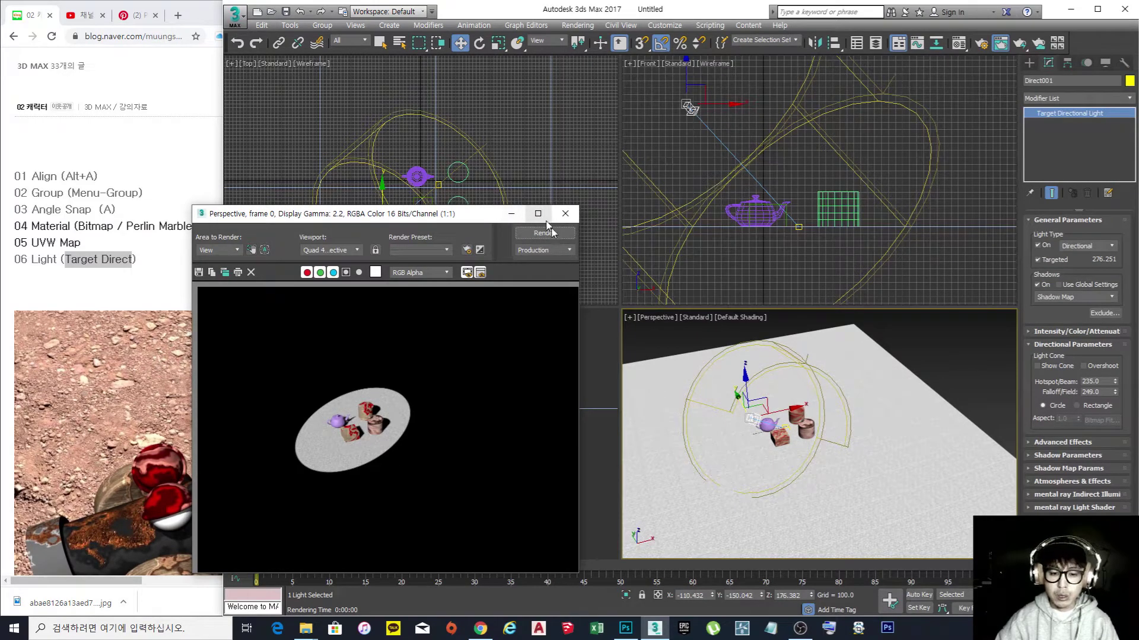
drag(415, 221, 394, 355)
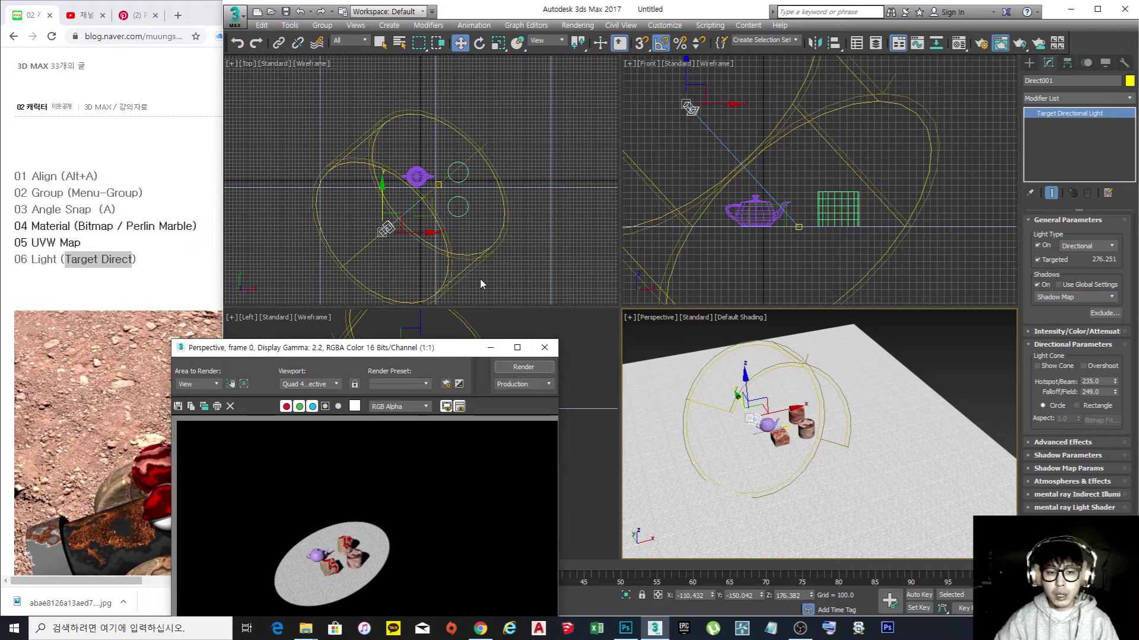
drag(1117, 380, 1119, 257)
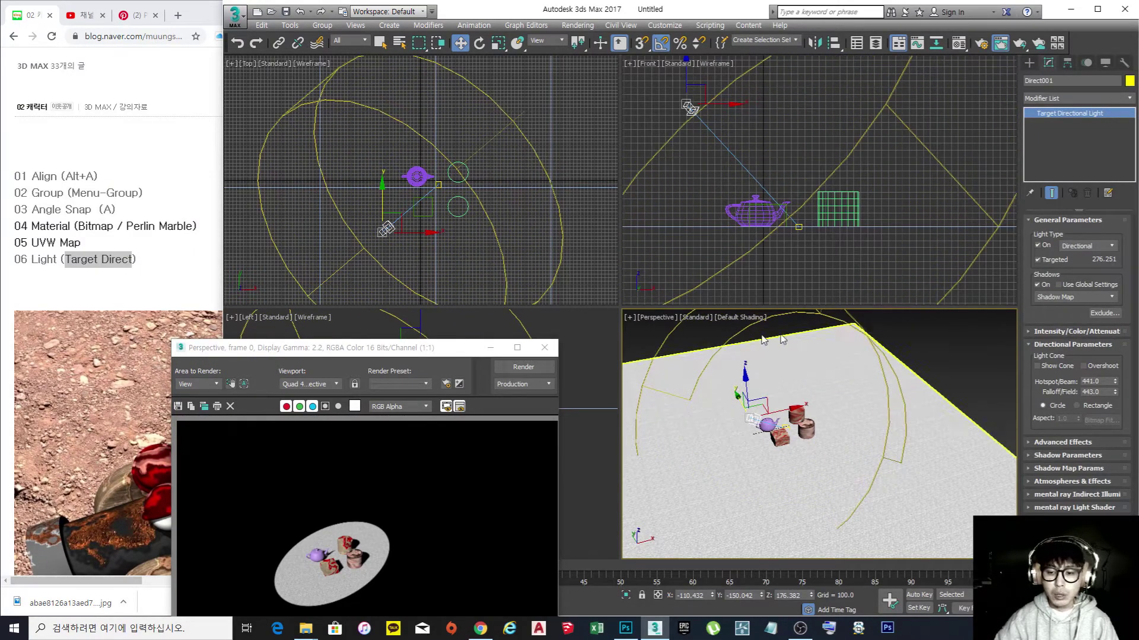
- Raise the direct light in the Front view to a height of about 295 and render the Perspective view
middle_drag(784, 206, 785, 237)
scroll(786, 237, down, 5)
drag(754, 166, 754, 138)
right_click(790, 467)
drag(364, 354, 426, 196)
click(560, 212)
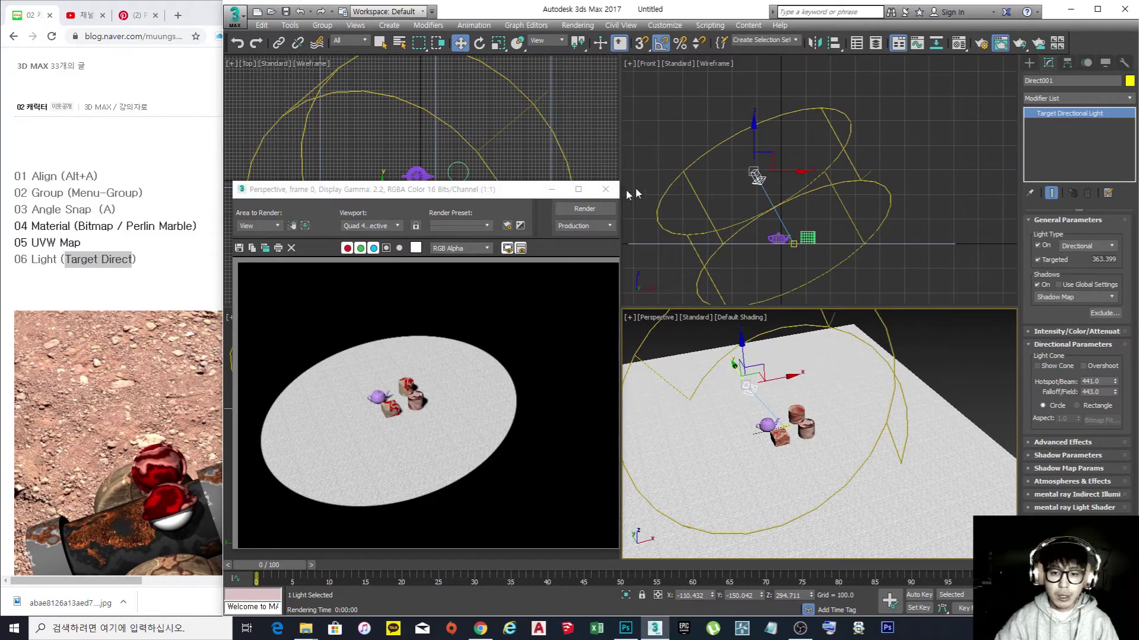
click(606, 189)
- Create a Target camera in the Top view, placed at about X -14, Y -242 and aimed at the middle of the objects
middle_drag(841, 478, 831, 475)
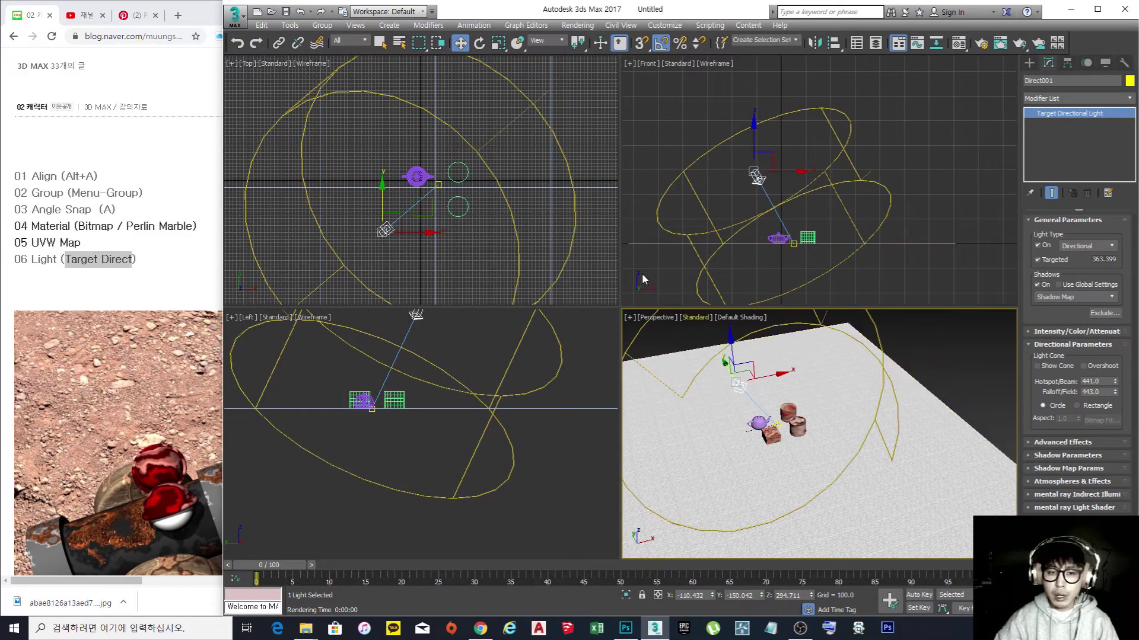
scroll(645, 279, up, 2)
middle_drag(644, 279, 626, 258)
click(1029, 63)
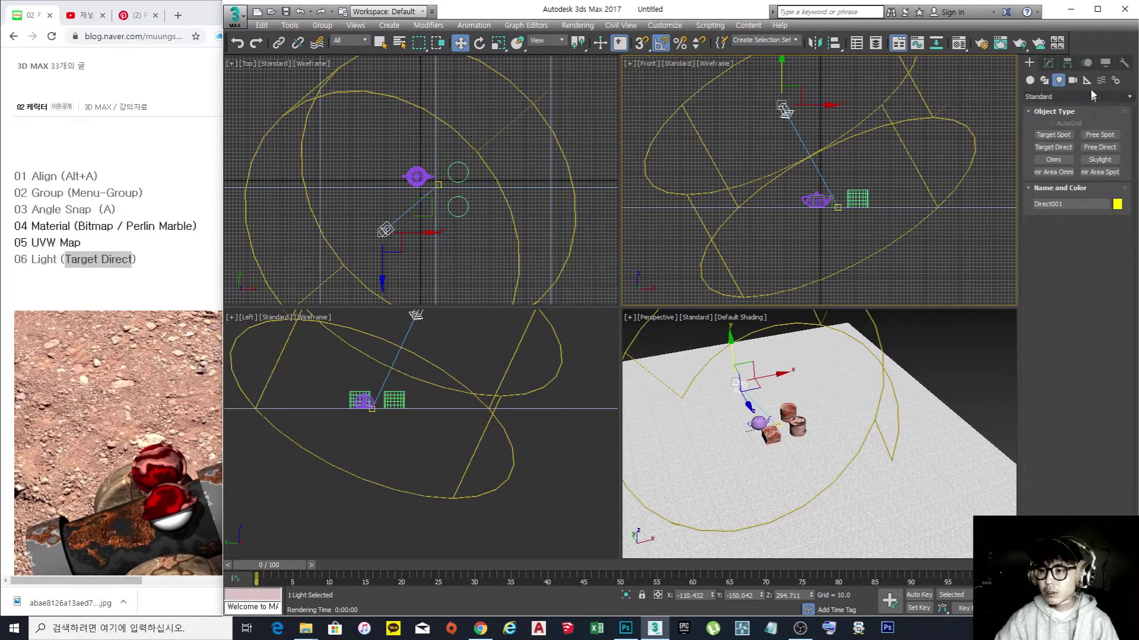
click(1073, 80)
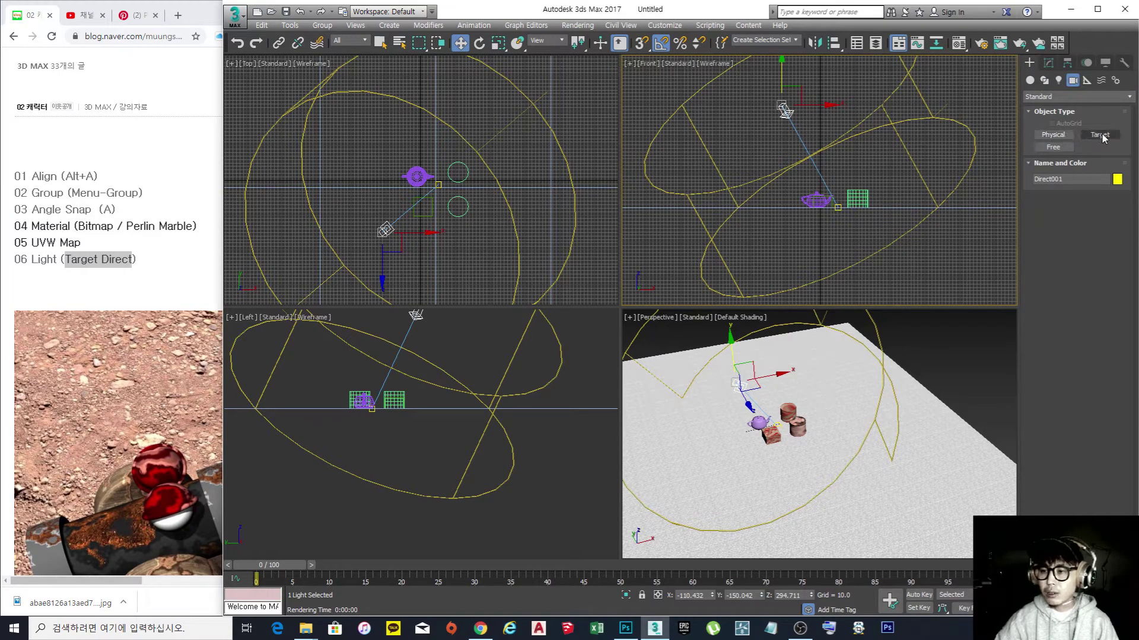
click(1102, 137)
middle_drag(381, 241, 368, 241)
drag(404, 264, 423, 188)
- Raise the camera in the Front view to a height of about 116, leaving its target on the floor
key(w)
middle_drag(783, 223, 743, 246)
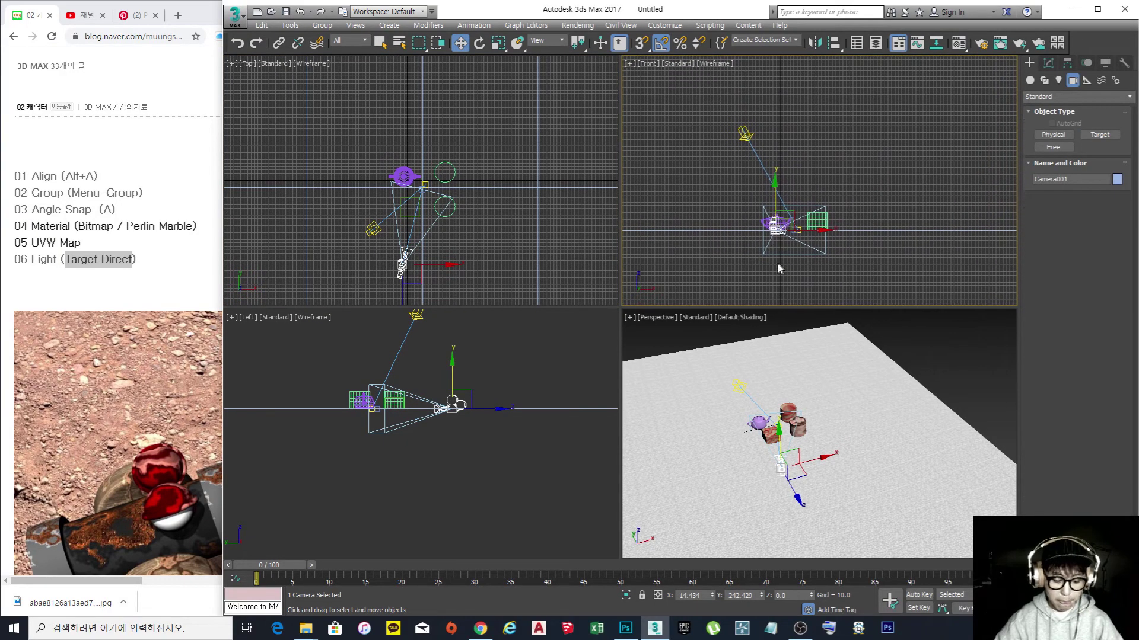
drag(775, 202, 775, 162)
- Switch the Perspective view to the new camera with safe frames shown, and render it
middle_click(782, 386)
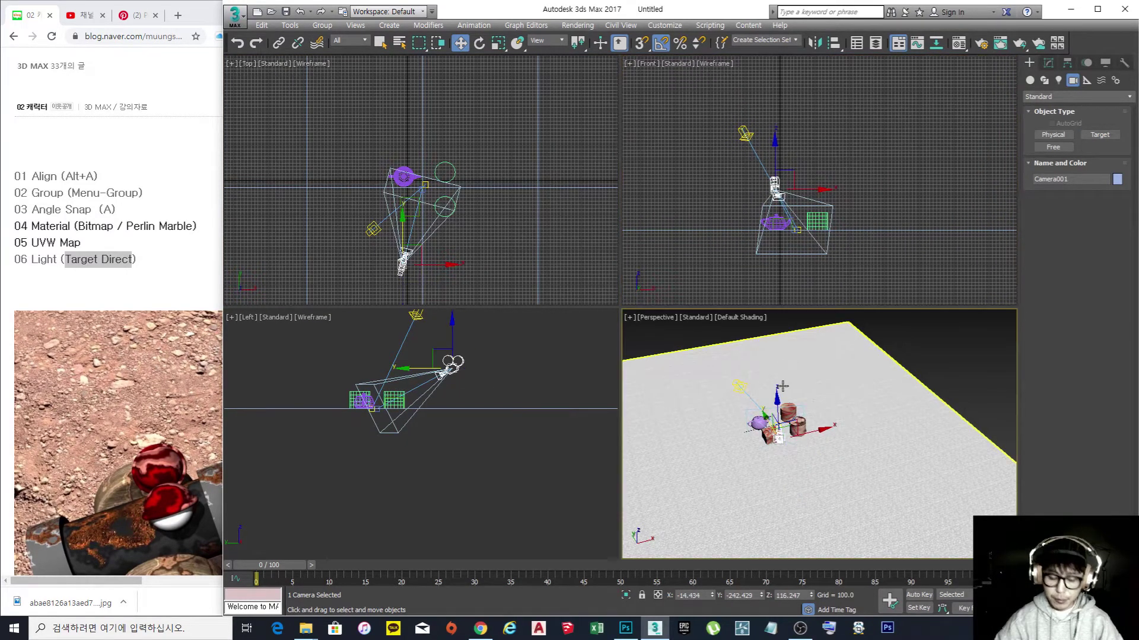
key(c)
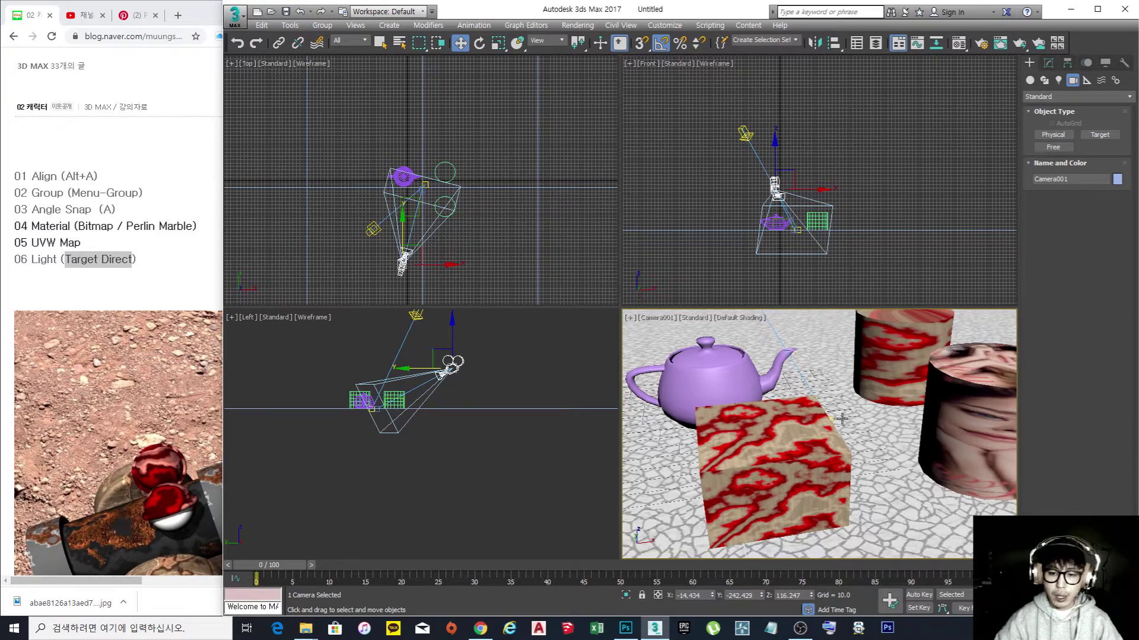
key(shift+f)
key(shift+q)
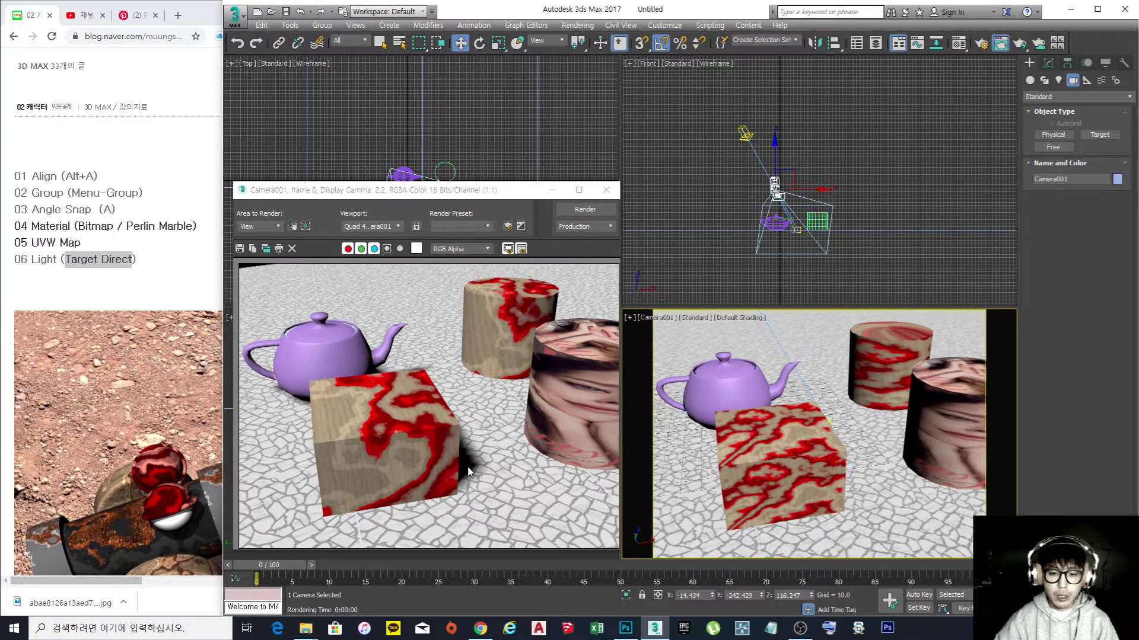
click(606, 190)
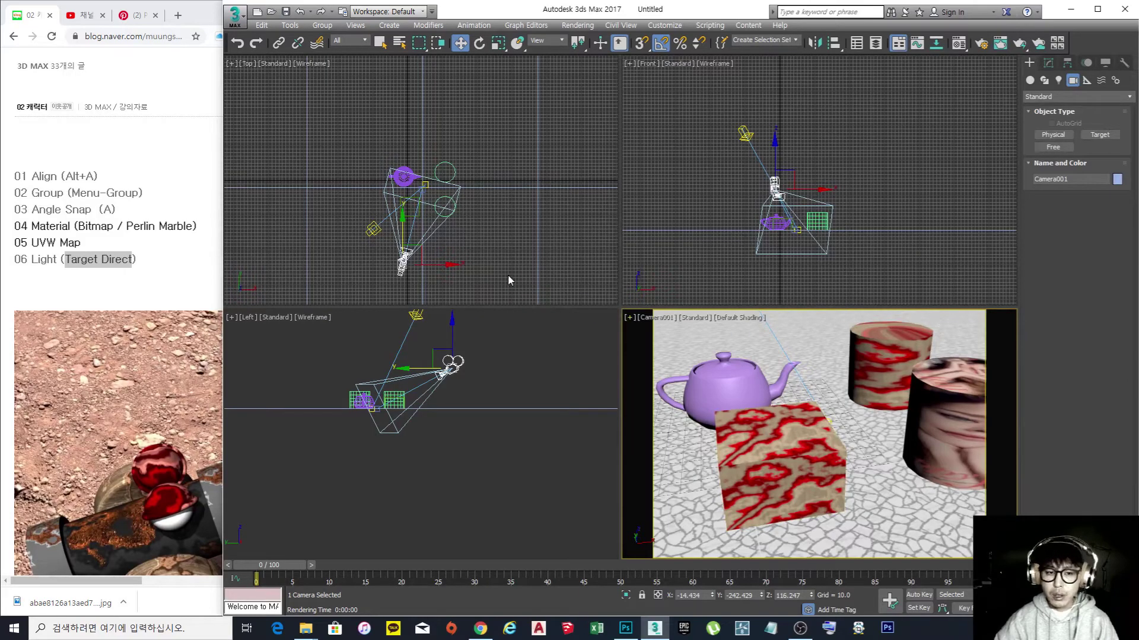
- Move the direct light to about X -158, Y -85 in the Top view and render the camera view with its shadows off
click(373, 229)
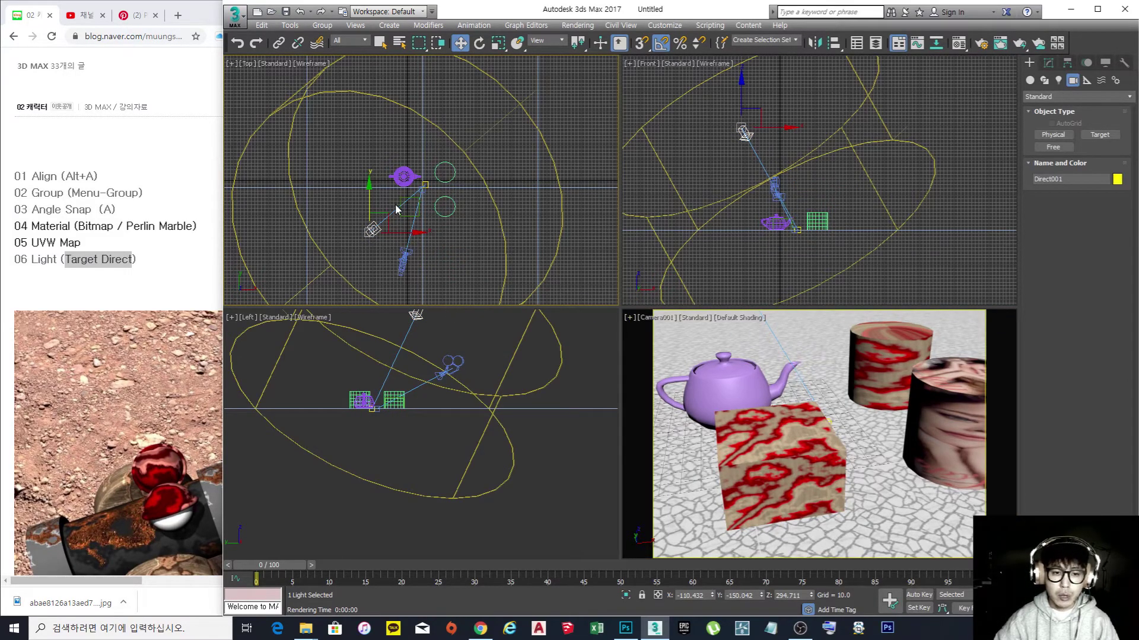
drag(383, 212, 367, 192)
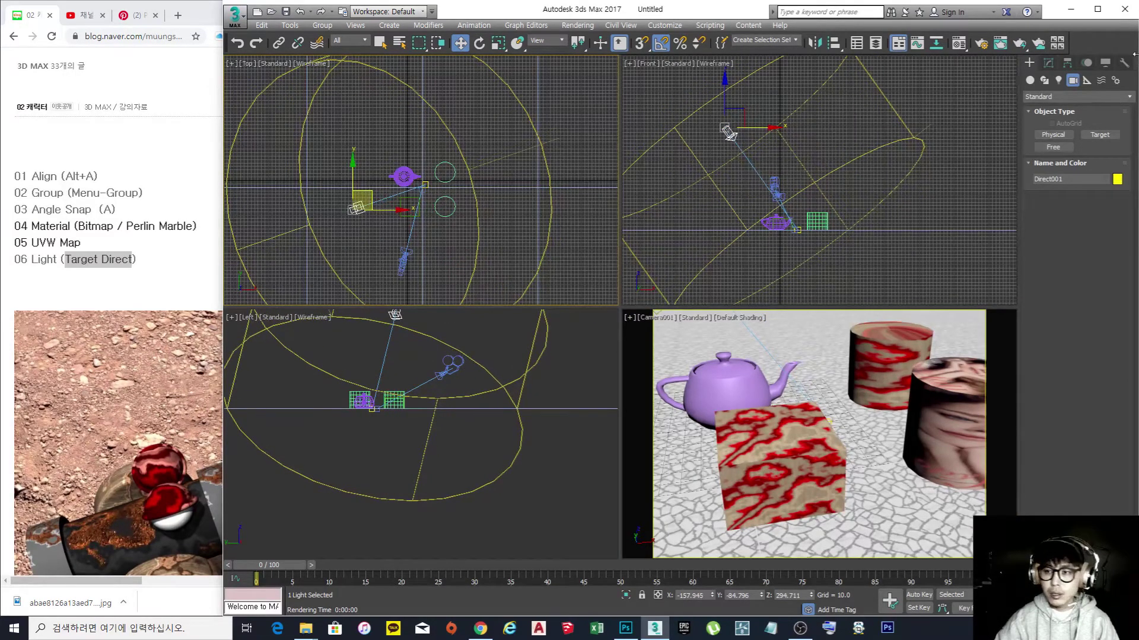
click(1048, 63)
right_click(813, 445)
key(shift+q)
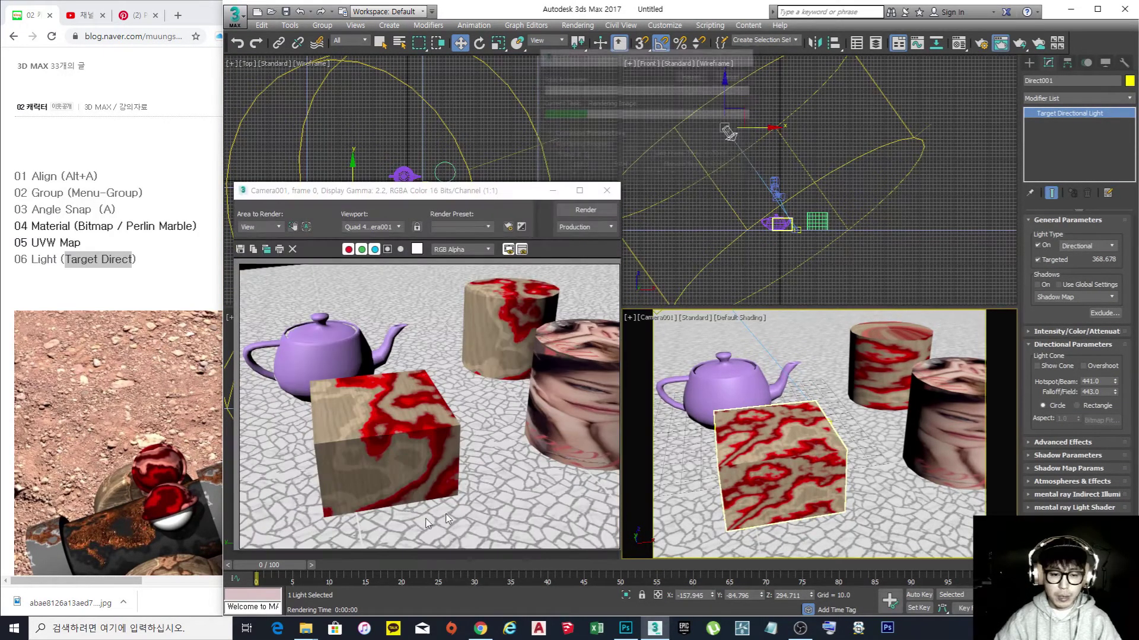
- Turn the direct light's shadows back on and render the camera view again
click(1037, 285)
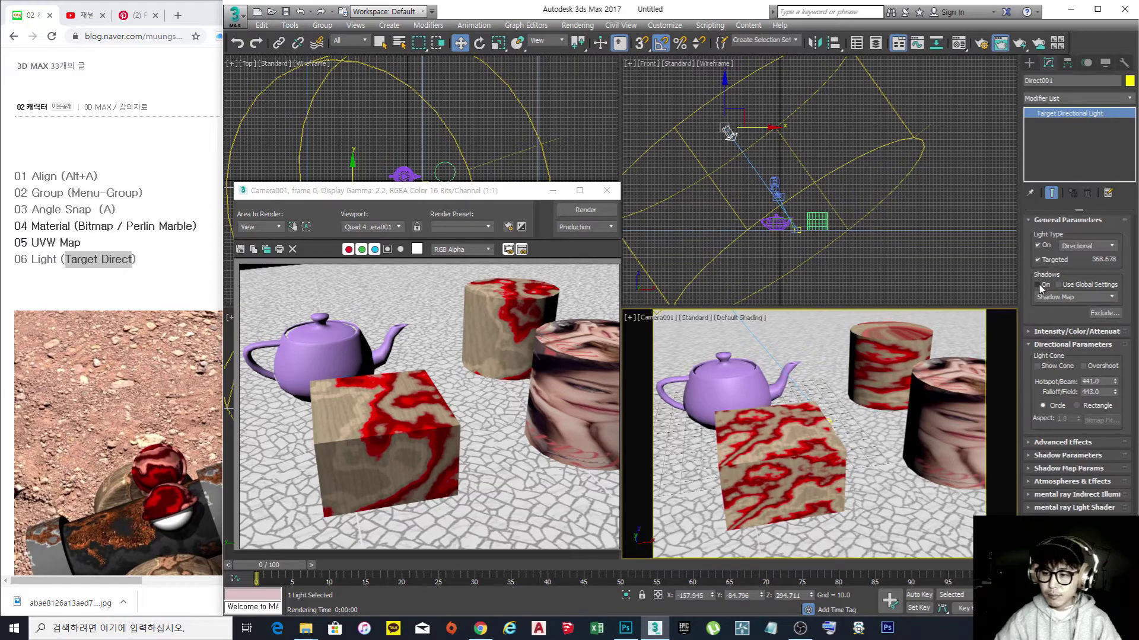
click(843, 487)
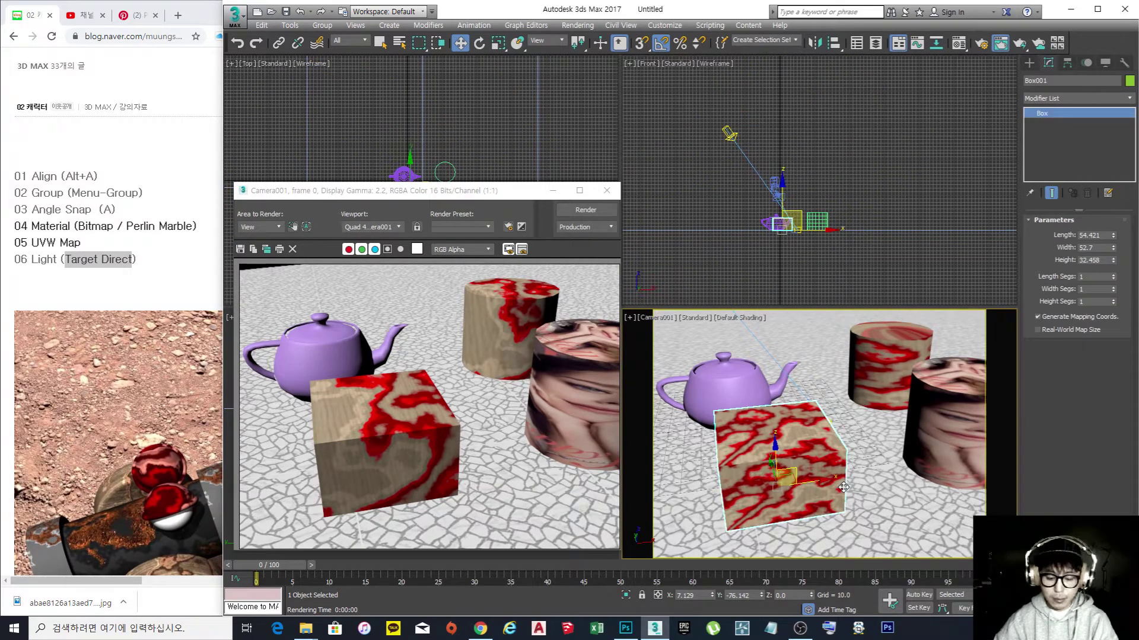
key(shift+q)
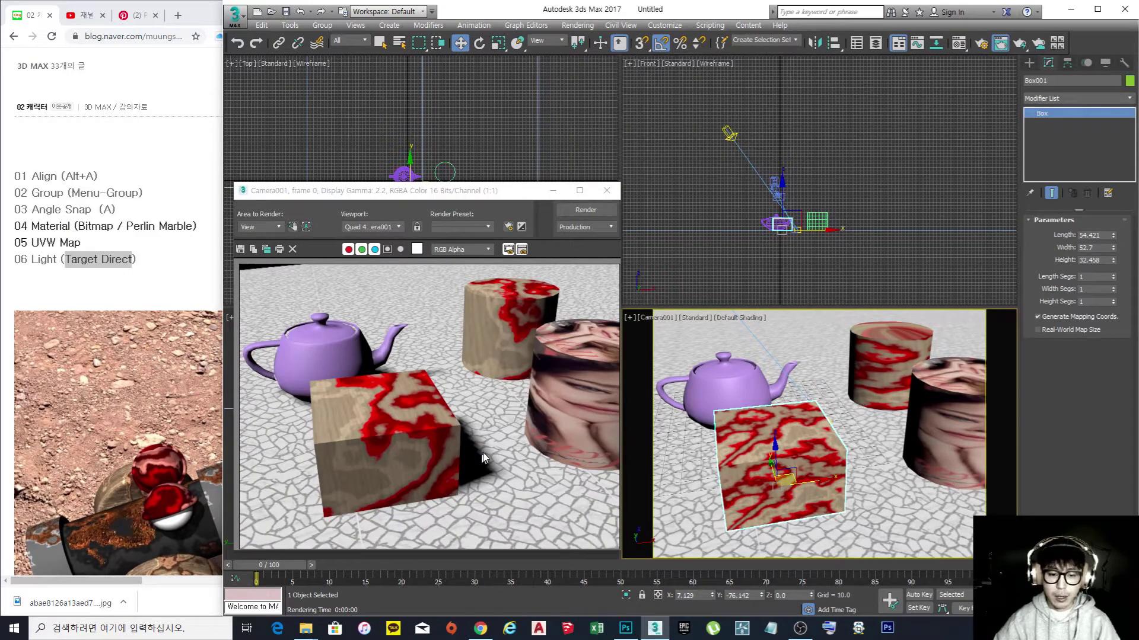
click(607, 191)
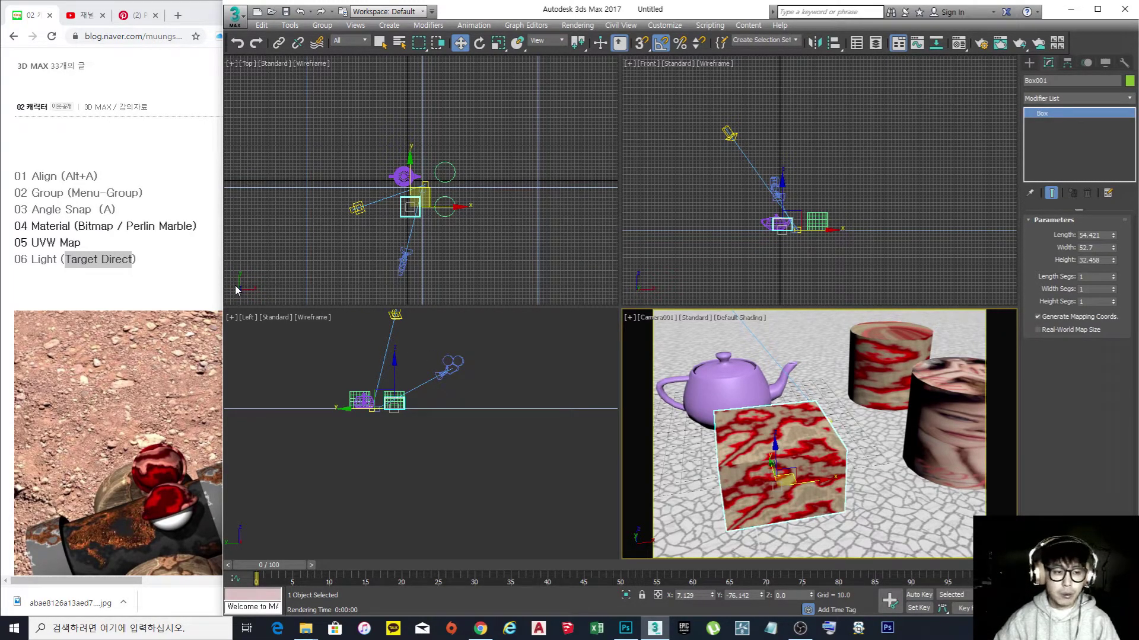
- Move the direct light behind the teapot in the Top view, to about X -142, Y 86, and render the camera view
click(728, 132)
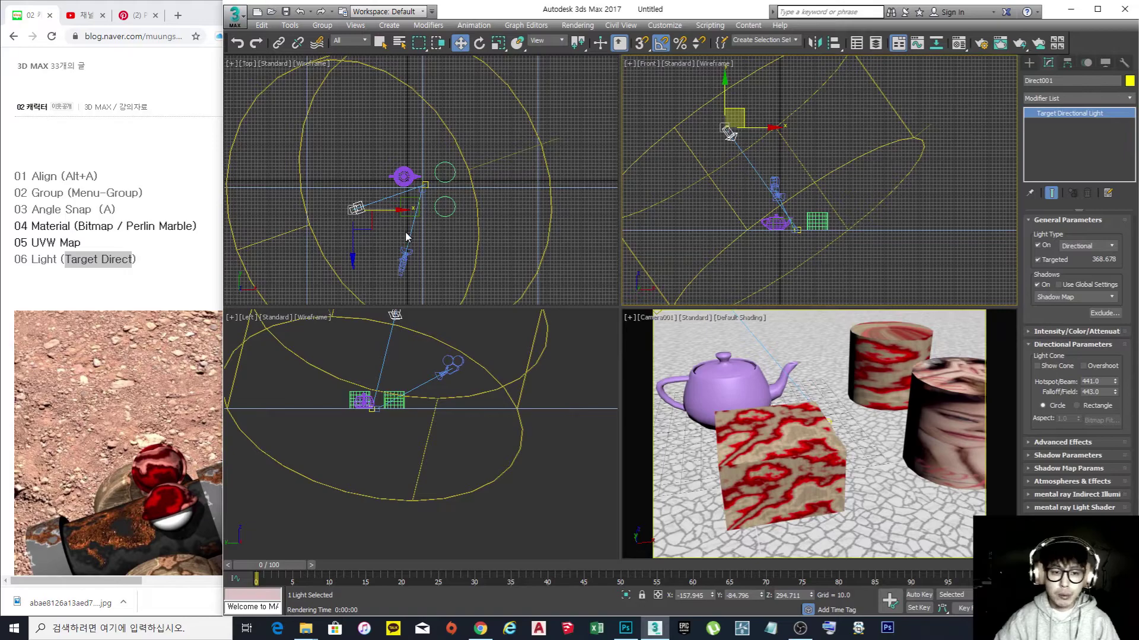
middle_drag(372, 215, 380, 215)
click(385, 239)
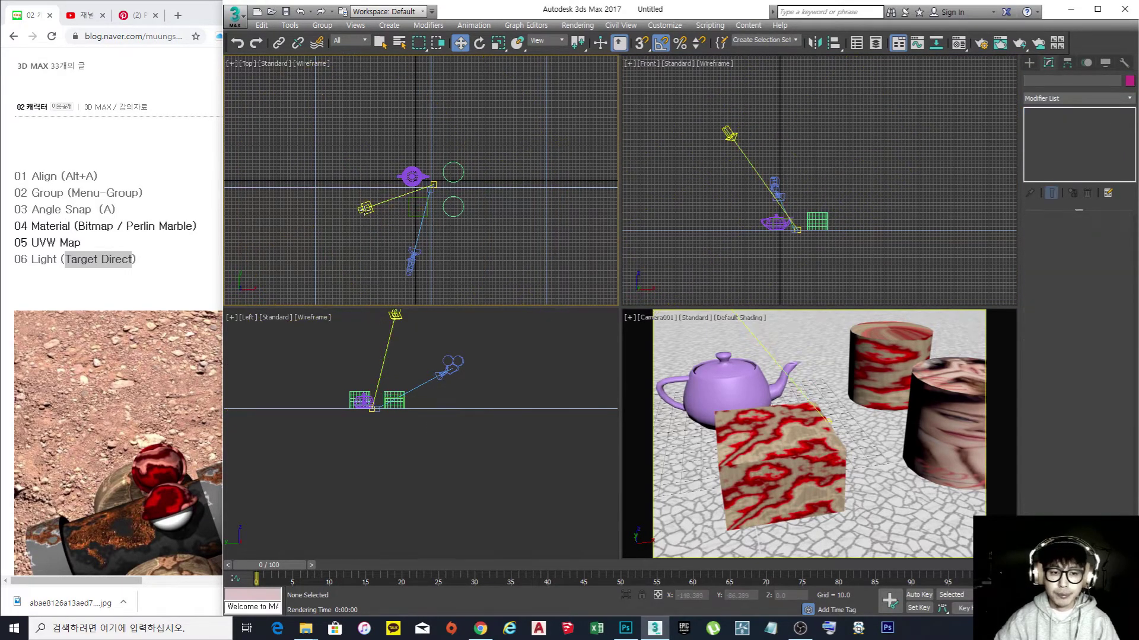
click(364, 209)
drag(371, 191, 378, 132)
right_click(870, 447)
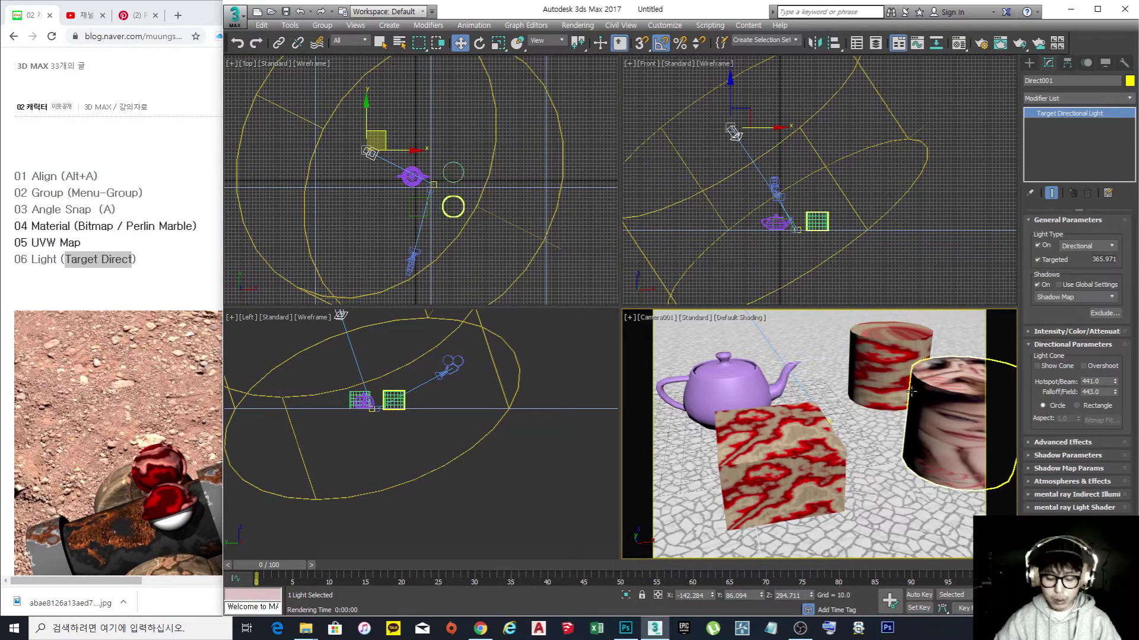
key(shift+q)
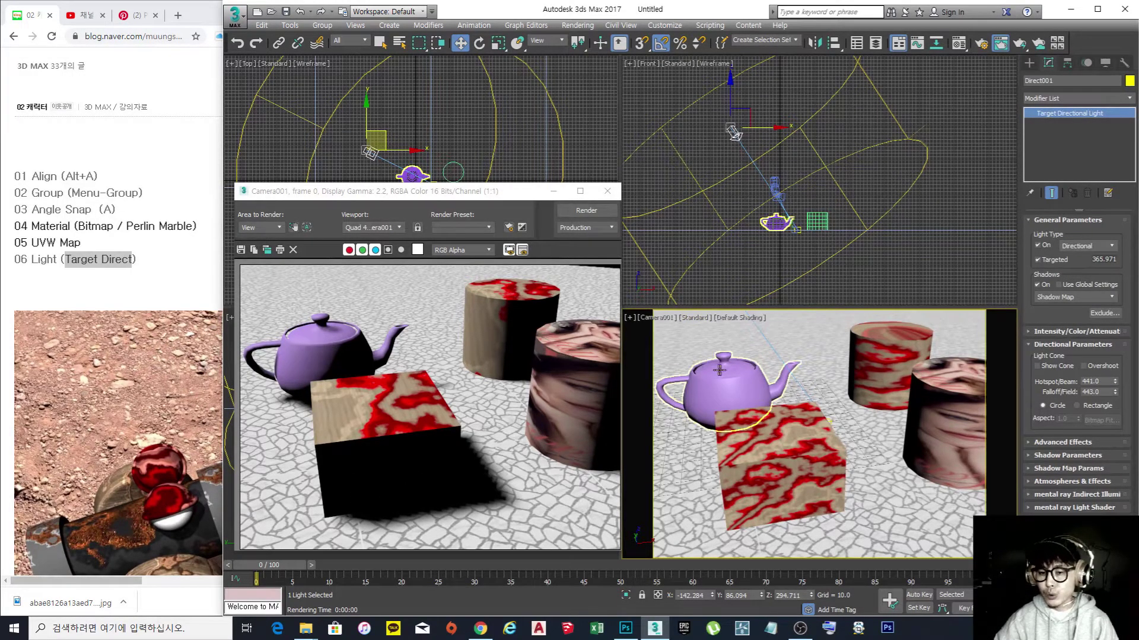
- Set the direct light's object shadow density to 0.7 and render the camera view
click(1040, 347)
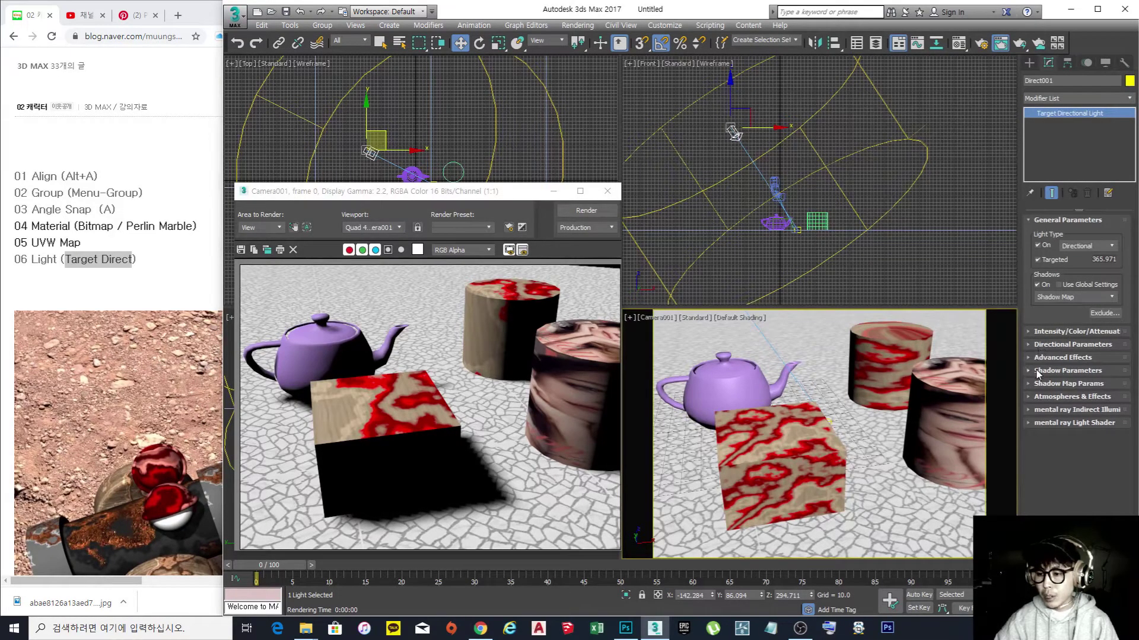
click(1030, 372)
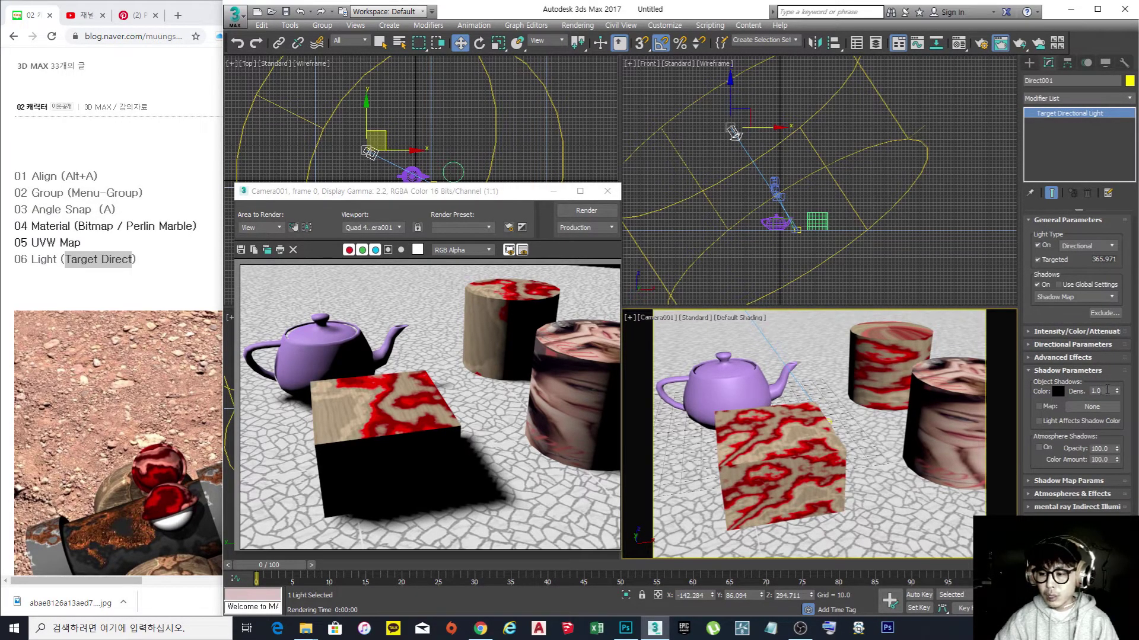
drag(1108, 390, 1085, 390)
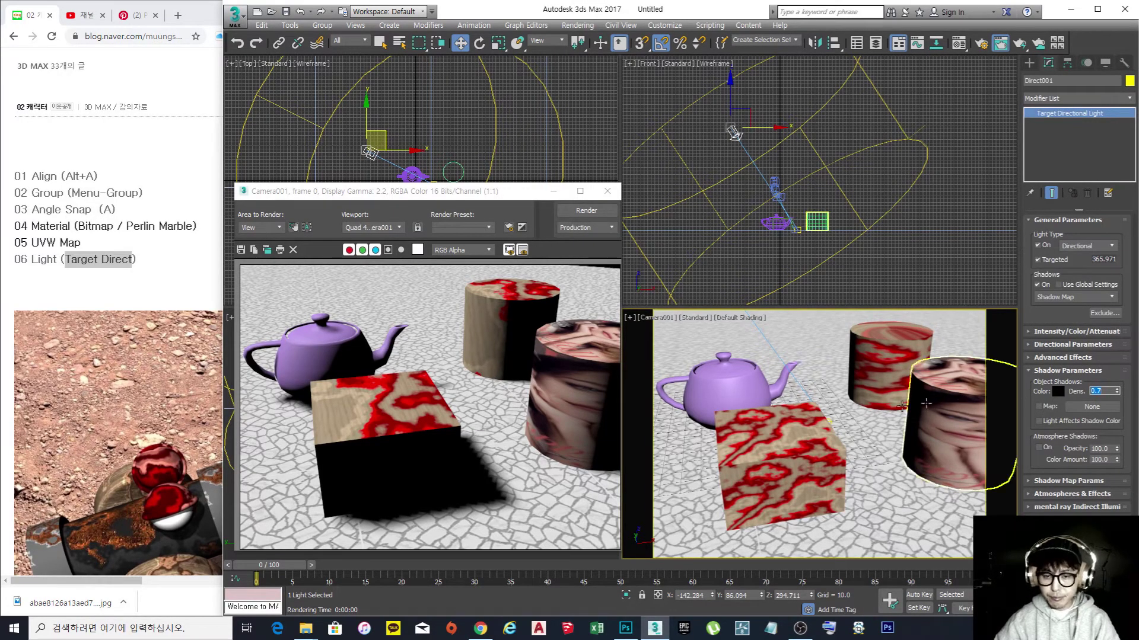
click(949, 450)
click(599, 211)
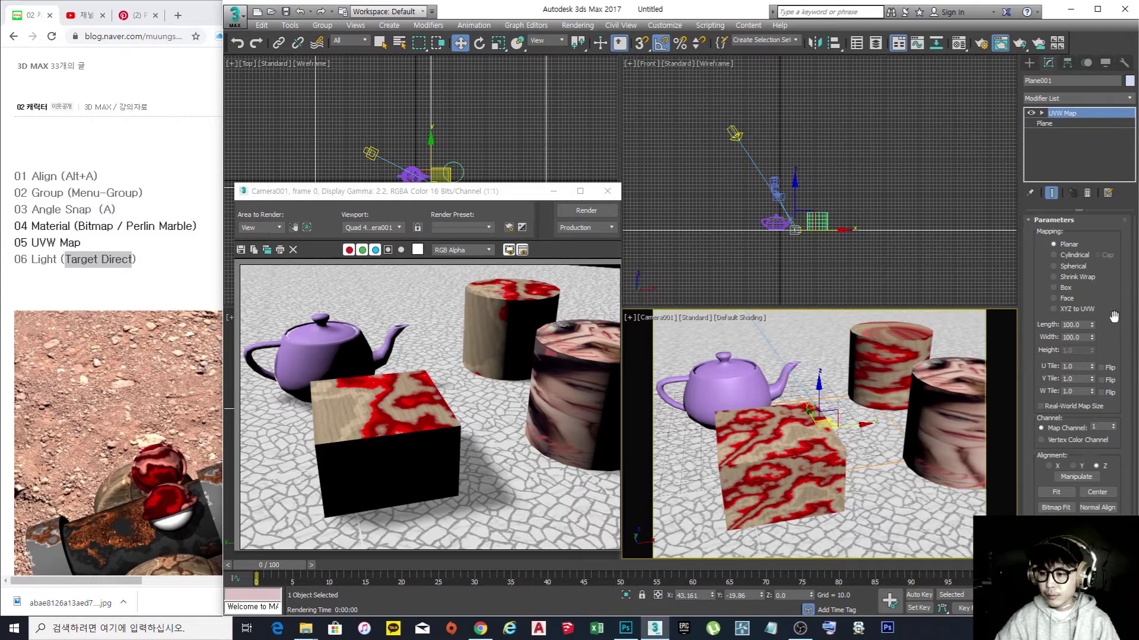
- Reselect the direct light, set its object shadow density to 0.9, and render the camera view
scroll(1115, 320, down, 2)
click(735, 134)
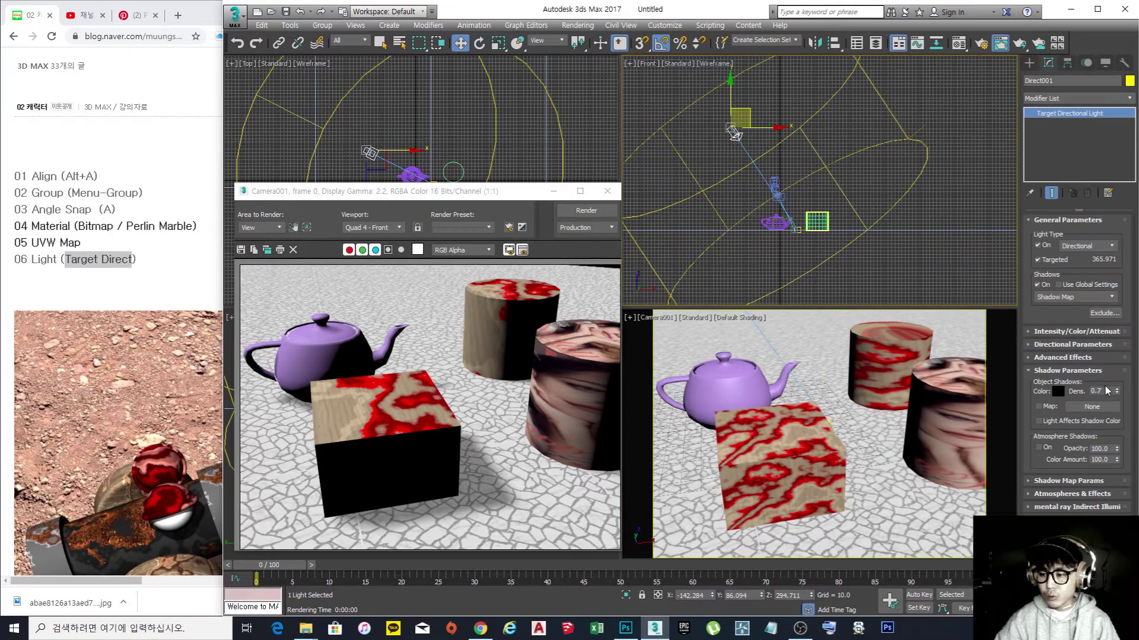
double_click(1101, 390)
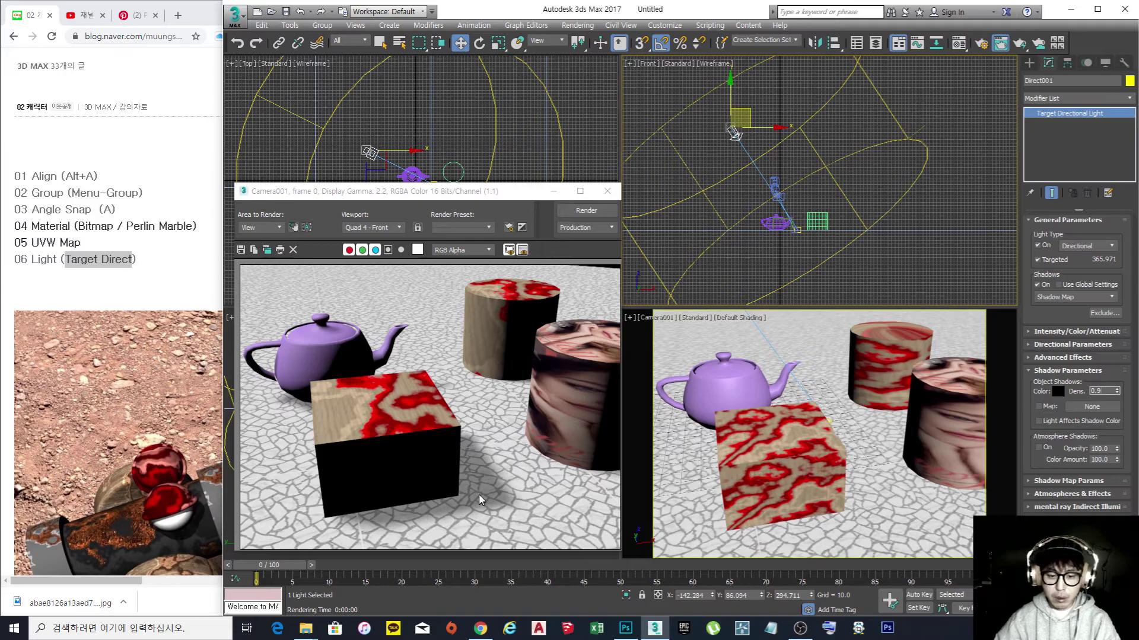
click(781, 223)
click(586, 210)
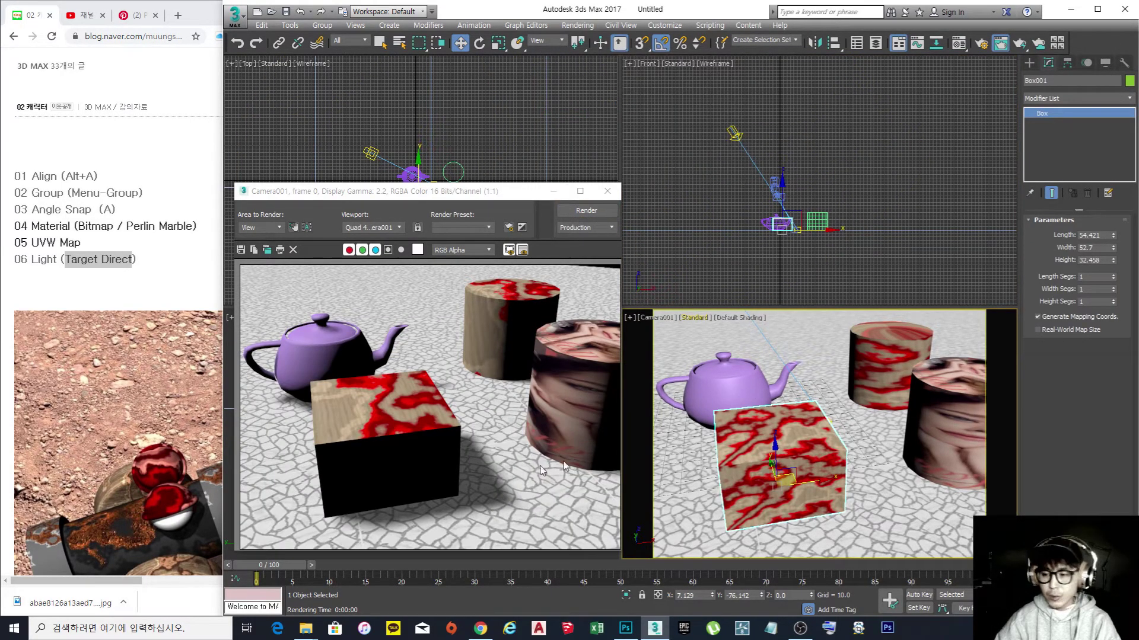
- Reselect the direct light, change its shadow type to Area Shadows, and render the camera view
click(789, 346)
click(739, 134)
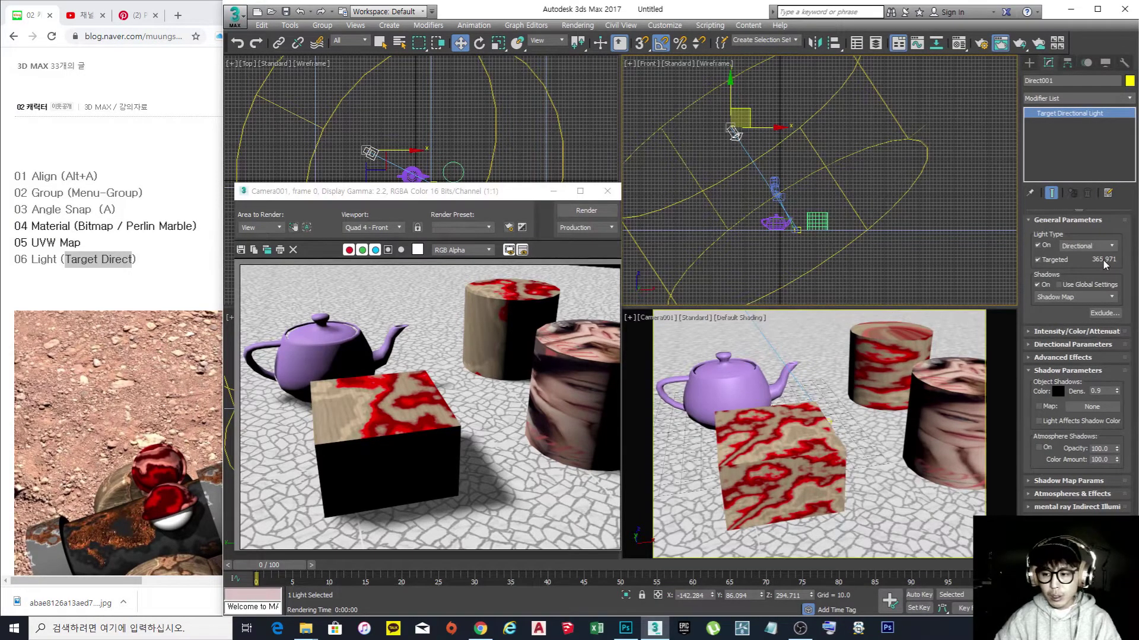
click(1056, 298)
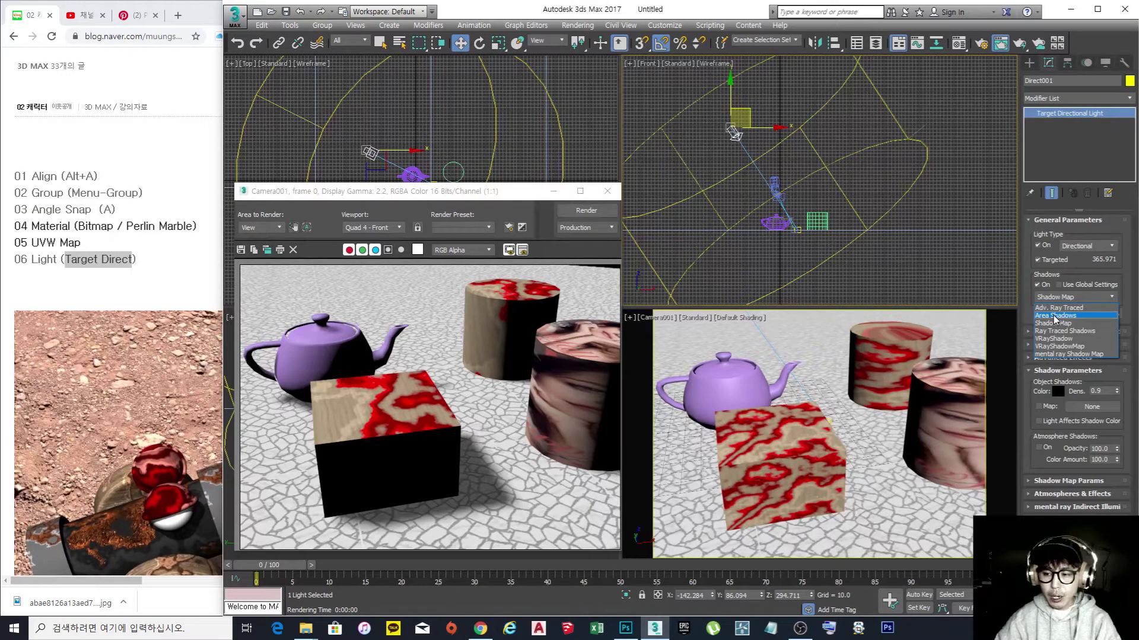
click(1055, 316)
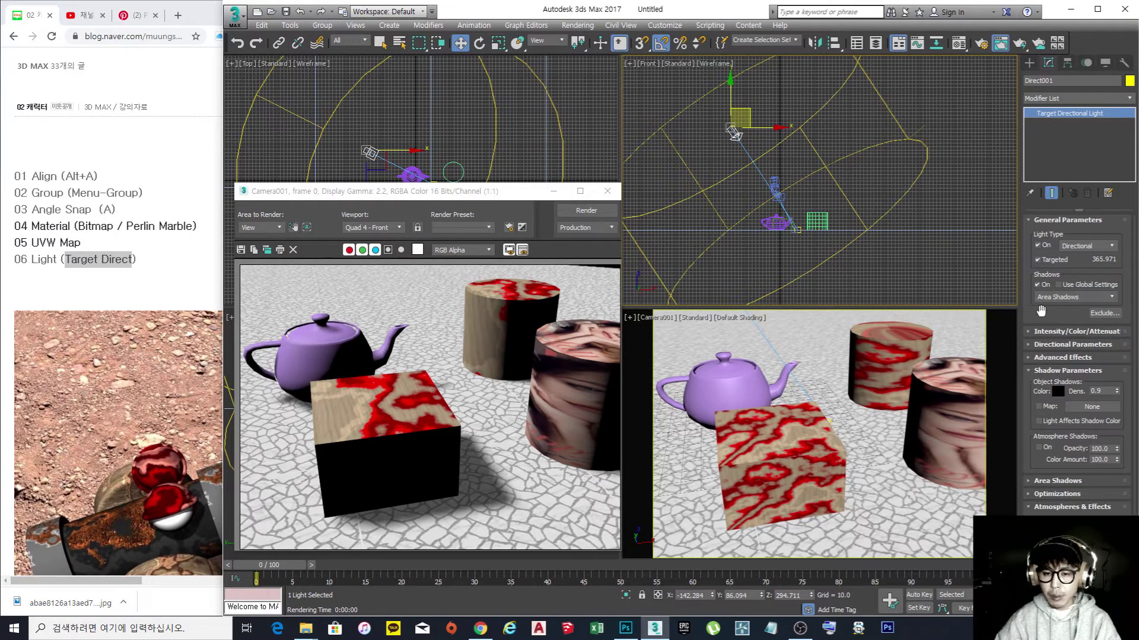
click(670, 313)
click(574, 211)
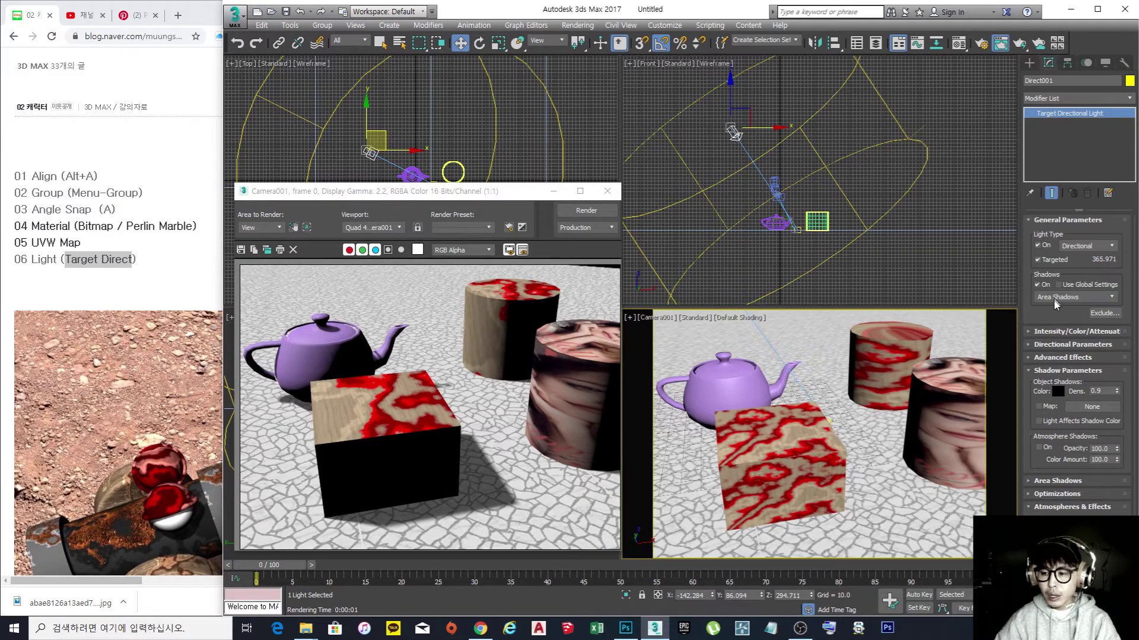
- Collapse the shadow parameters, switch the direct light's shadow type to Shadow Map, and return it to Area Shadows
drag(1053, 315, 1059, 254)
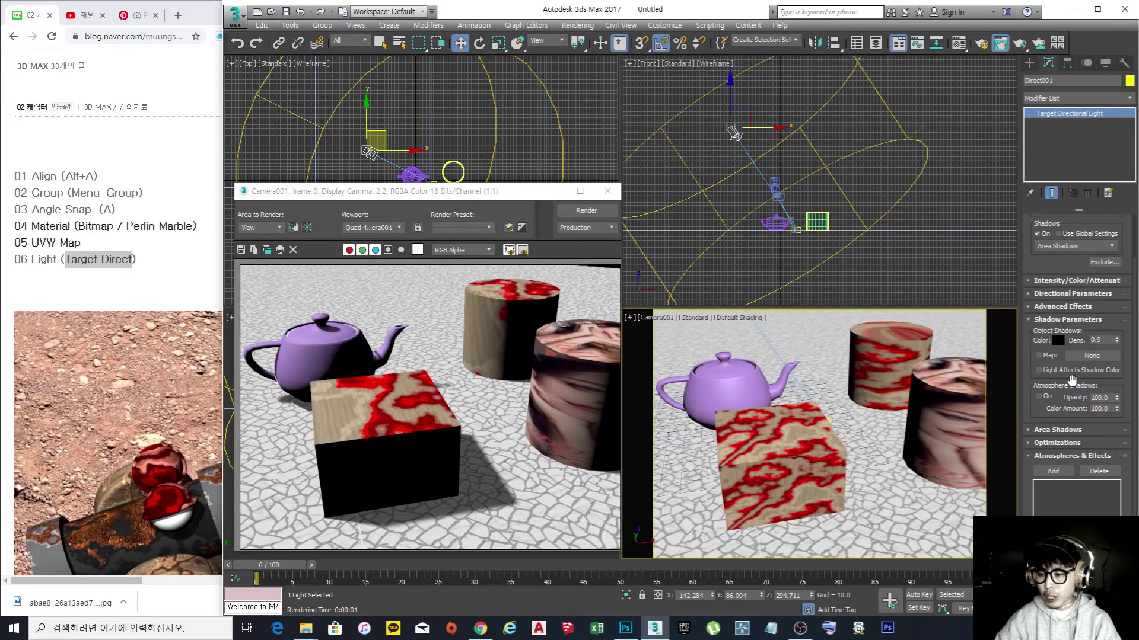
click(1051, 320)
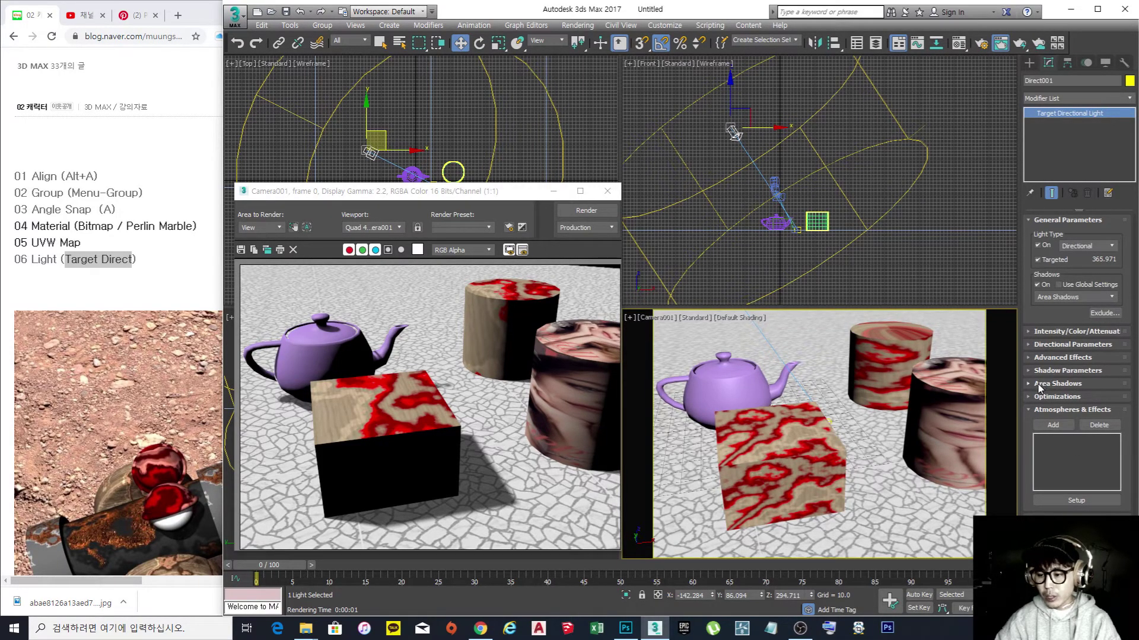
click(1053, 302)
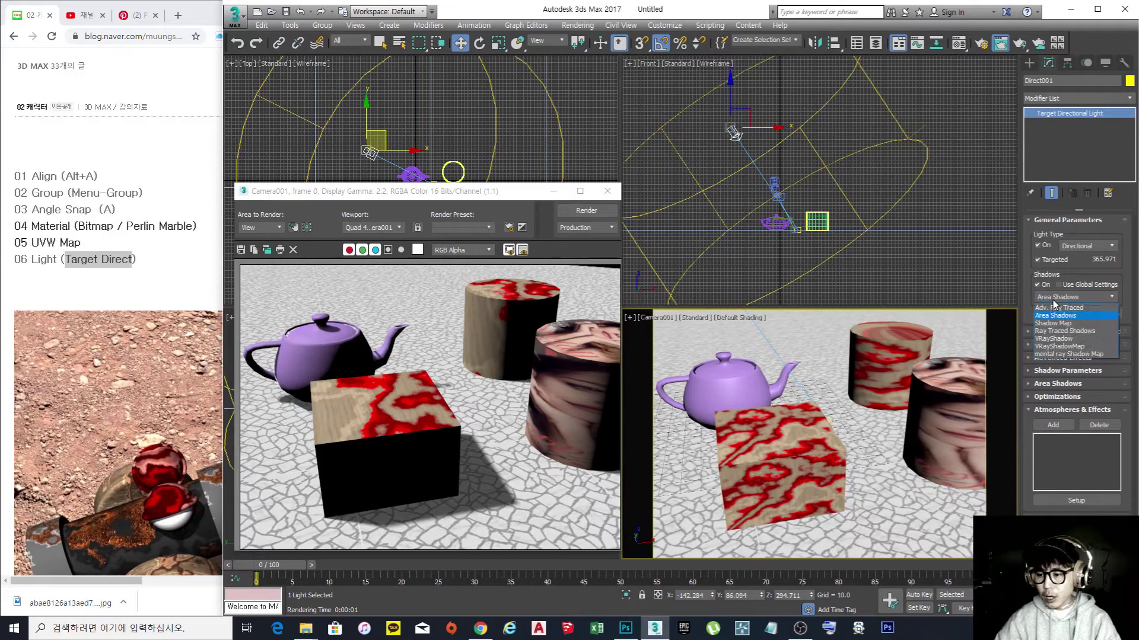
click(1053, 324)
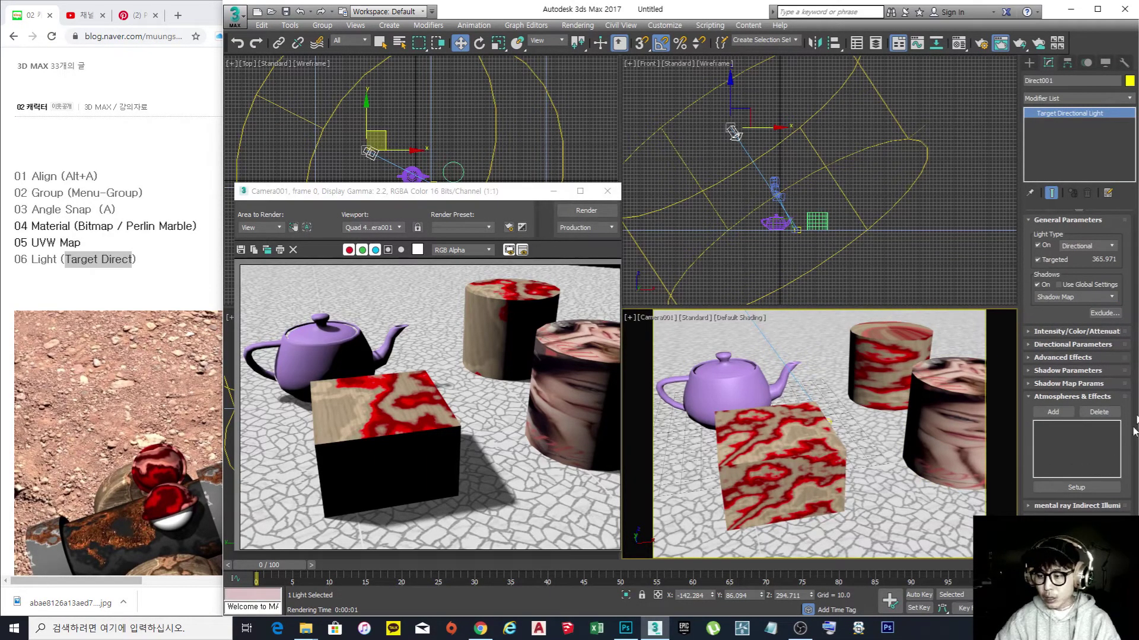
click(1053, 300)
click(1051, 318)
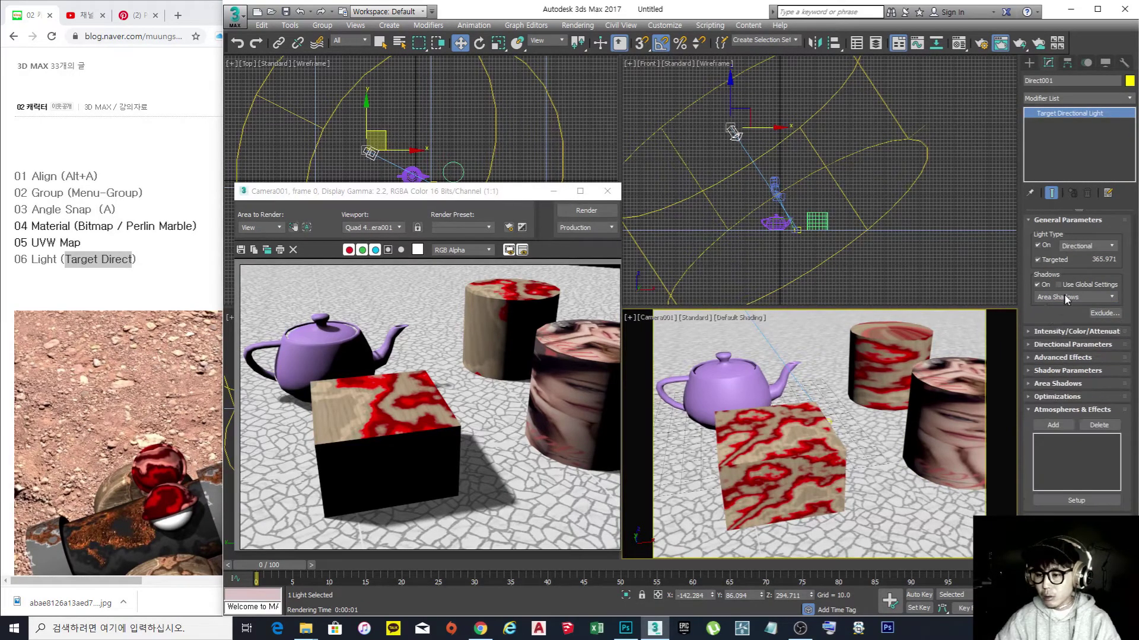
- Show the direct light's Area Shadows settings down to the area light dimensions and render the camera view again
click(1045, 387)
drag(1106, 391, 1104, 277)
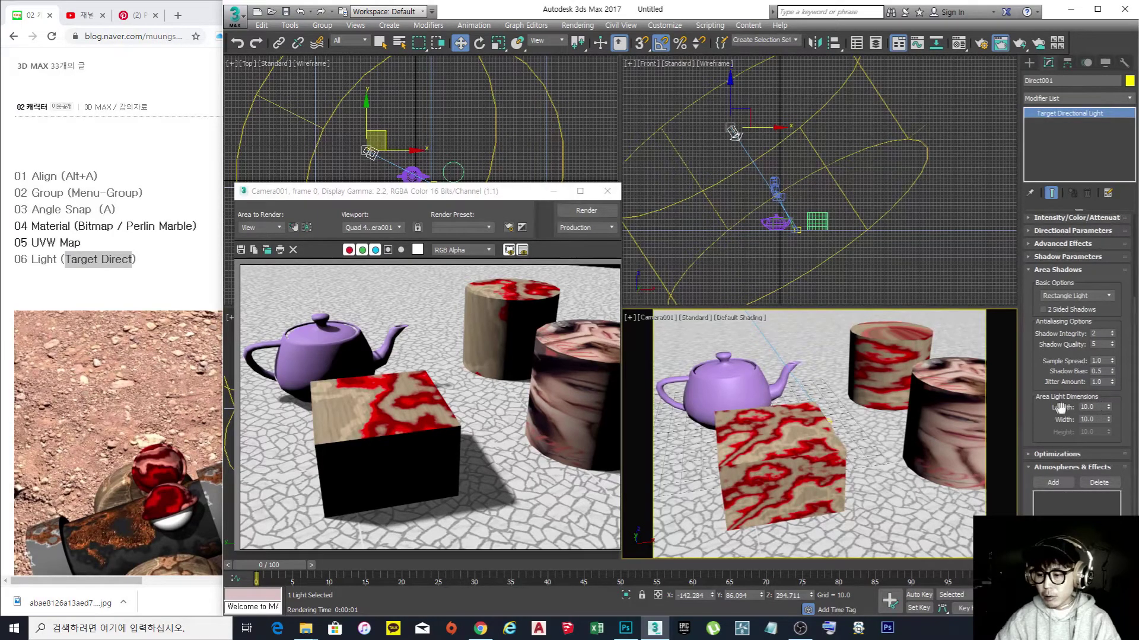
click(1097, 407)
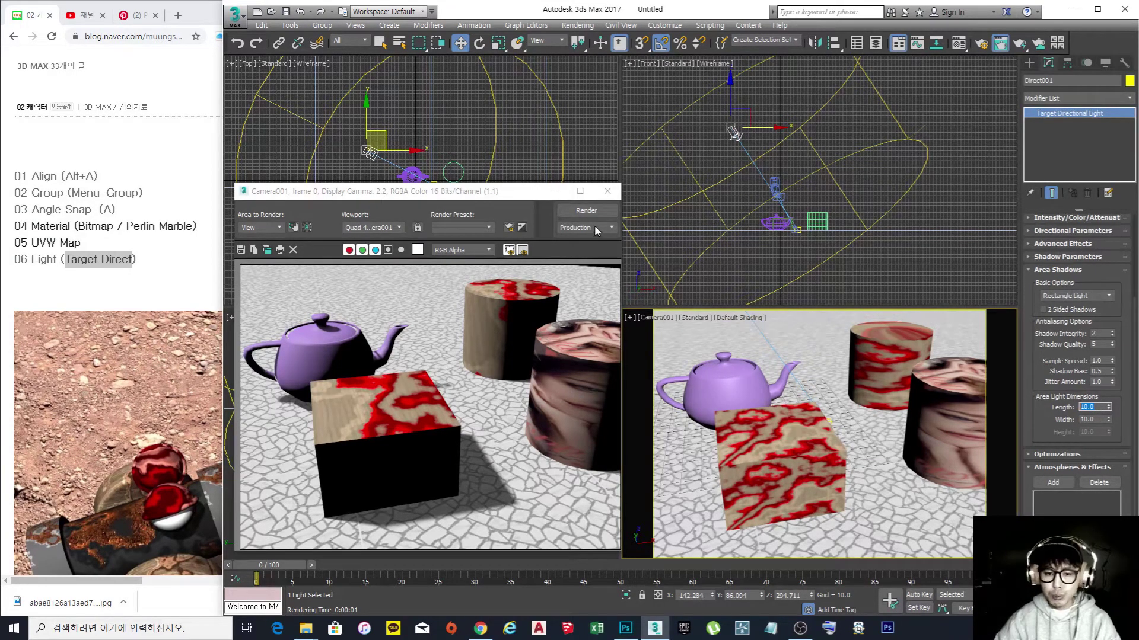
click(586, 211)
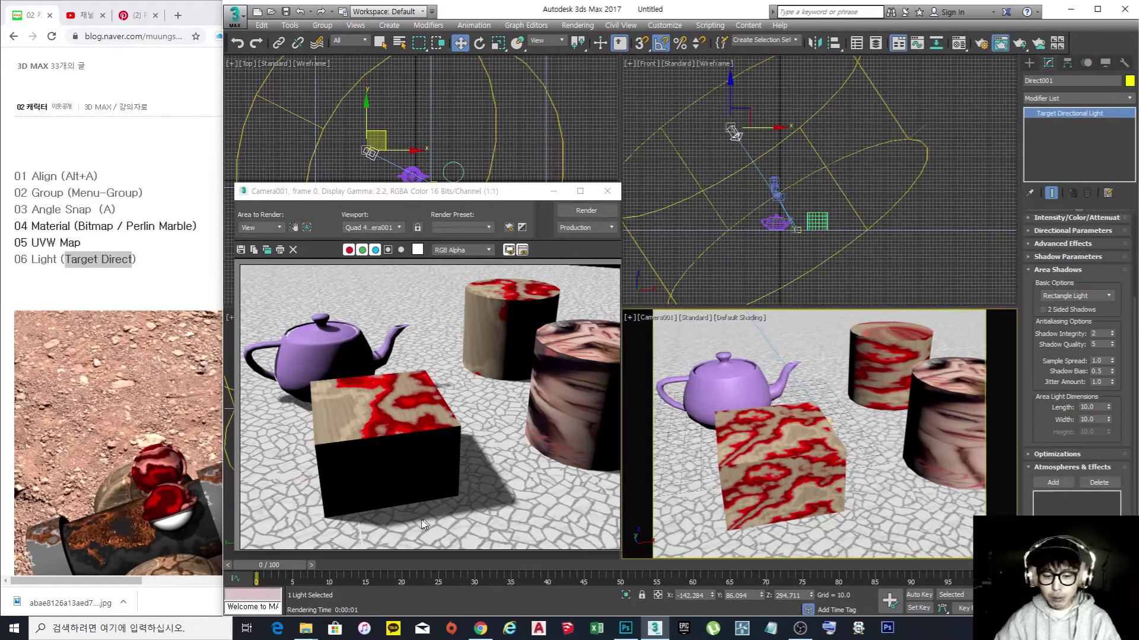
- Set the area light's length and width to 100 and render the camera view
drag(1098, 407, 1052, 408)
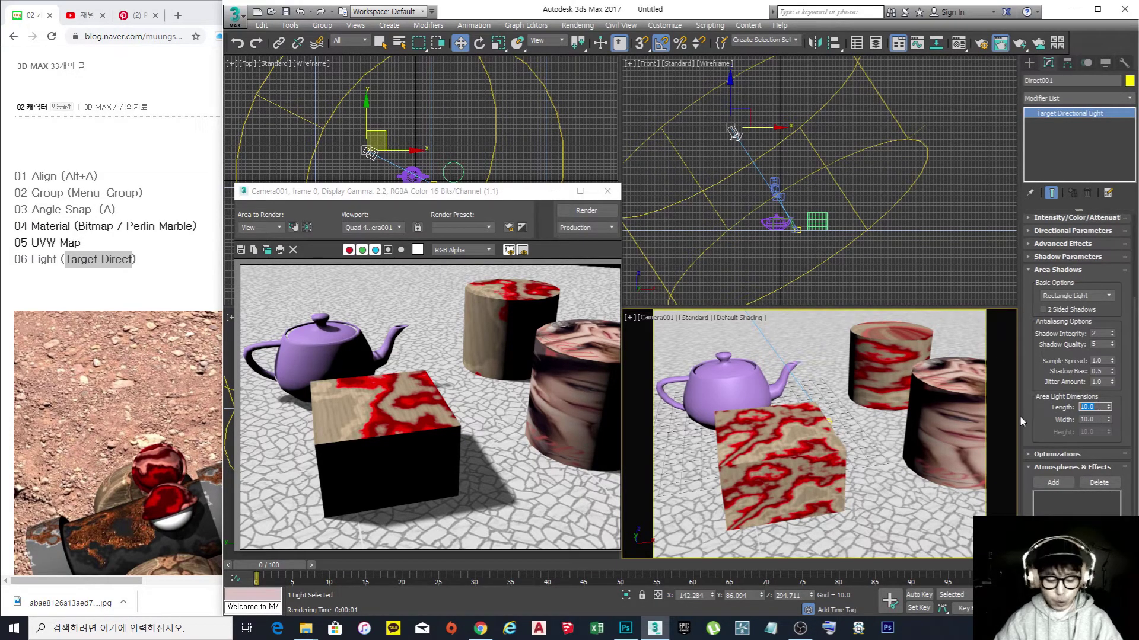
text(1000)
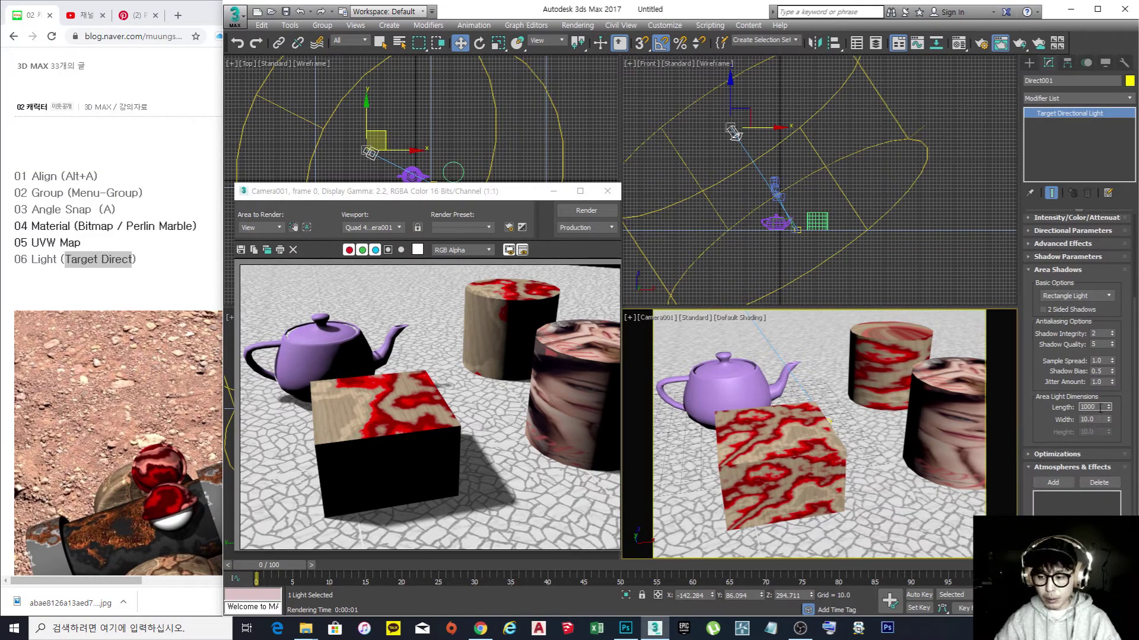
key(BackSpace)
double_click(1092, 420)
text(1)
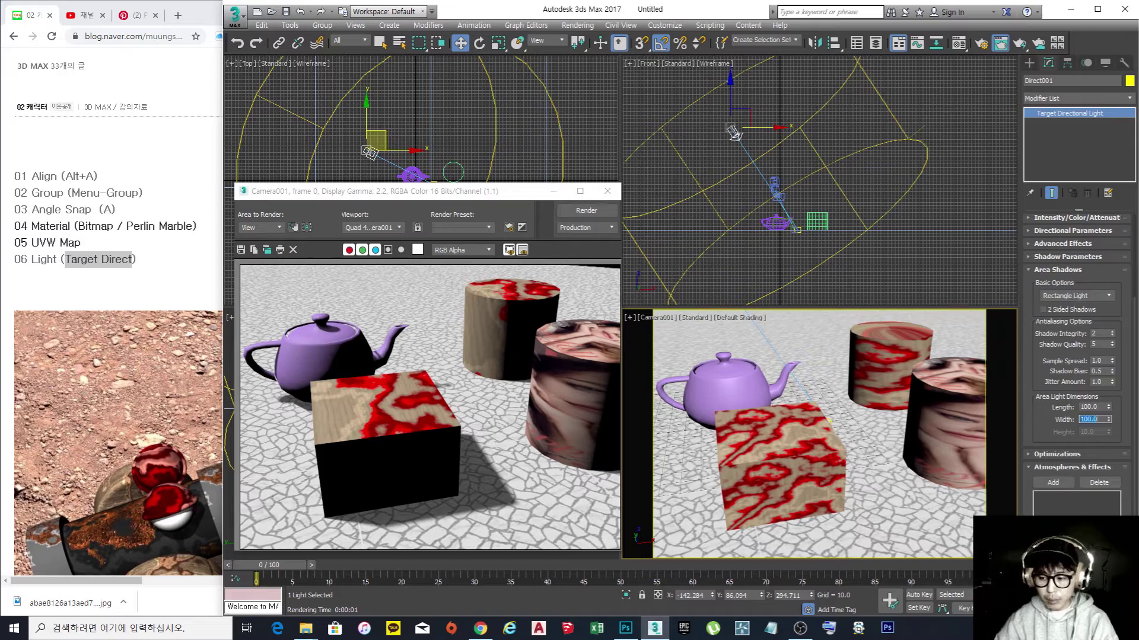
click(597, 211)
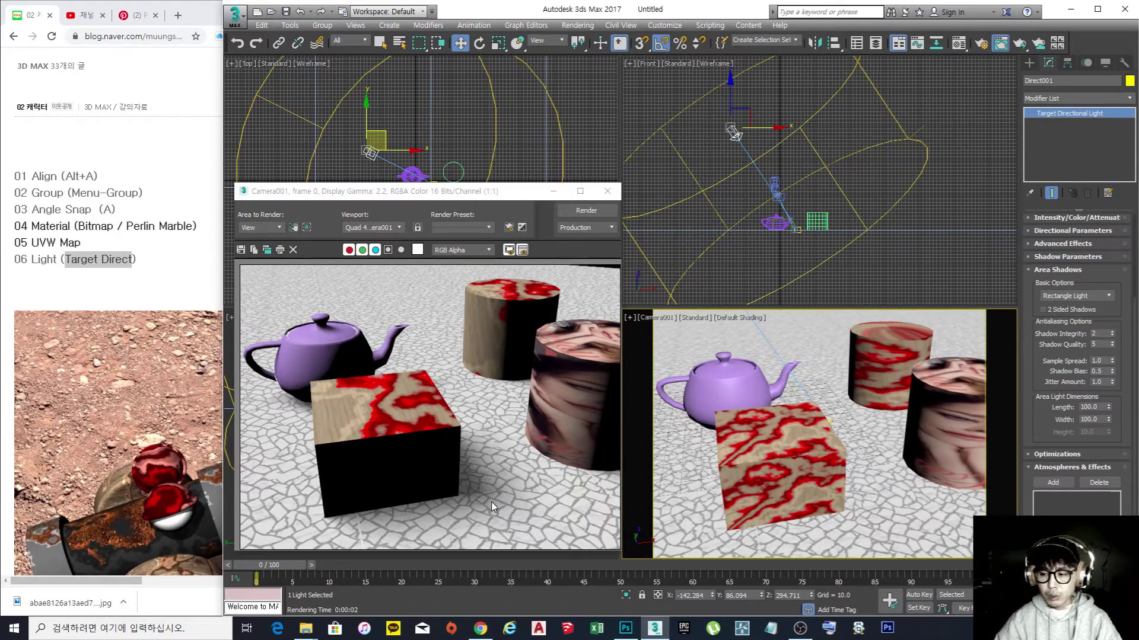
- Set the area light's length and width to 10 and render the camera view
click(1098, 408)
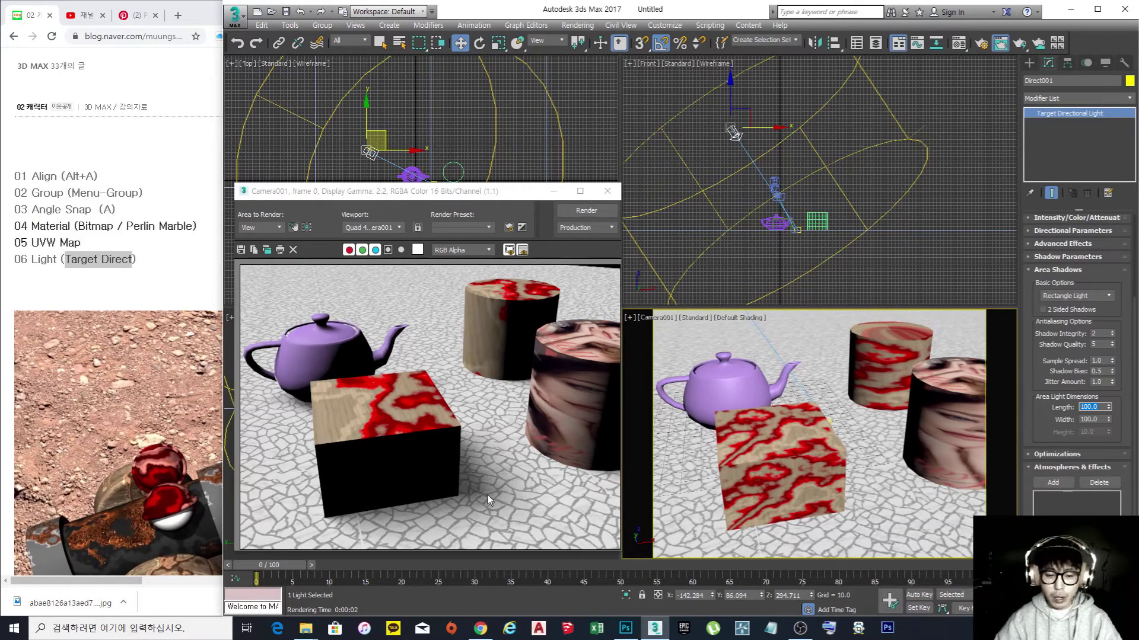
text(10)
key(Tab)
text(10)
click(880, 463)
click(586, 210)
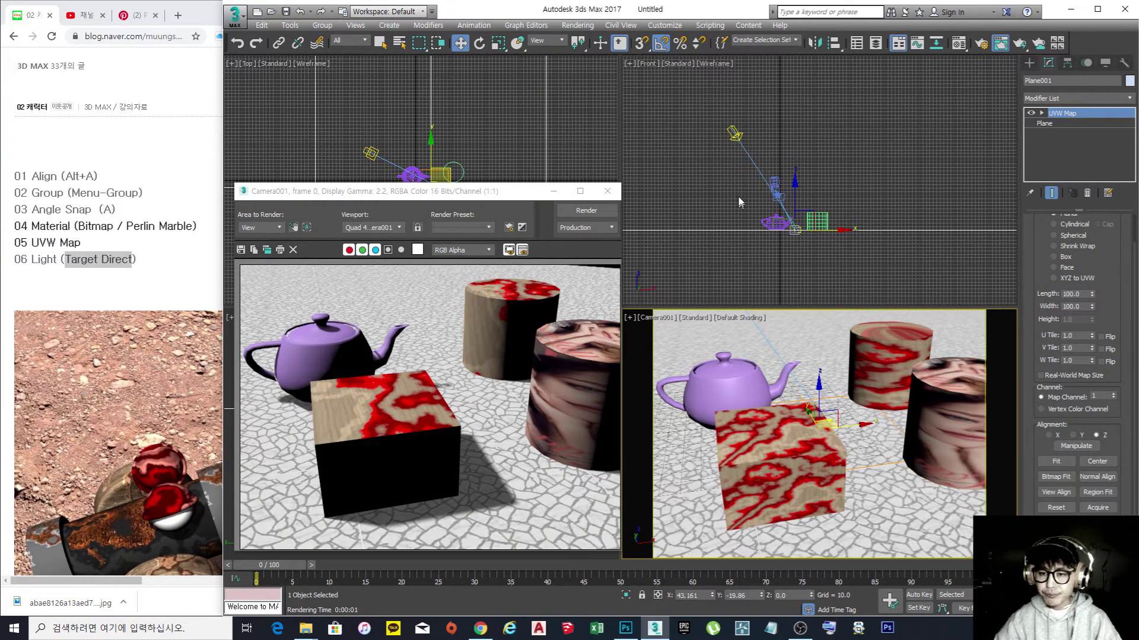
- Reselect the direct light, set its area light length and width to 30, and render the camera view
click(736, 133)
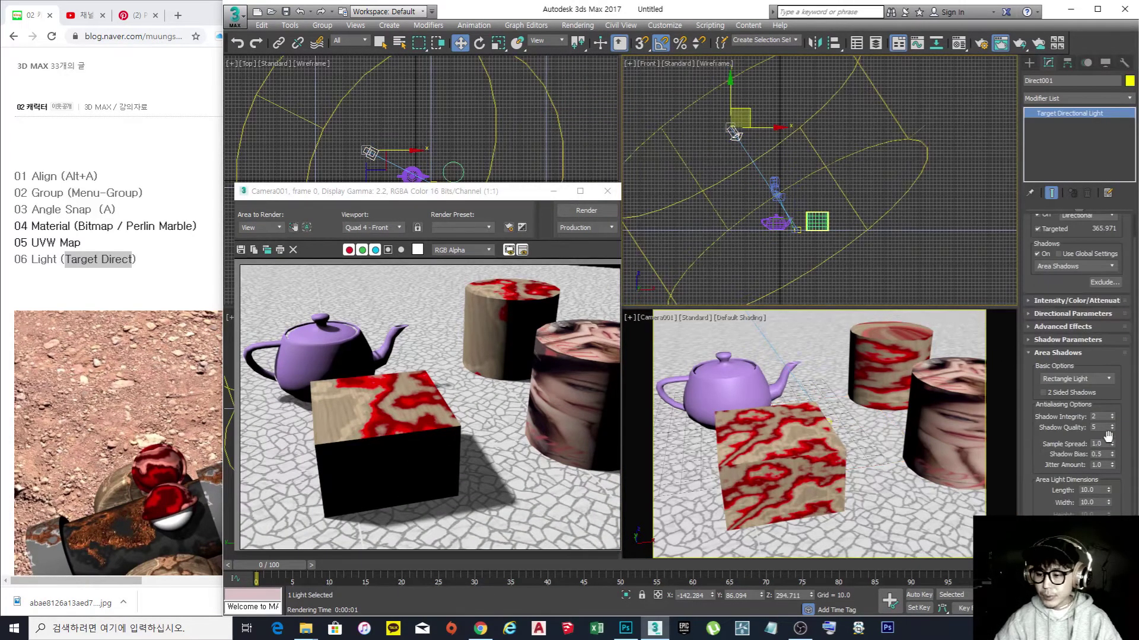
scroll(1115, 422, down, 3)
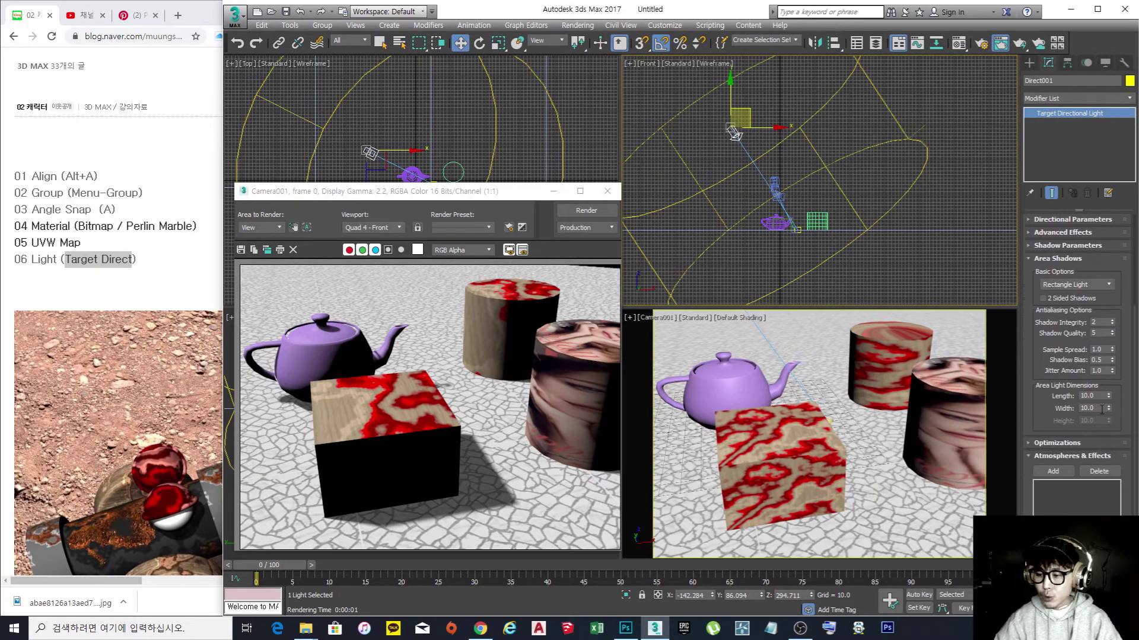
double_click(1103, 397)
text(30)
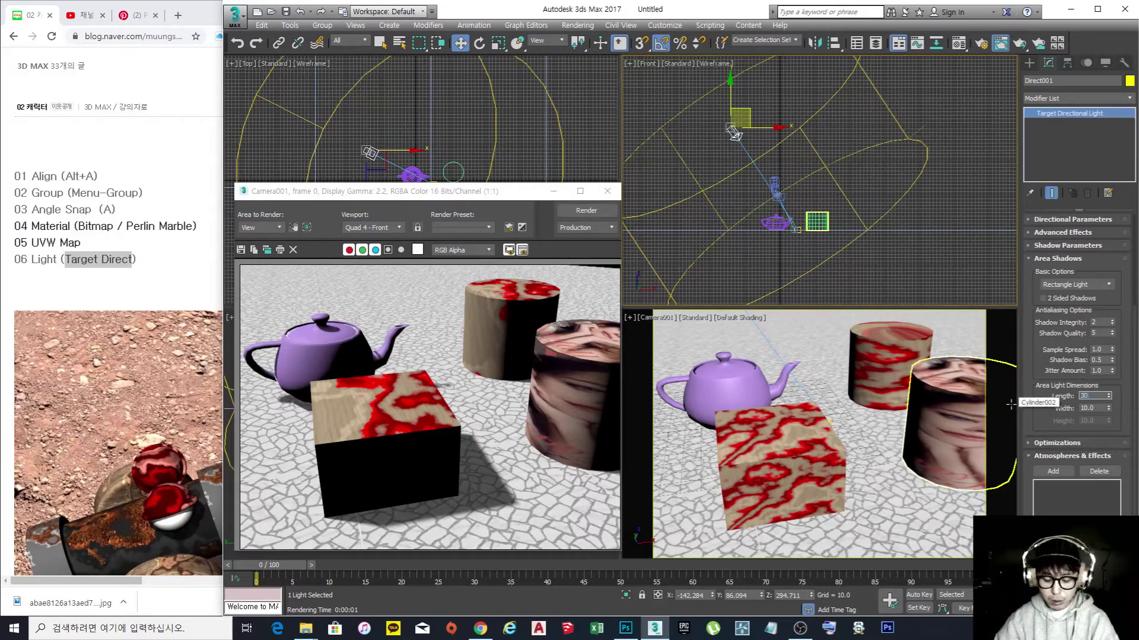
key(Tab)
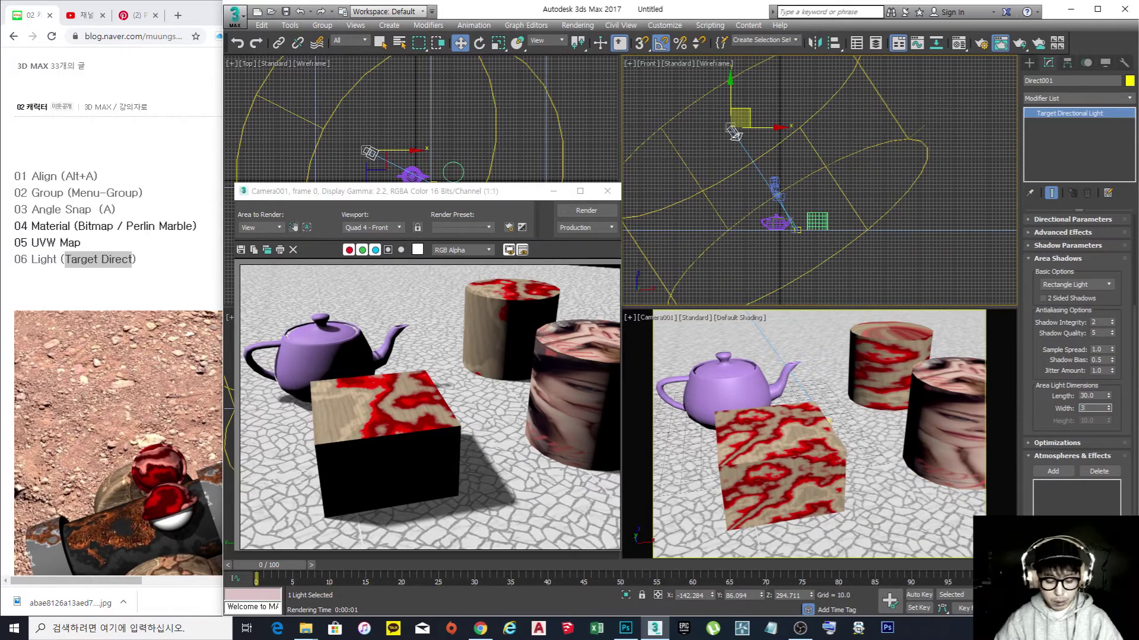
click(587, 211)
right_click(701, 383)
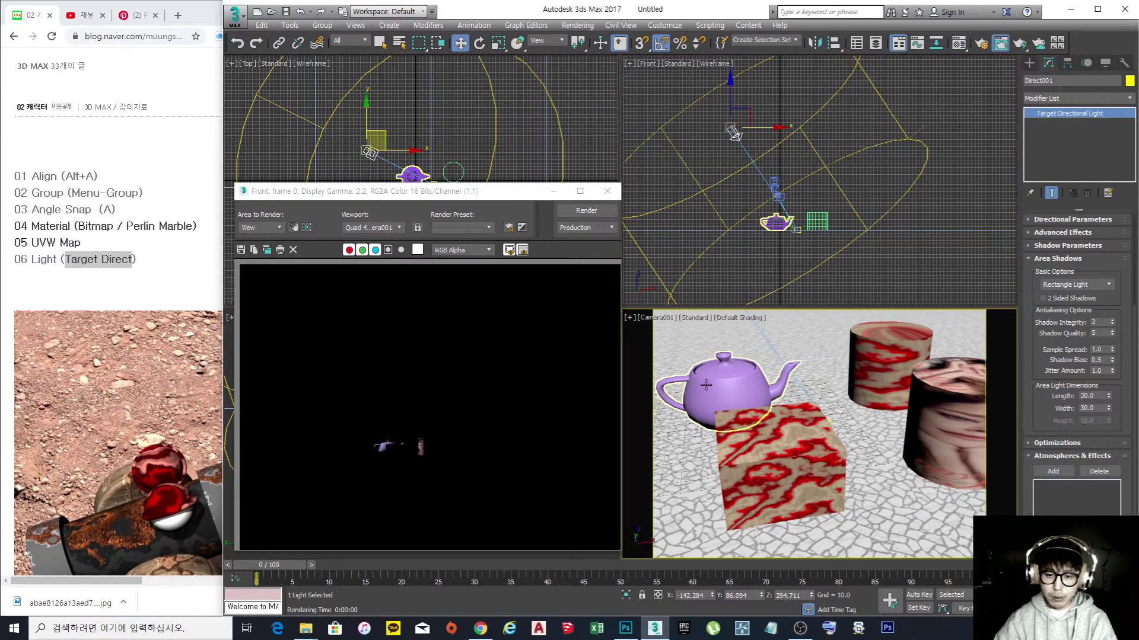
click(581, 212)
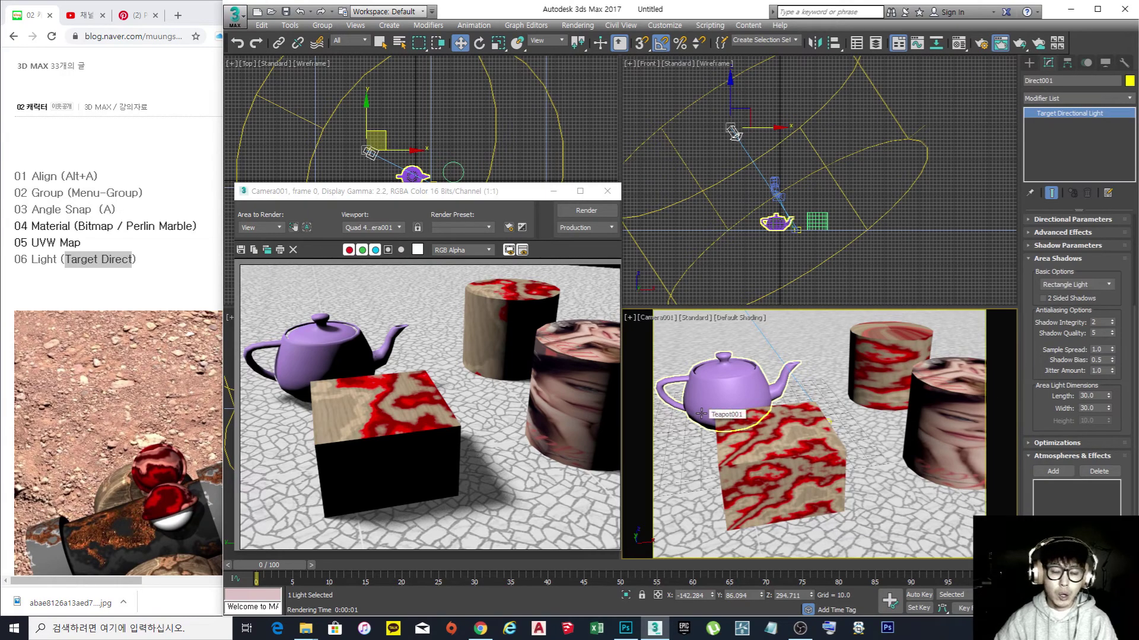
- Close the render window, switch to the browser, and widen it to examine the blog's reference render of the characters
click(614, 196)
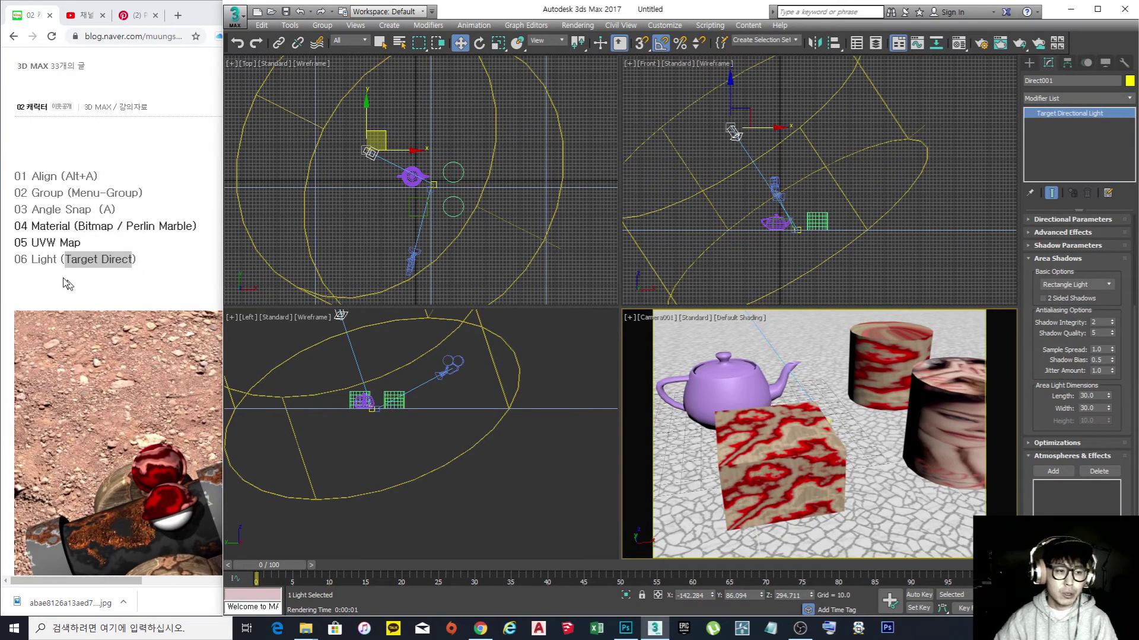
click(206, 299)
scroll(211, 298, down, 1)
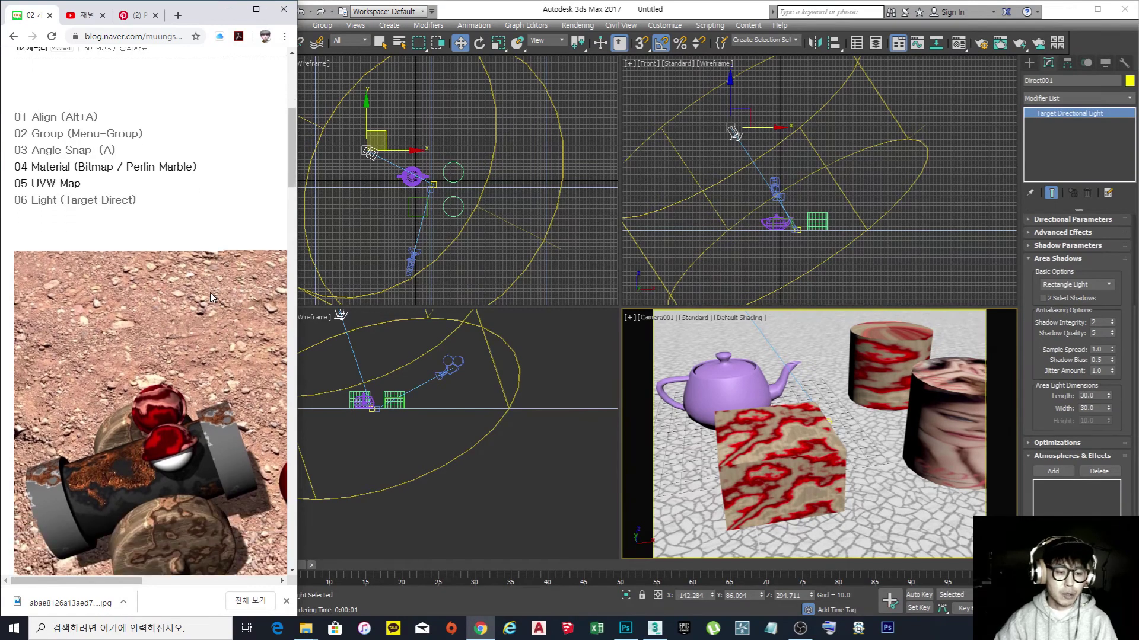
scroll(210, 298, down, 2)
drag(299, 318, 517, 342)
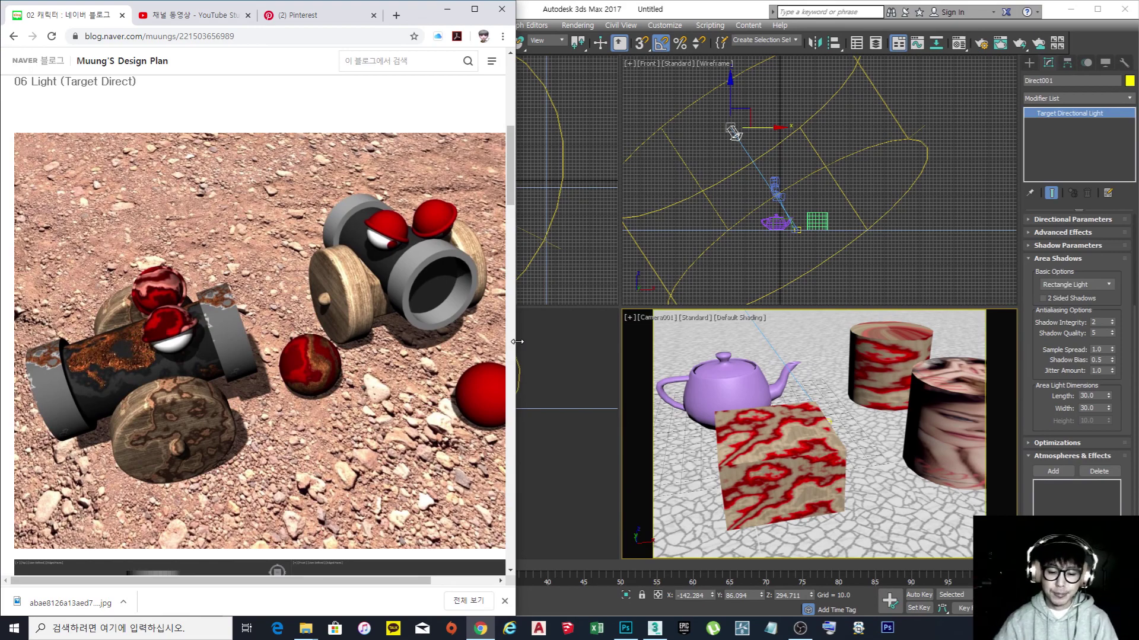
- Bring up the open File Explorer windows to choose one
click(306, 628)
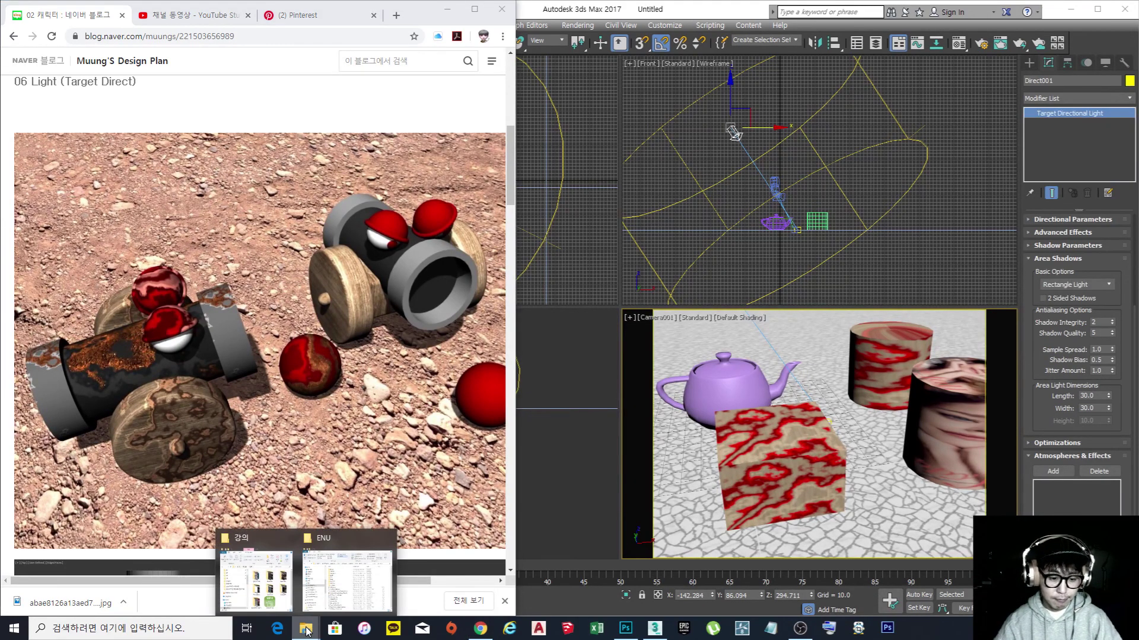